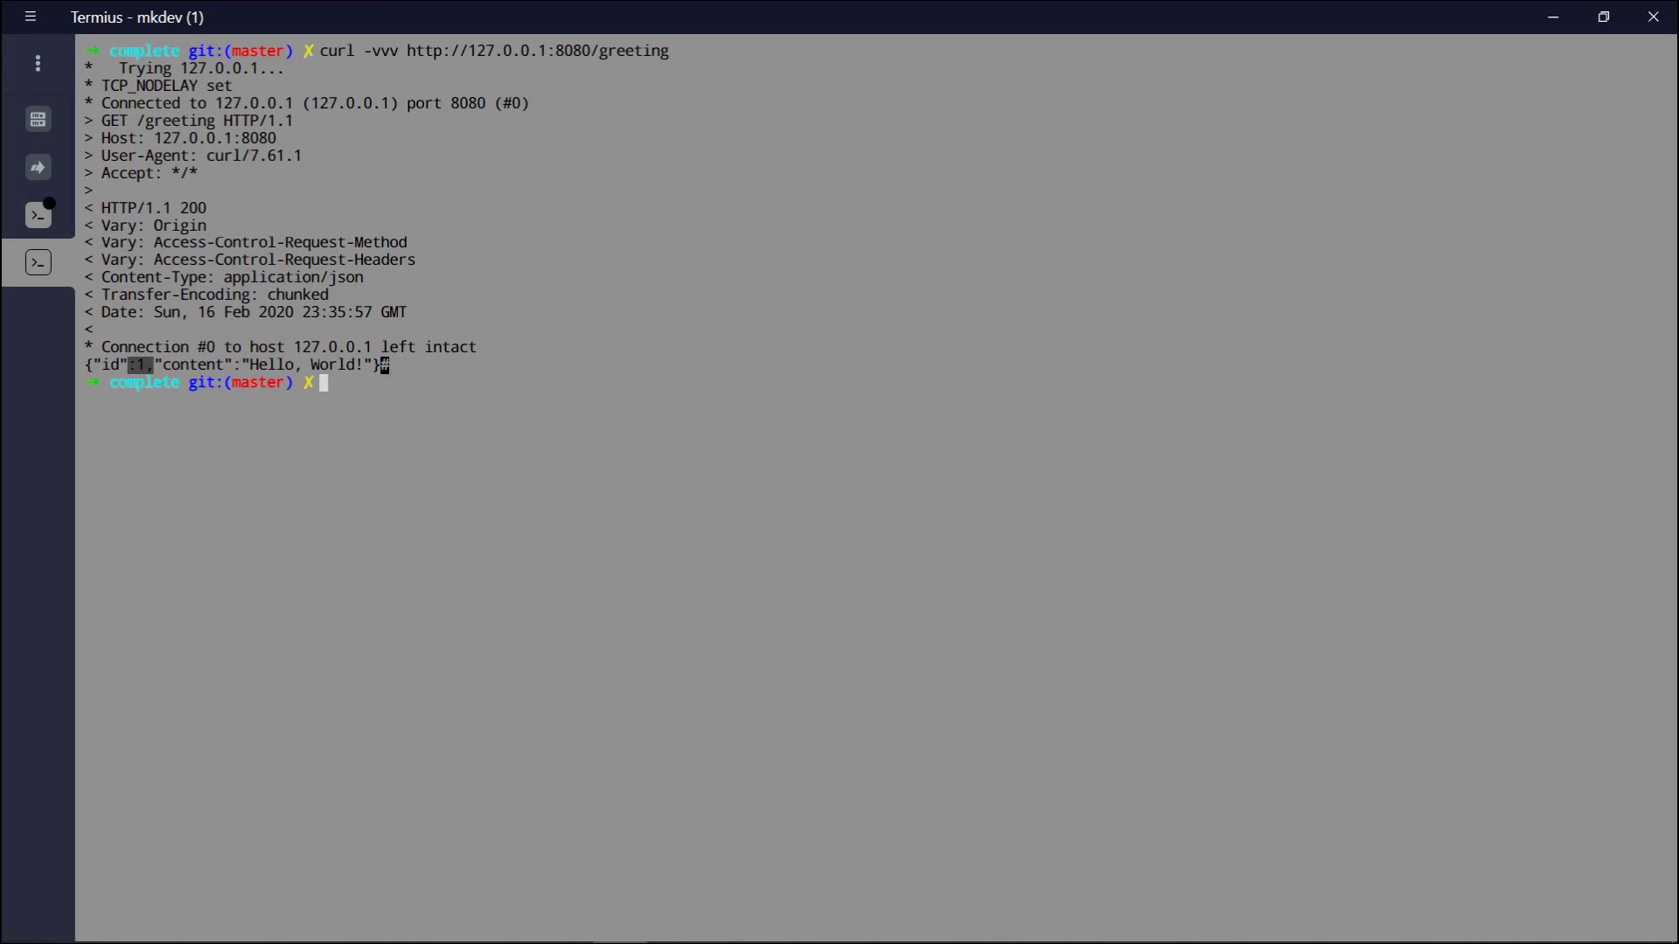
key(Up)
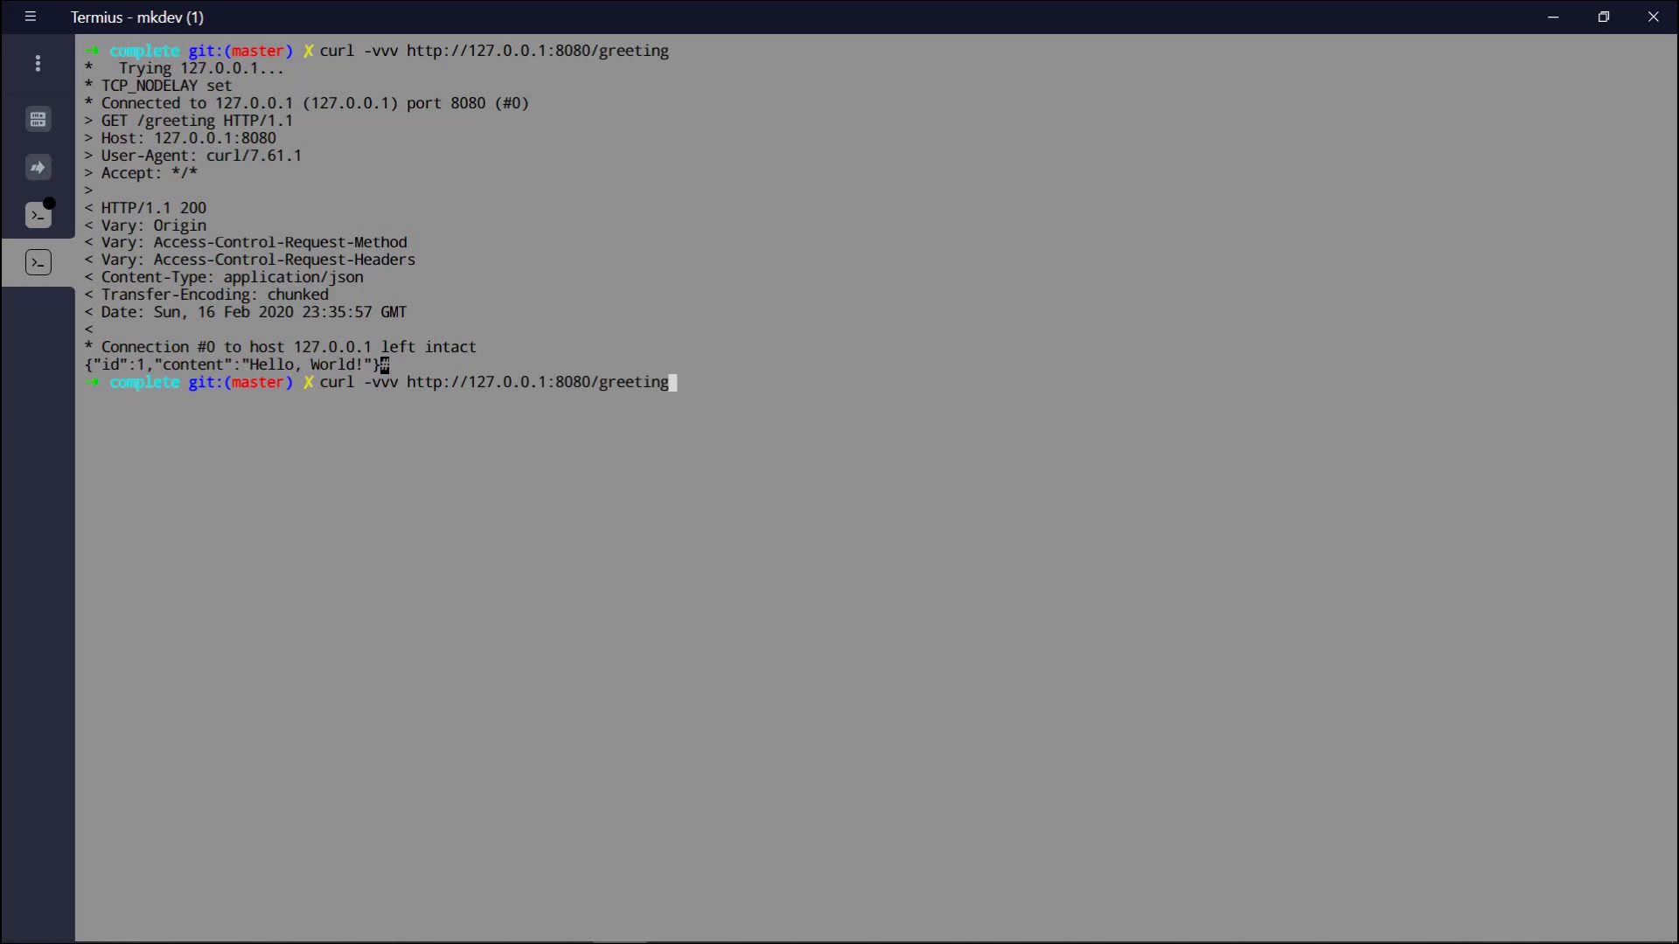
text(\?name\=Peter)
Run the greeting request with name=Peter, get Hello, Peter!, and return to the app session.
key(Return)
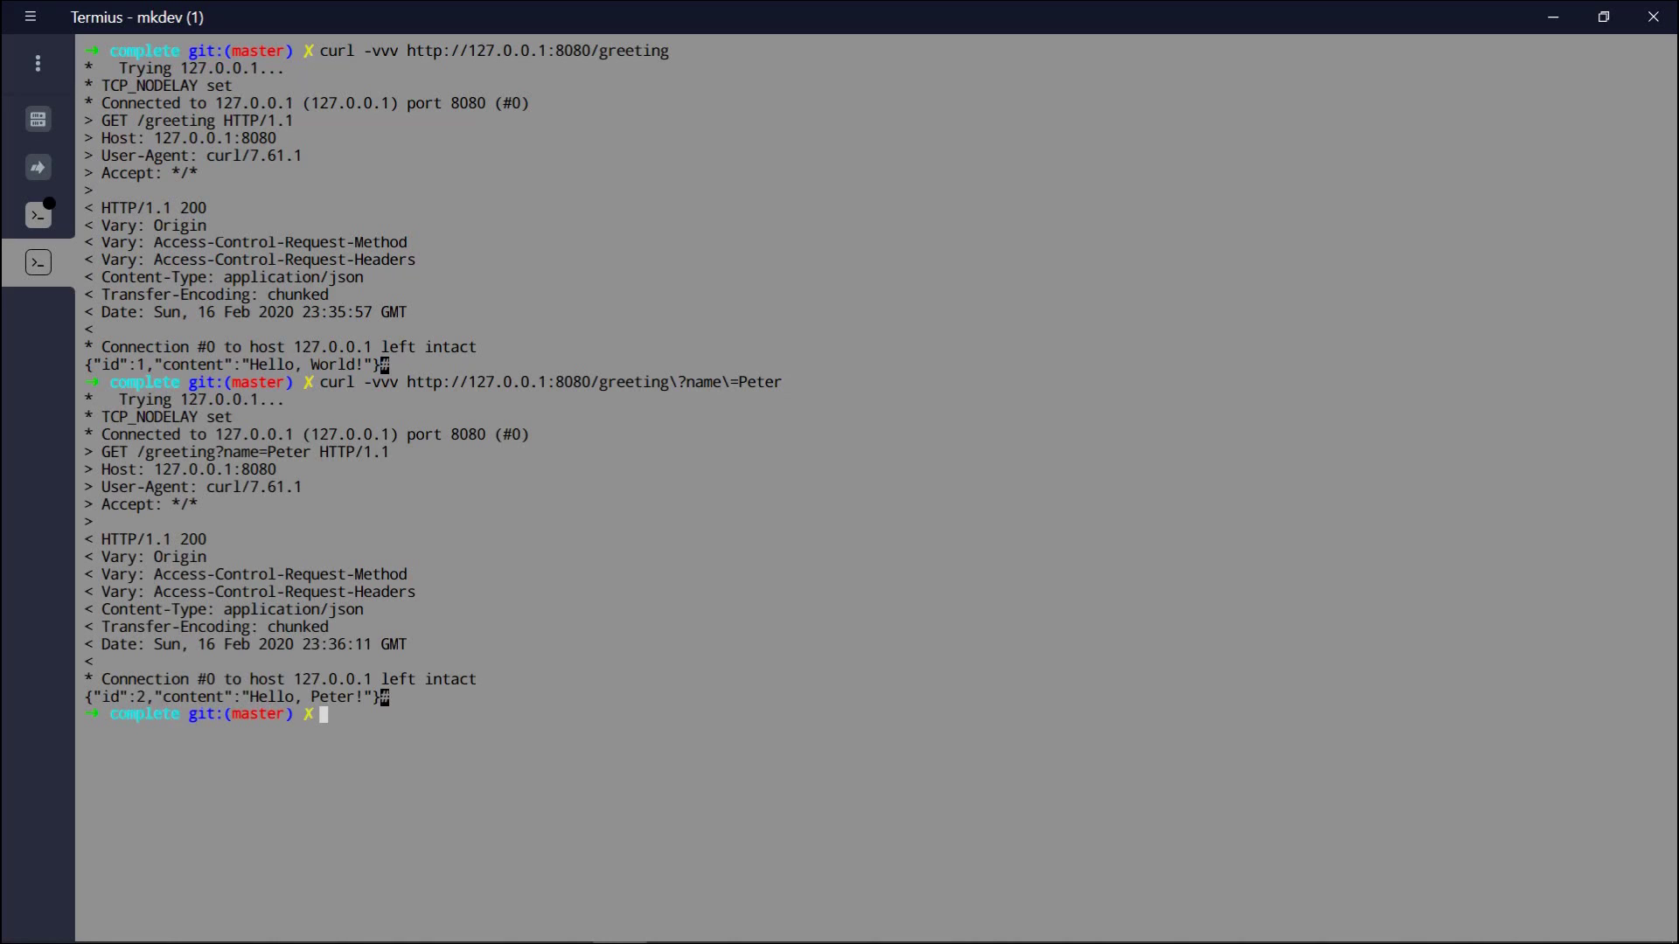
drag(92, 697, 364, 697)
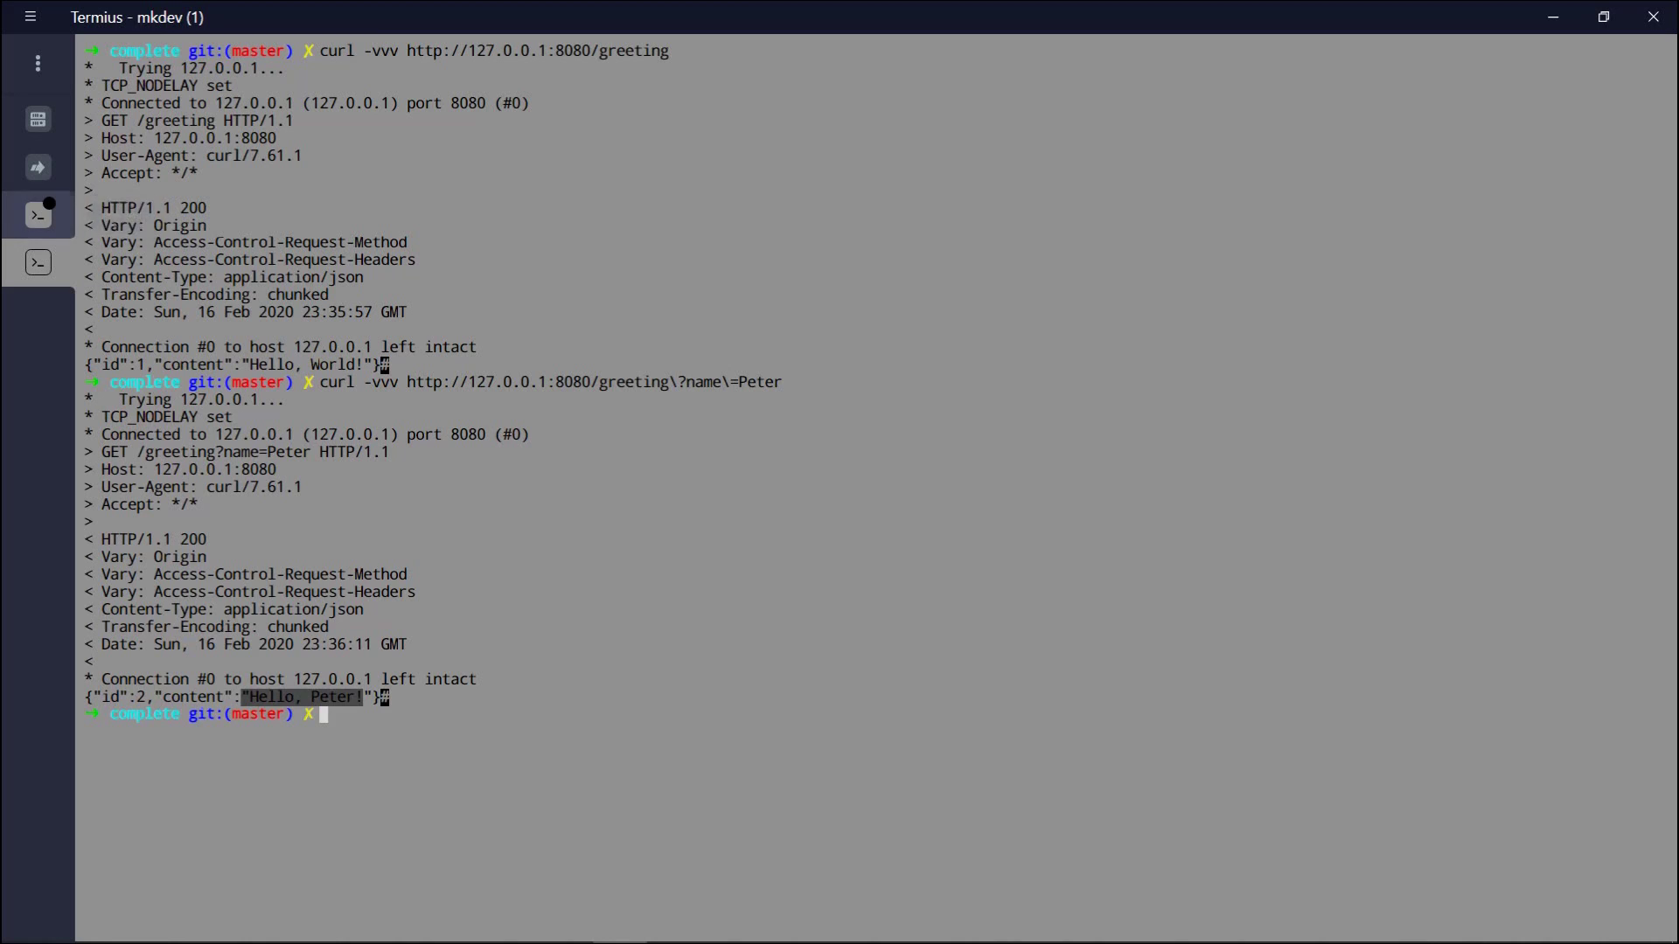
click(39, 214)
Stop the Spring Boot app and rerun ./gradlew build from history successfully.
key(ctrl+c)
key(ctrl+r)
text(bui)
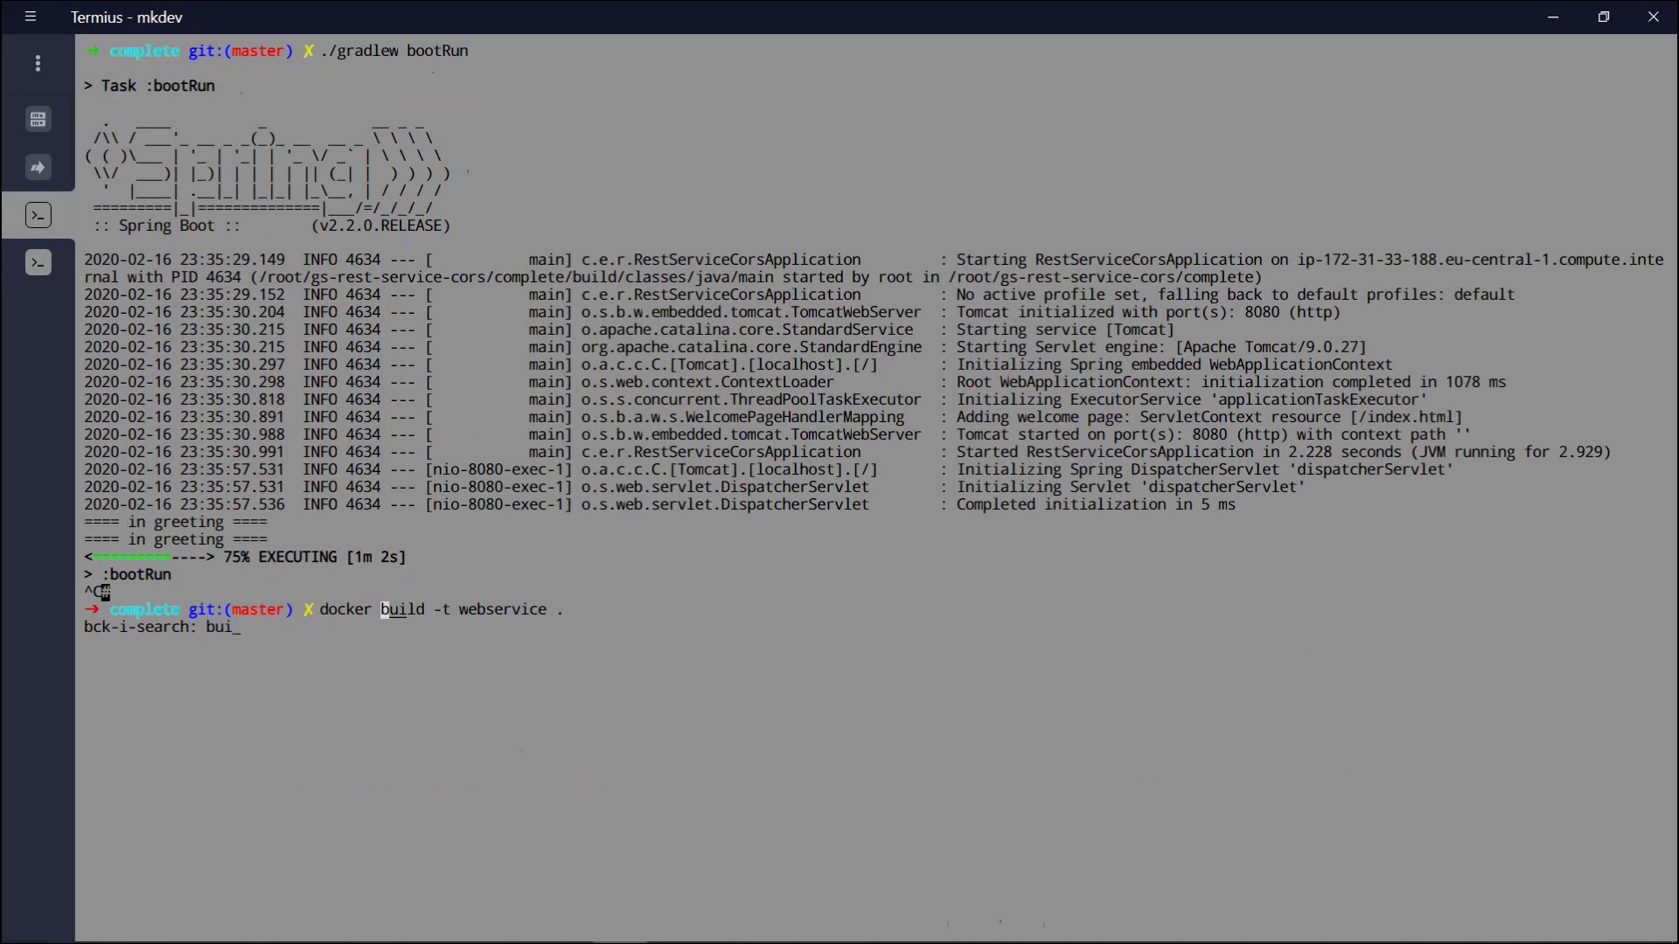
key(ctrl+r)
key(ctrl+r)
key(ctrl+r)
key(Return)
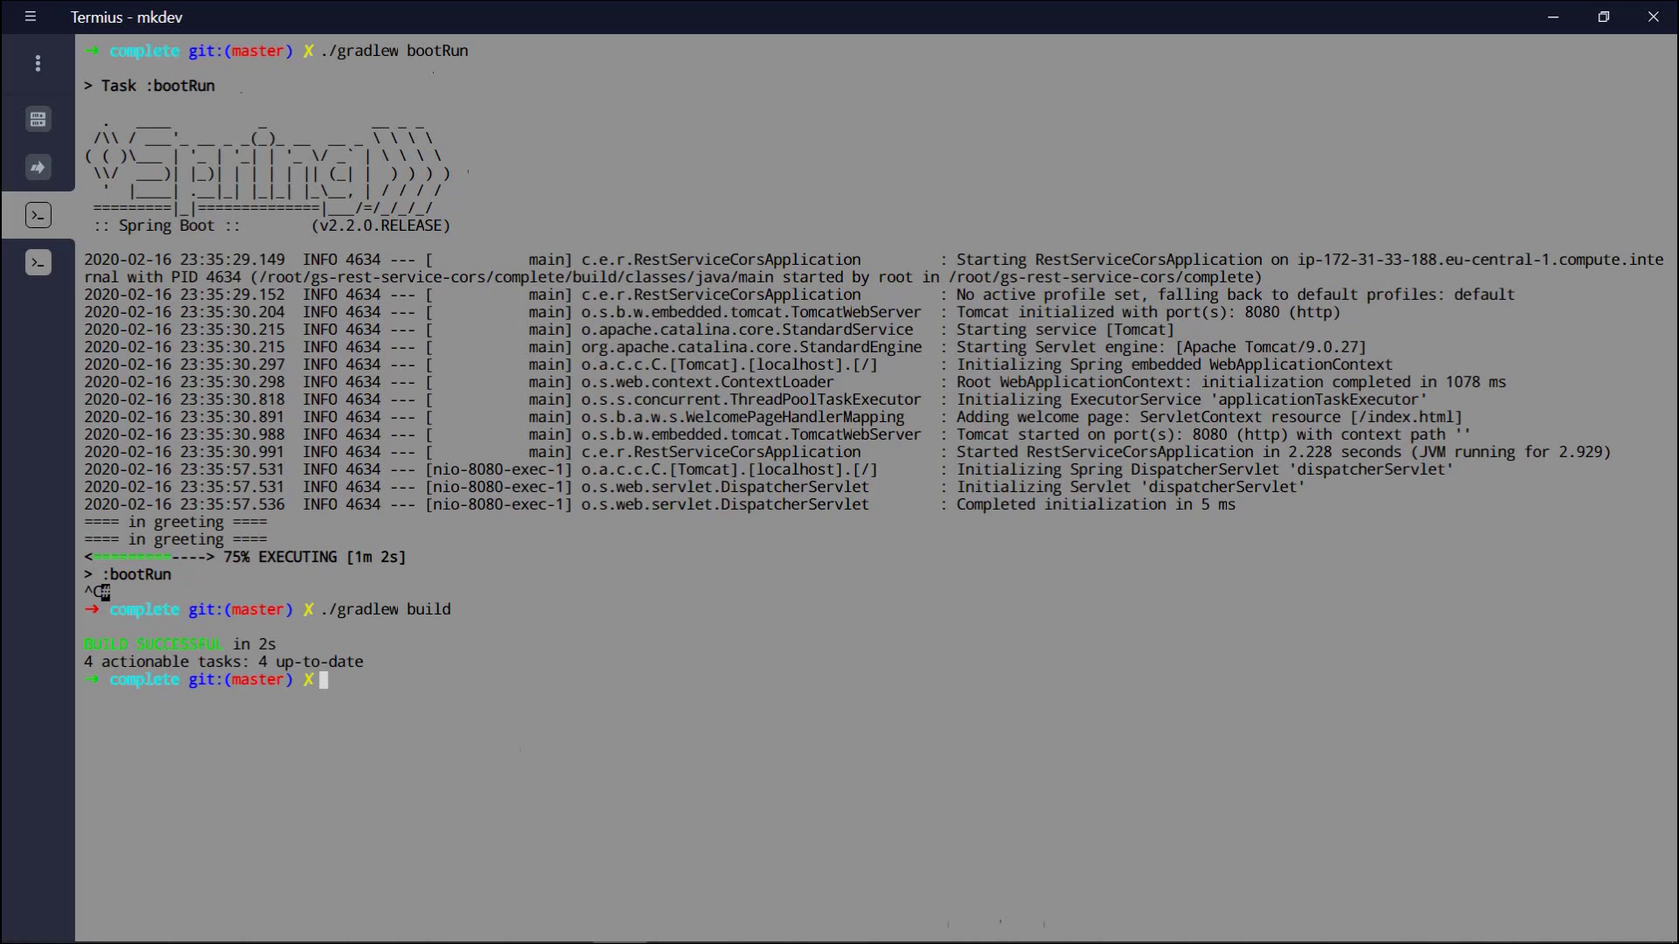
text(vi Dockerfile)
Review the three-line Dockerfile in vi, checking its base image name.
key(Return)
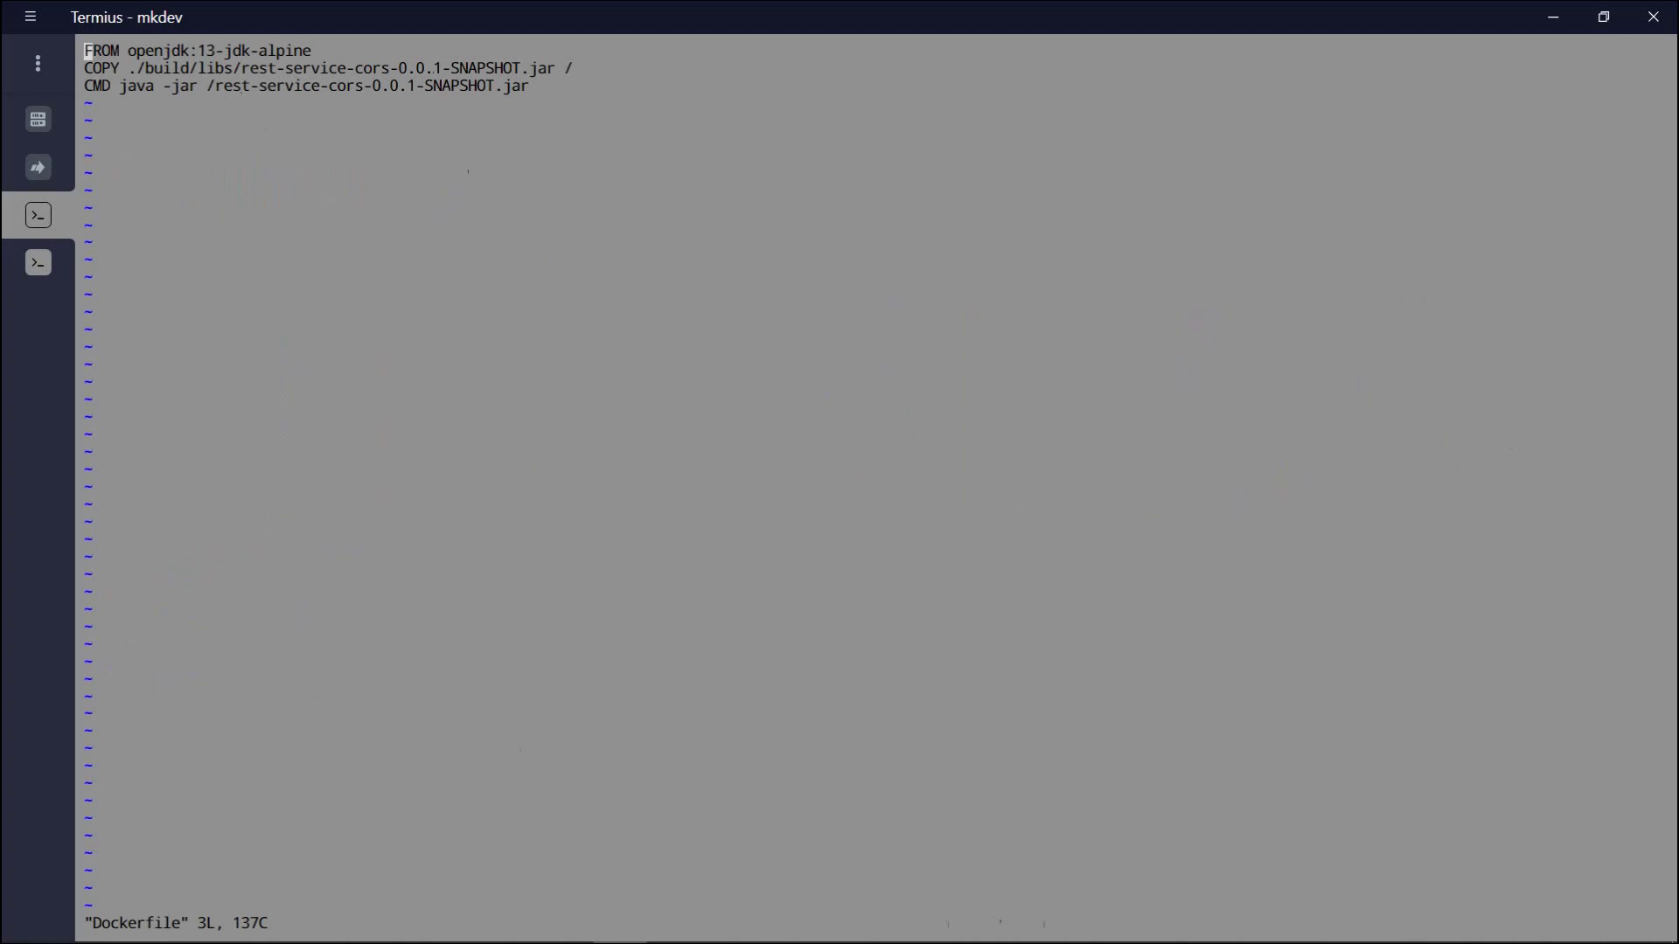
mouse_move(134, 49)
mouse_down()
mouse_move(215, 49)
mouse_move(163, 67)
mouse_move(292, 67)
mouse_up()
click(215, 50)
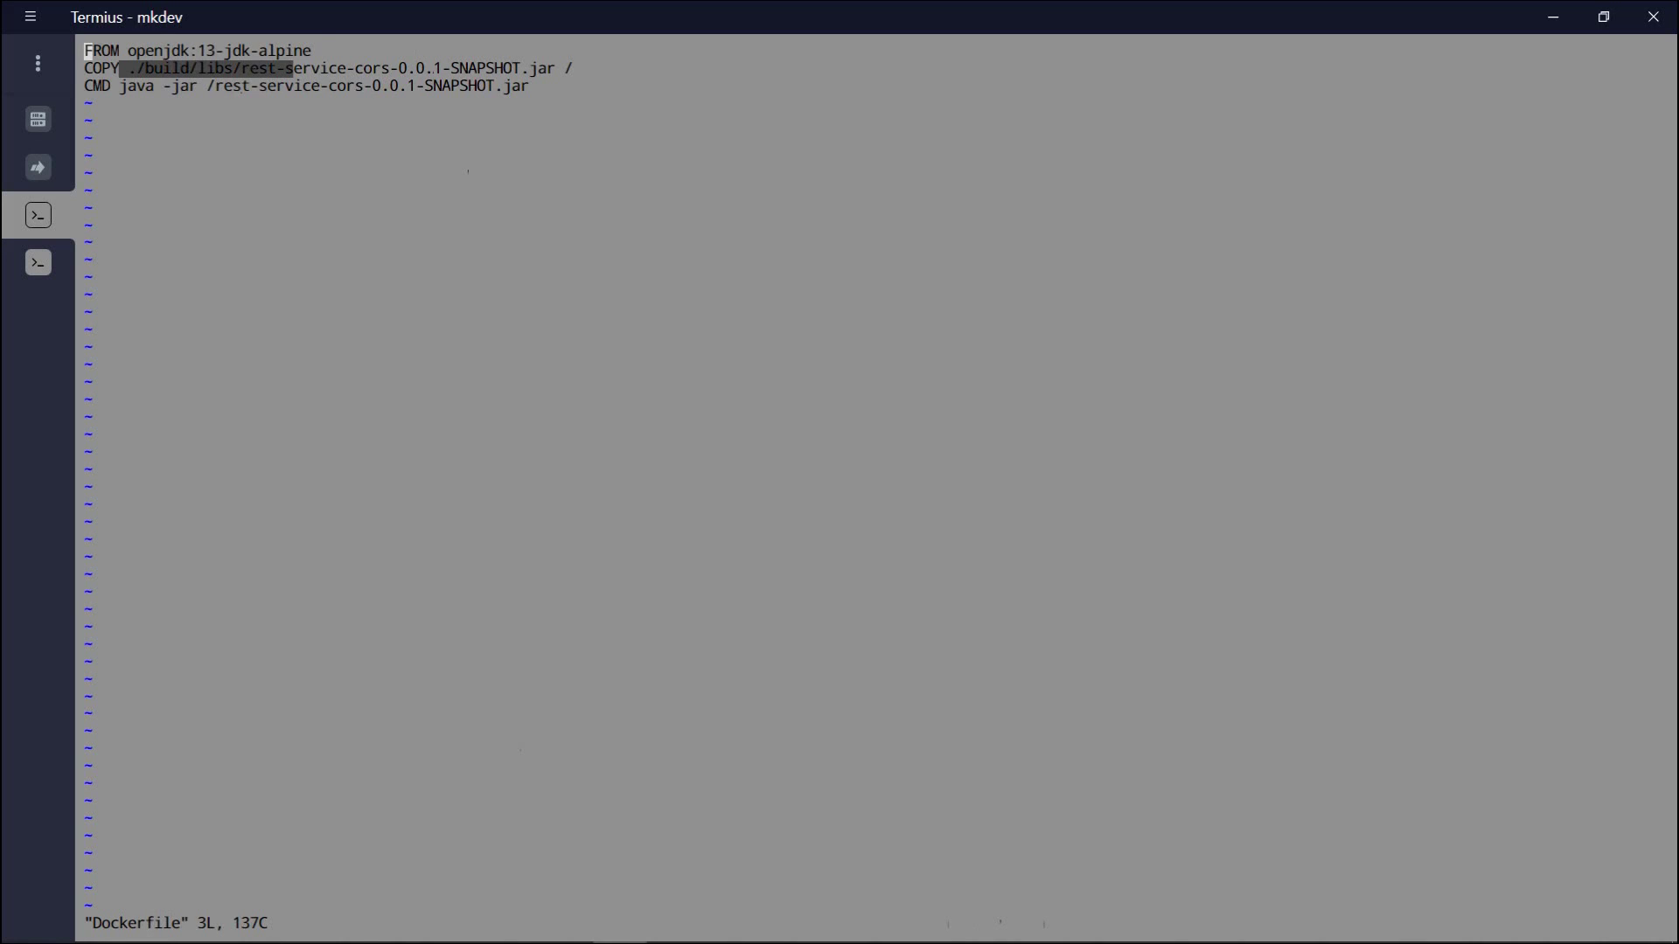
text(:q)
Build the webservice Docker image and list the local Docker images.
key(Return)
key(ctrl+r)
text(docker )
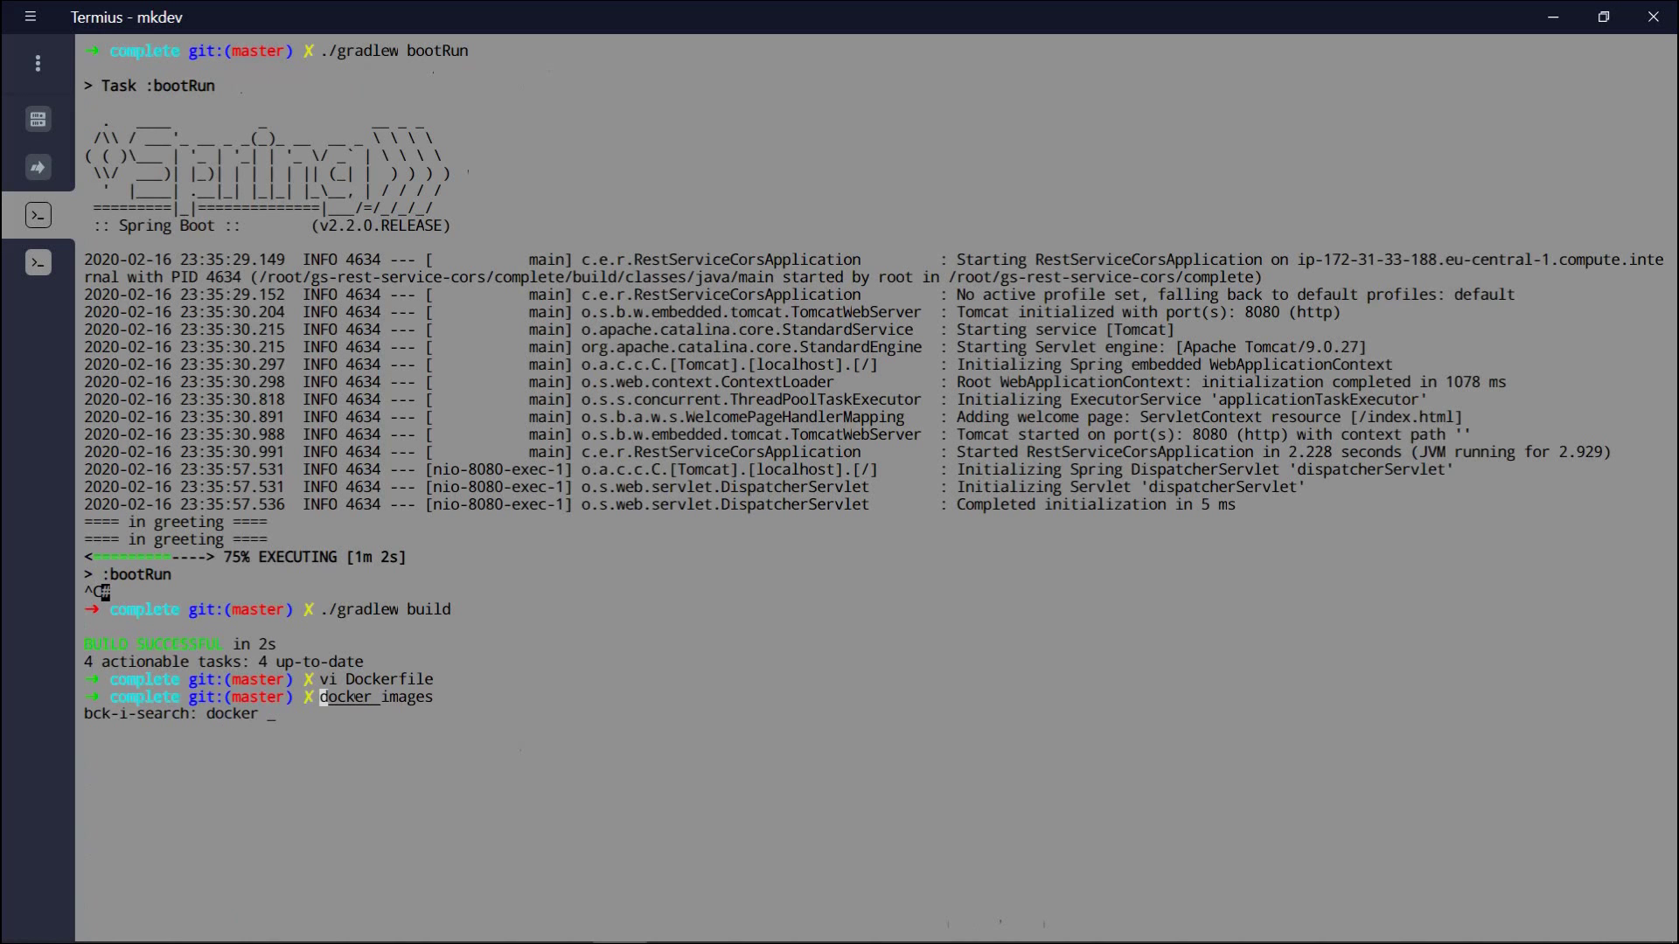
text(bui)
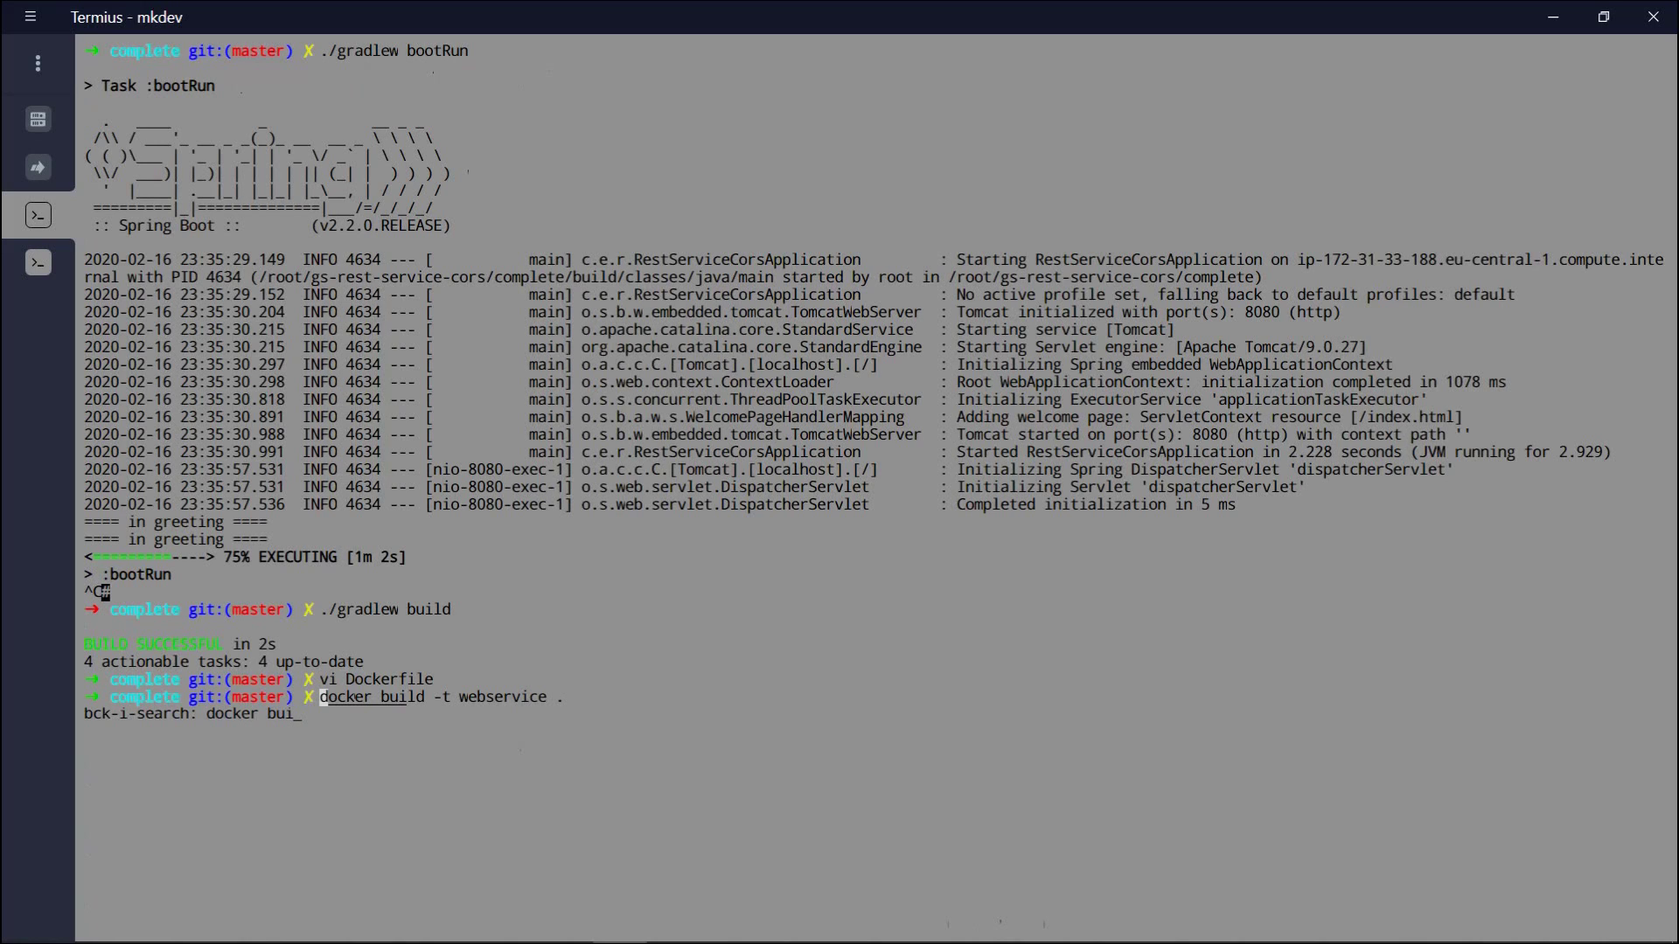
key(Return)
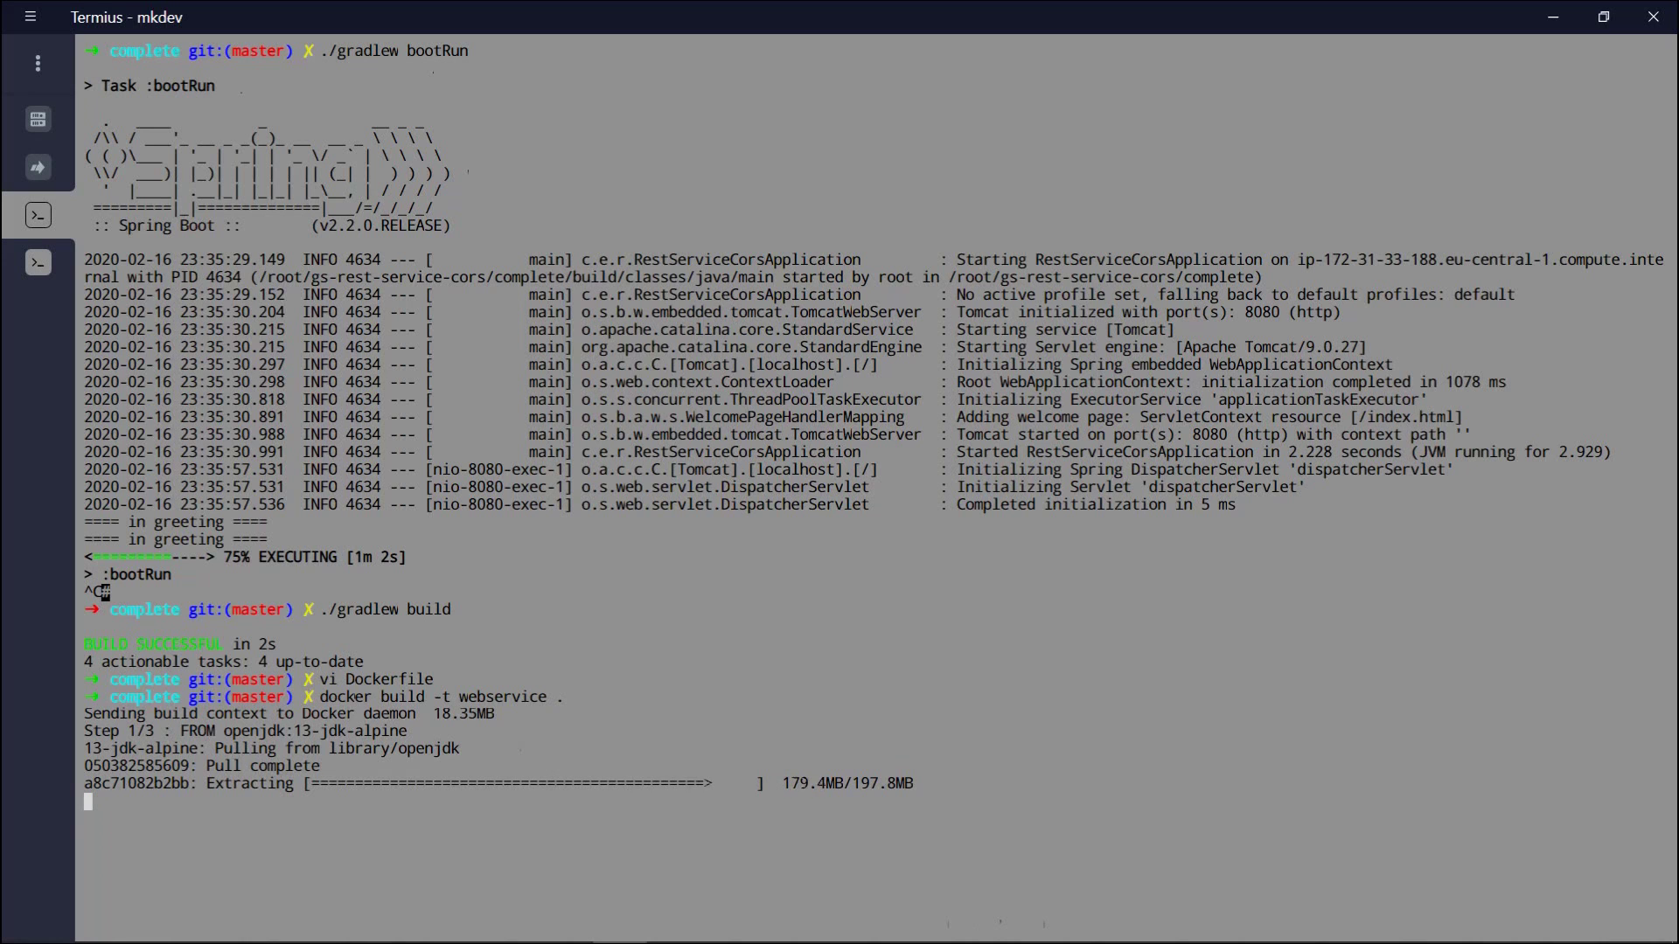
text(docker images)
key(Return)
Fetch the ECR login command, paste it without the -e none option, and log Docker in to the registry.
key(ctrl+r)
text(get)
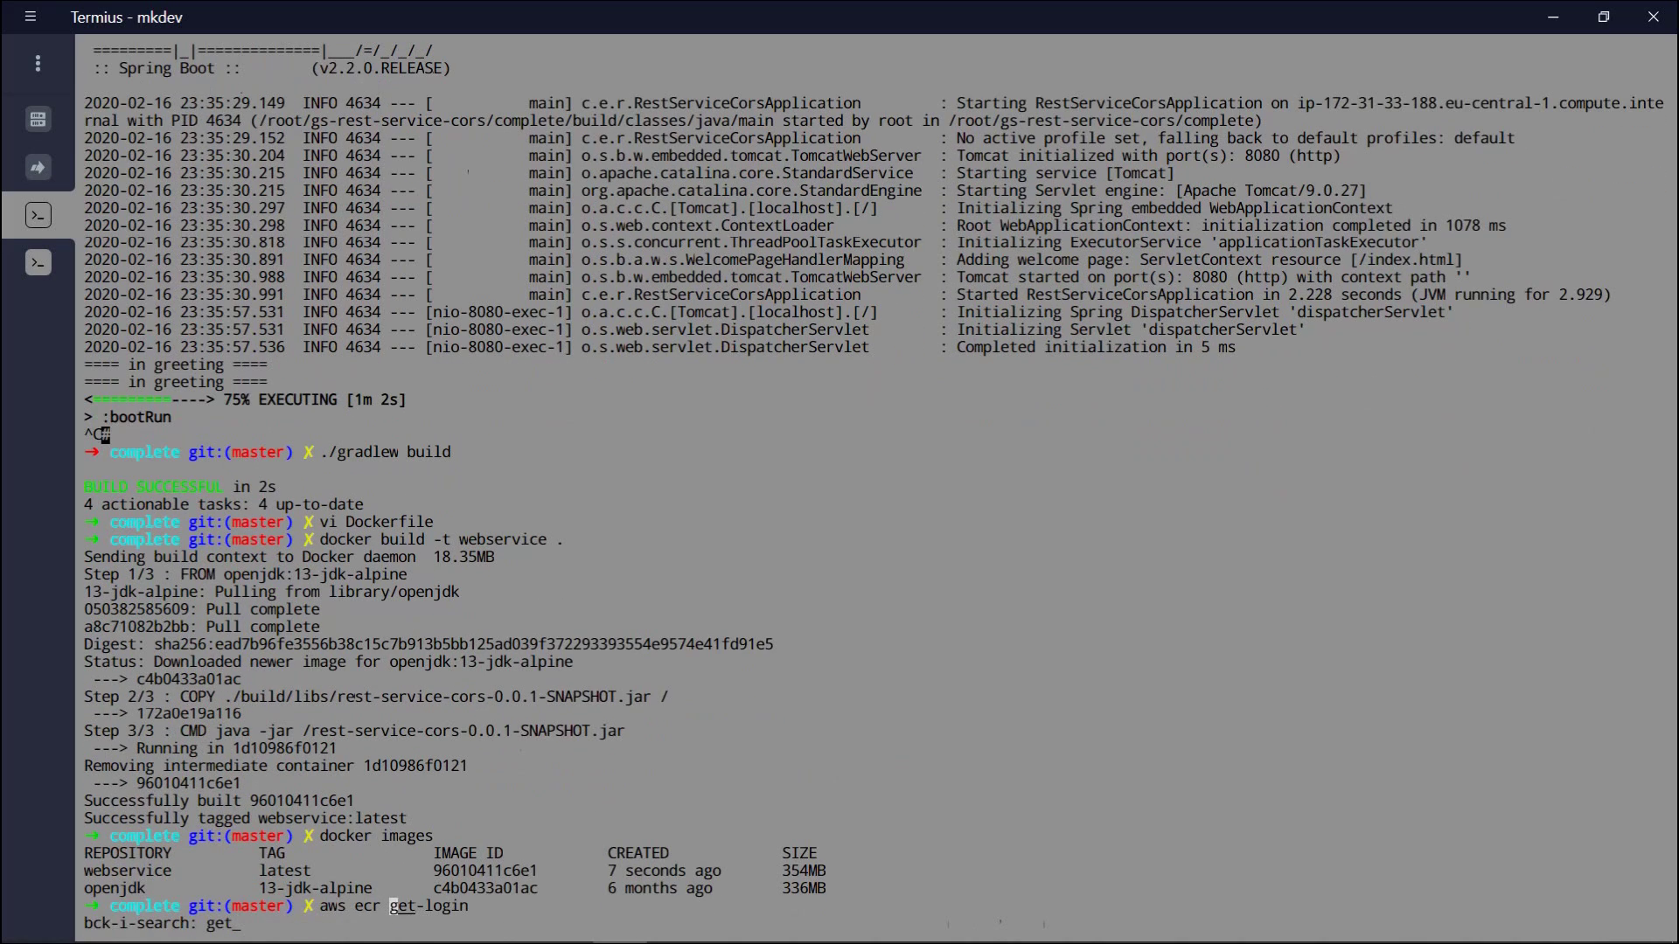
key(Return)
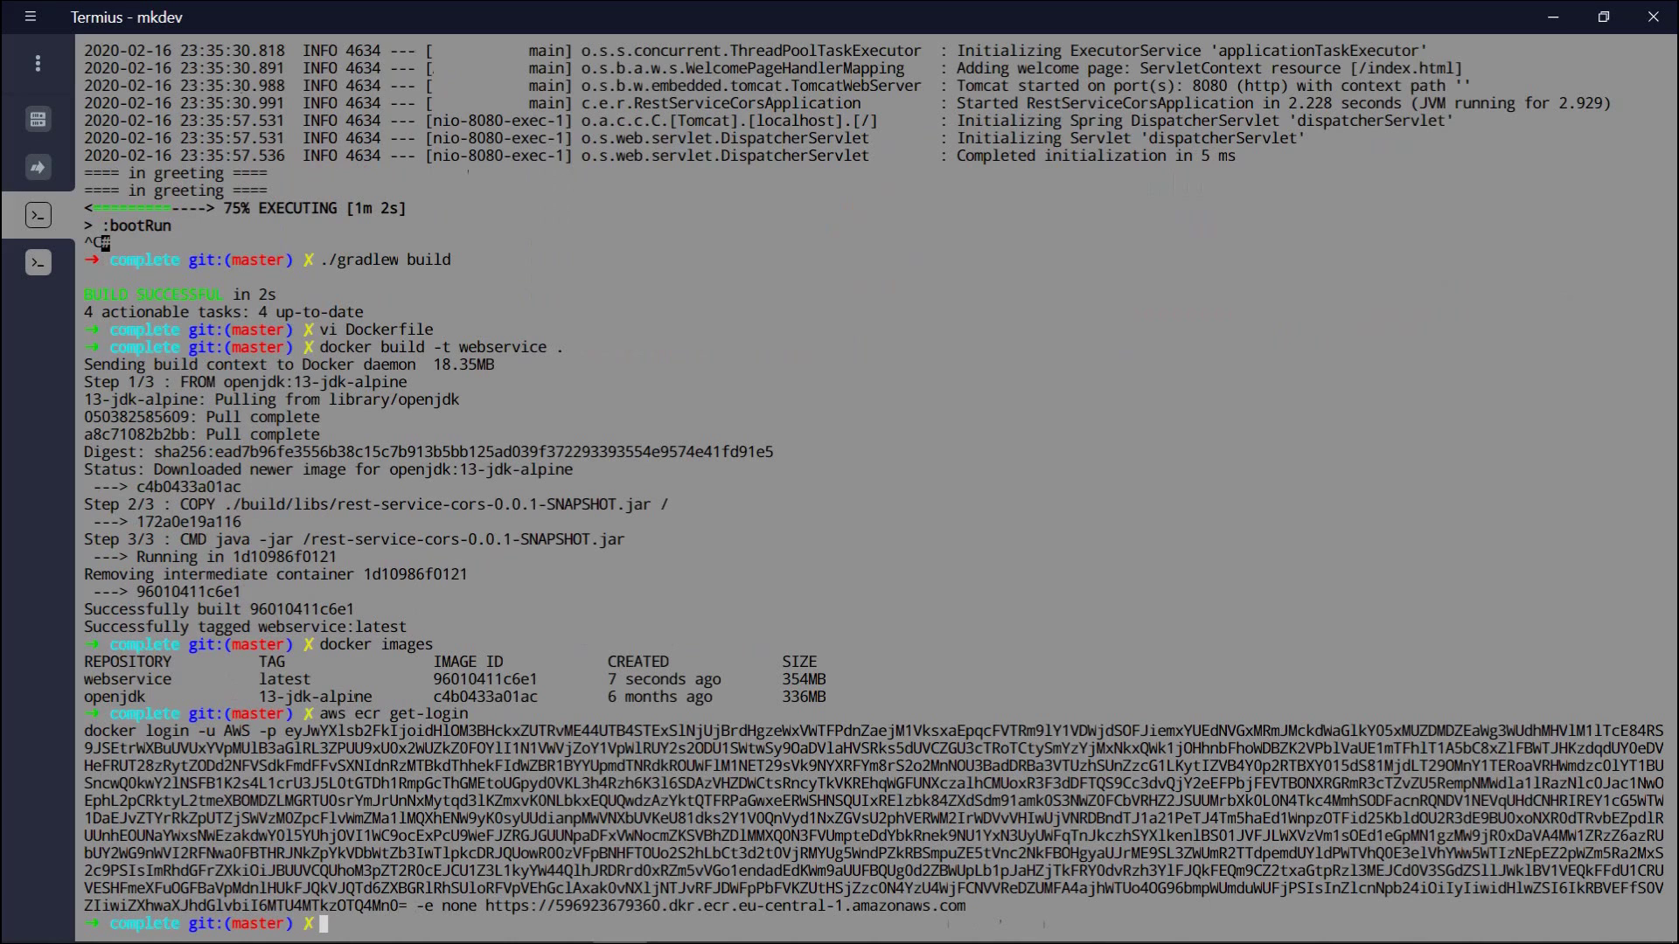
mouse_move(83, 731)
mouse_down()
mouse_move(966, 888)
mouse_move(966, 906)
mouse_up()
right_click(965, 906)
key(Left)
key(Left)
key(Left)
key(Left)
key(Left)
key(Left)
key(Left)
key(Left)
key(Left)
key(Left)
key(Left)
key(Left)
key(Right)
key(Right)
key(Right)
key(BackSpace)
key(BackSpace)
key(BackSpace)
key(BackSpace)
key(BackSpace)
key(BackSpace)
key(BackSpace)
key(Return)
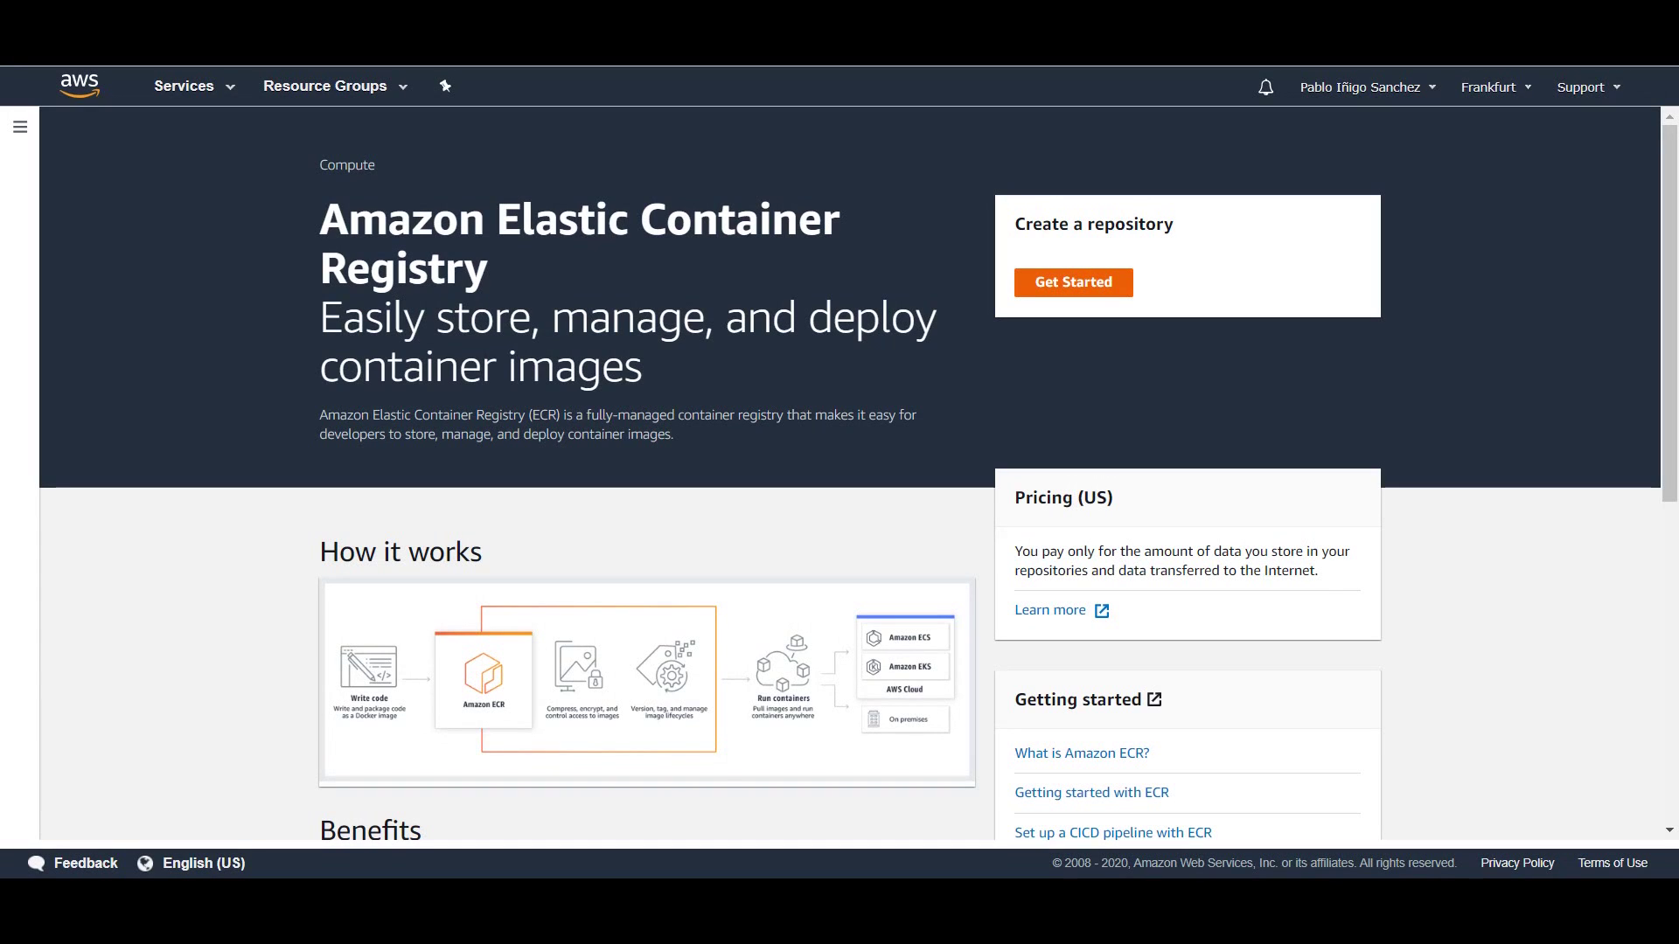
Create a new ECR repository named webservice.
click(1073, 283)
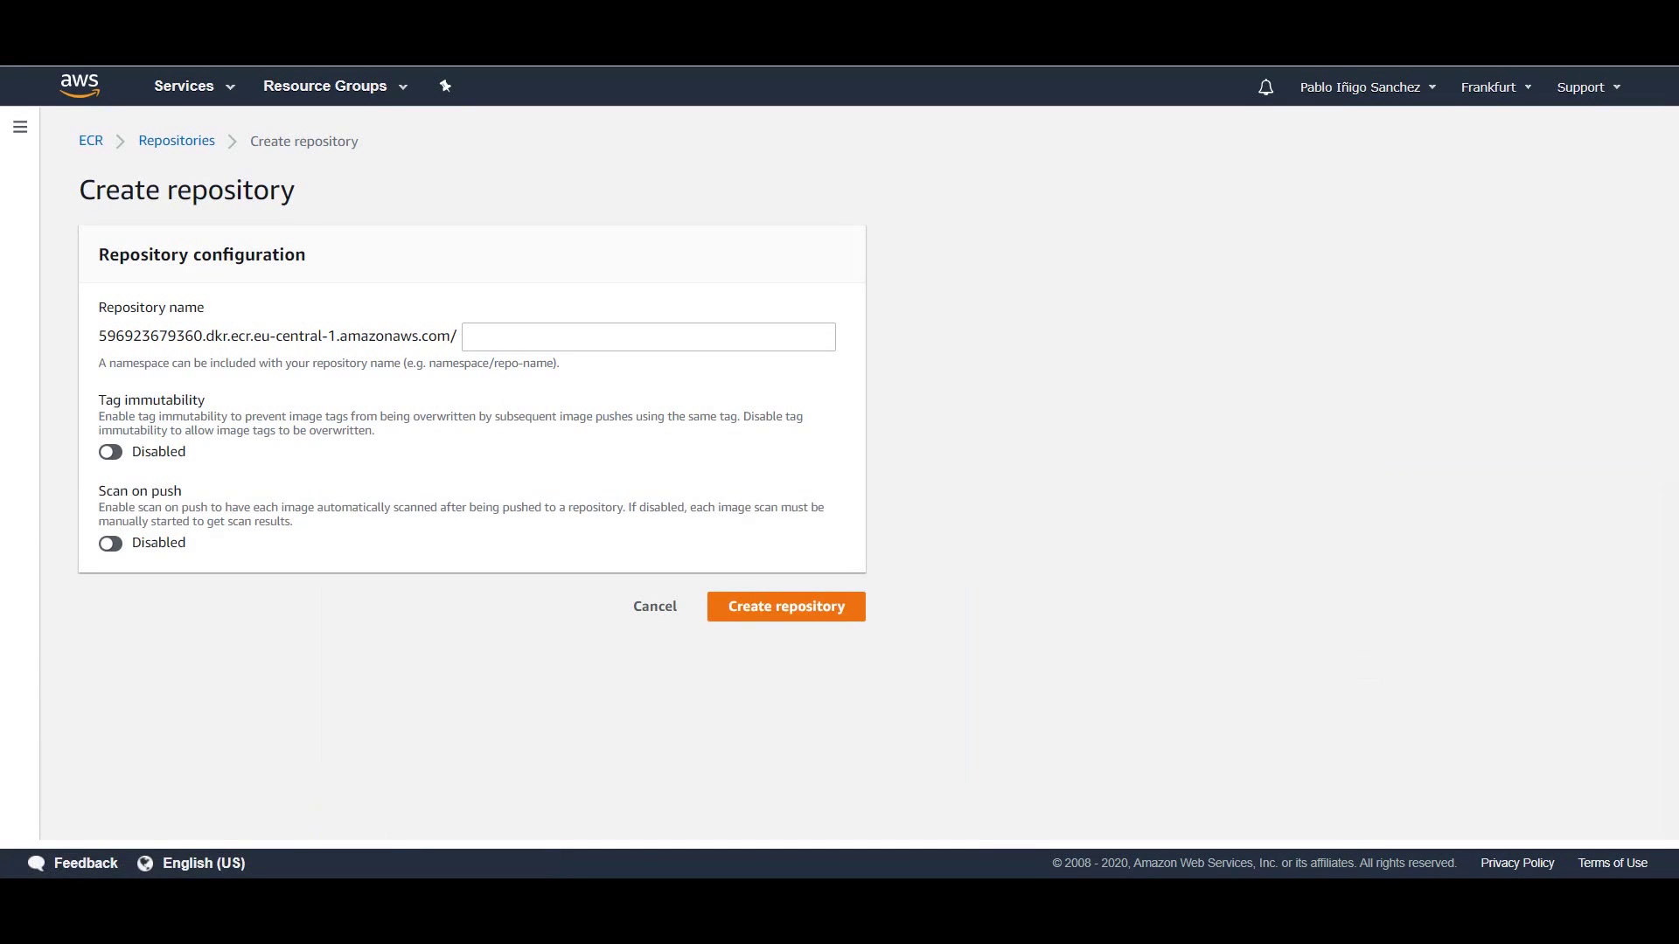
click(648, 336)
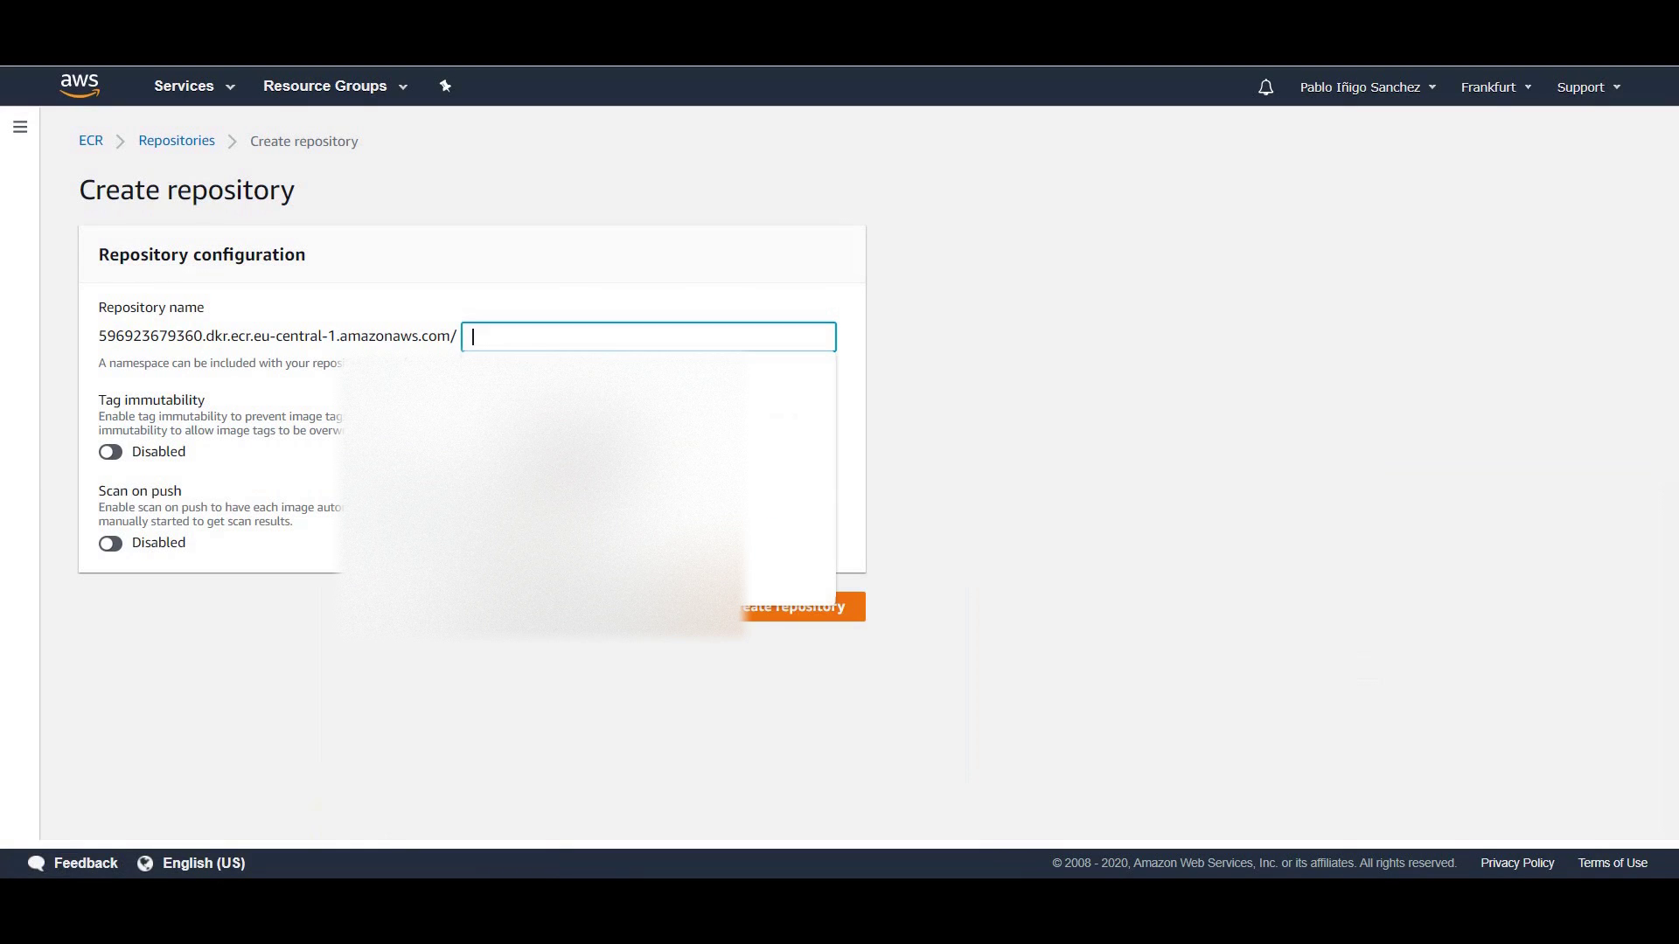
text(webser)
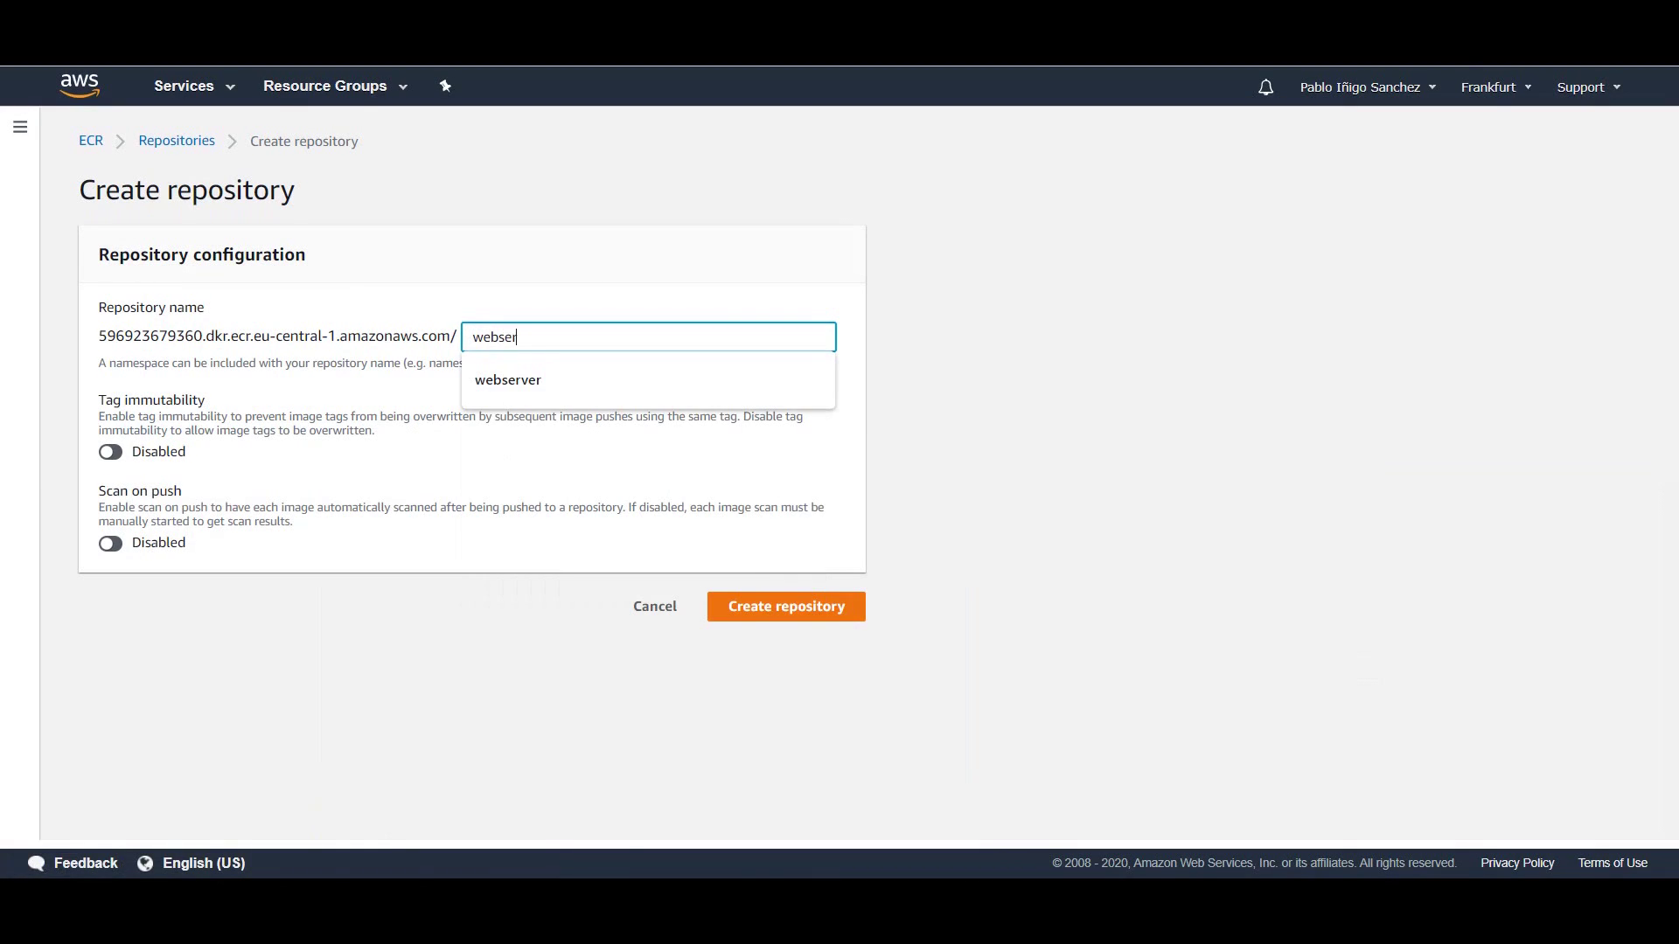
text(vice)
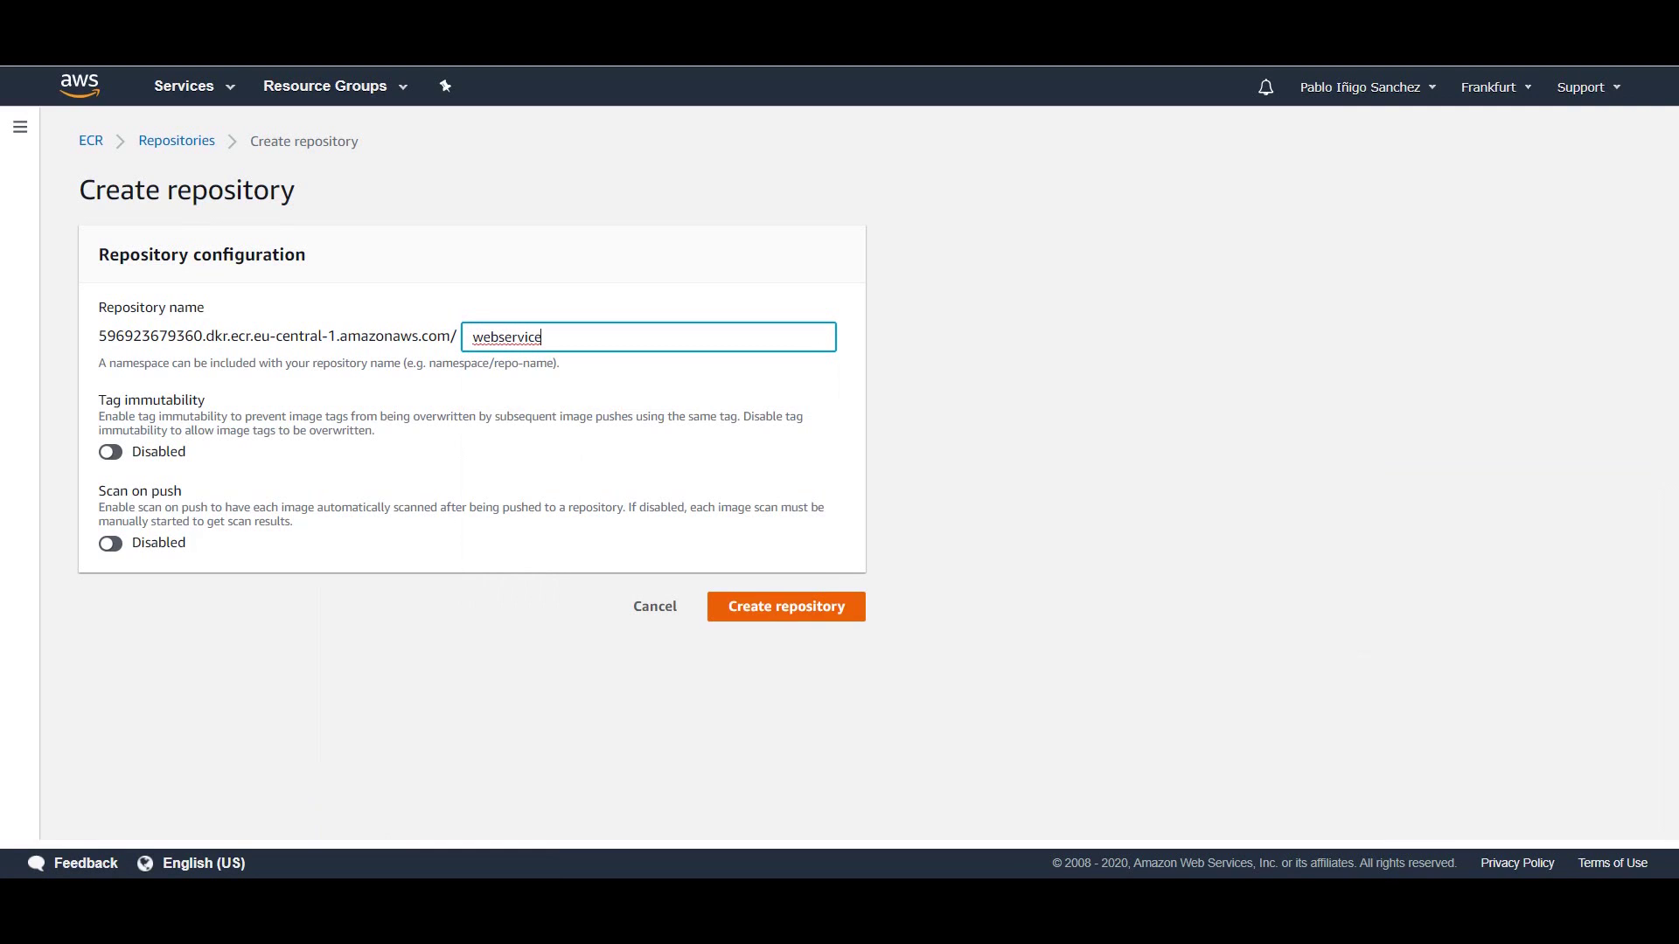
click(786, 606)
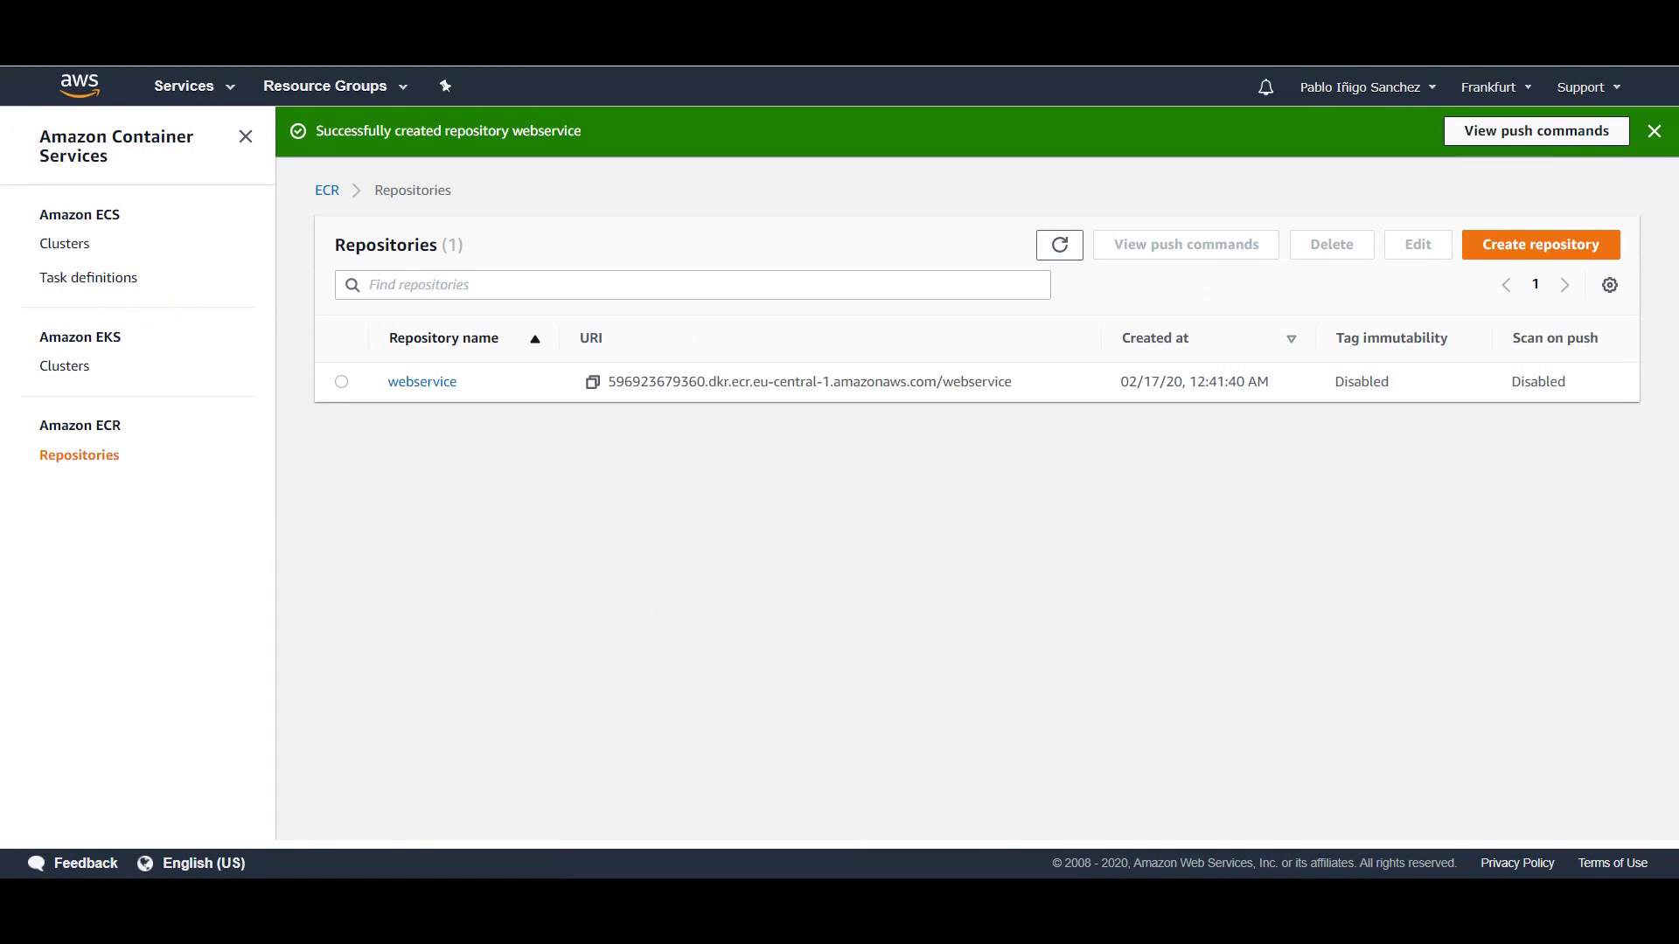
Review the webservice push commands and view the repository's latest image.
click(1536, 130)
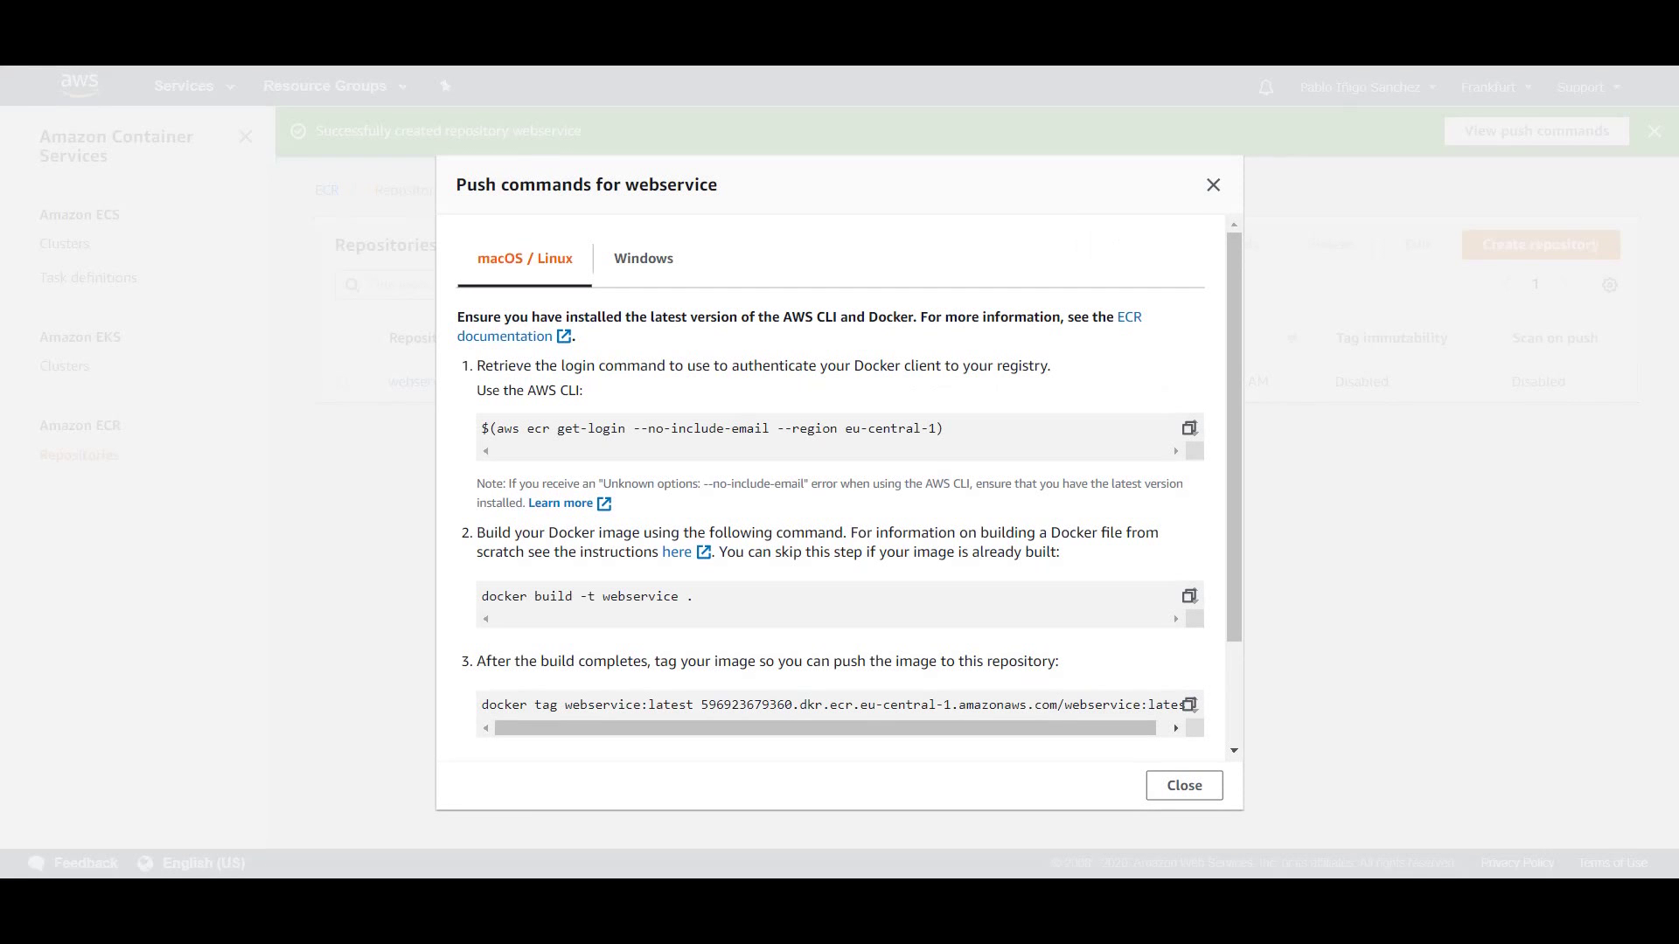
scroll(840, 498, down, 1)
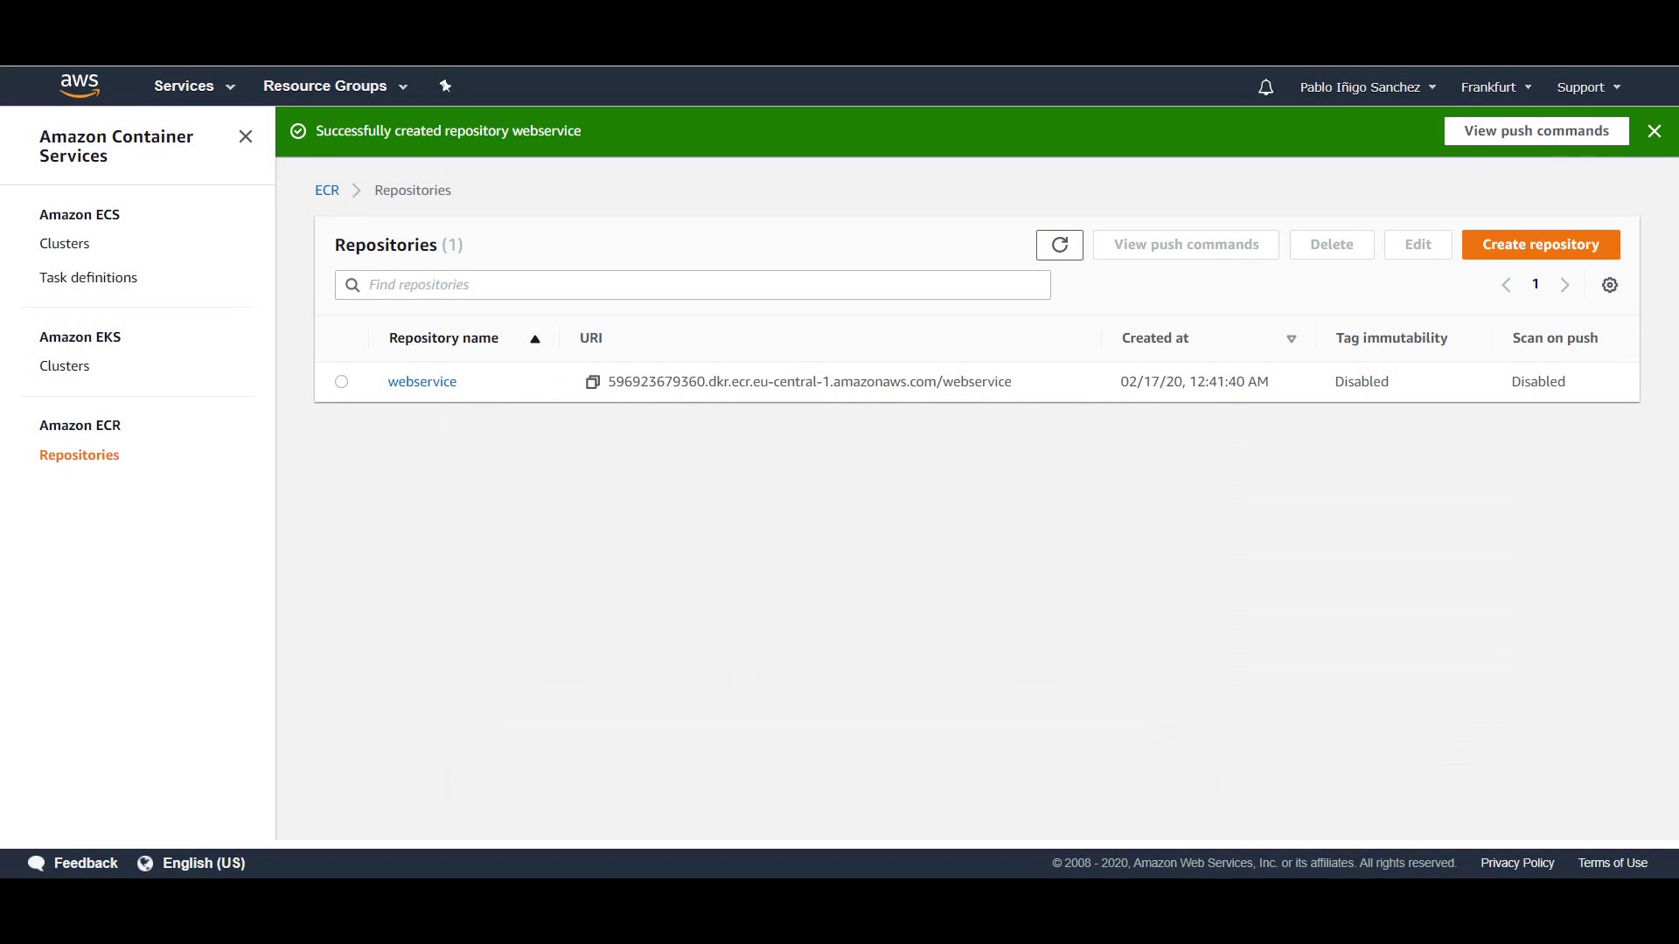
click(421, 382)
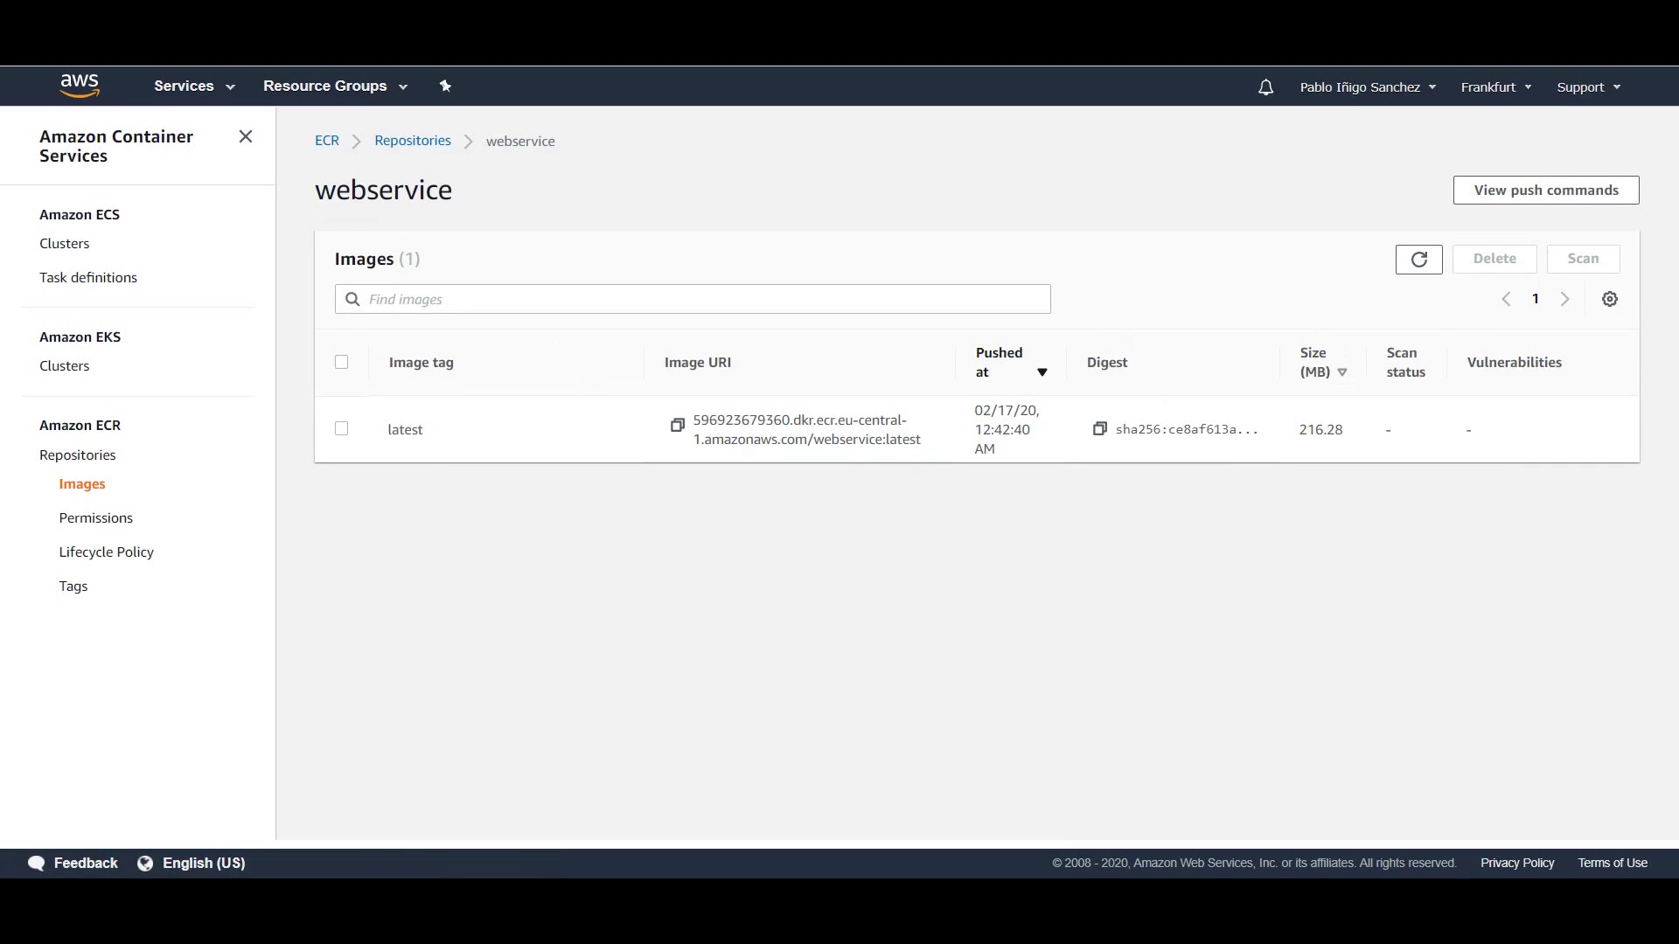
Go to the EC2 console's Load Balancers list via the Services menu.
click(194, 86)
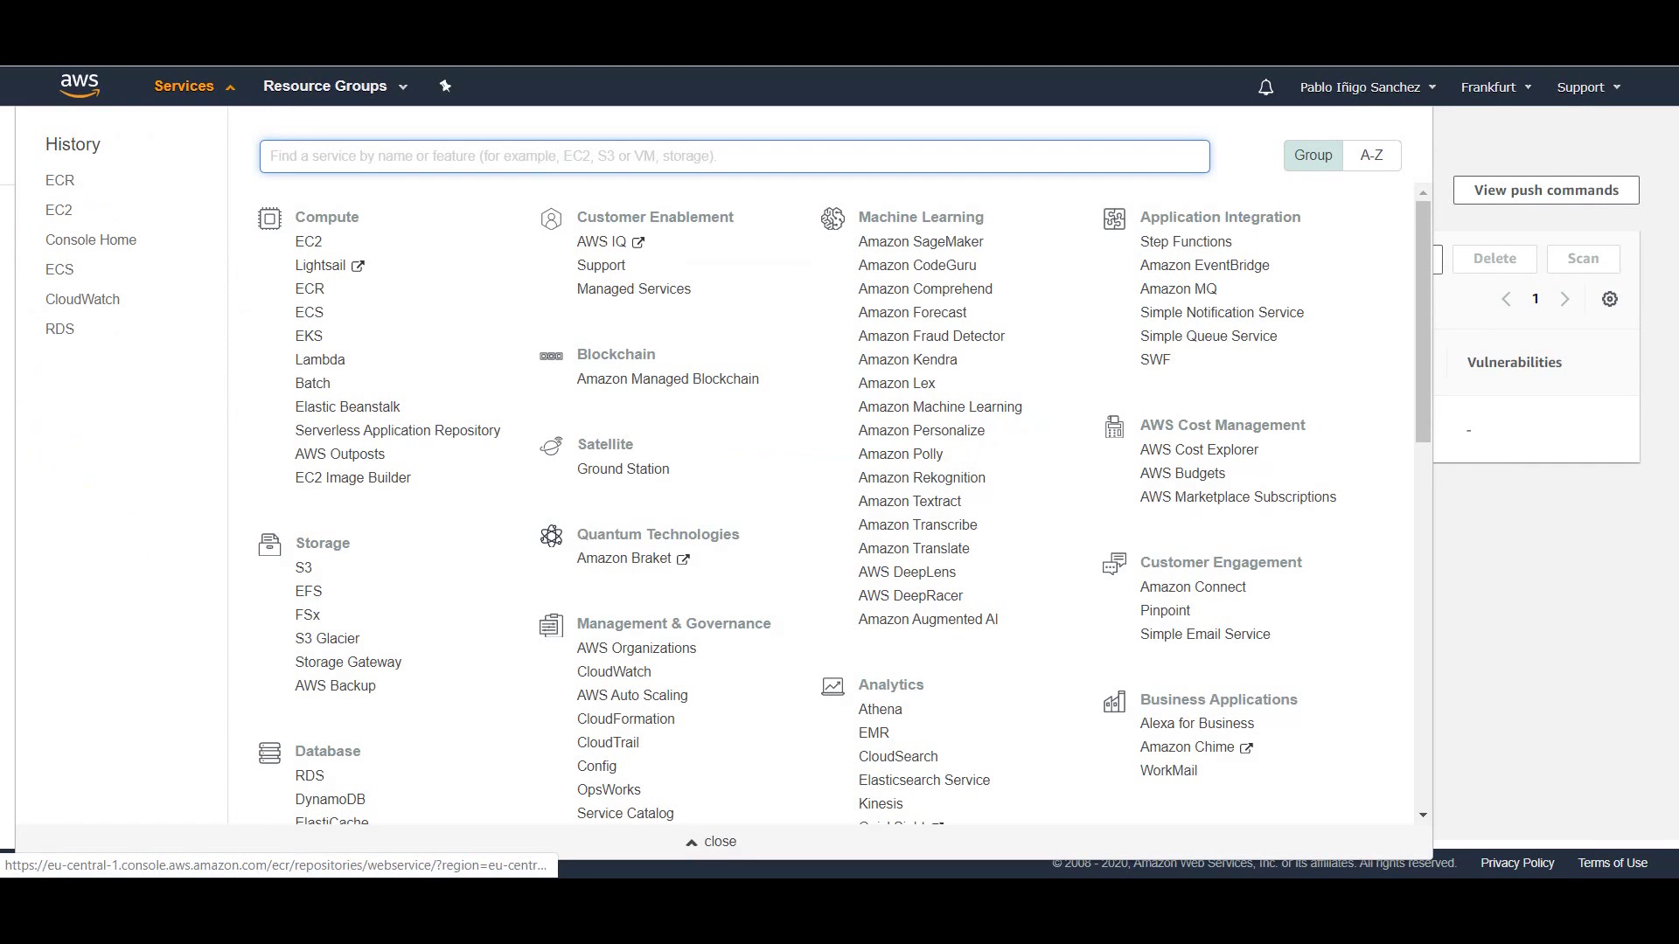
click(309, 243)
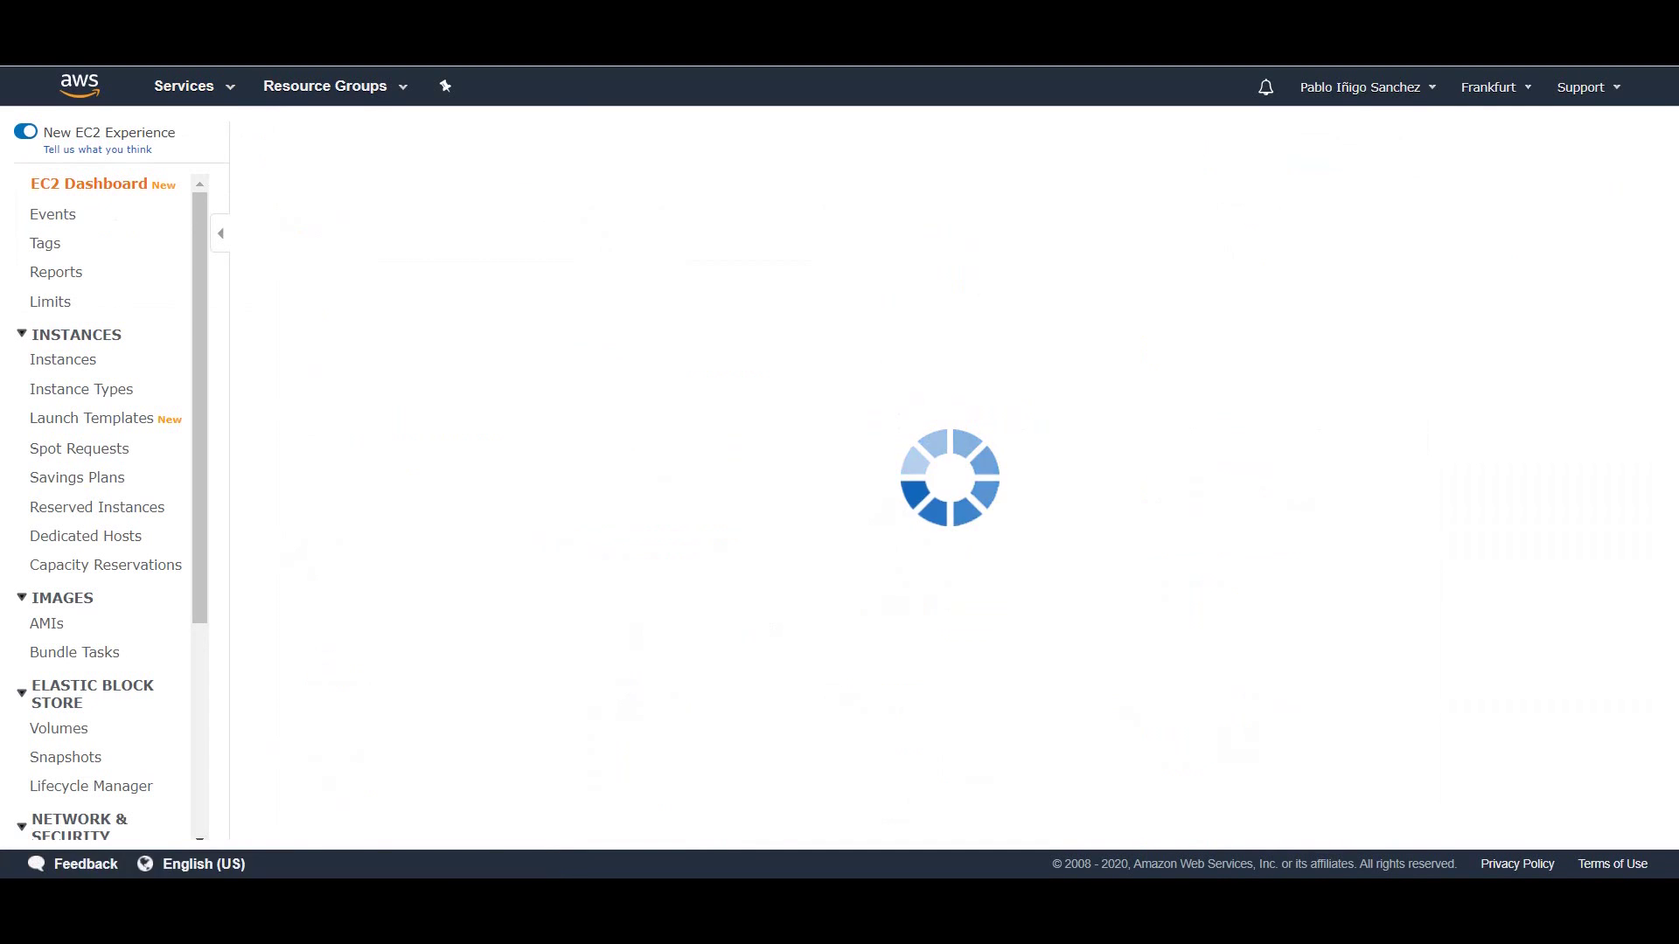
double_click(102, 742)
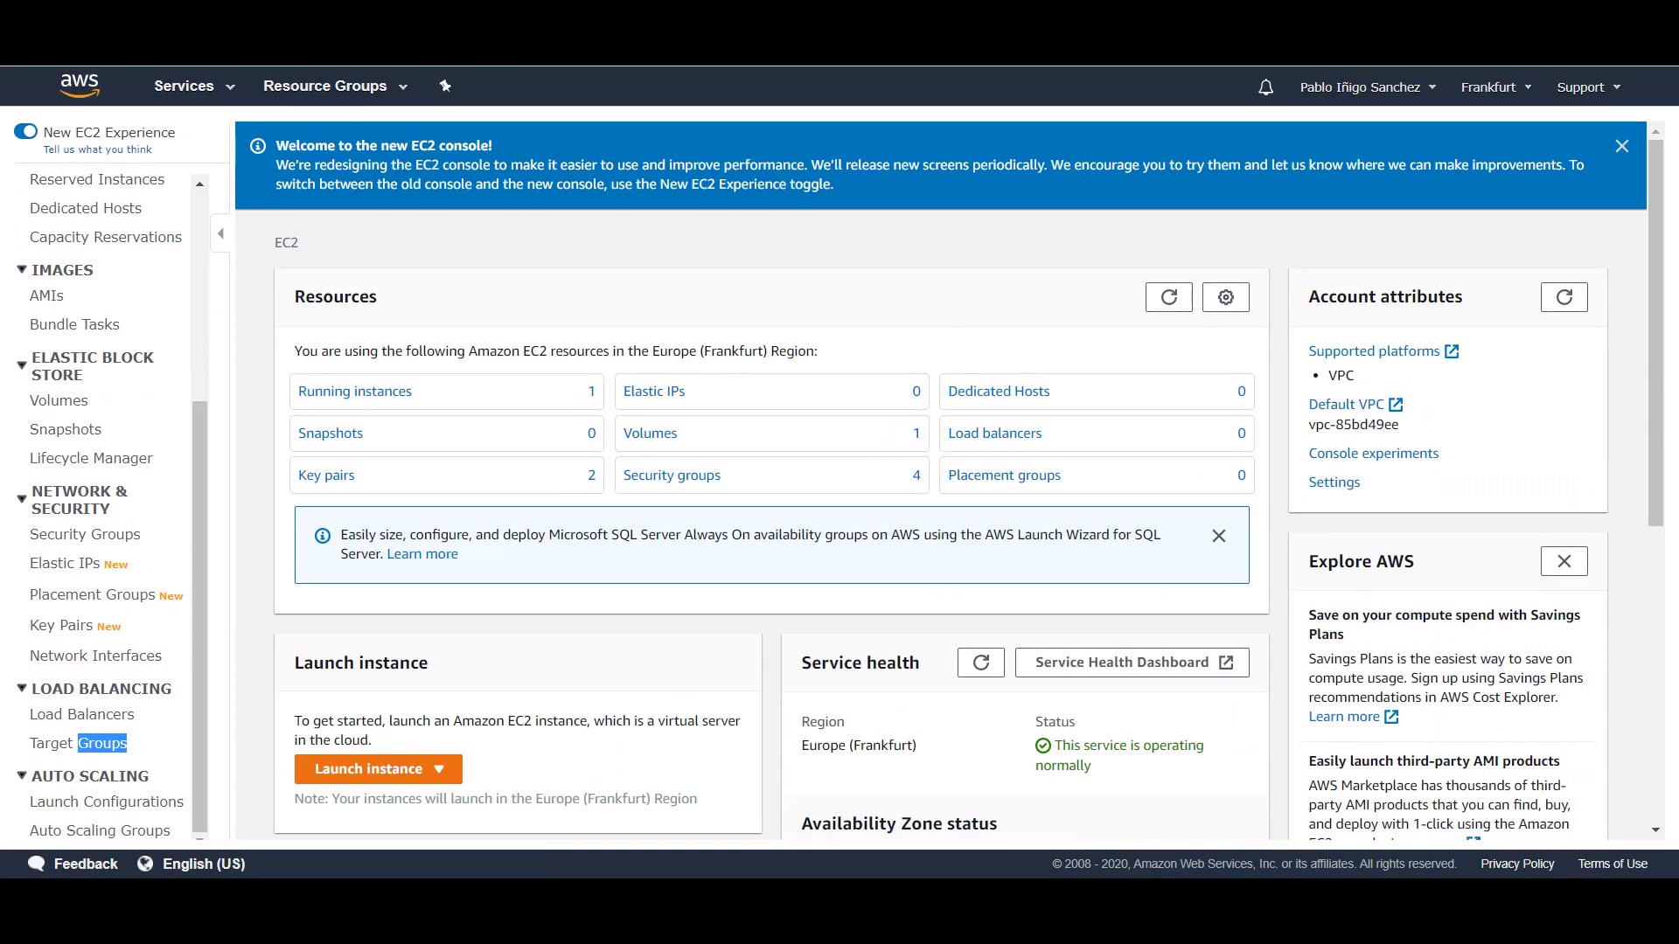
click(81, 713)
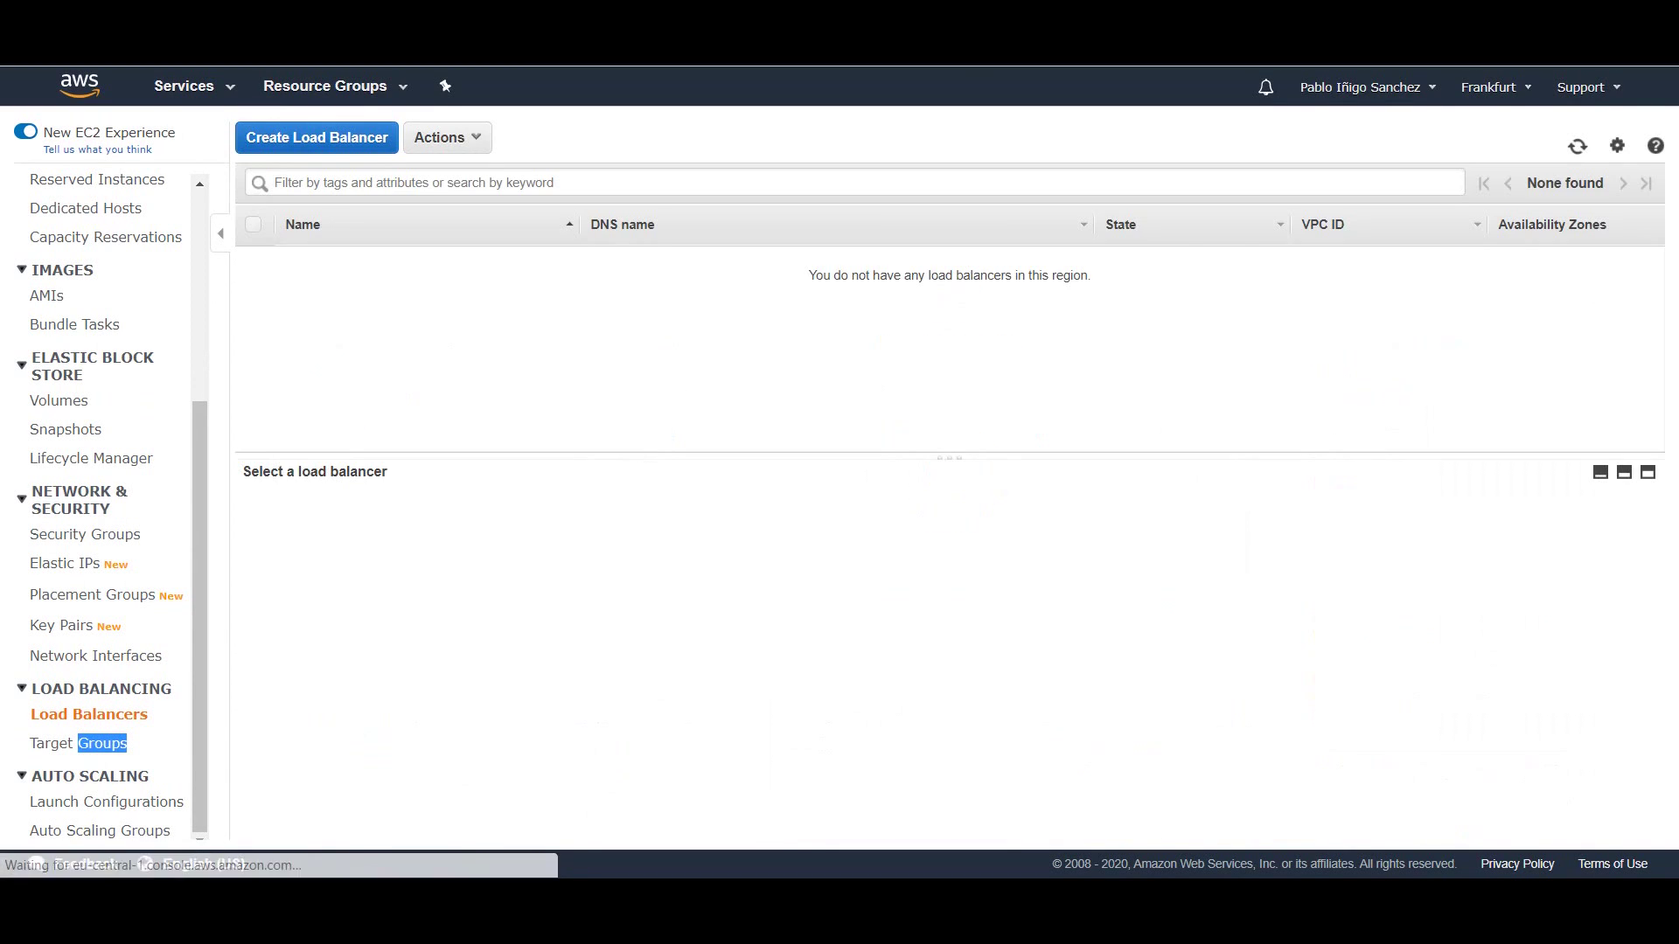
Start the Create Load Balancer wizard for an Application Load Balancer.
click(317, 138)
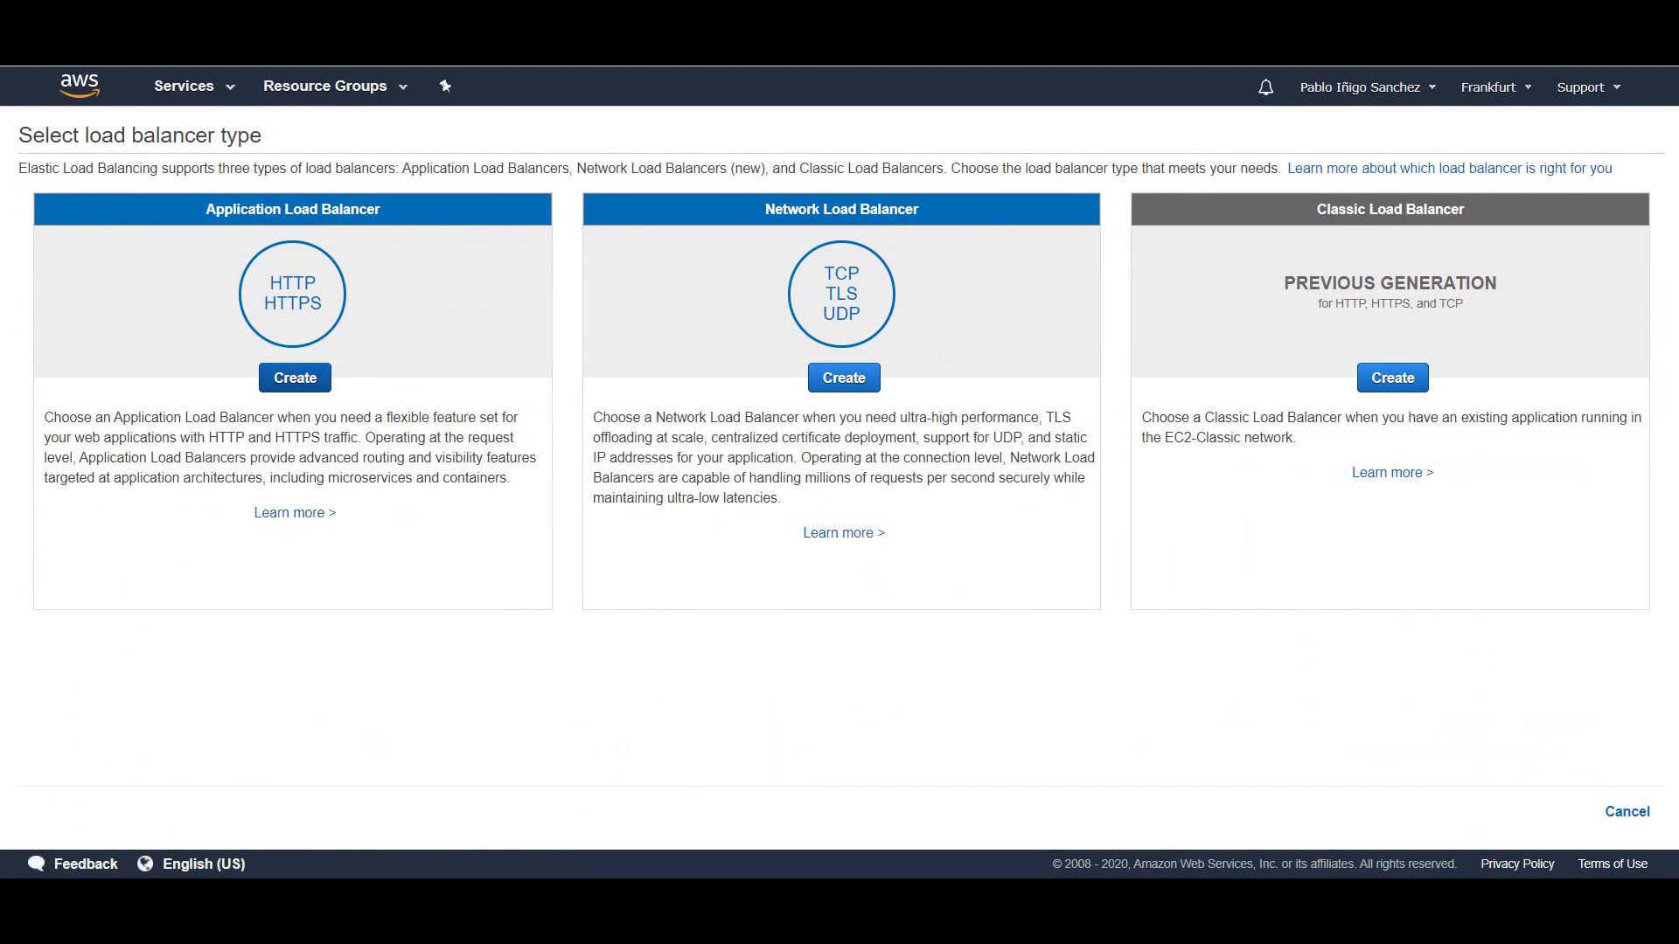
click(295, 378)
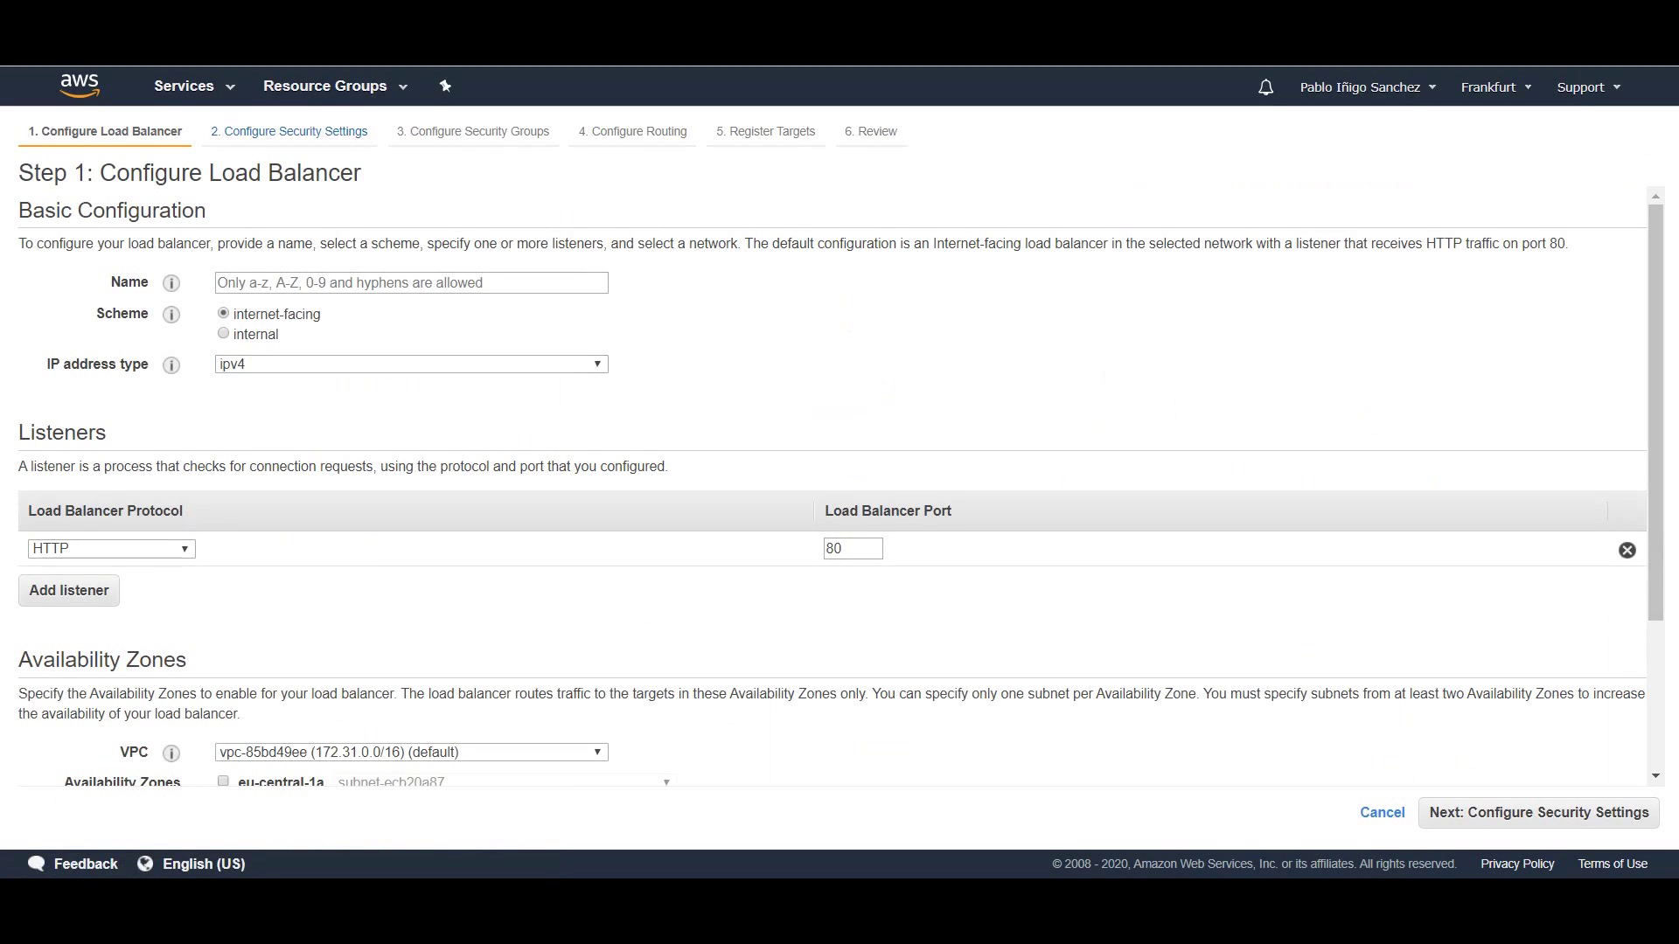
text(webservice)
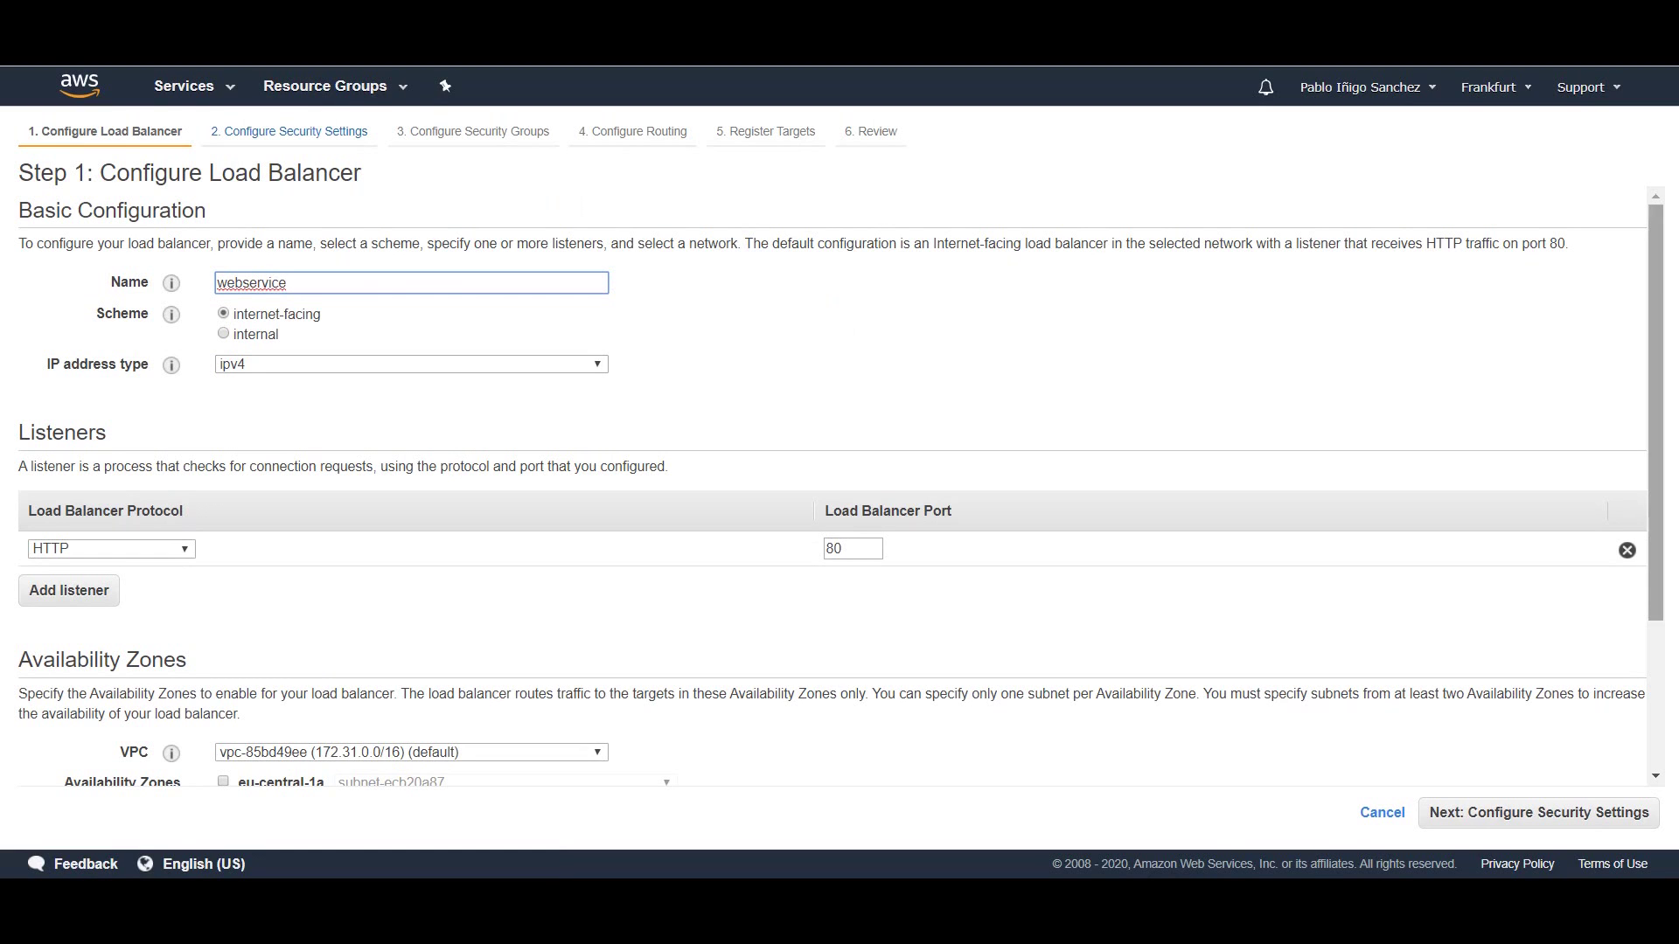
scroll(839, 485, down, 3)
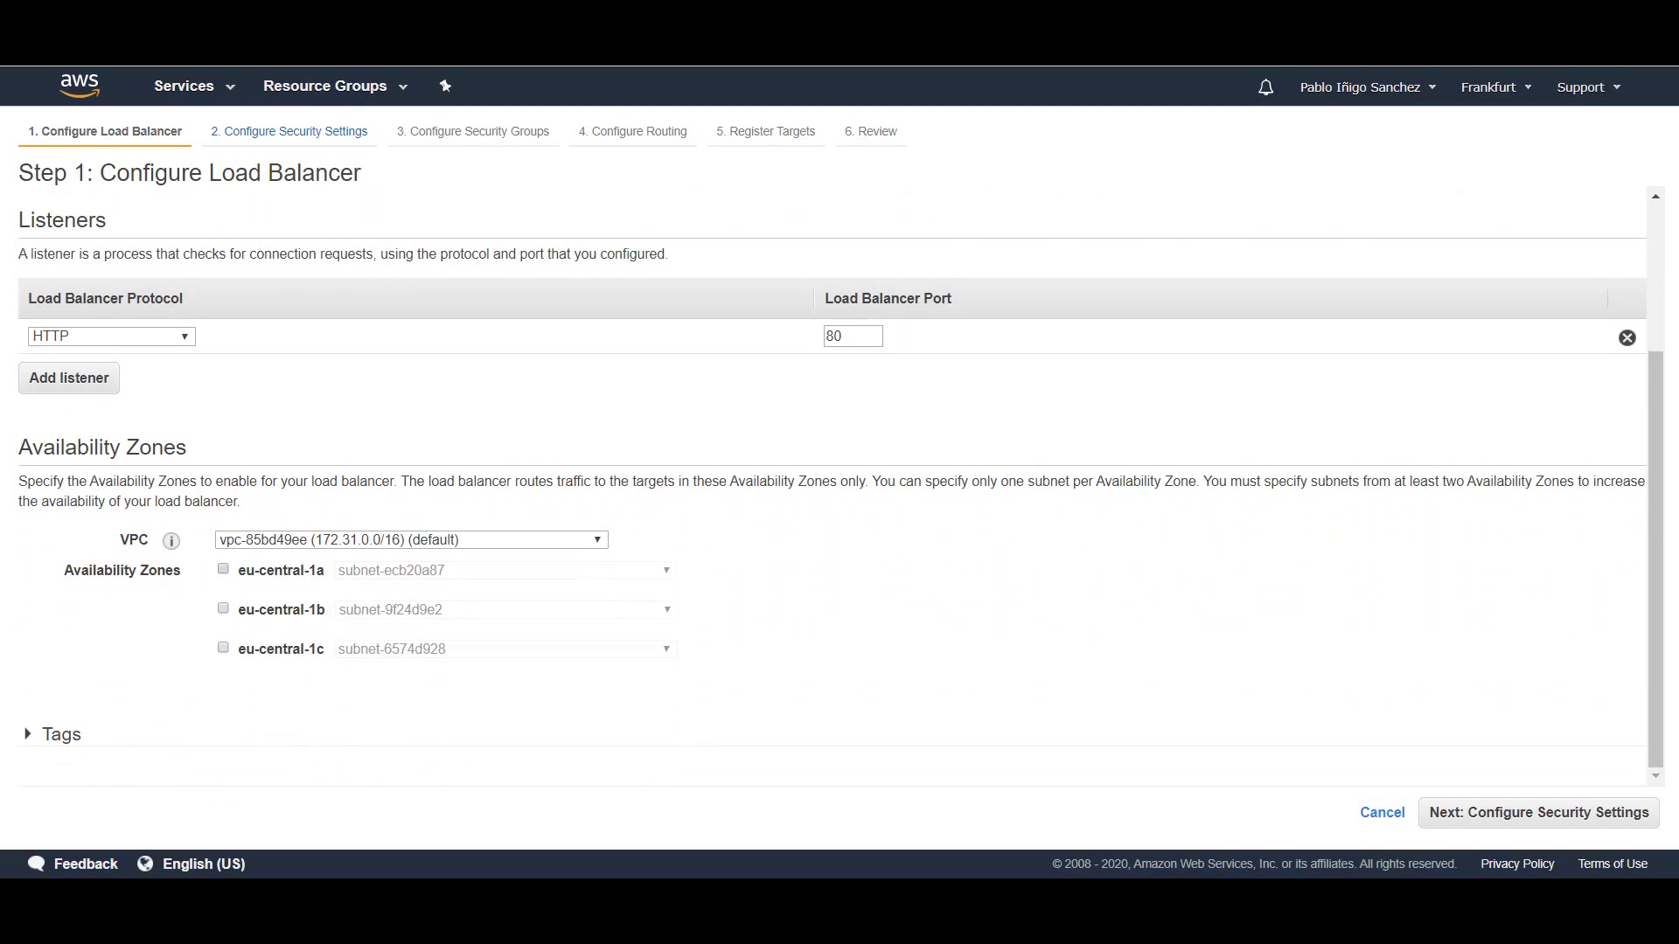
Enable the eu-central-1a, 1b and 1c zones for load balancer webservice and continue to security settings.
click(223, 571)
click(223, 639)
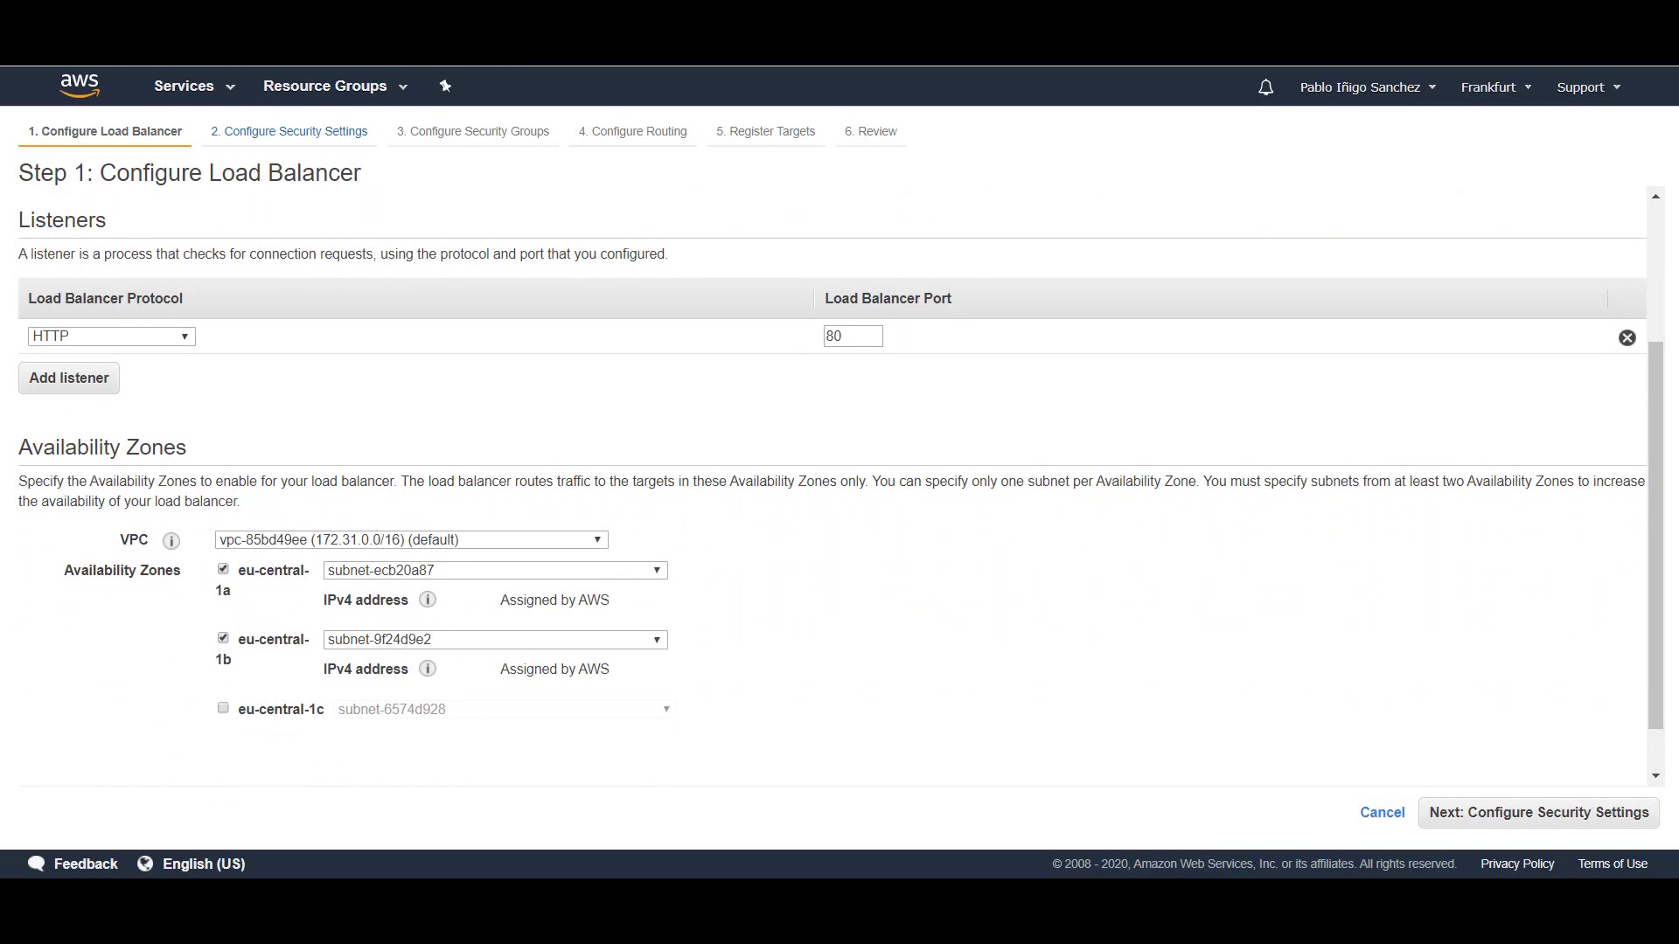
click(224, 709)
click(1538, 811)
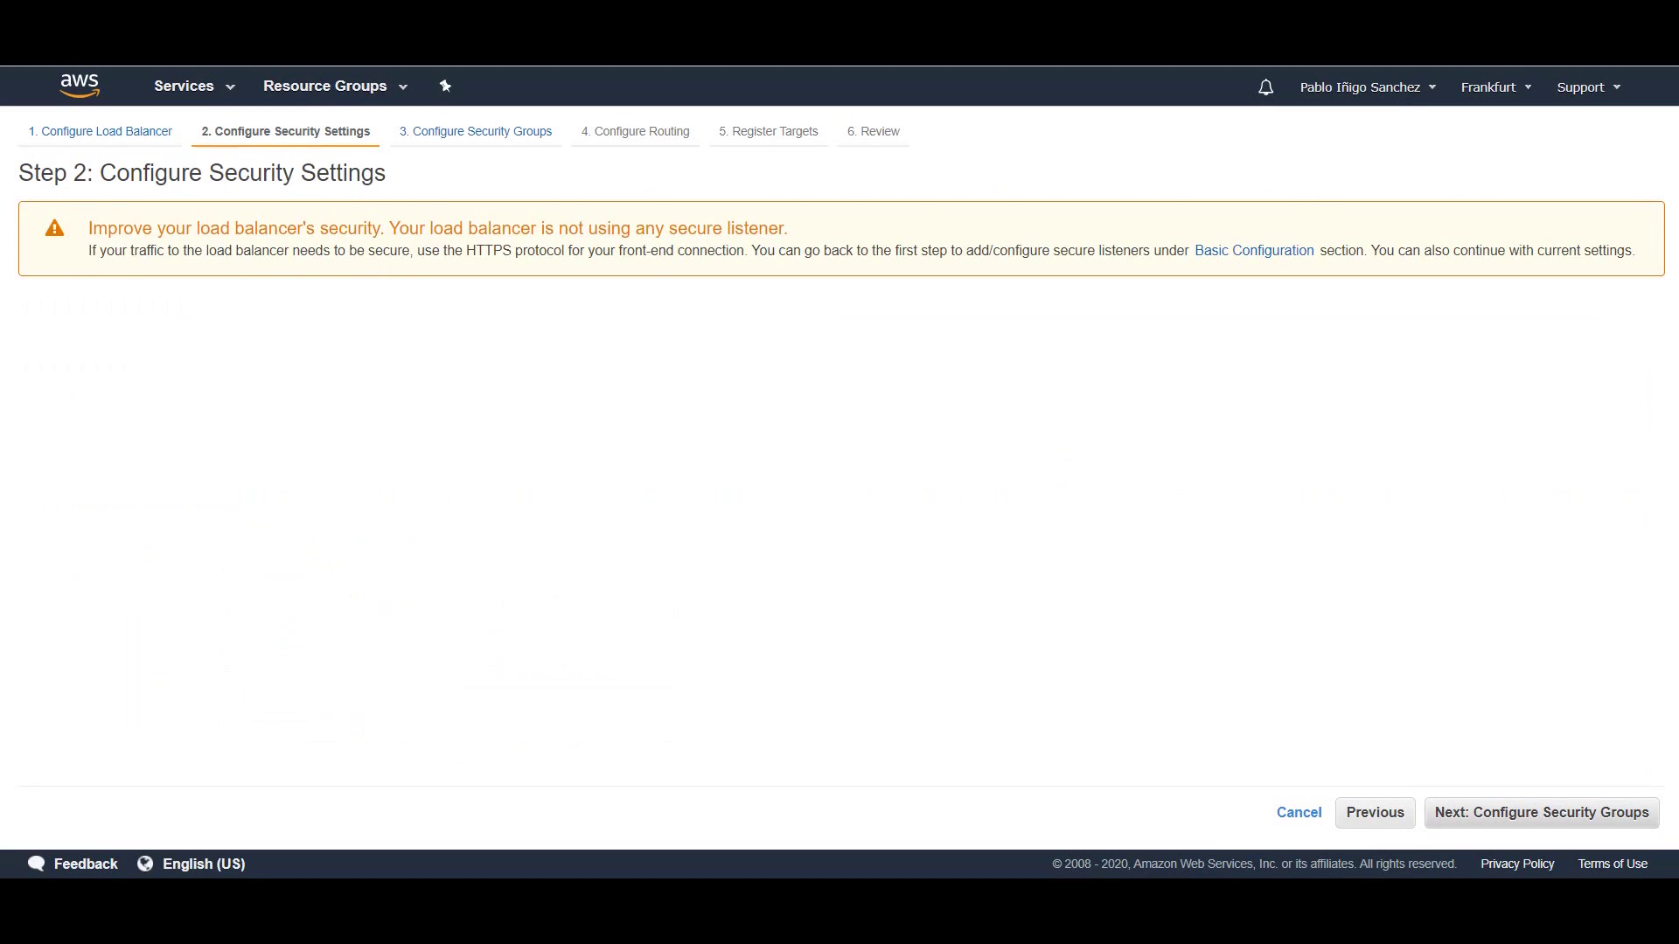
Create a new security group with a second inbound rule for TCP port 8080.
click(1541, 811)
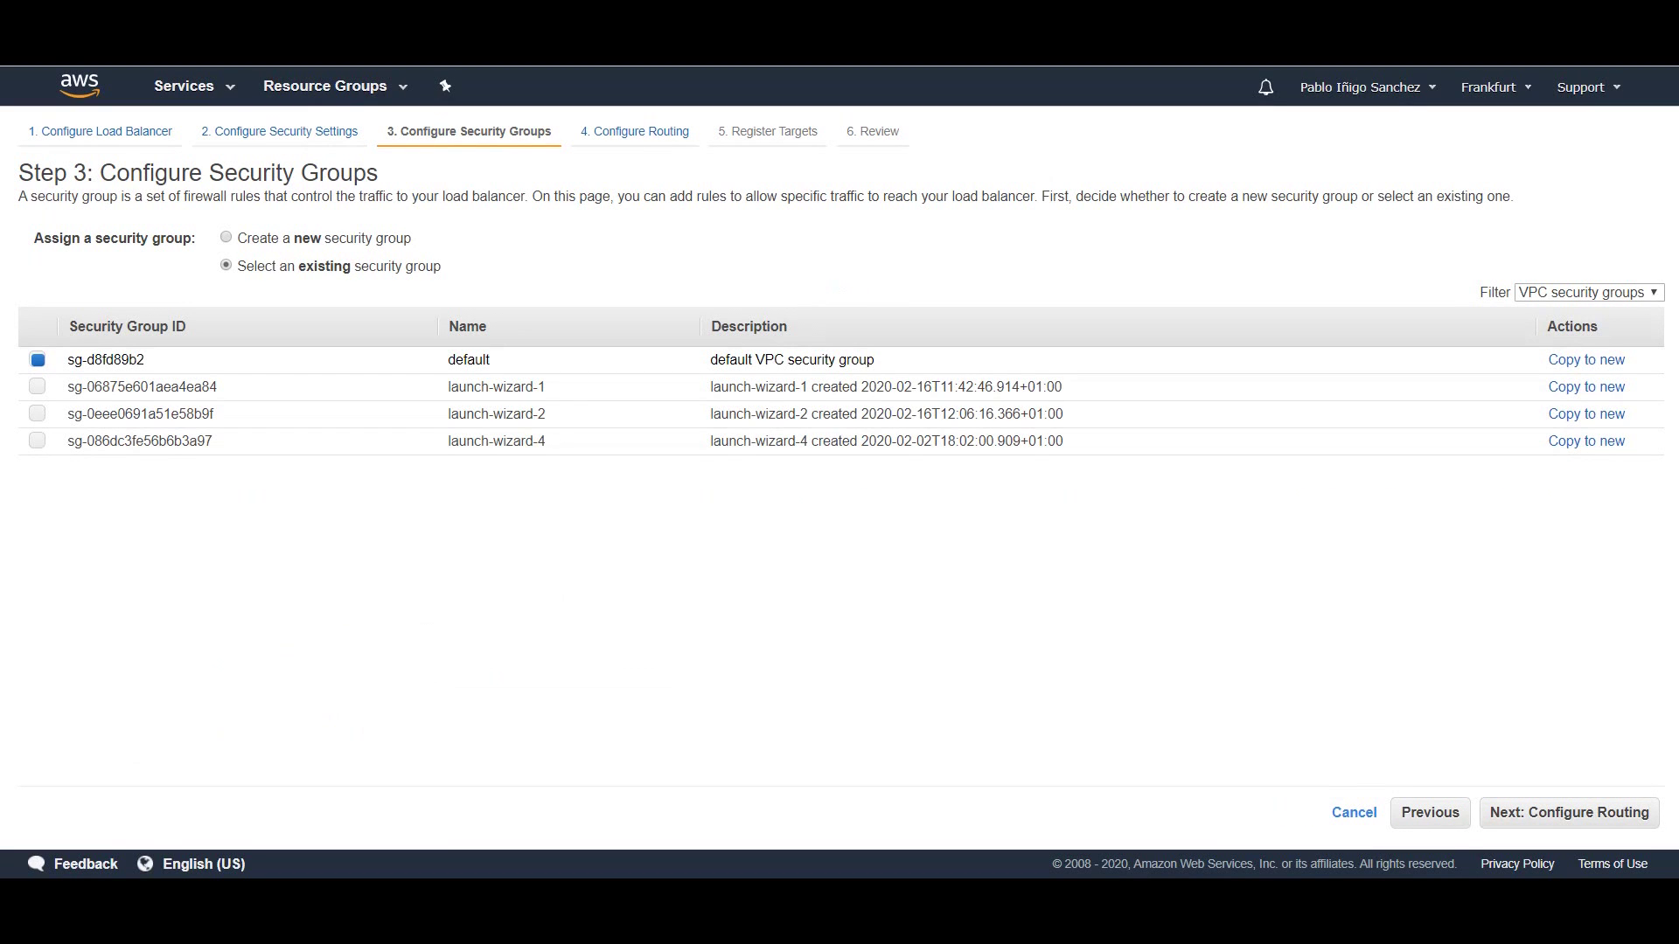
click(225, 238)
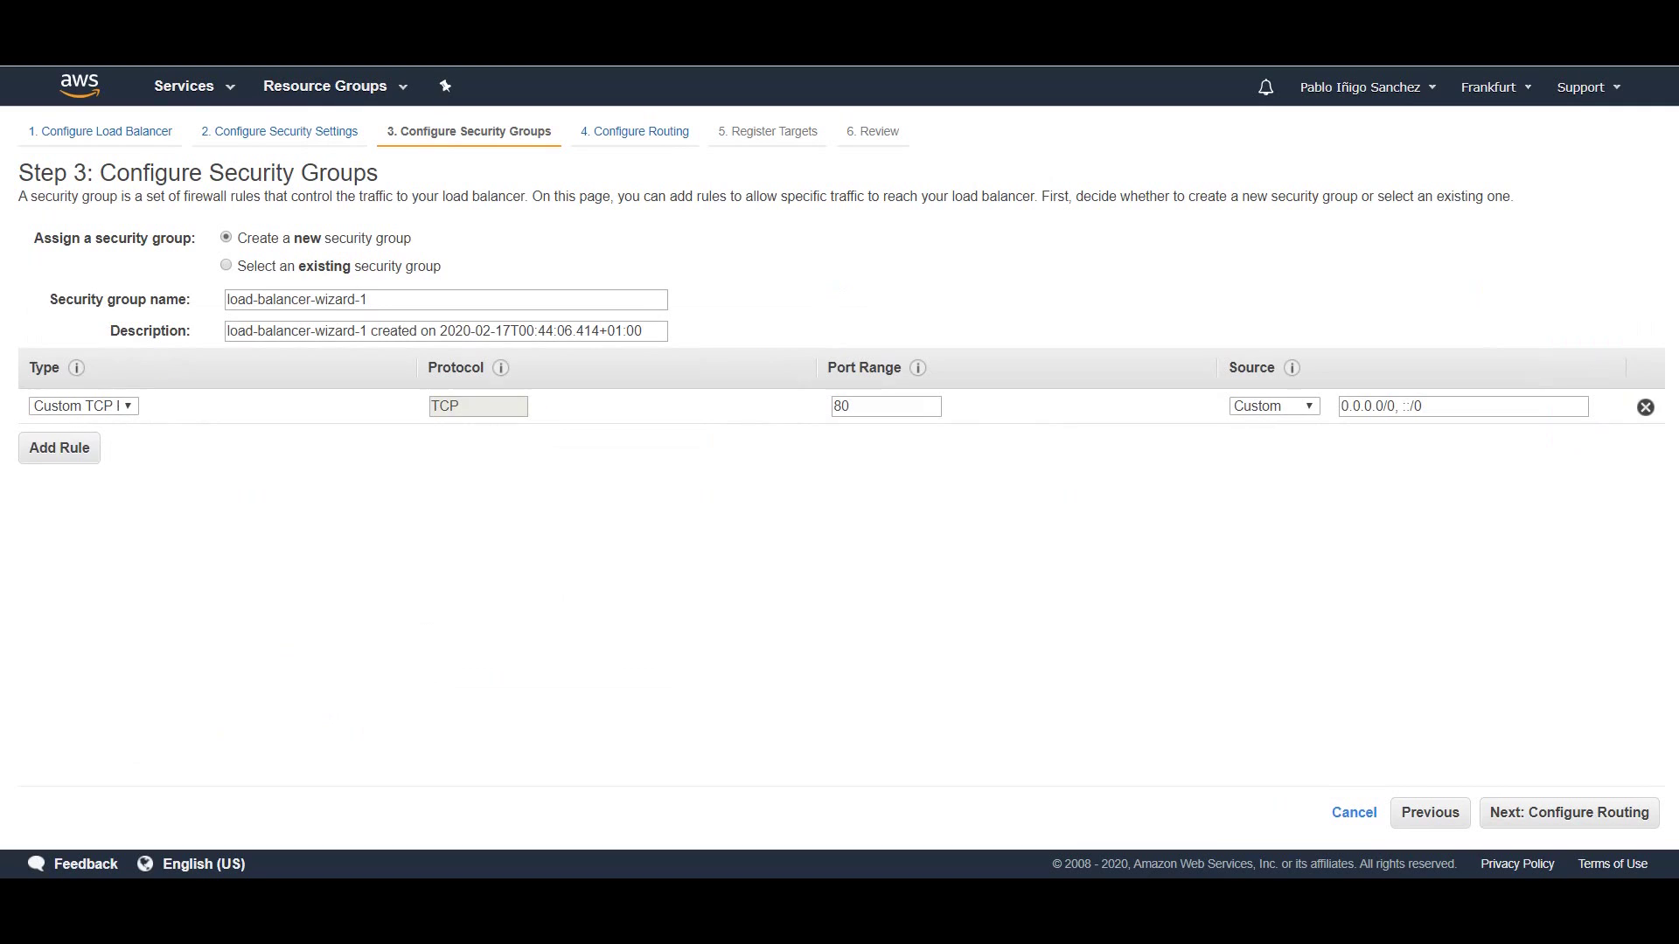
click(59, 446)
key(Tab)
text(8080)
key(Tab)
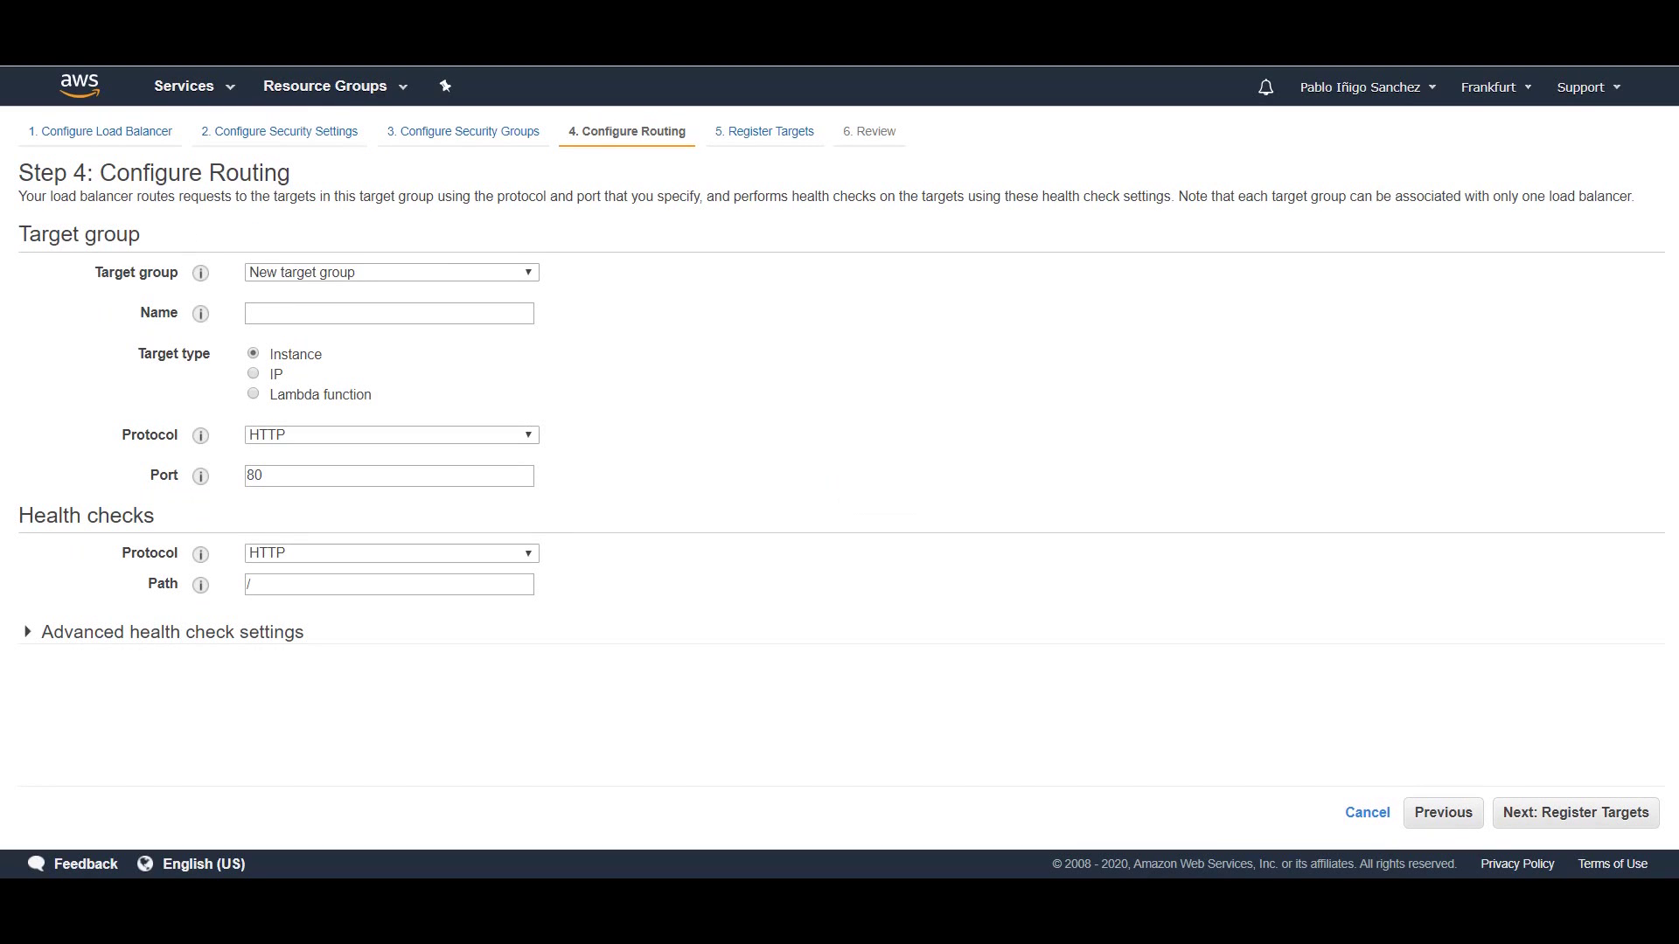
Define target group webservice, type IP, port 8080, health check /greeting, and create the load balancer.
key(Tab)
text(webservice)
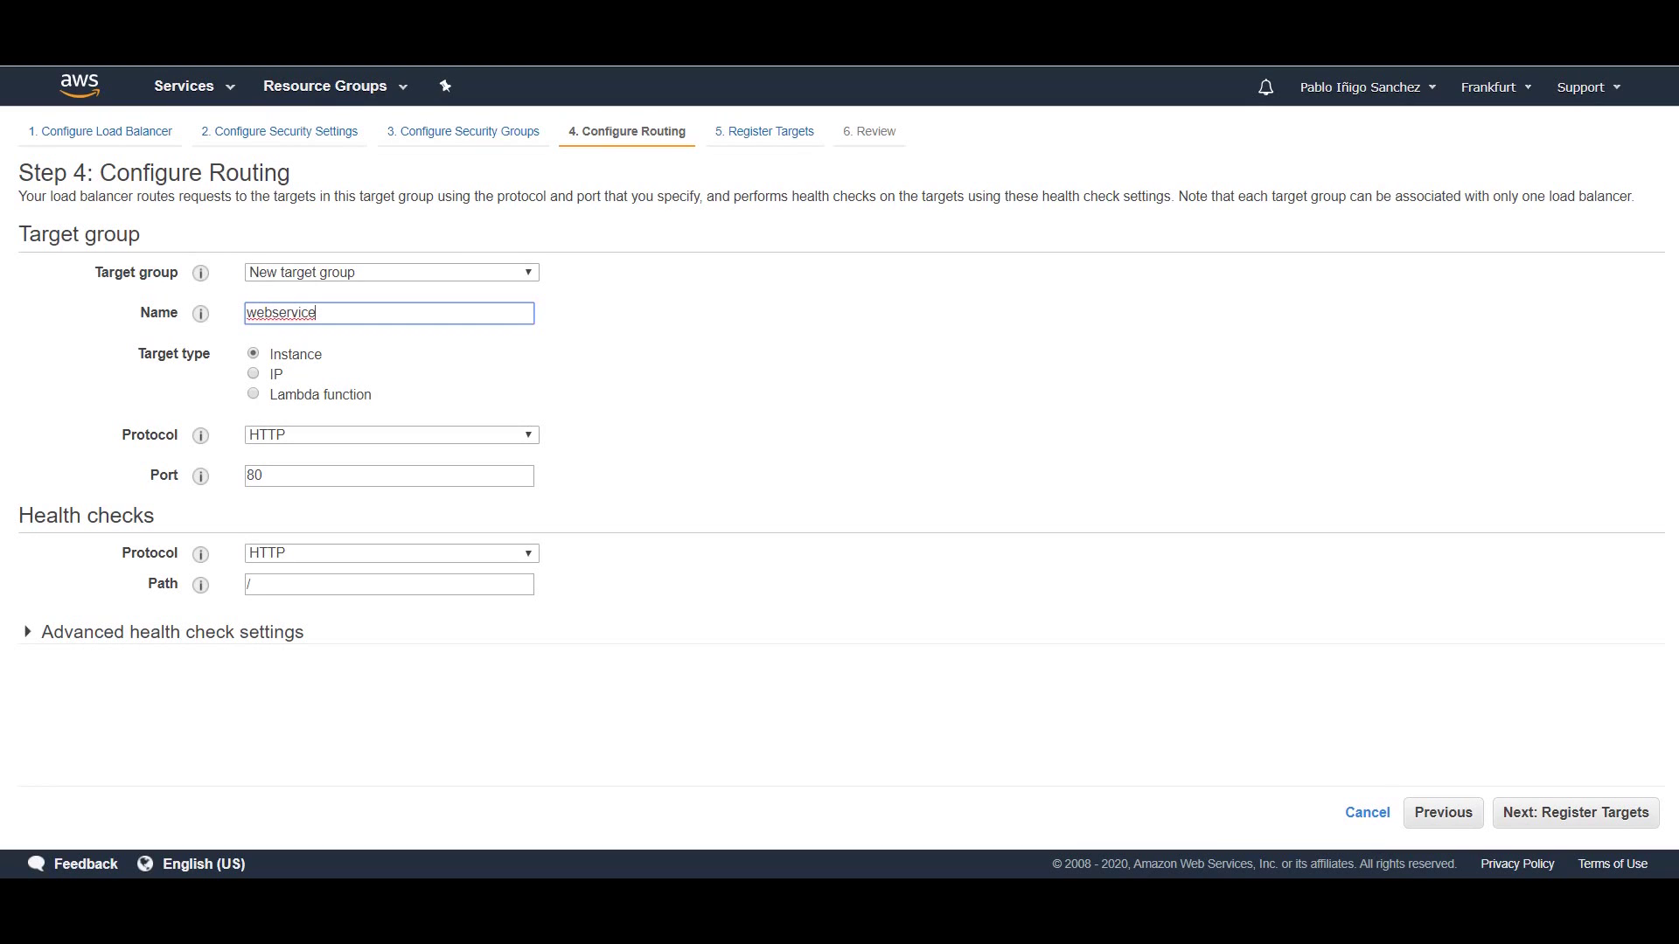
key(Tab)
key(Down)
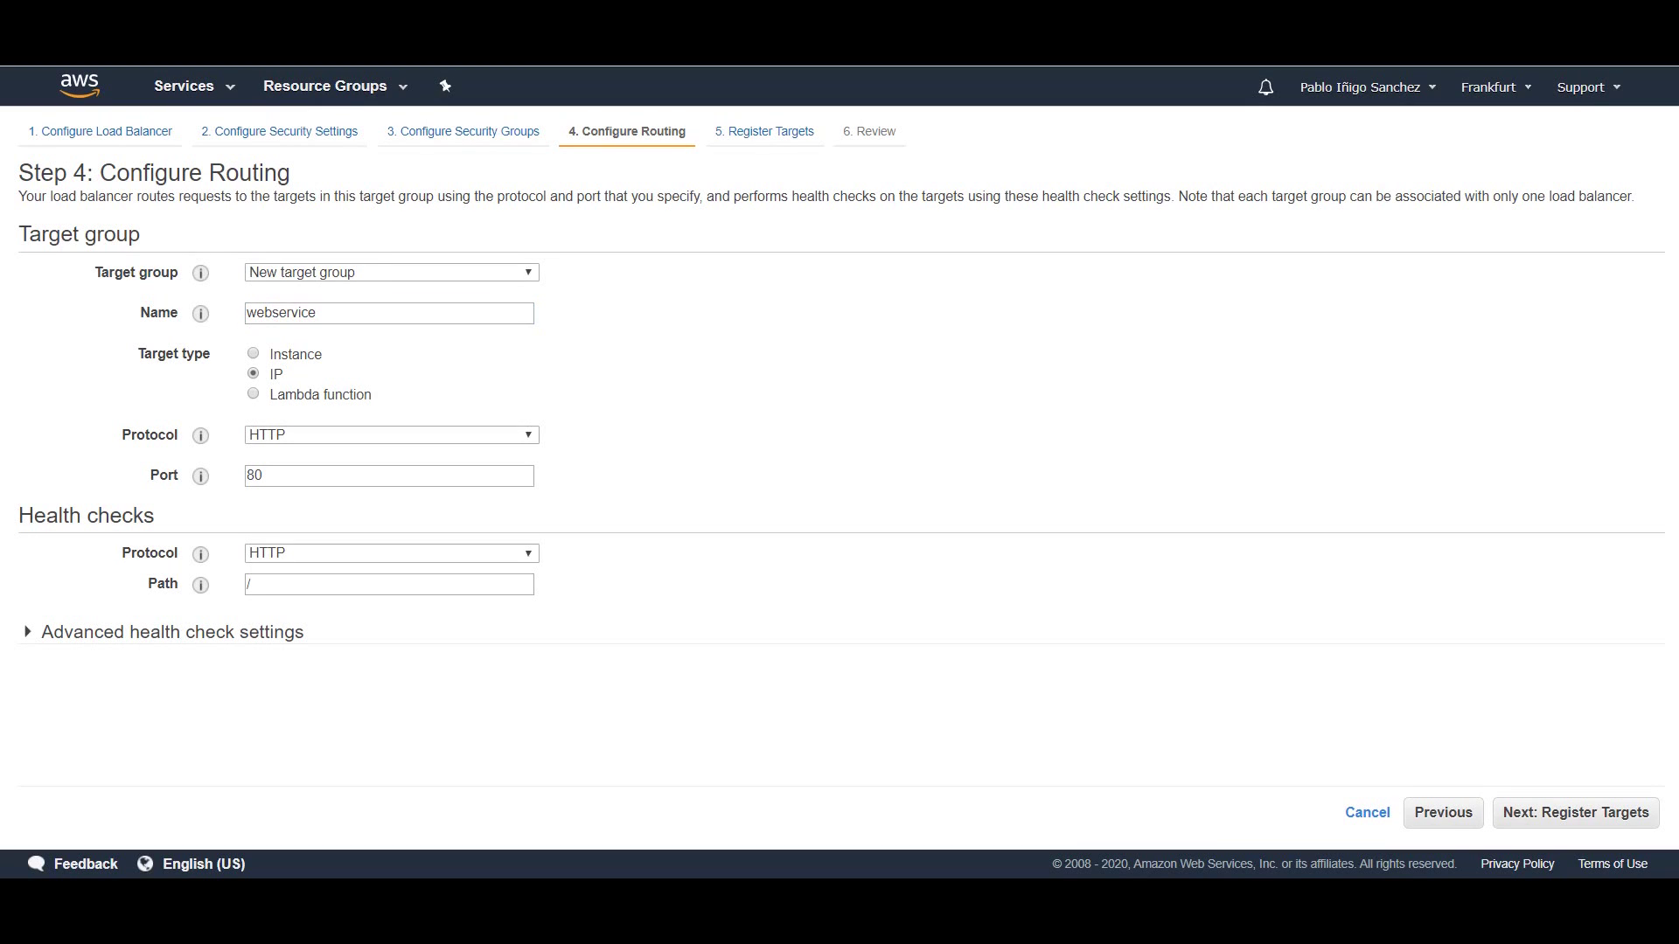
key(Tab)
key(Tab)
text(80)
key(Tab)
key(Tab)
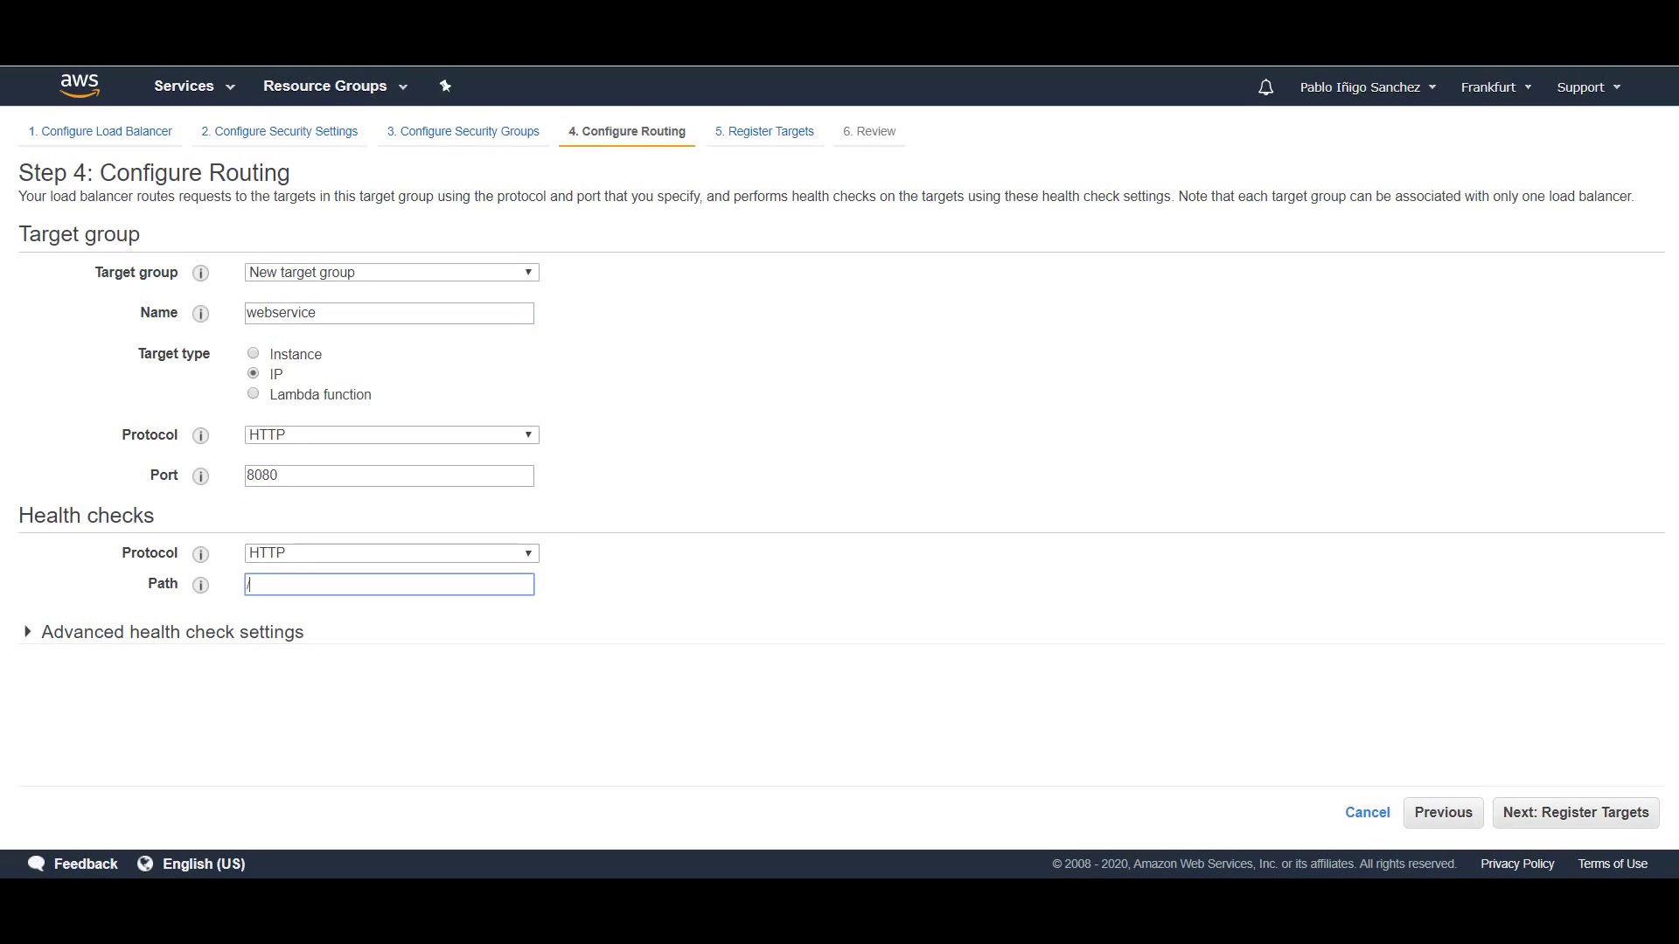
text(gre)
text(eting)
key(Tab)
key(Return)
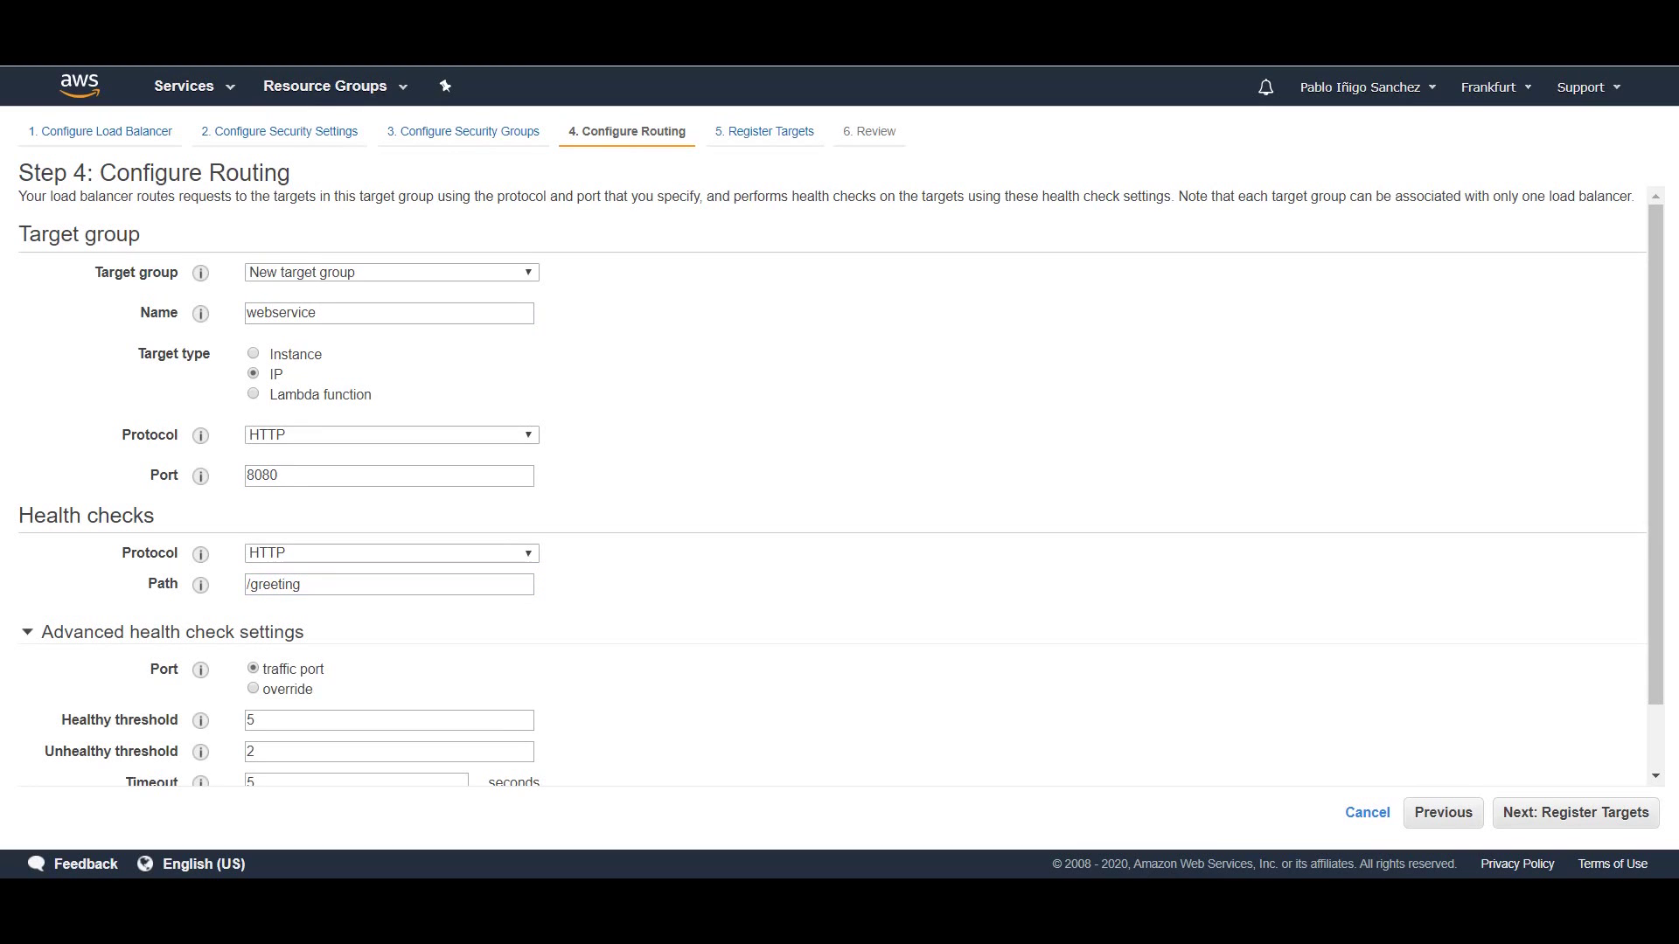
click(1576, 813)
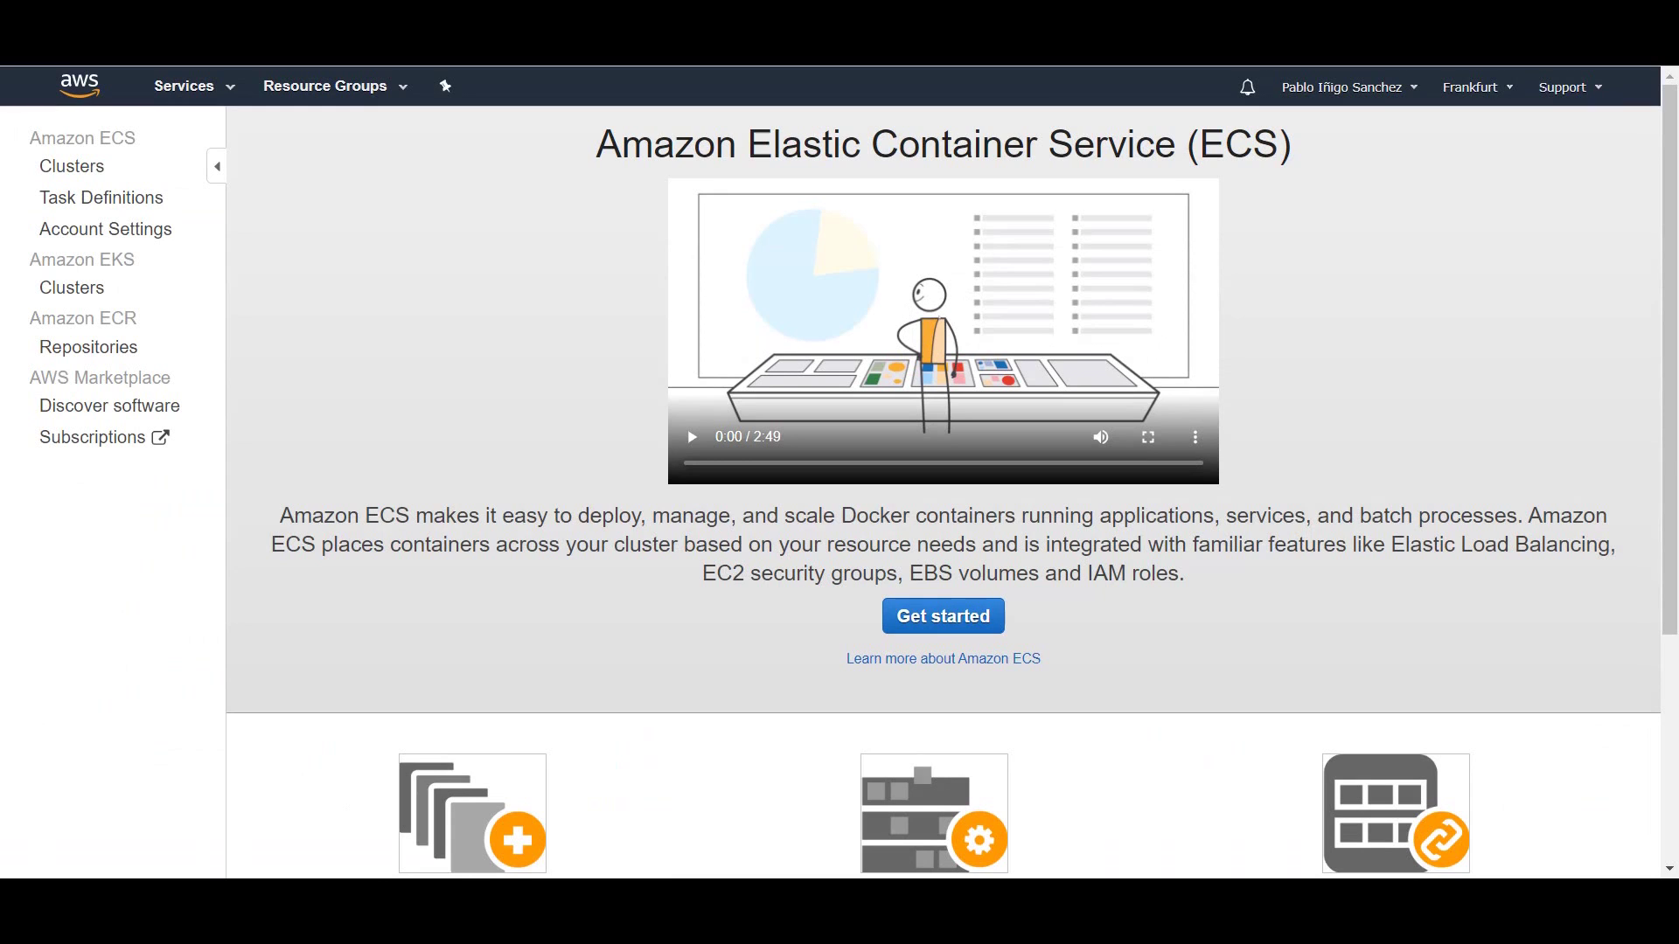
Create a networking-only Fargate ECS cluster named webservice and view it.
click(70, 165)
click(308, 268)
scroll(839, 472, down, 1)
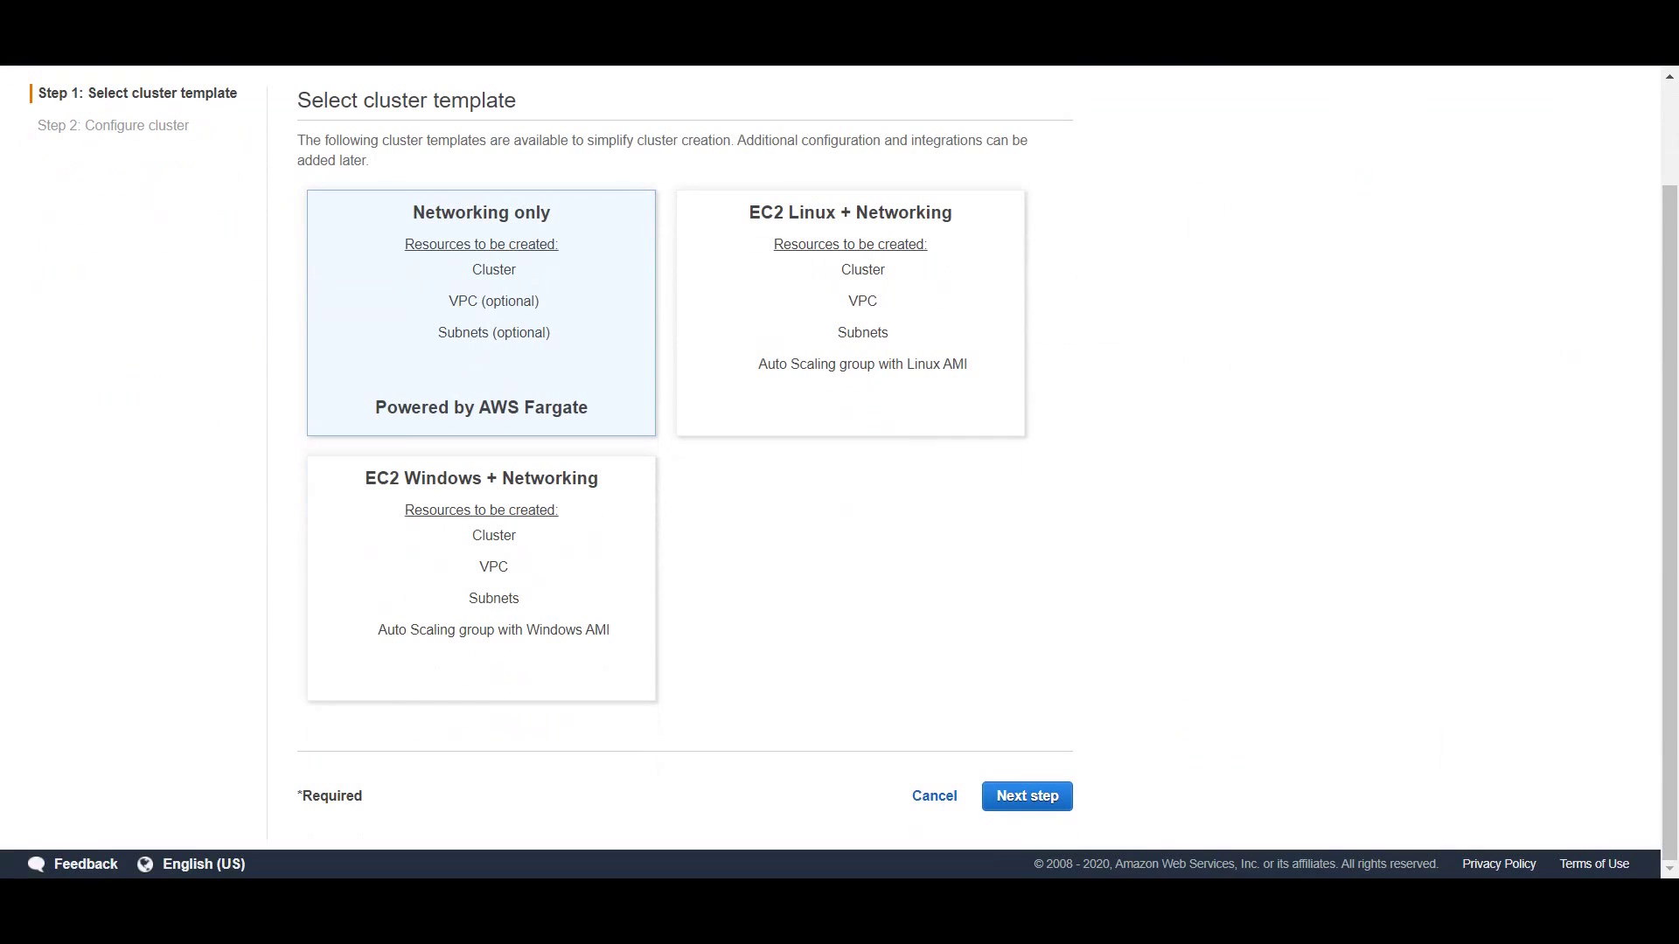
click(1026, 795)
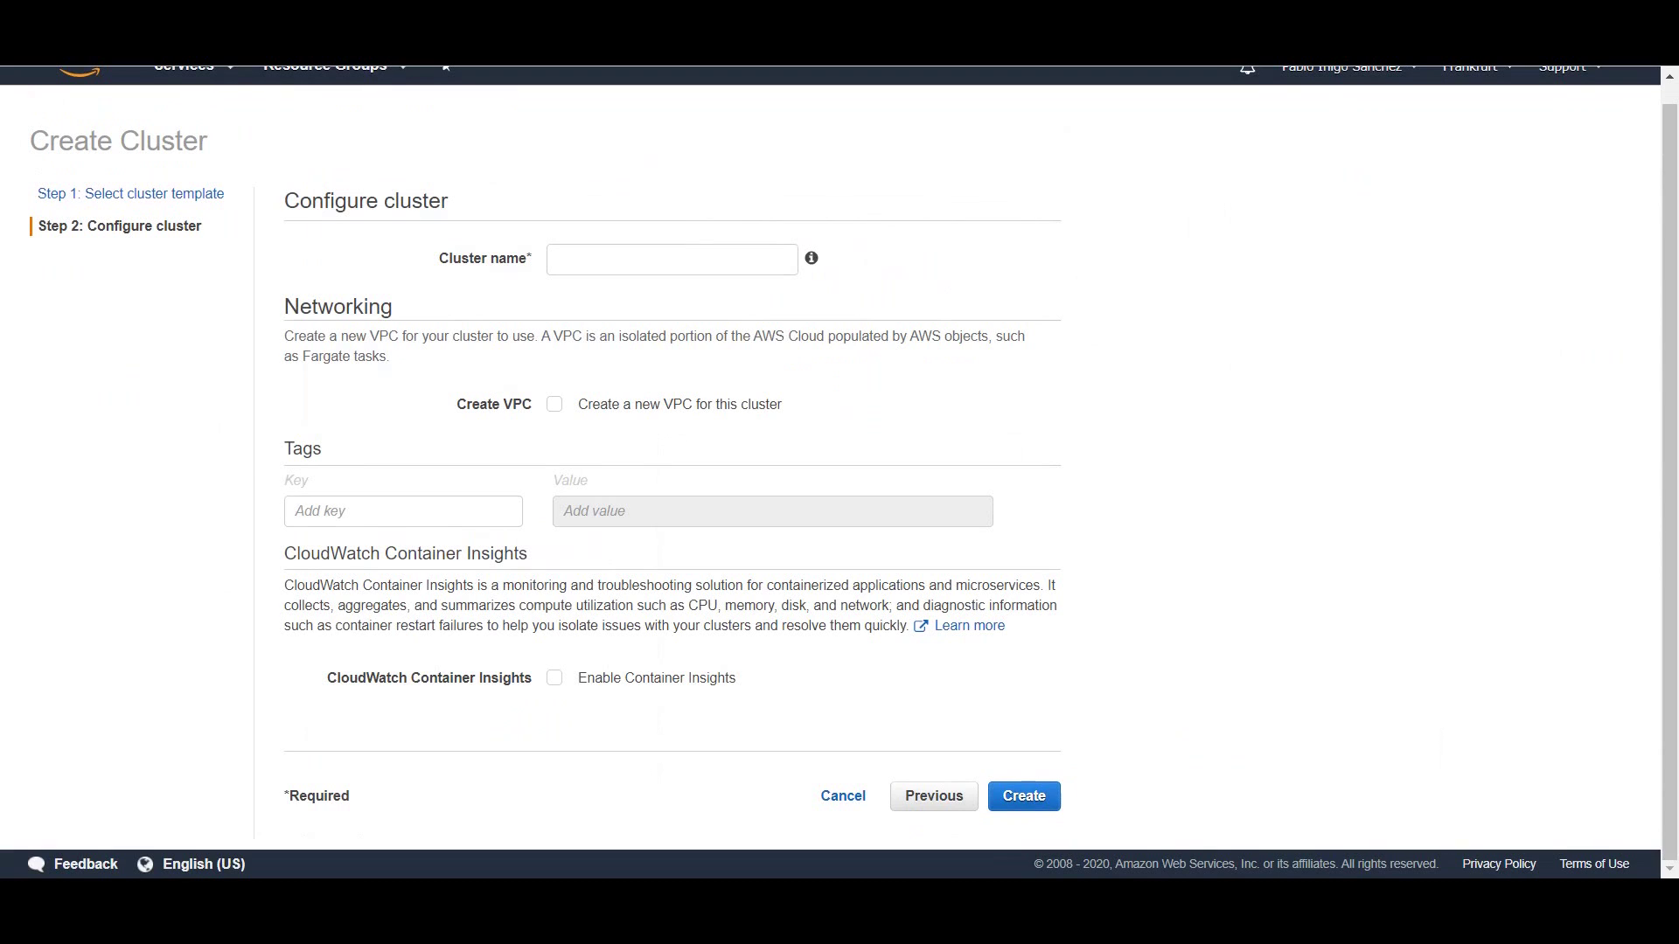
text(web)
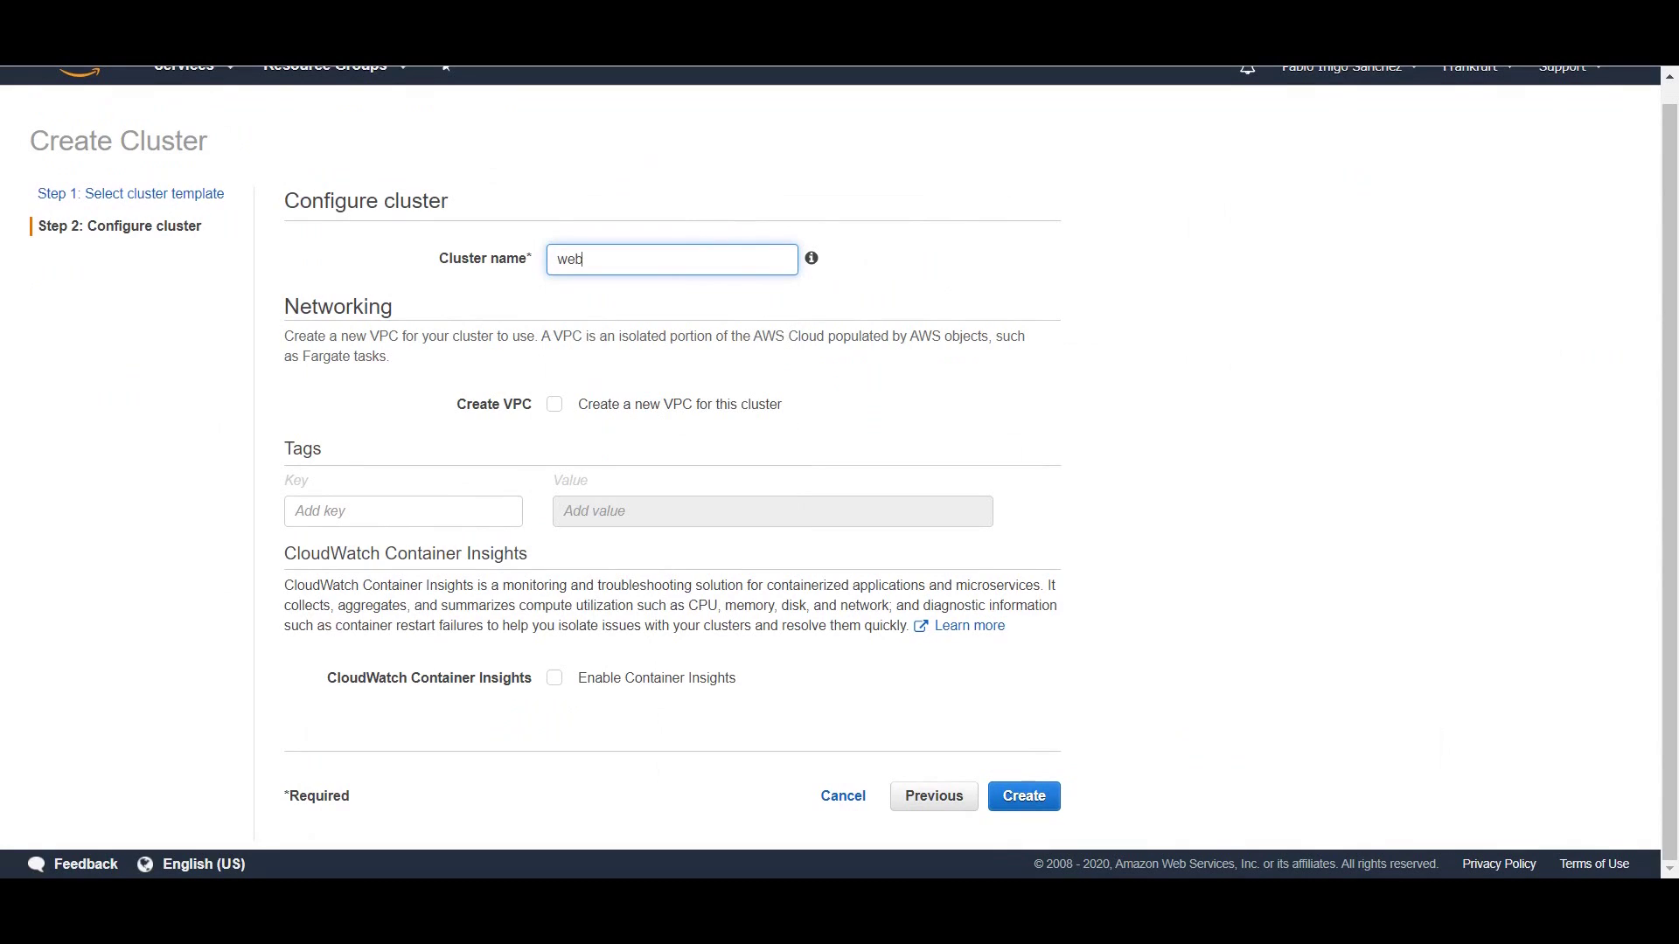
text(service)
click(1023, 796)
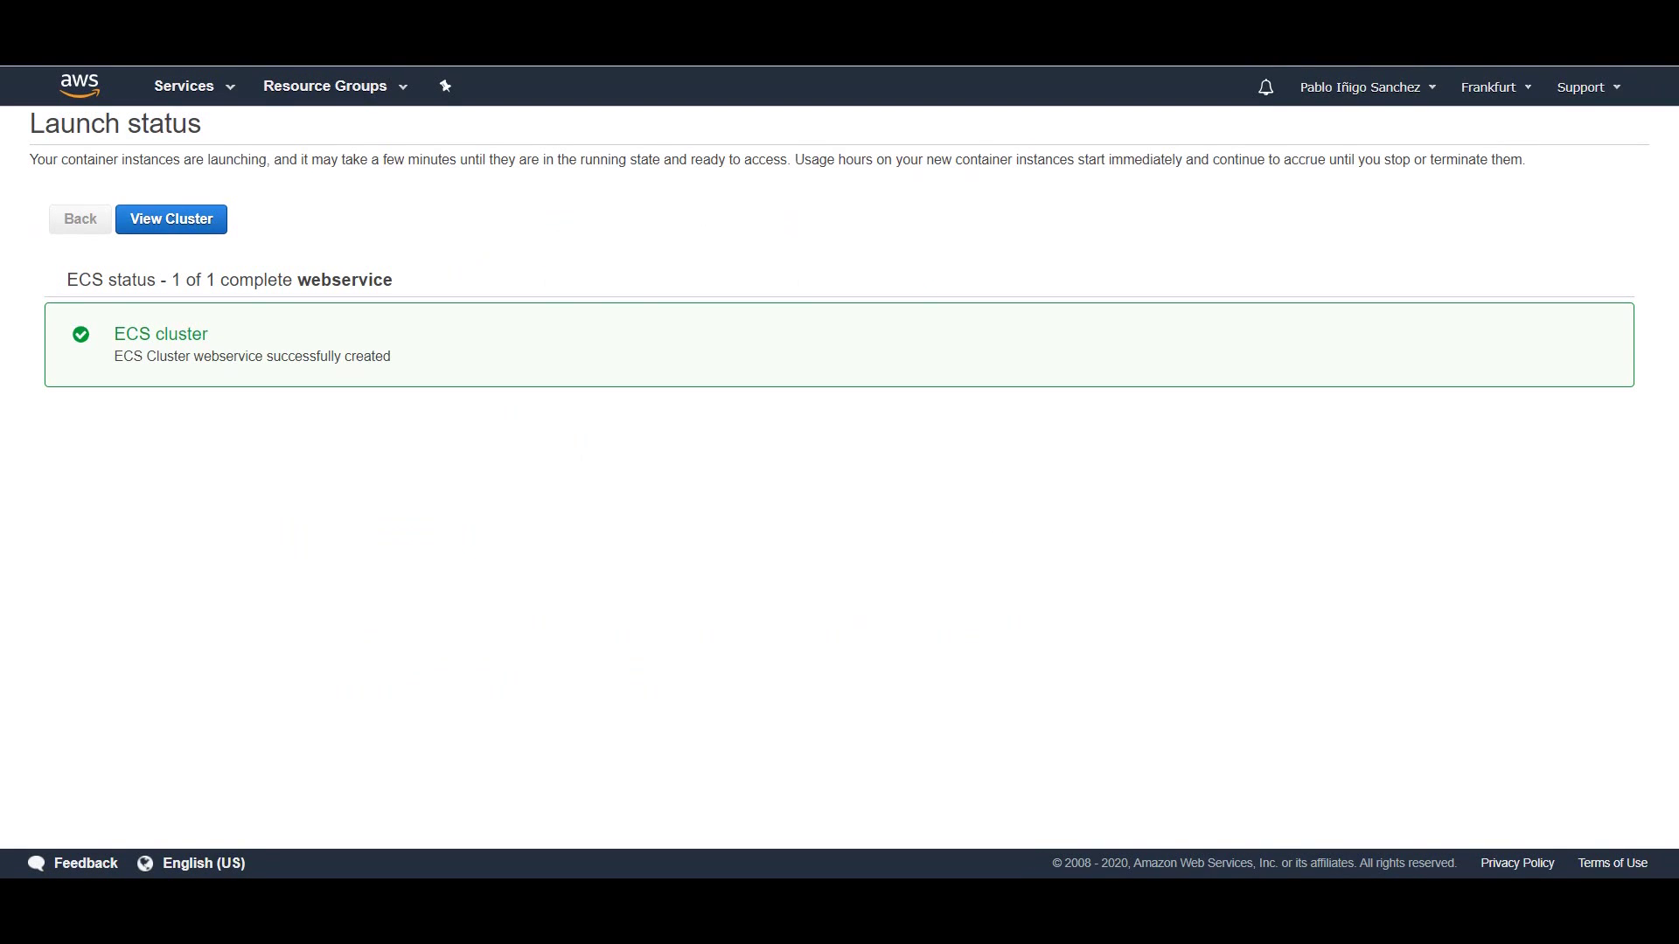
click(171, 218)
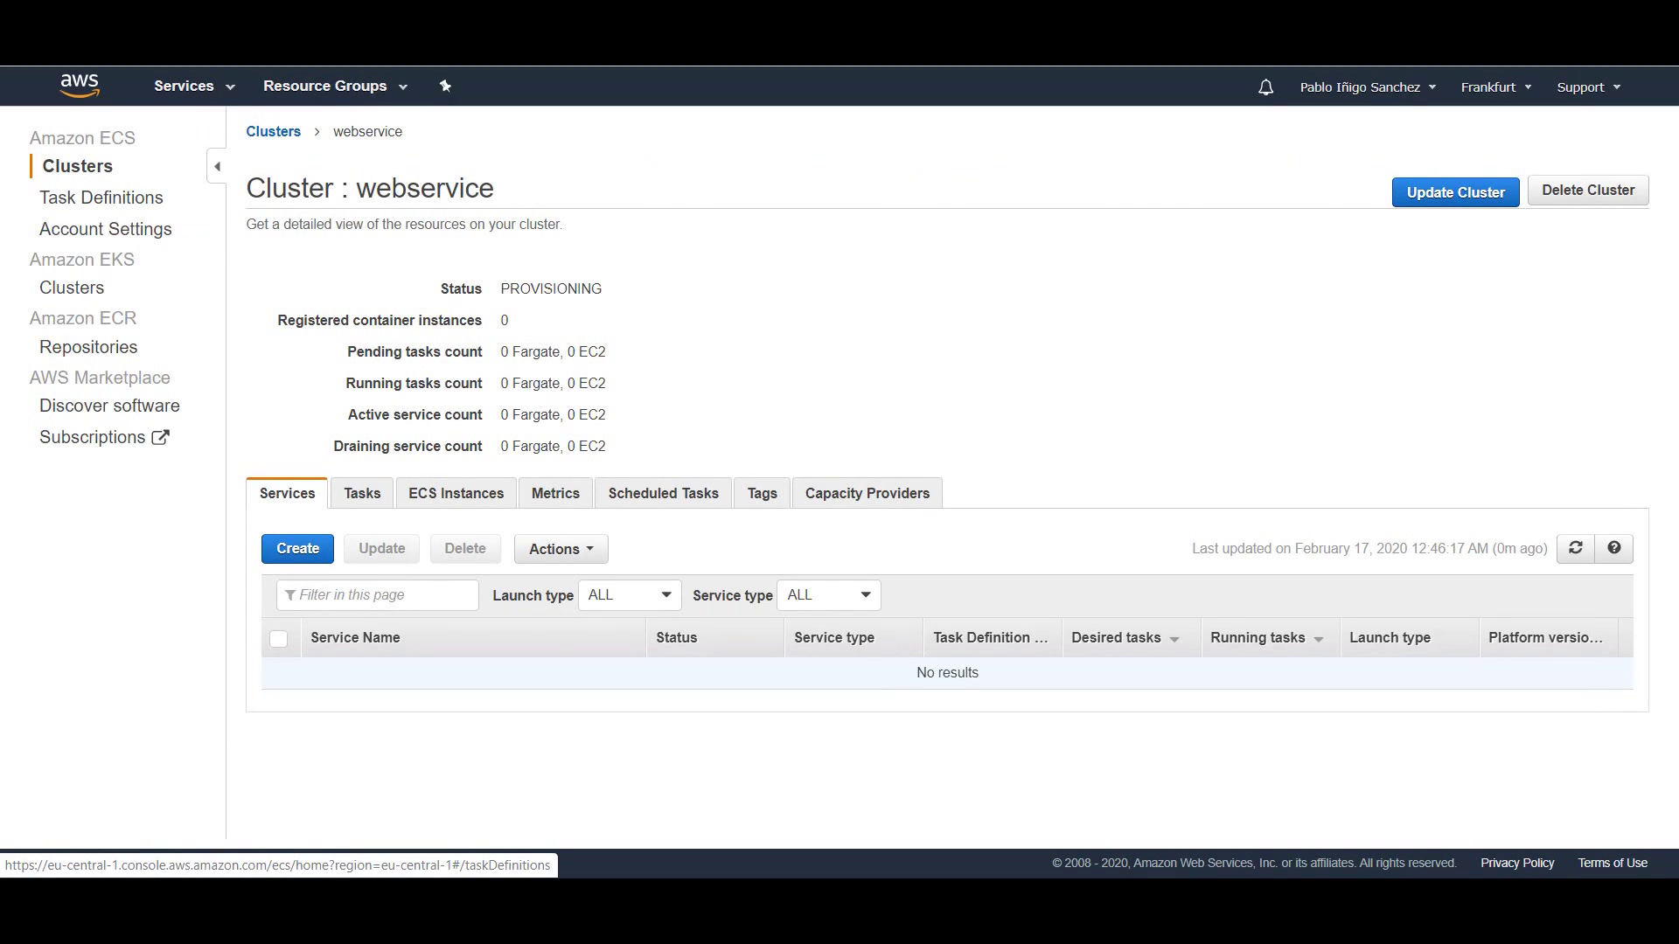
Start a new Fargate task definition and review the available task roles.
click(100, 196)
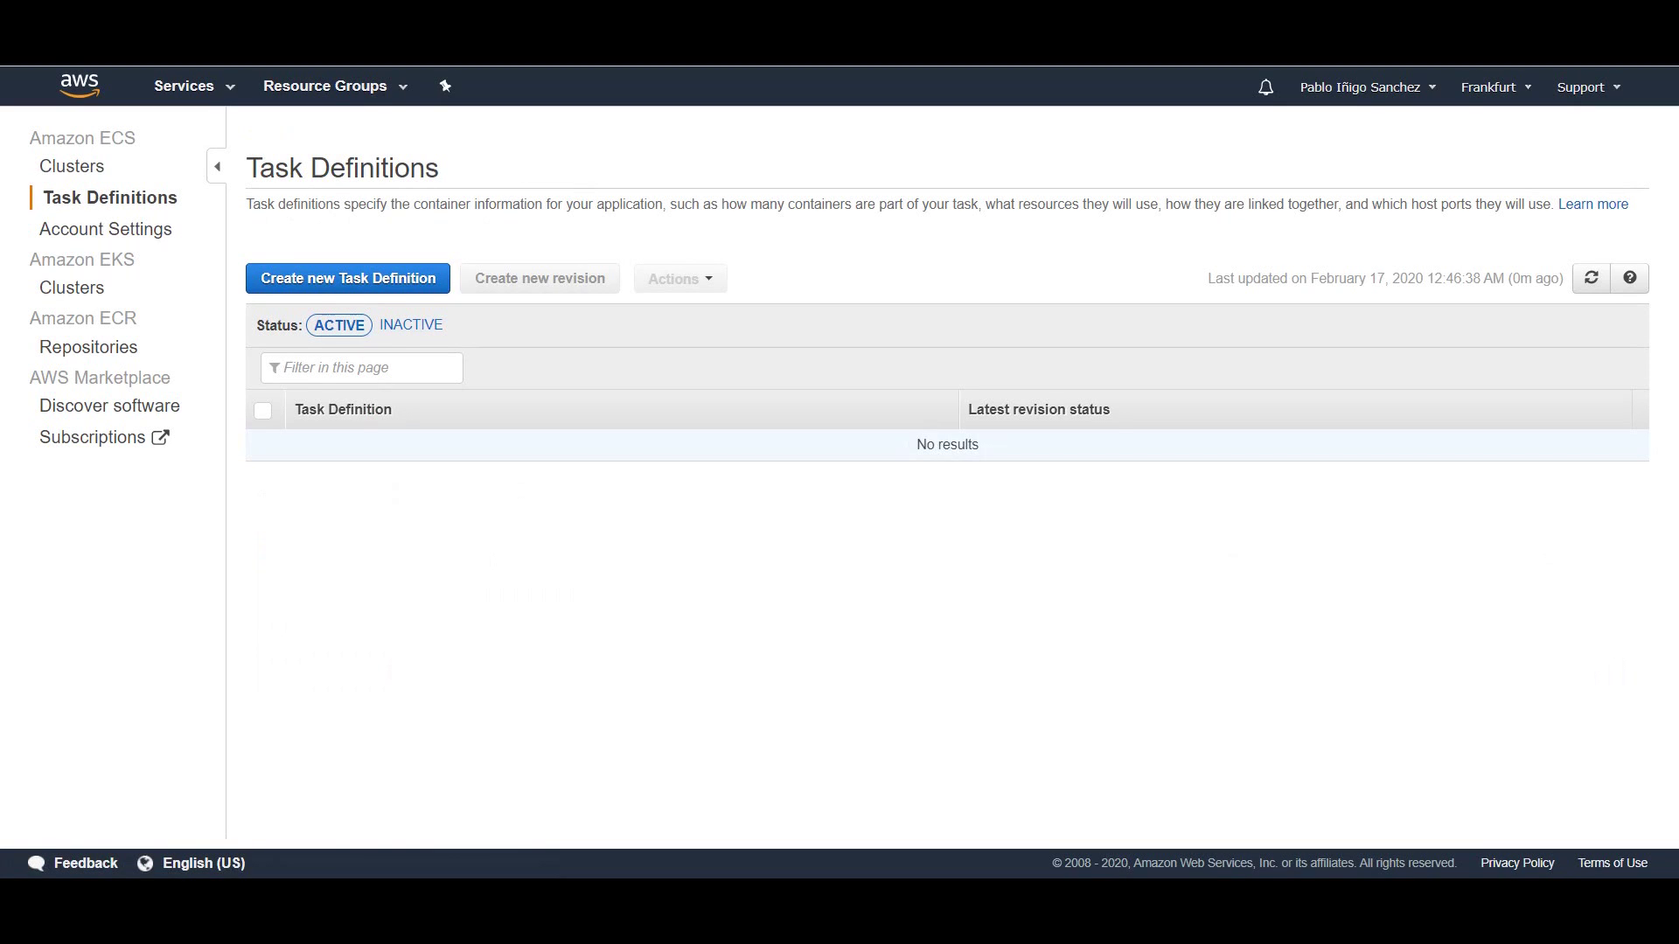
click(348, 278)
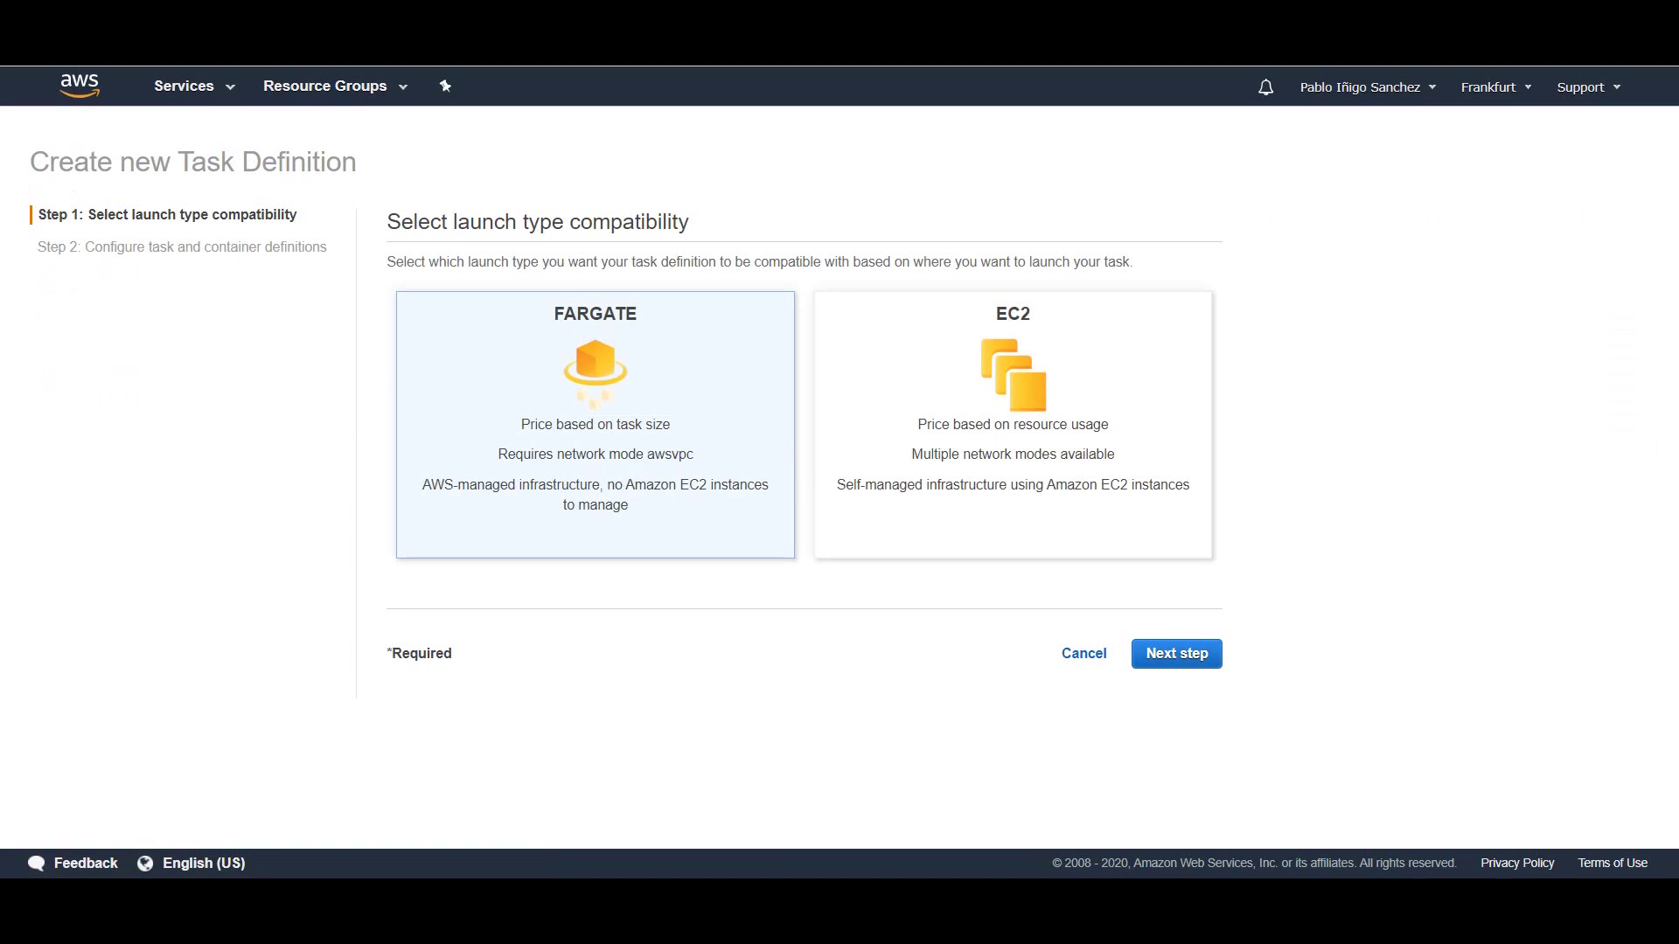
click(1177, 654)
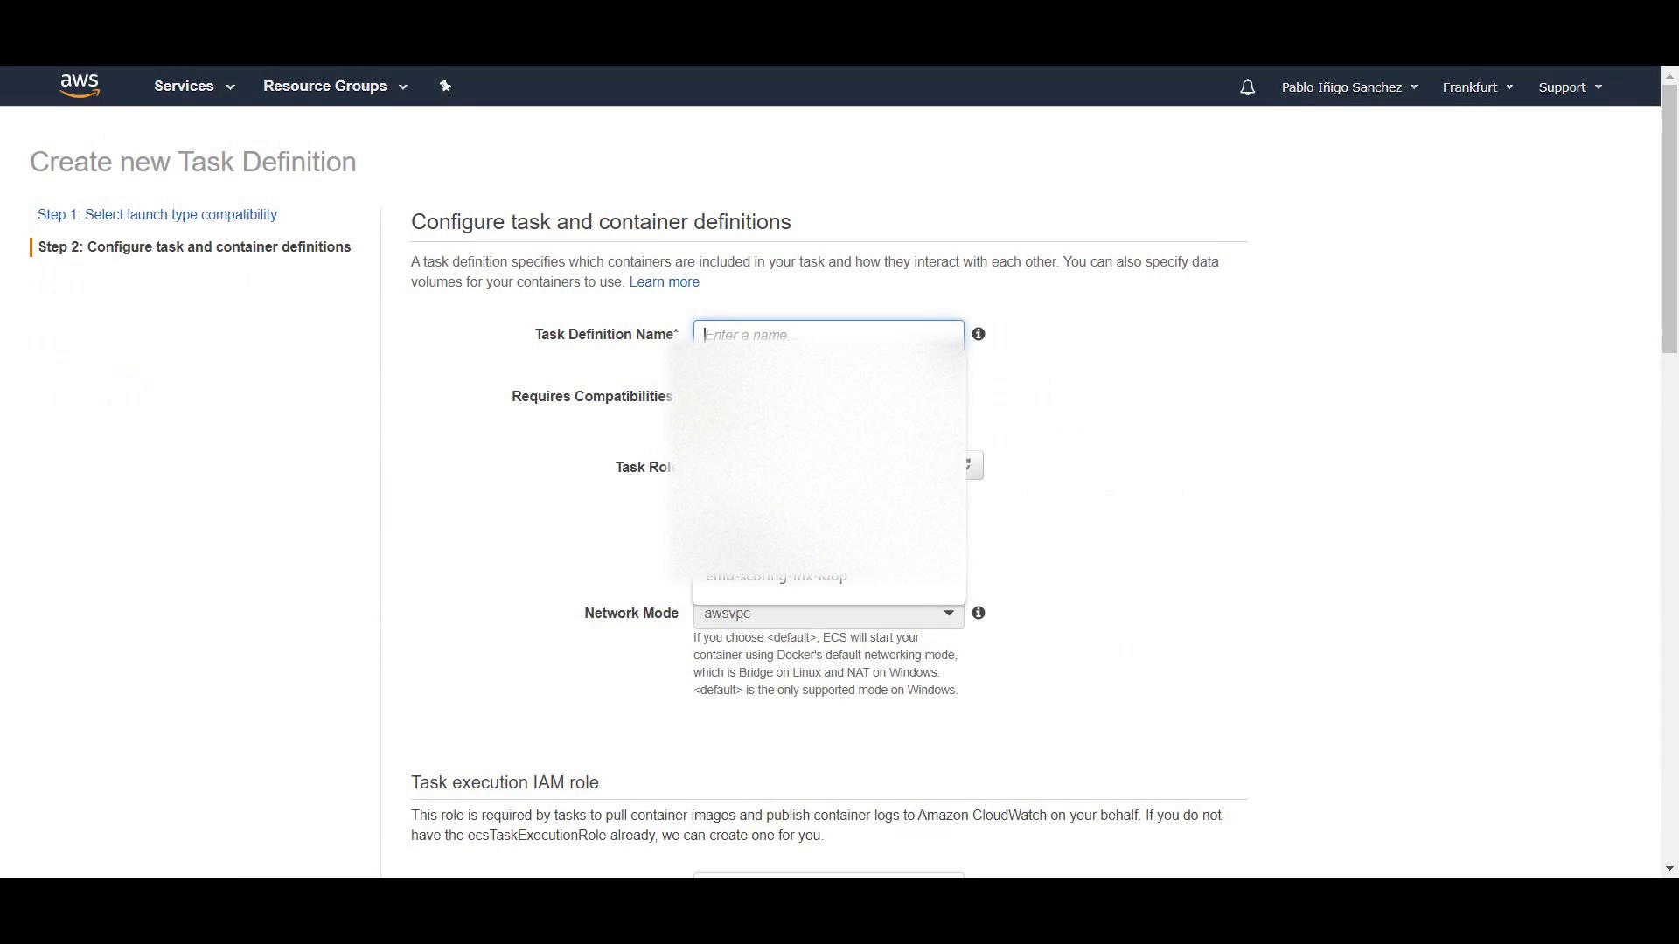
text(webservice)
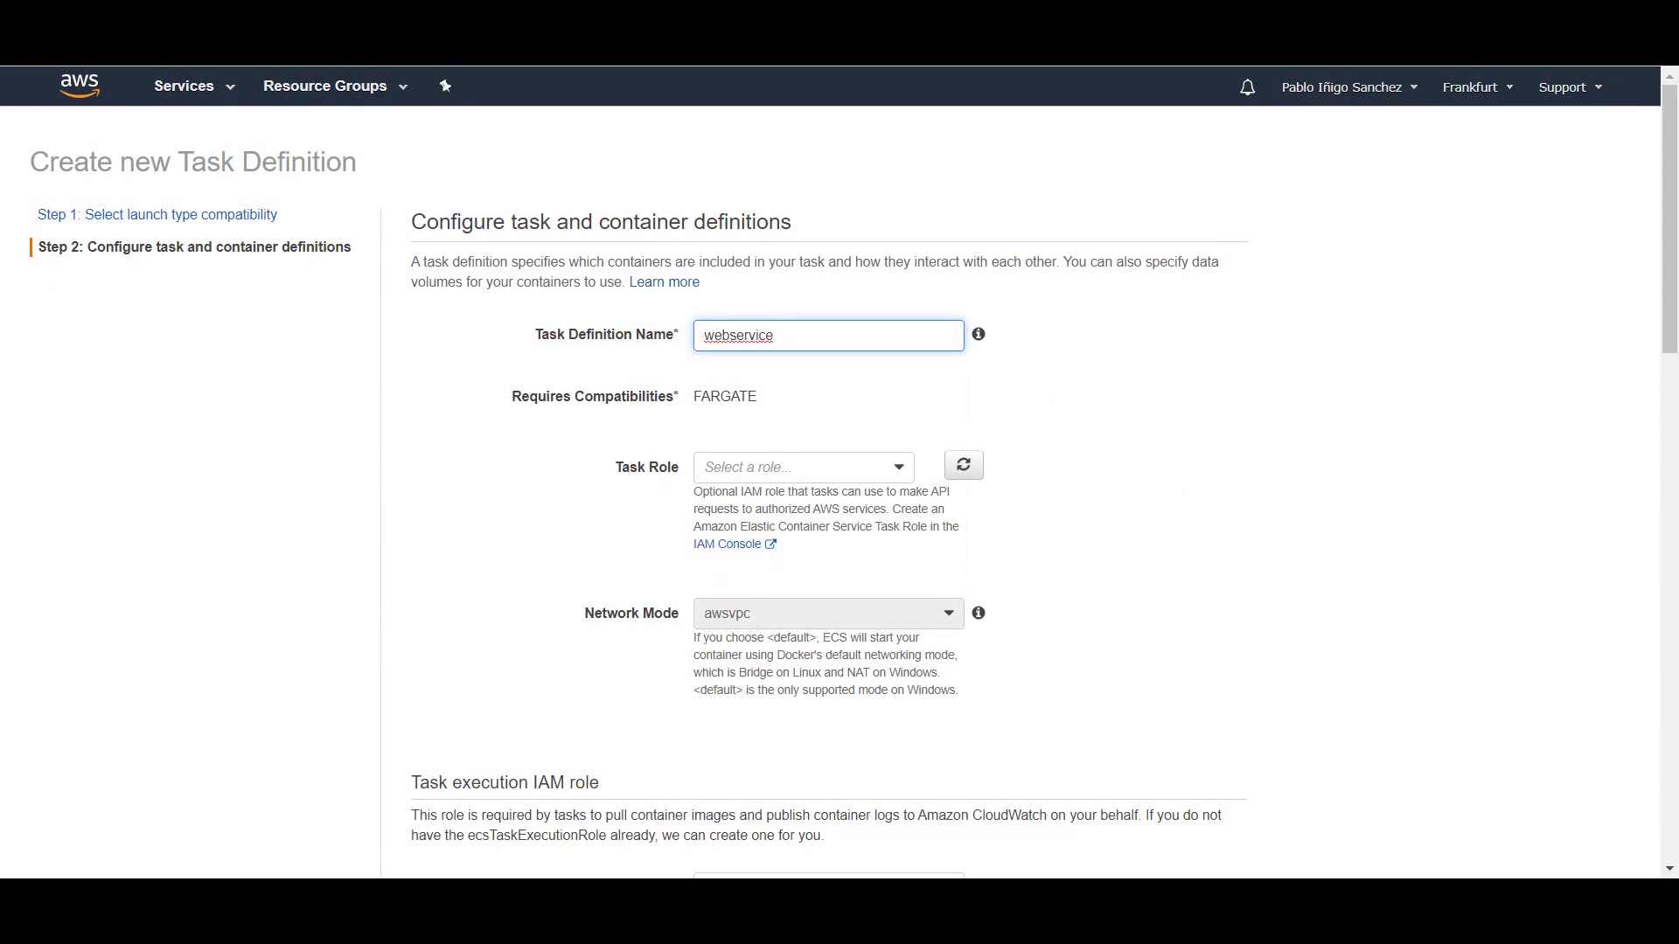
click(803, 468)
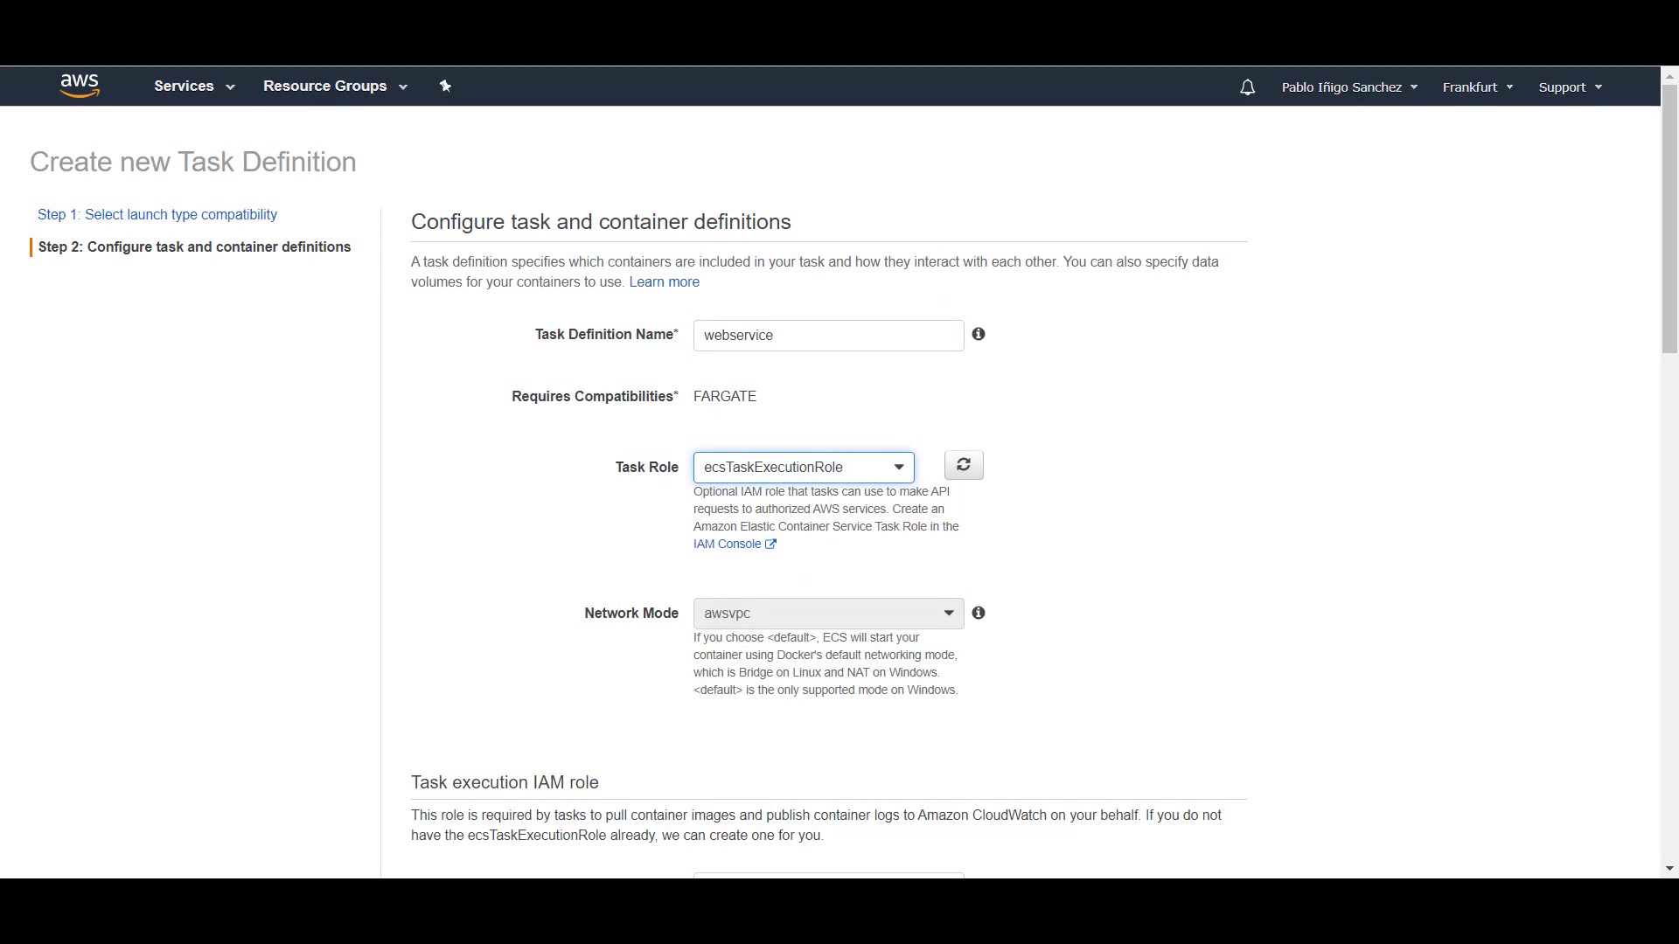
scroll(839, 472, down, 1)
scroll(840, 473, down, 2)
scroll(840, 473, down, 3)
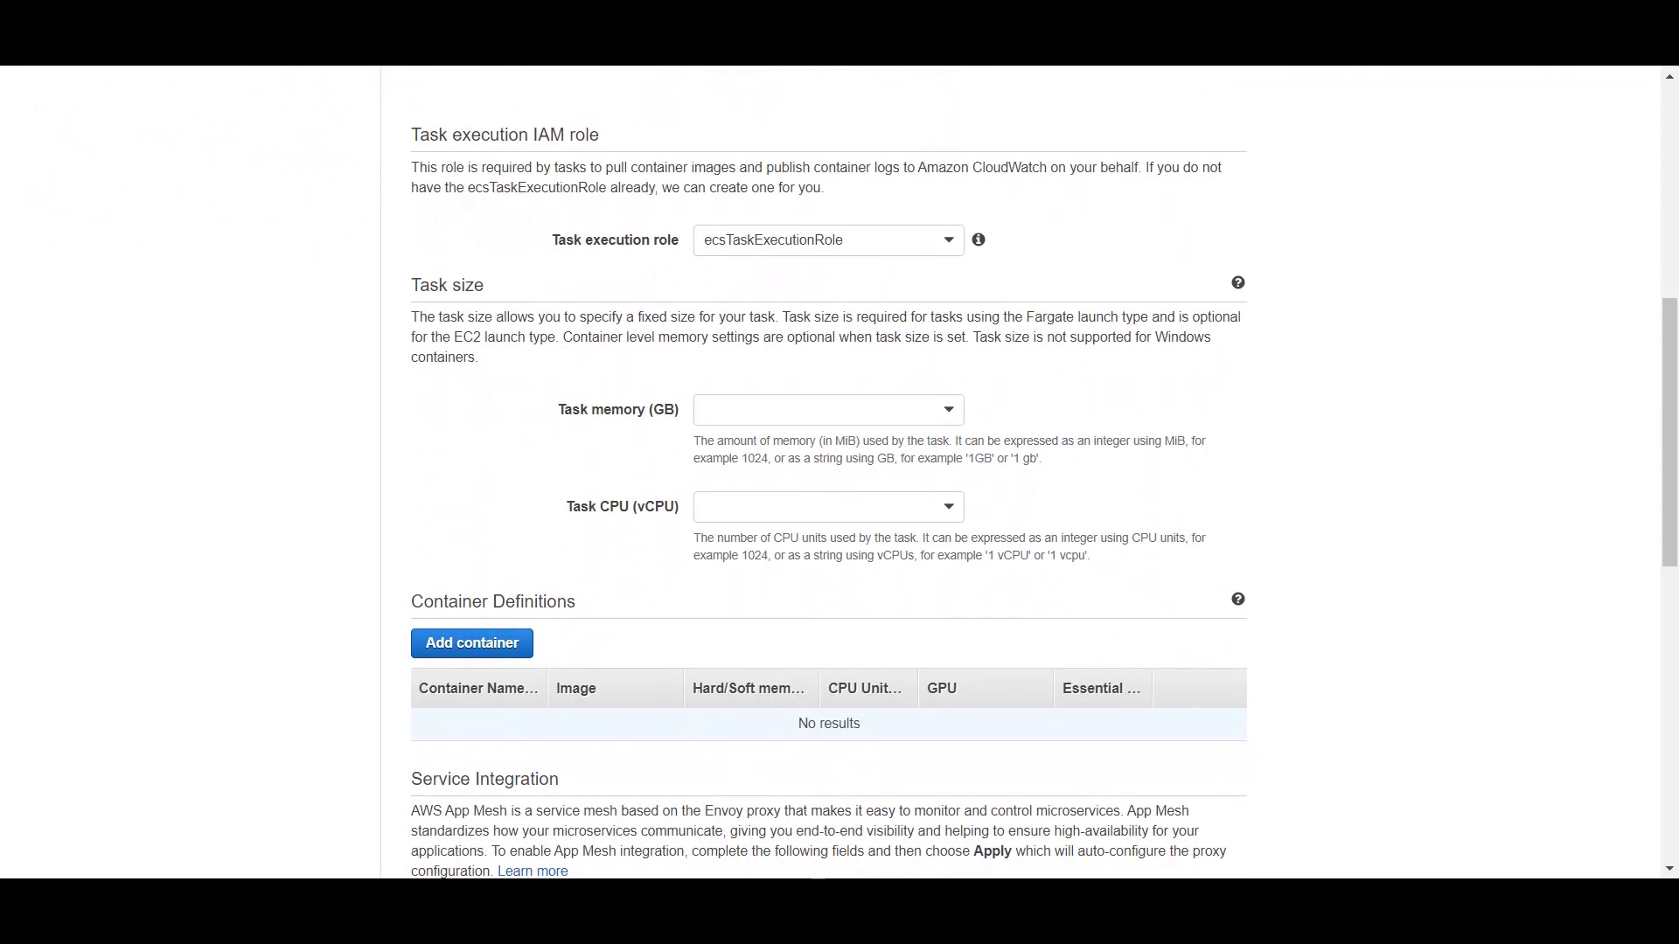
Set task memory to 0.5GB and task CPU to 0.25 vCPU, then begin adding a container.
click(827, 409)
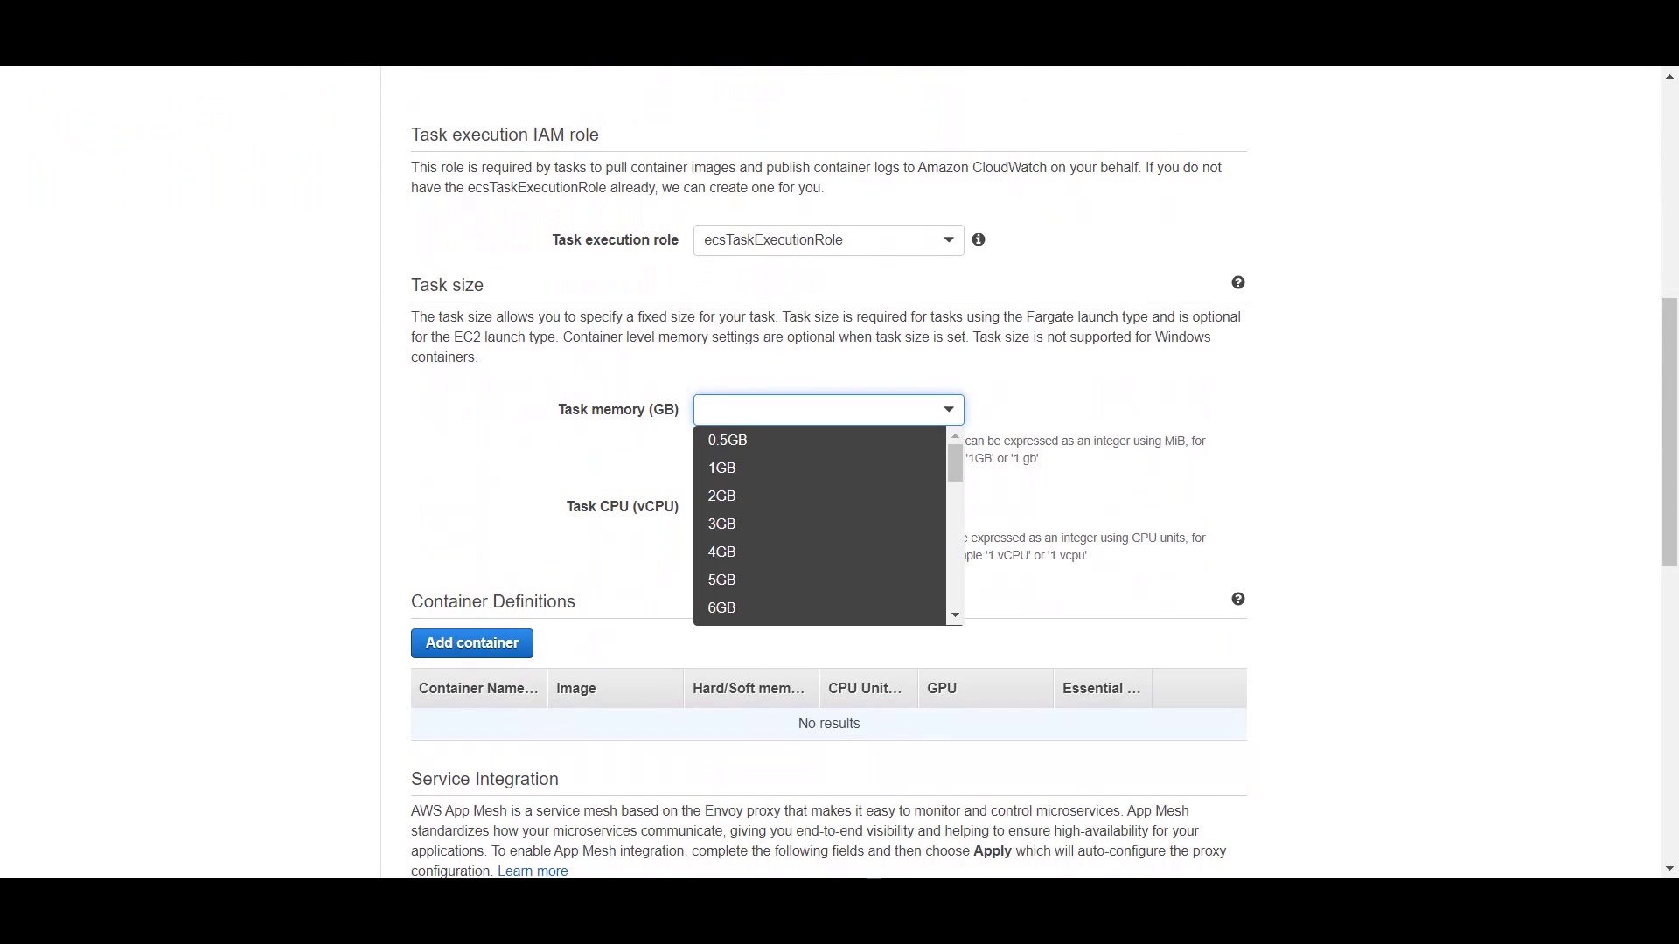
click(761, 439)
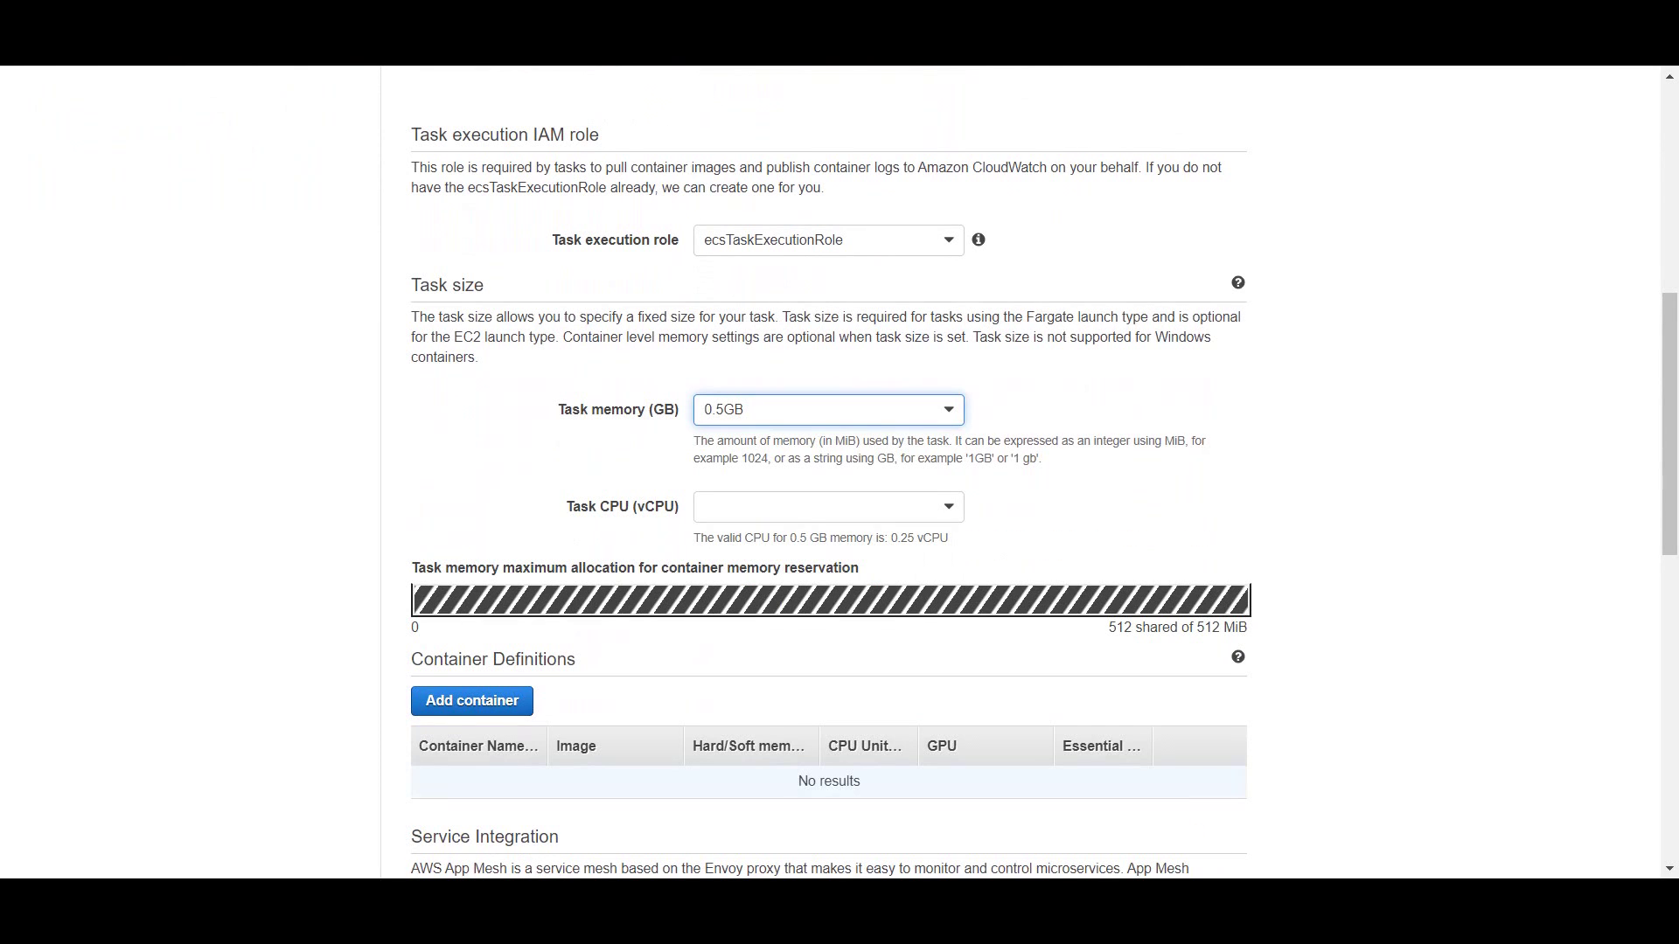
click(827, 506)
click(741, 535)
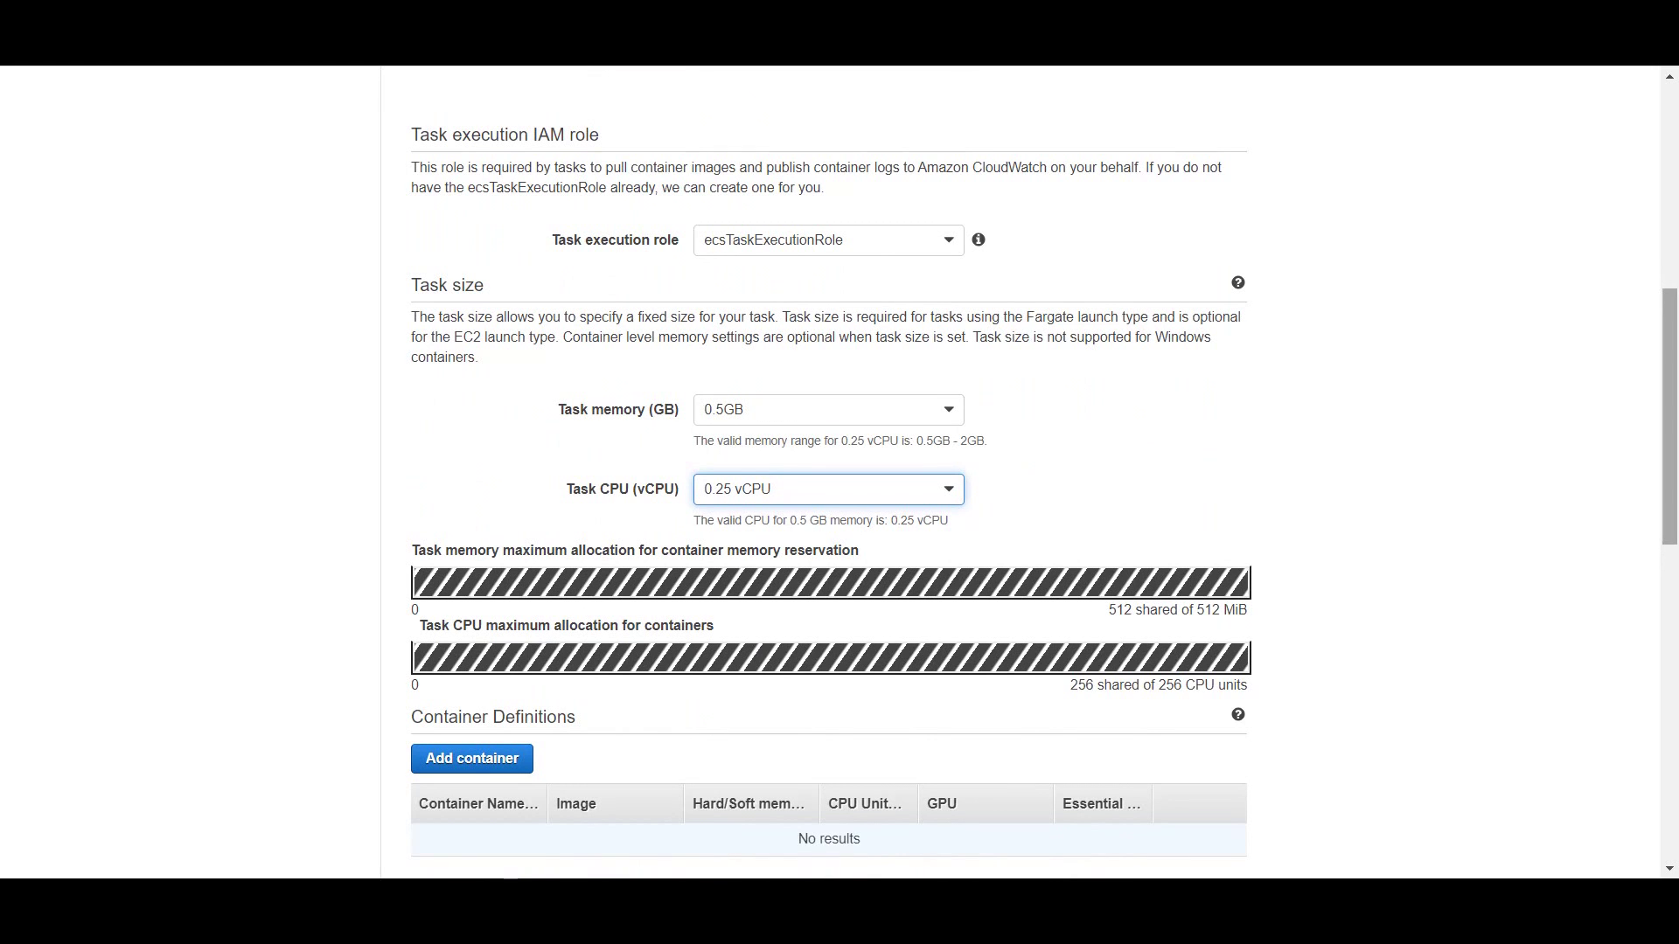
scroll(829, 473, down, 3)
click(472, 433)
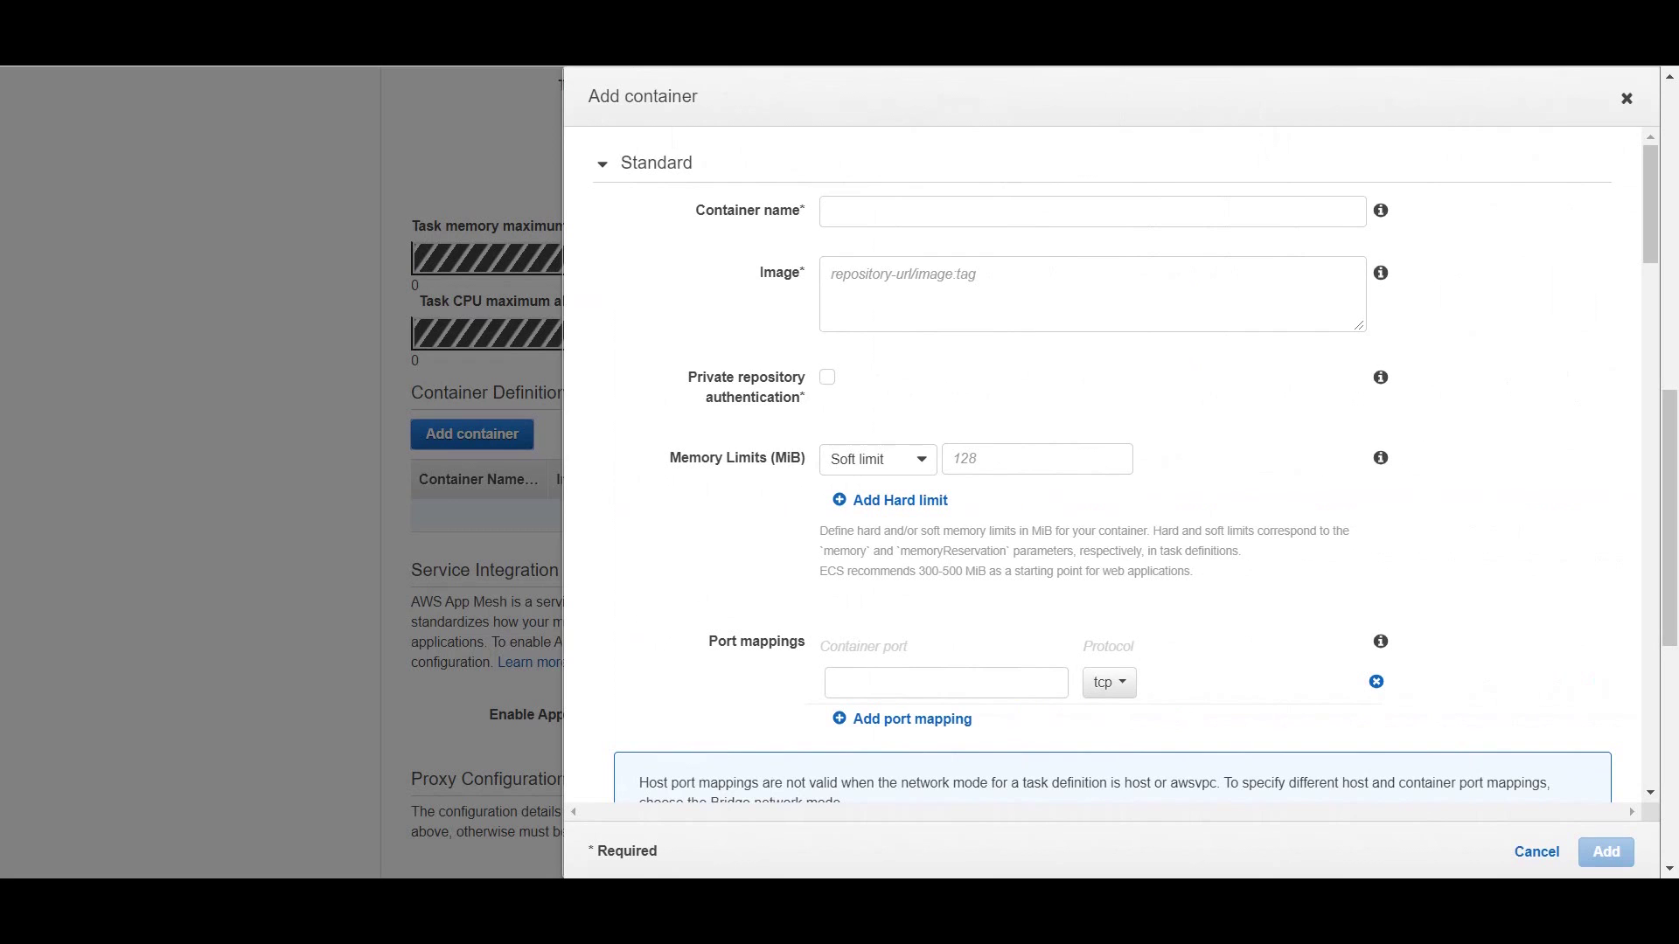
Add a container named webservice running the ECR webservice image on port 8080.
click(1091, 210)
text(we)
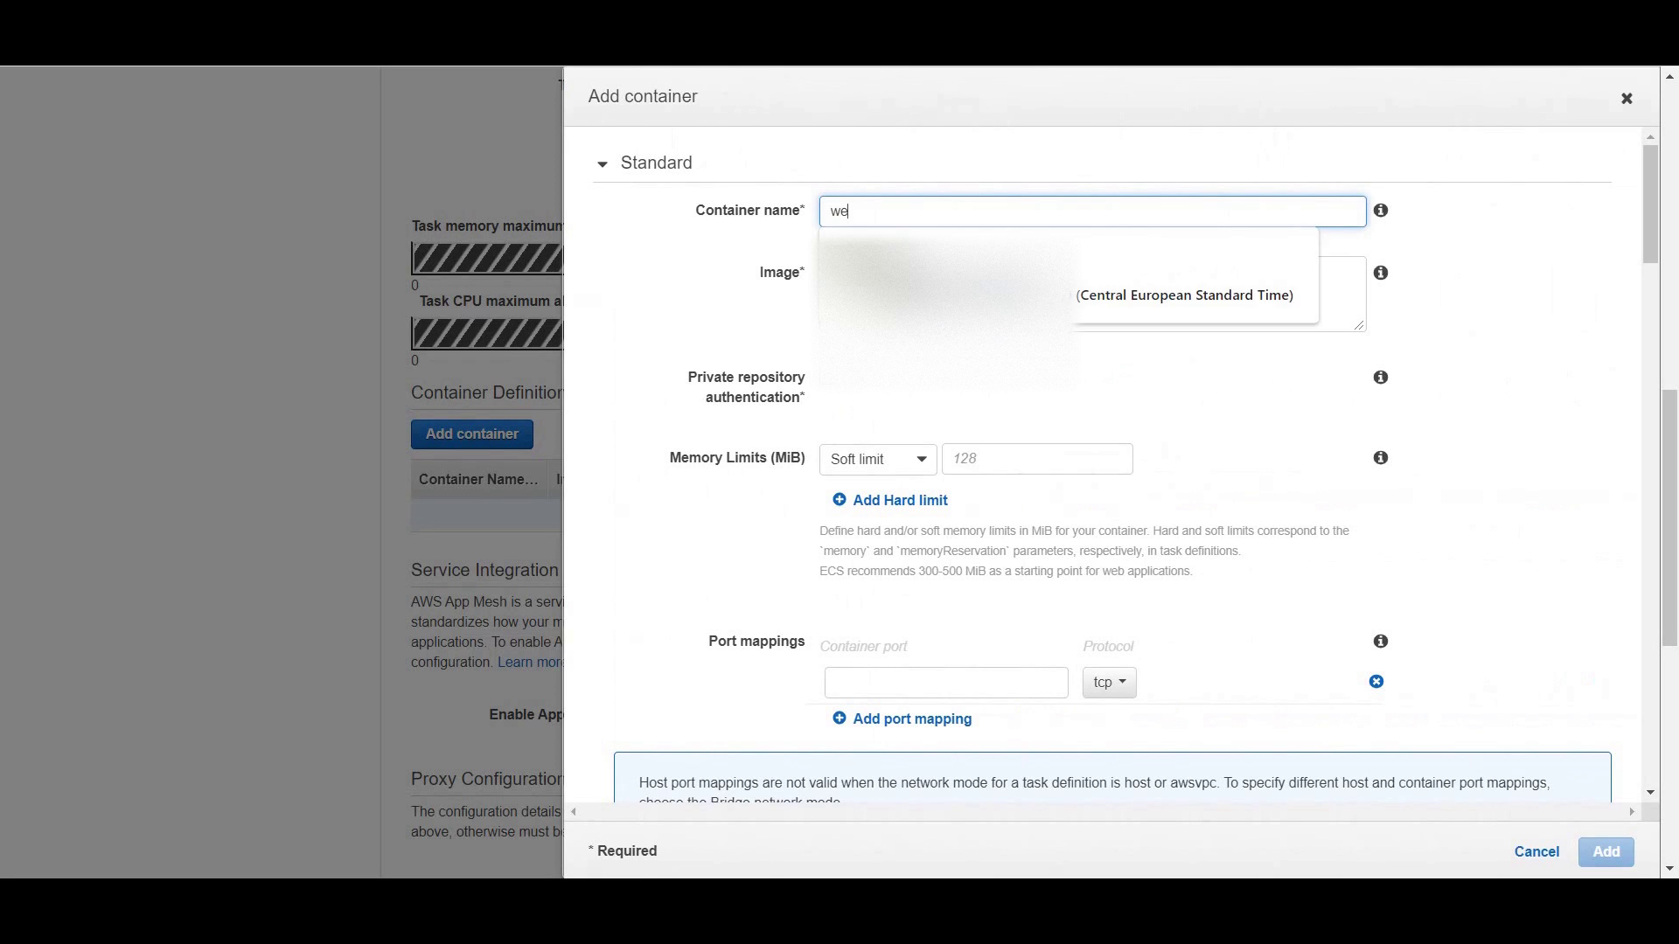
text(bservice)
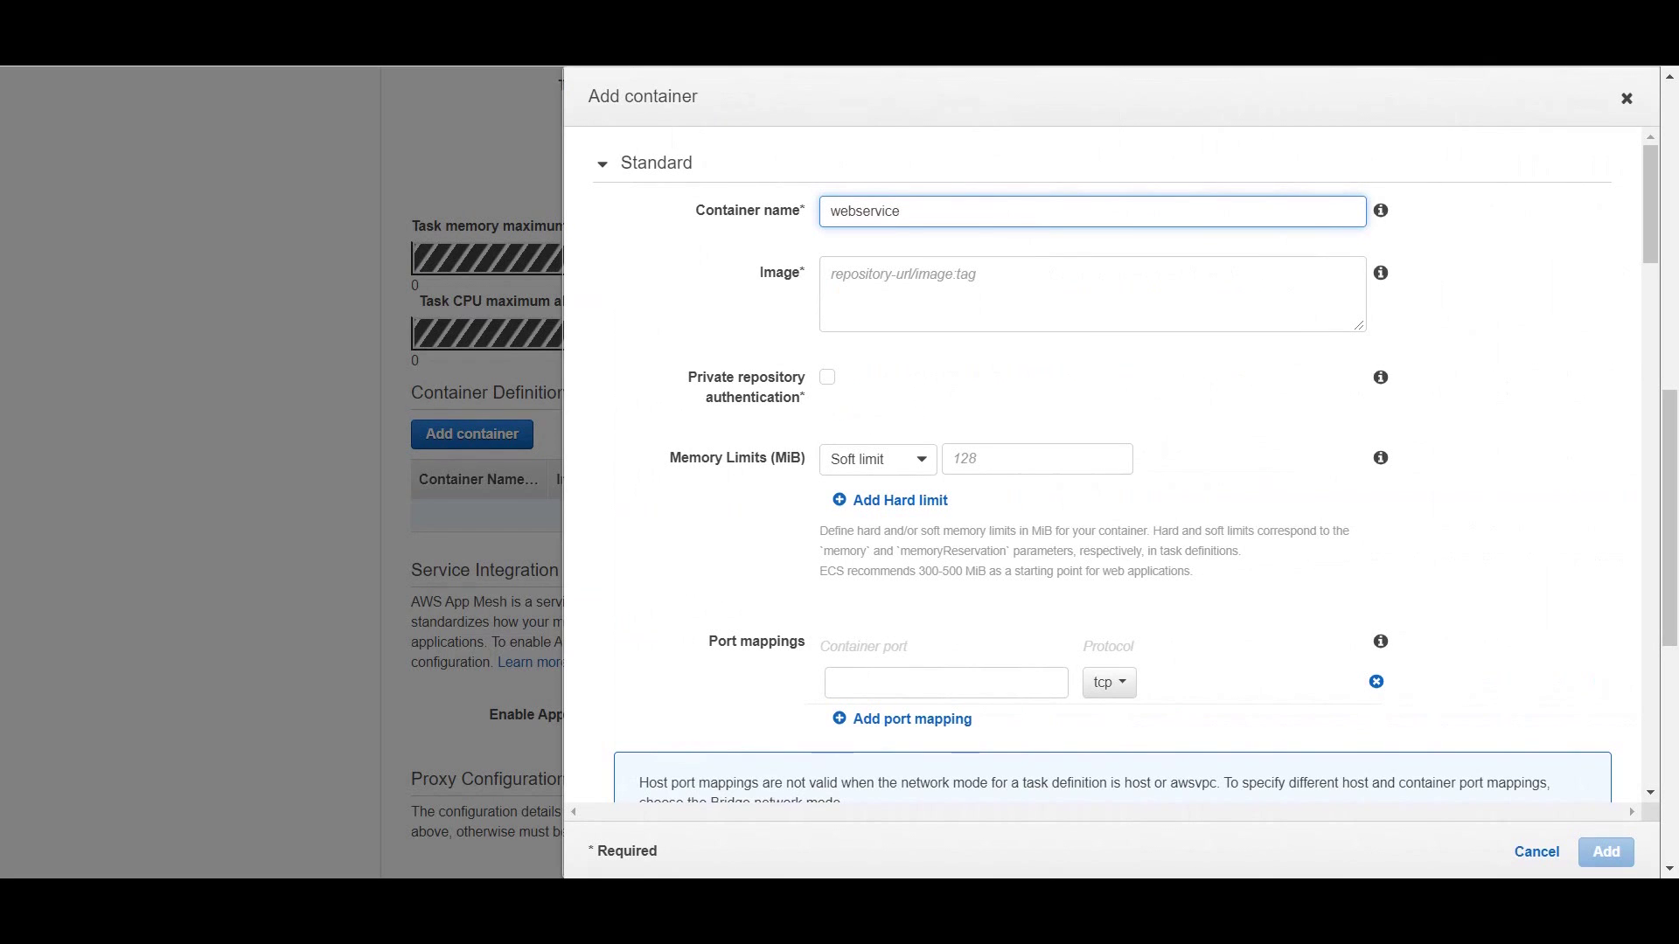
key(ctrl+a)
key(Tab)
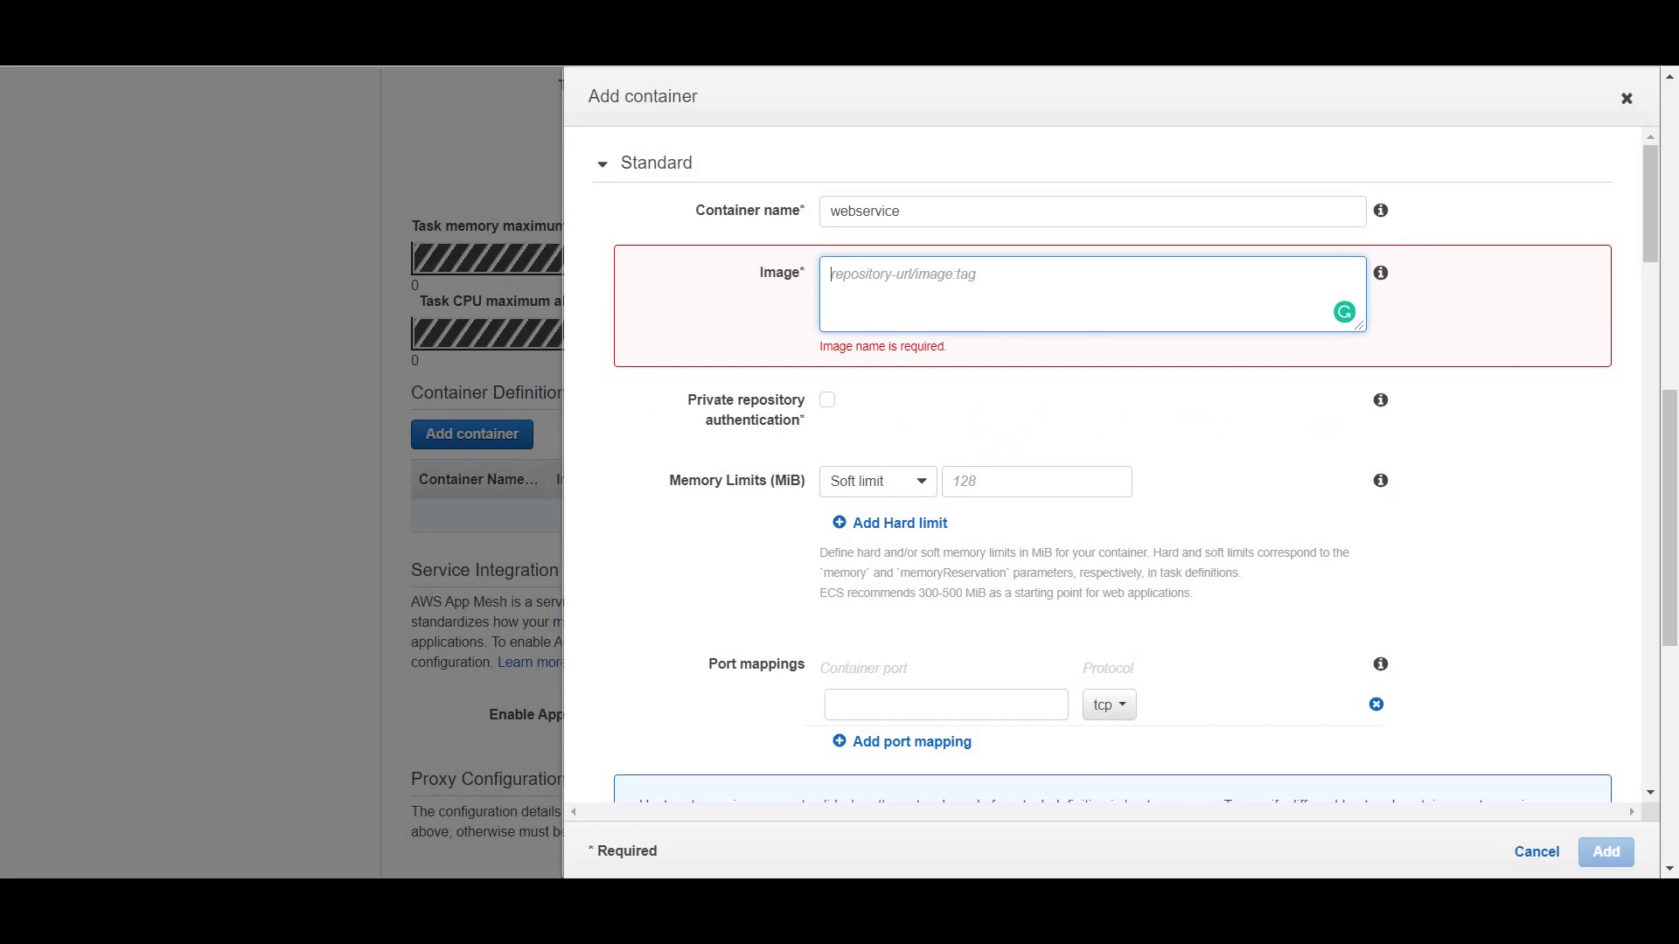
key(ctrl+v)
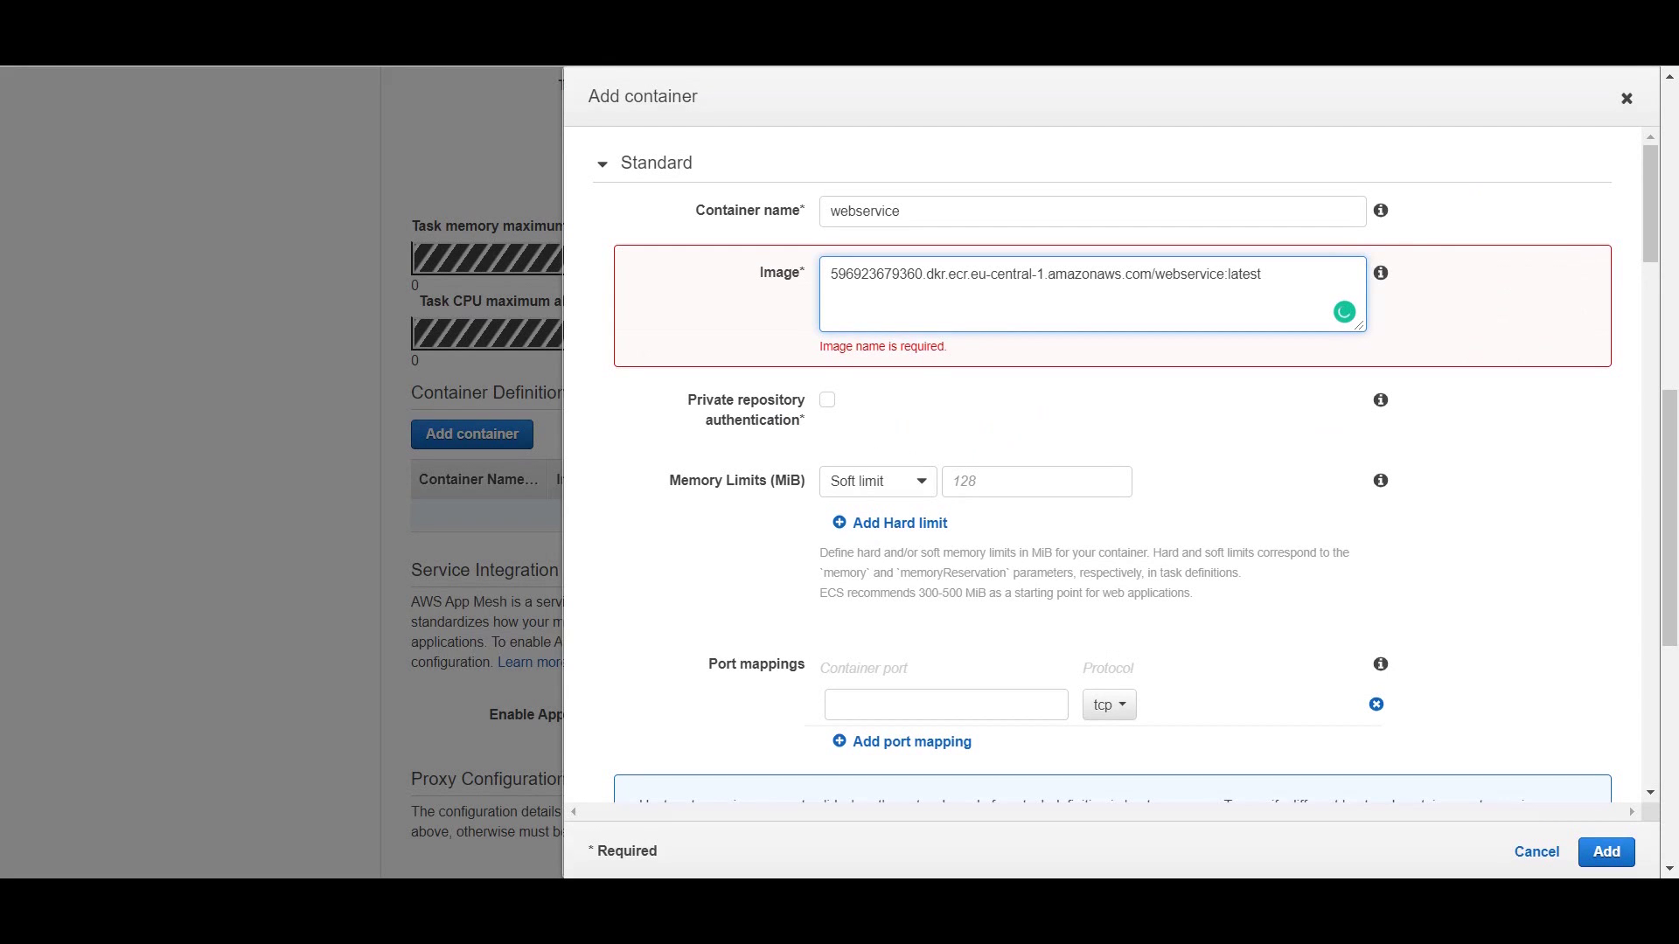
key(Tab)
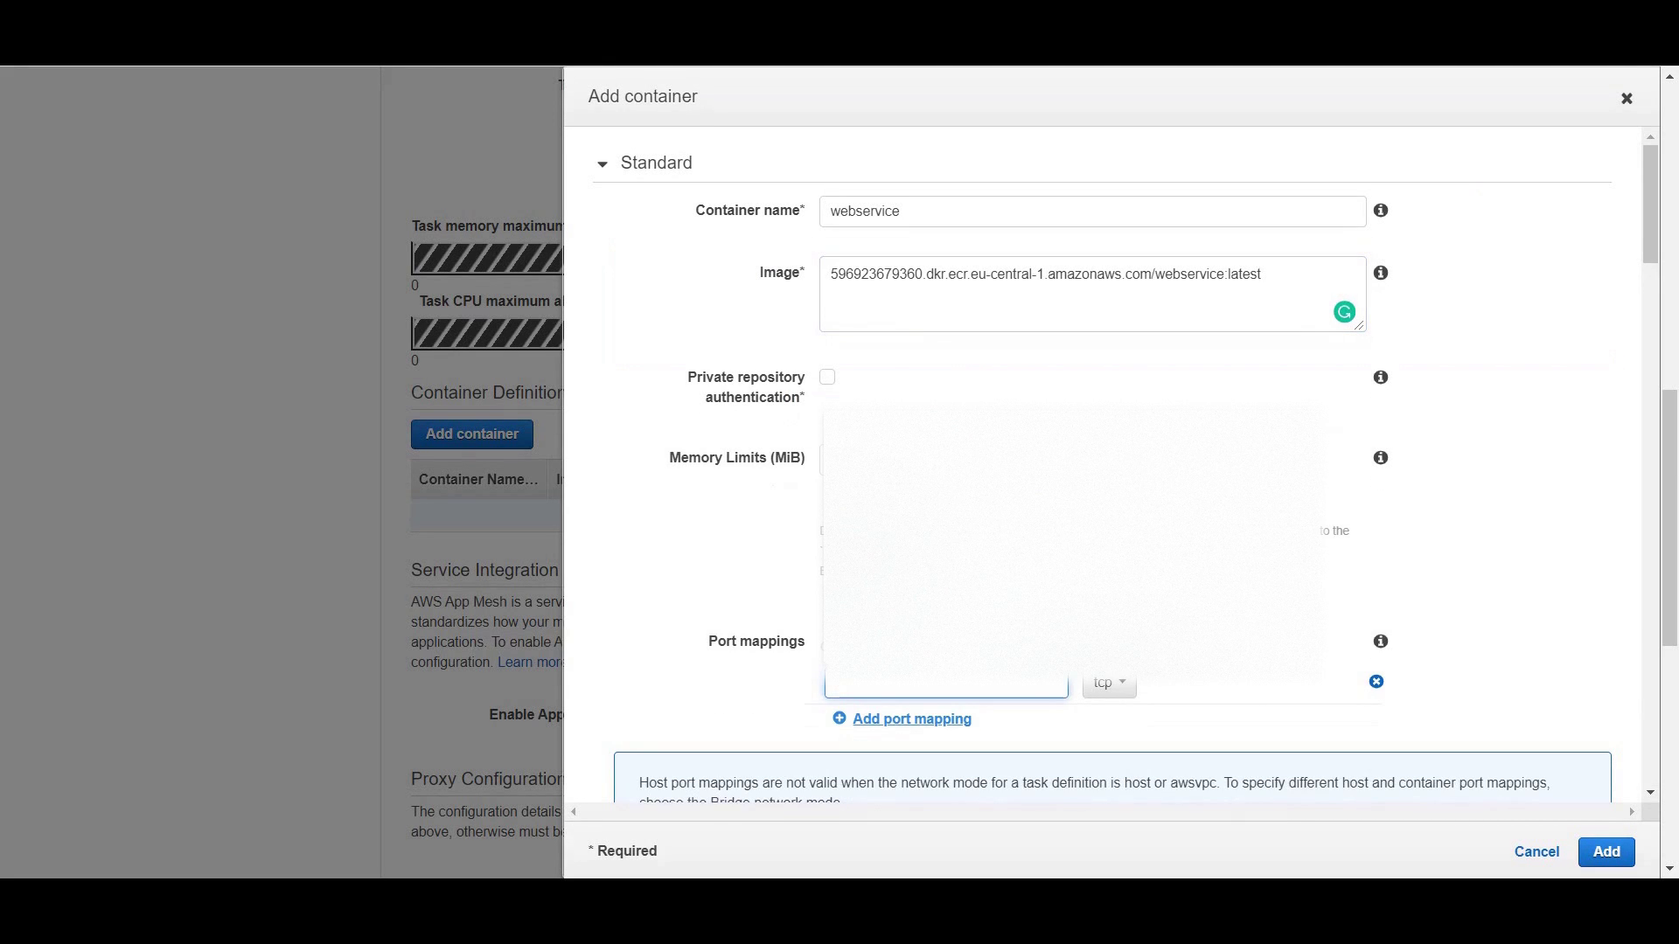
text(8080)
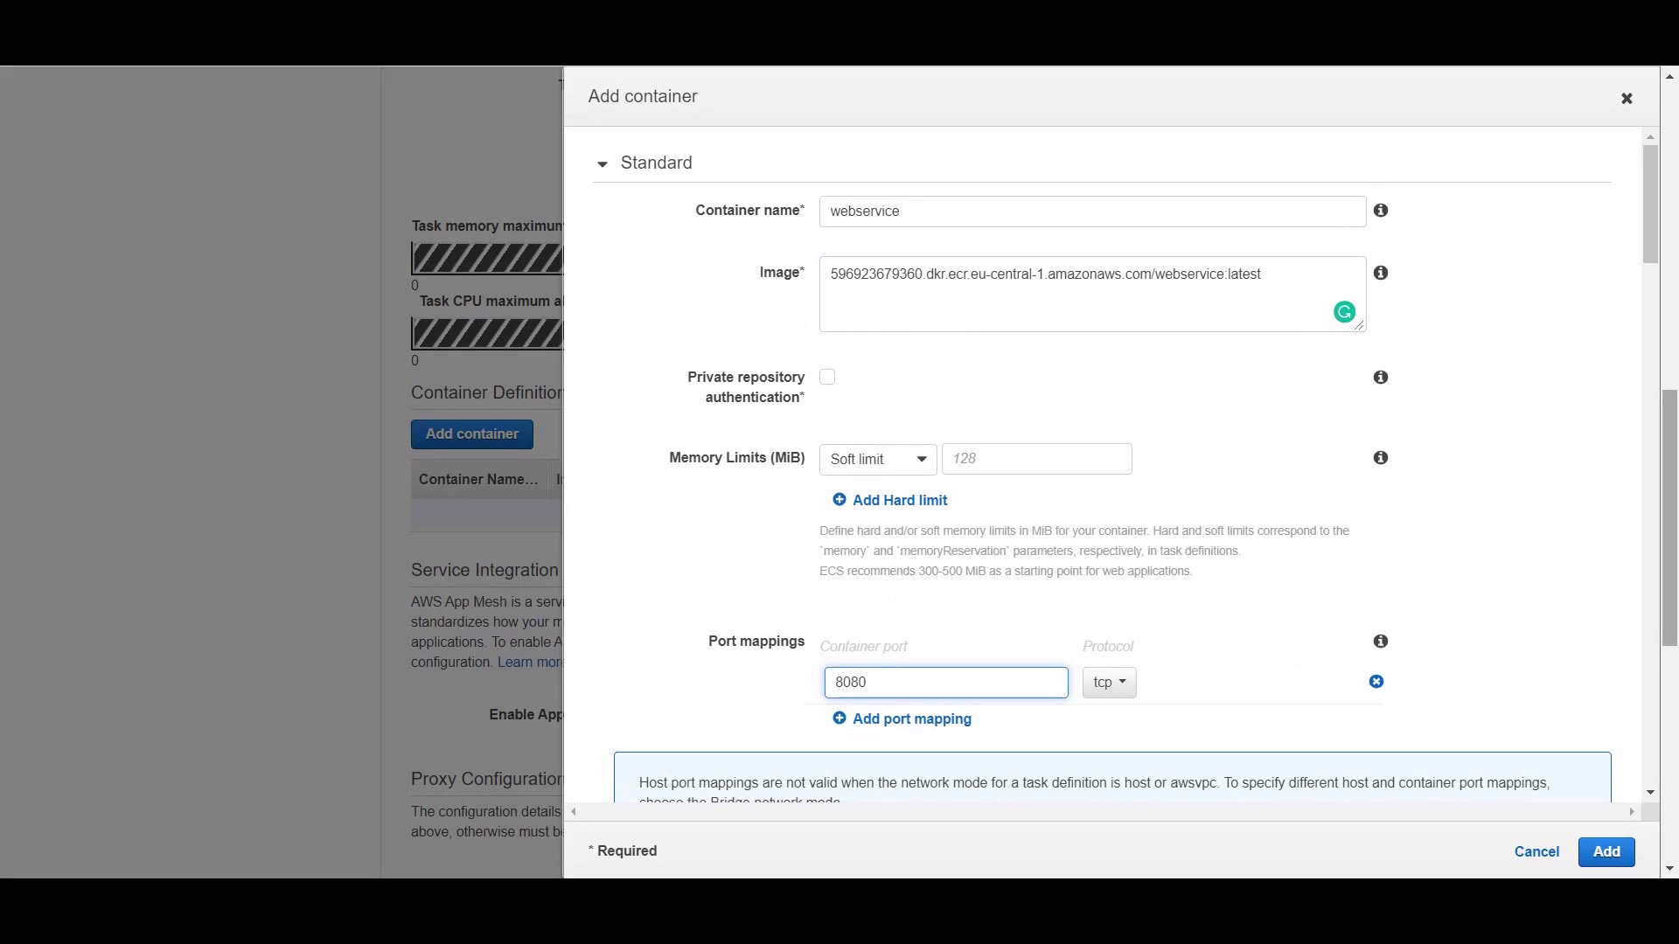
scroll(1102, 499, down, 2)
scroll(1102, 499, down, 2)
scroll(1101, 499, down, 2)
scroll(1102, 499, down, 1)
scroll(1103, 499, down, 2)
scroll(1102, 500, down, 3)
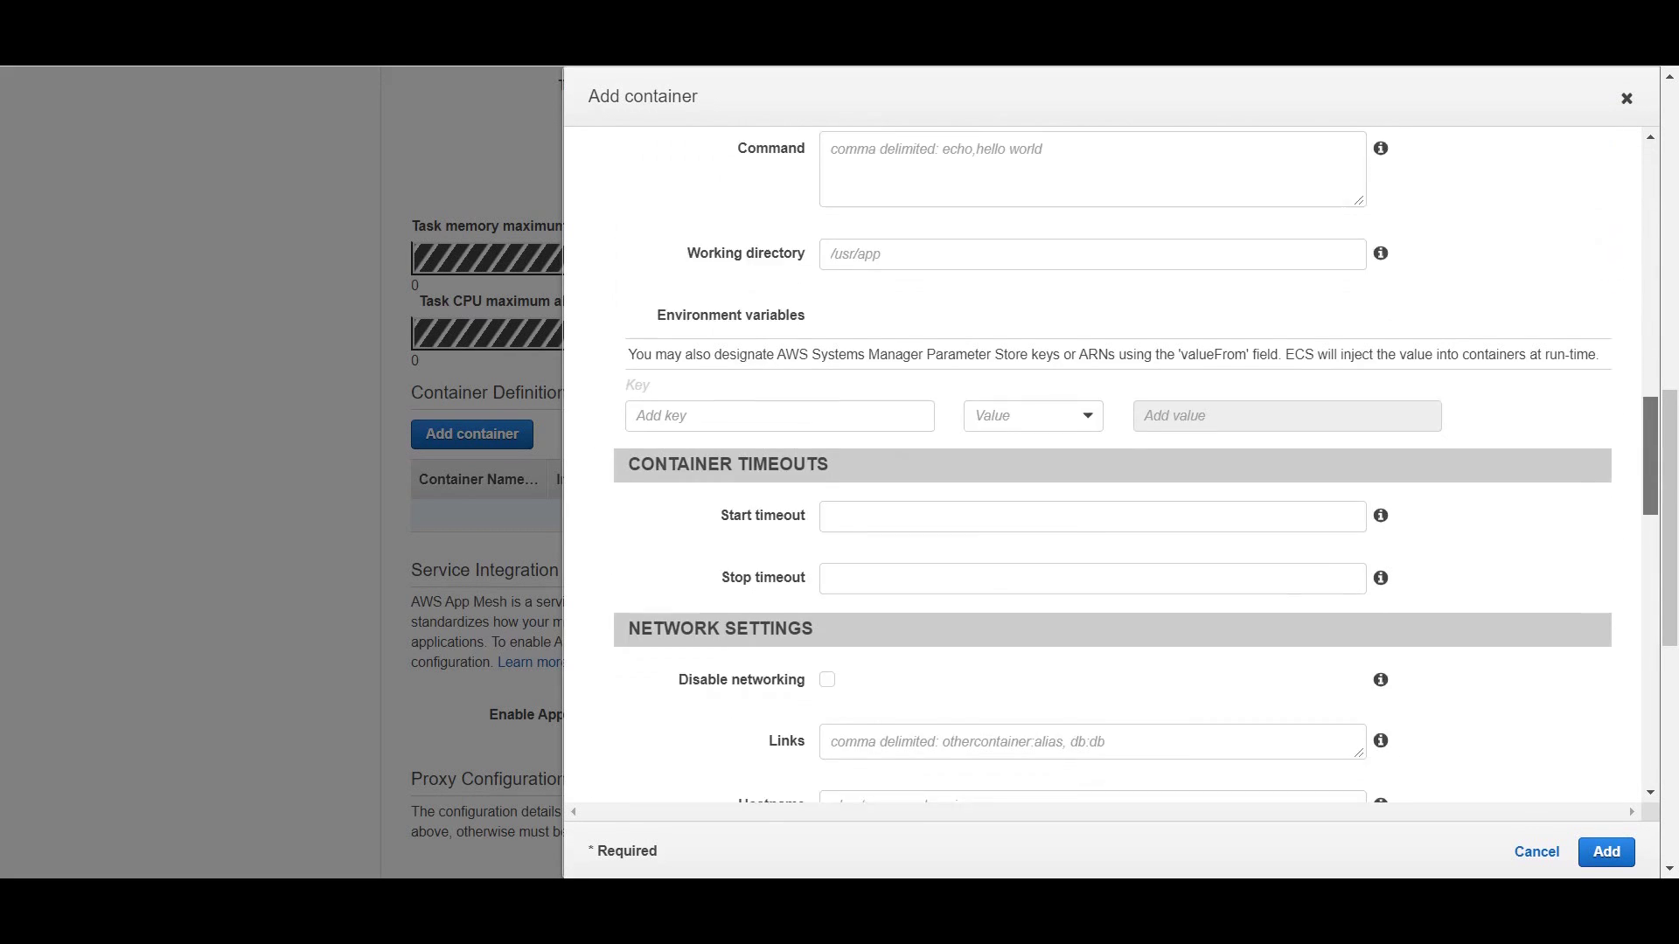
scroll(1102, 499, down, 4)
scroll(1102, 499, down, 2)
scroll(1102, 499, down, 2)
scroll(1102, 499, down, 3)
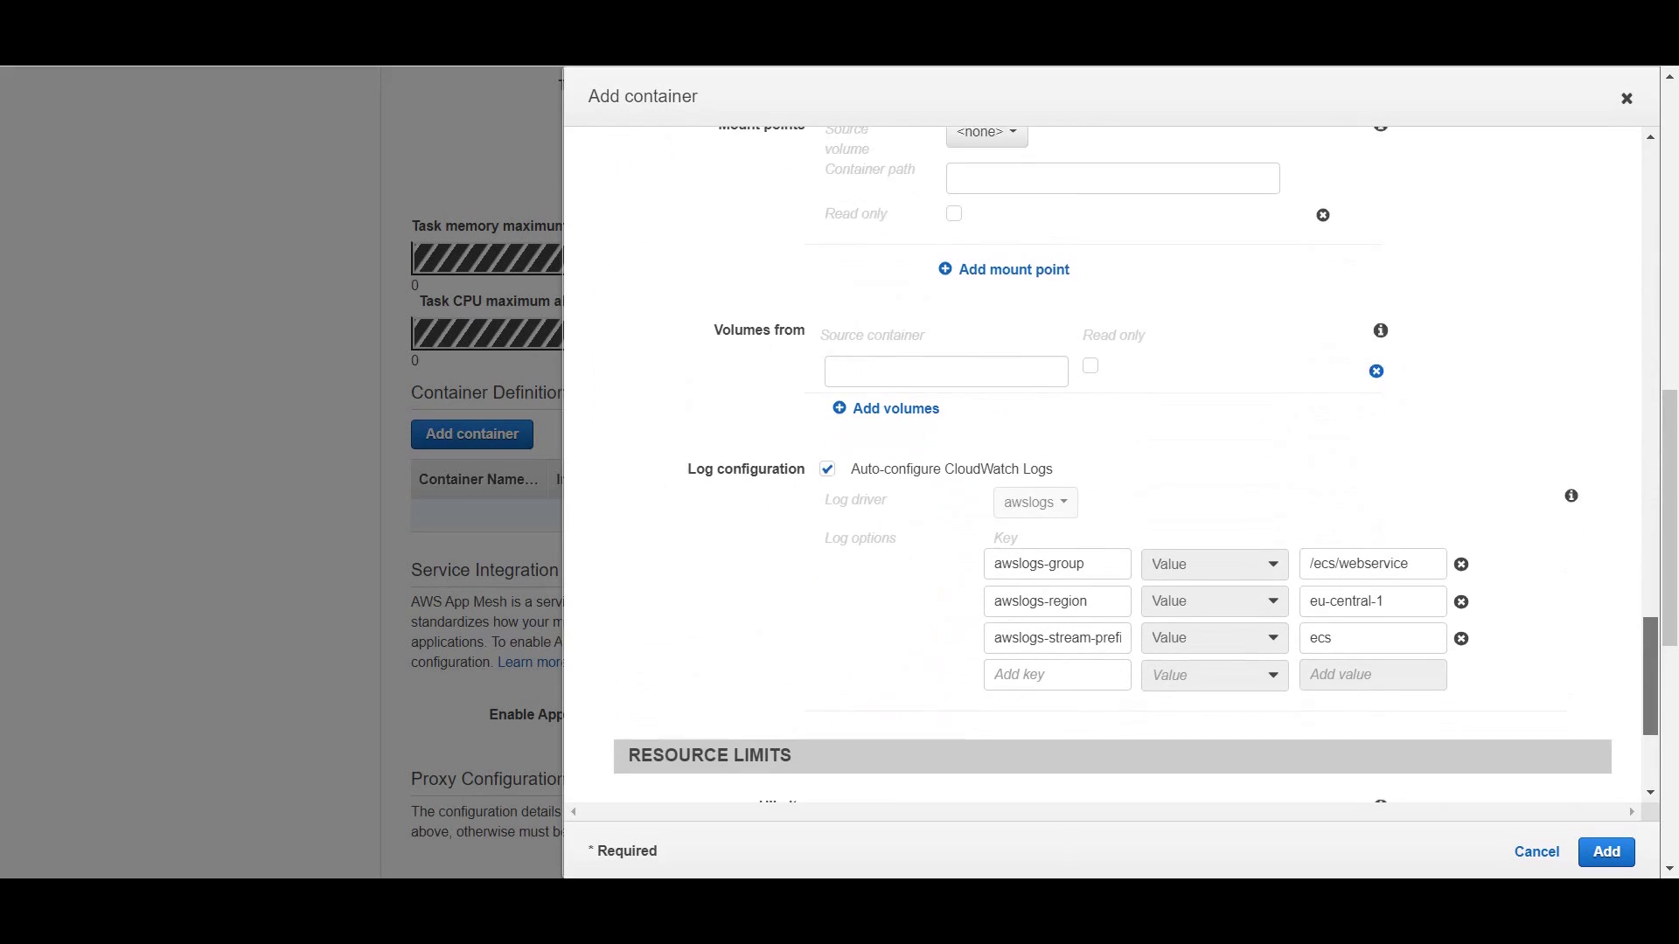
scroll(1102, 499, down, 1)
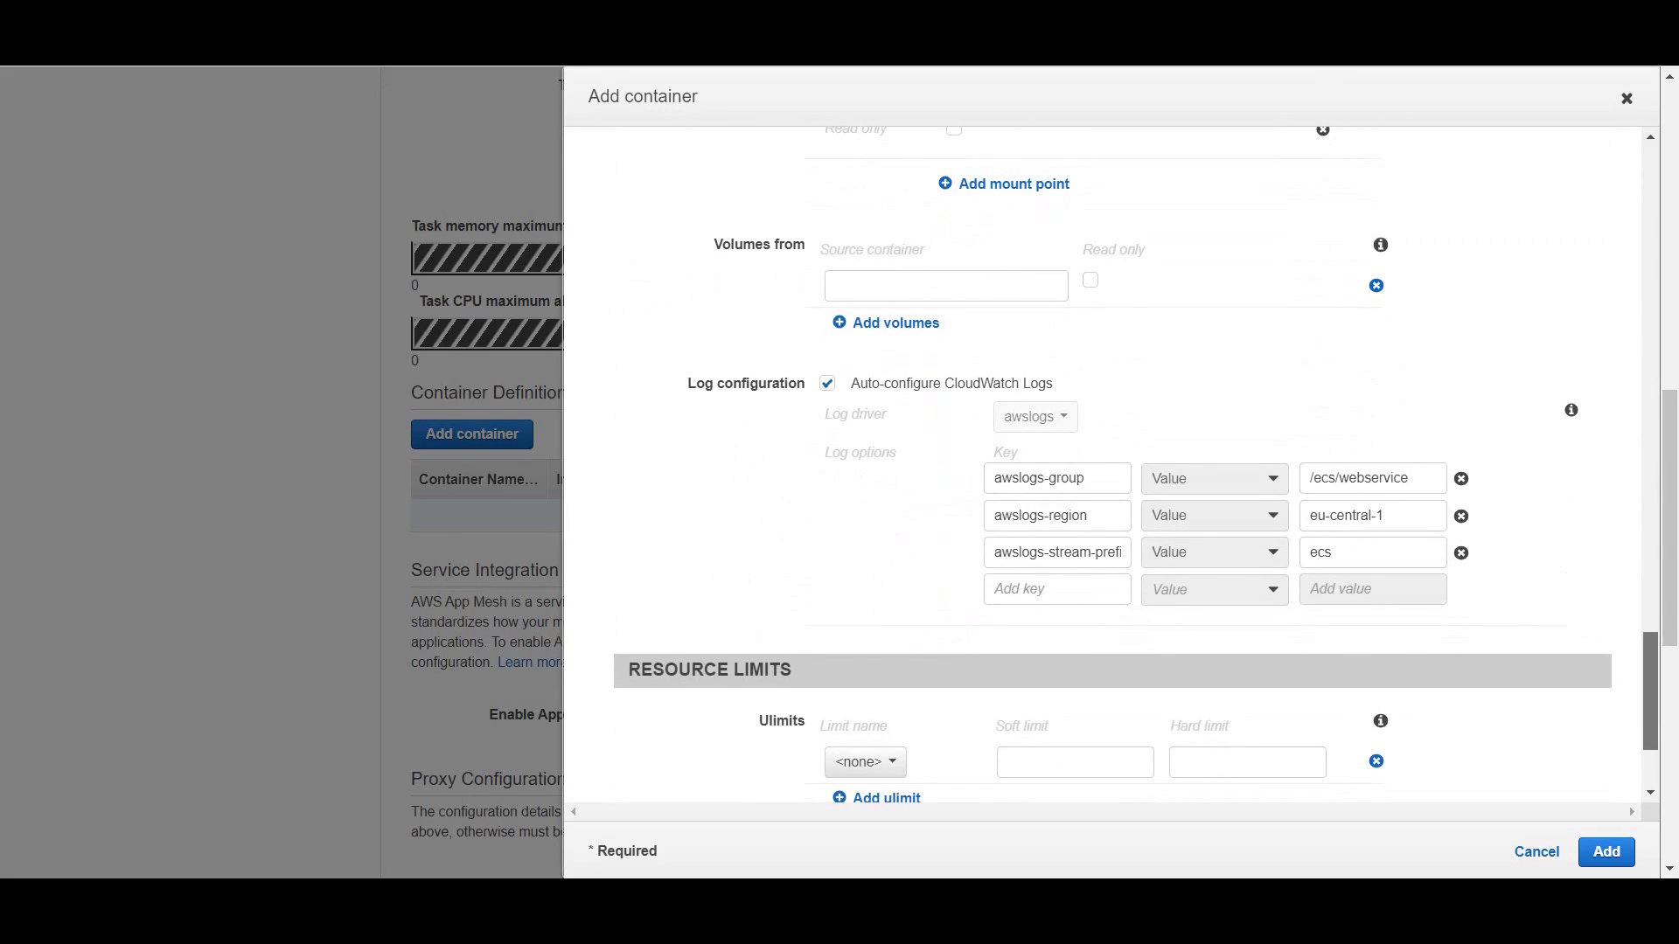
scroll(1103, 499, down, 2)
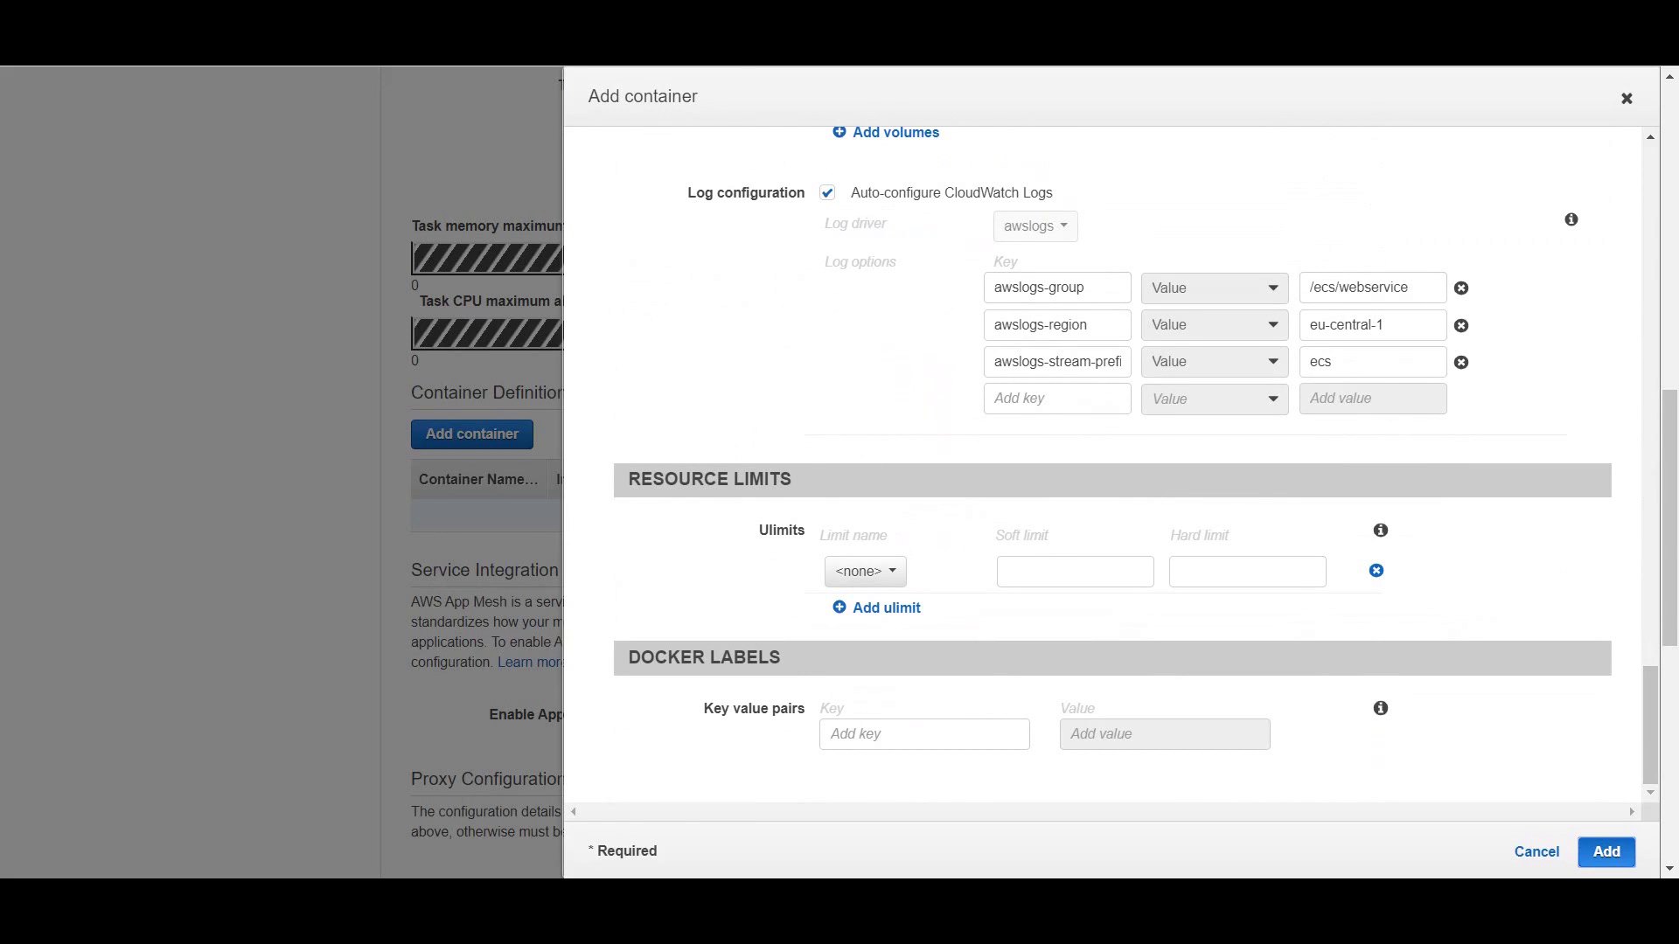
click(1607, 852)
scroll(840, 472, down, 1)
scroll(840, 473, down, 3)
scroll(839, 472, down, 1)
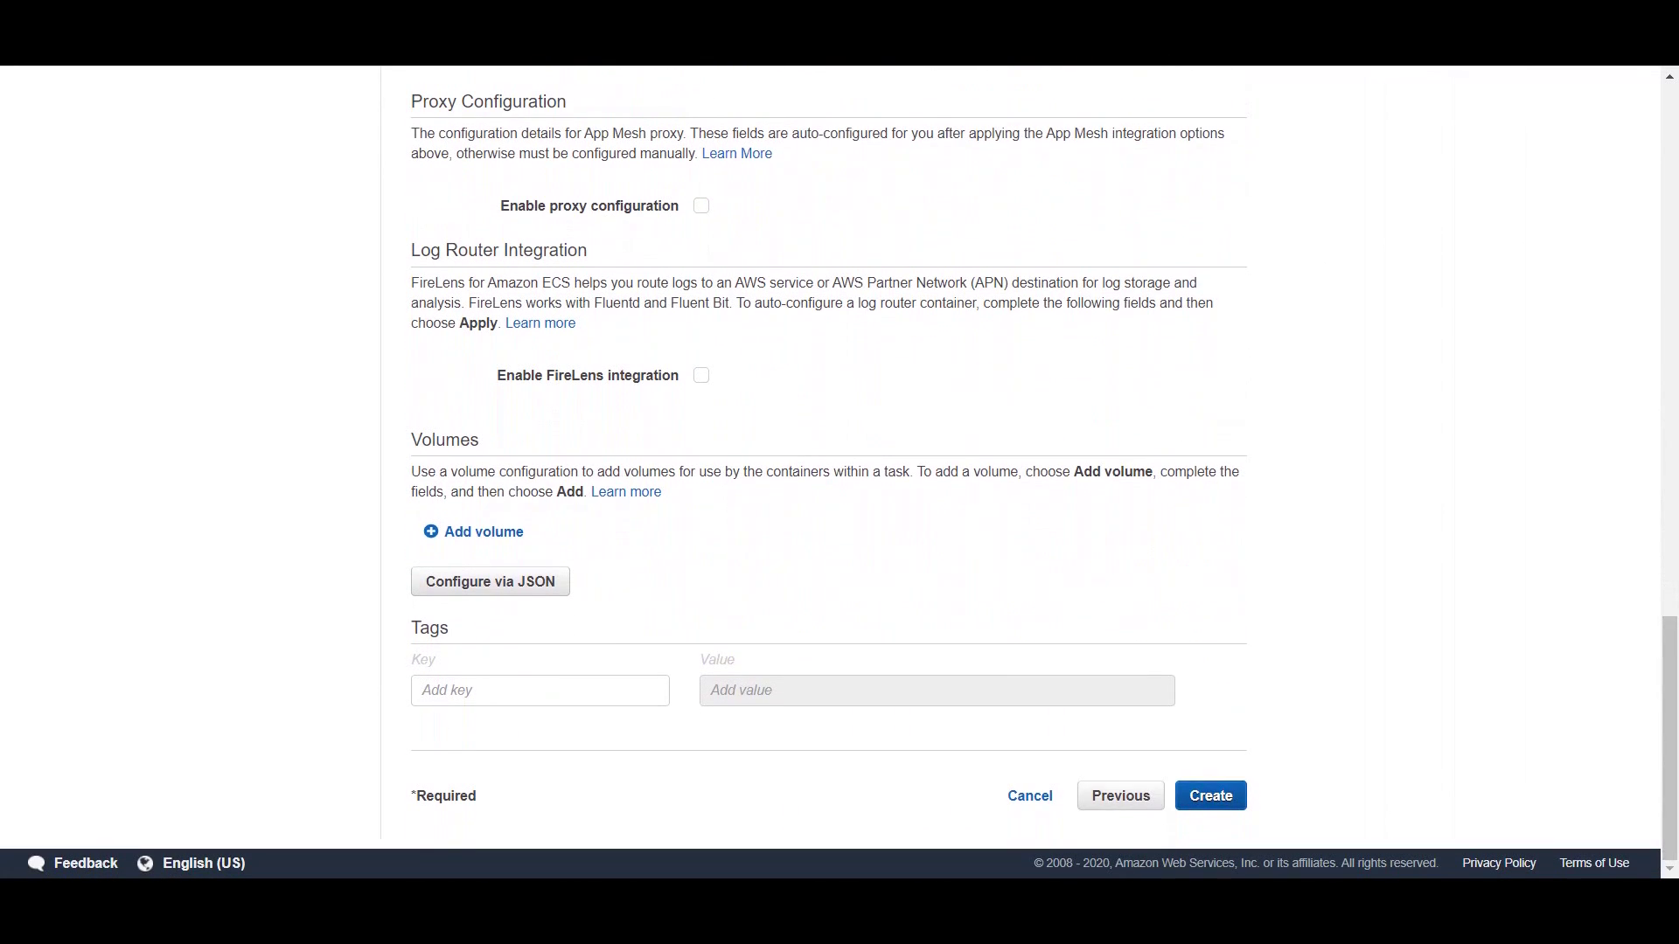
Create the webservice:1 task definition and go to the webservice cluster's details.
click(1211, 795)
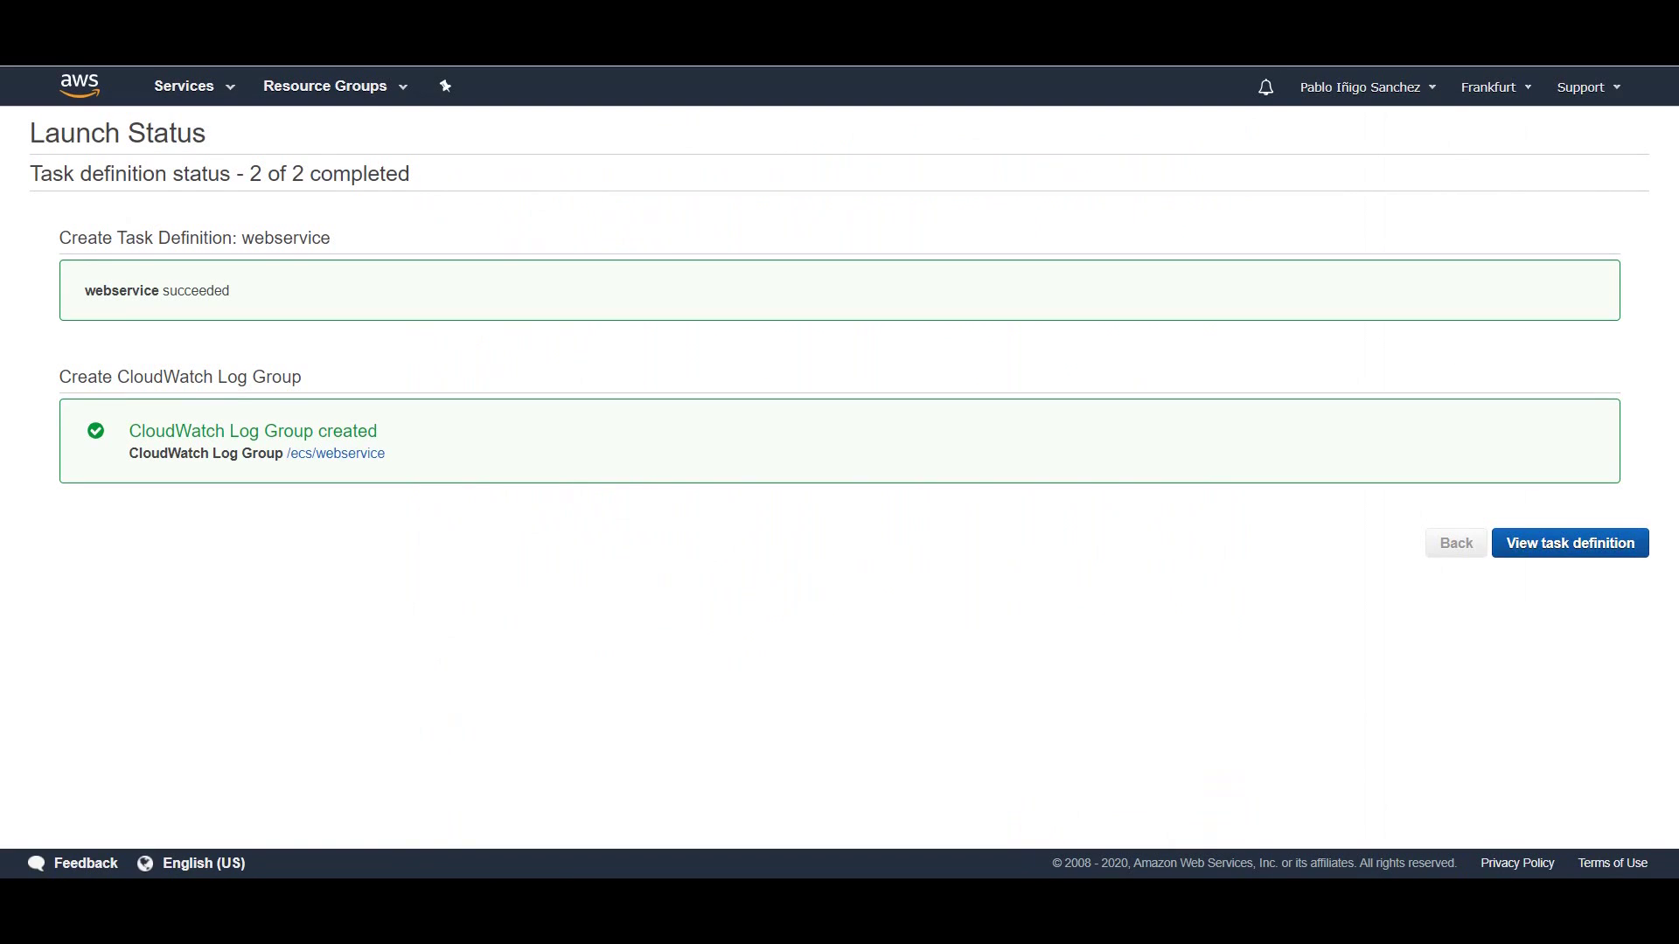
click(1570, 543)
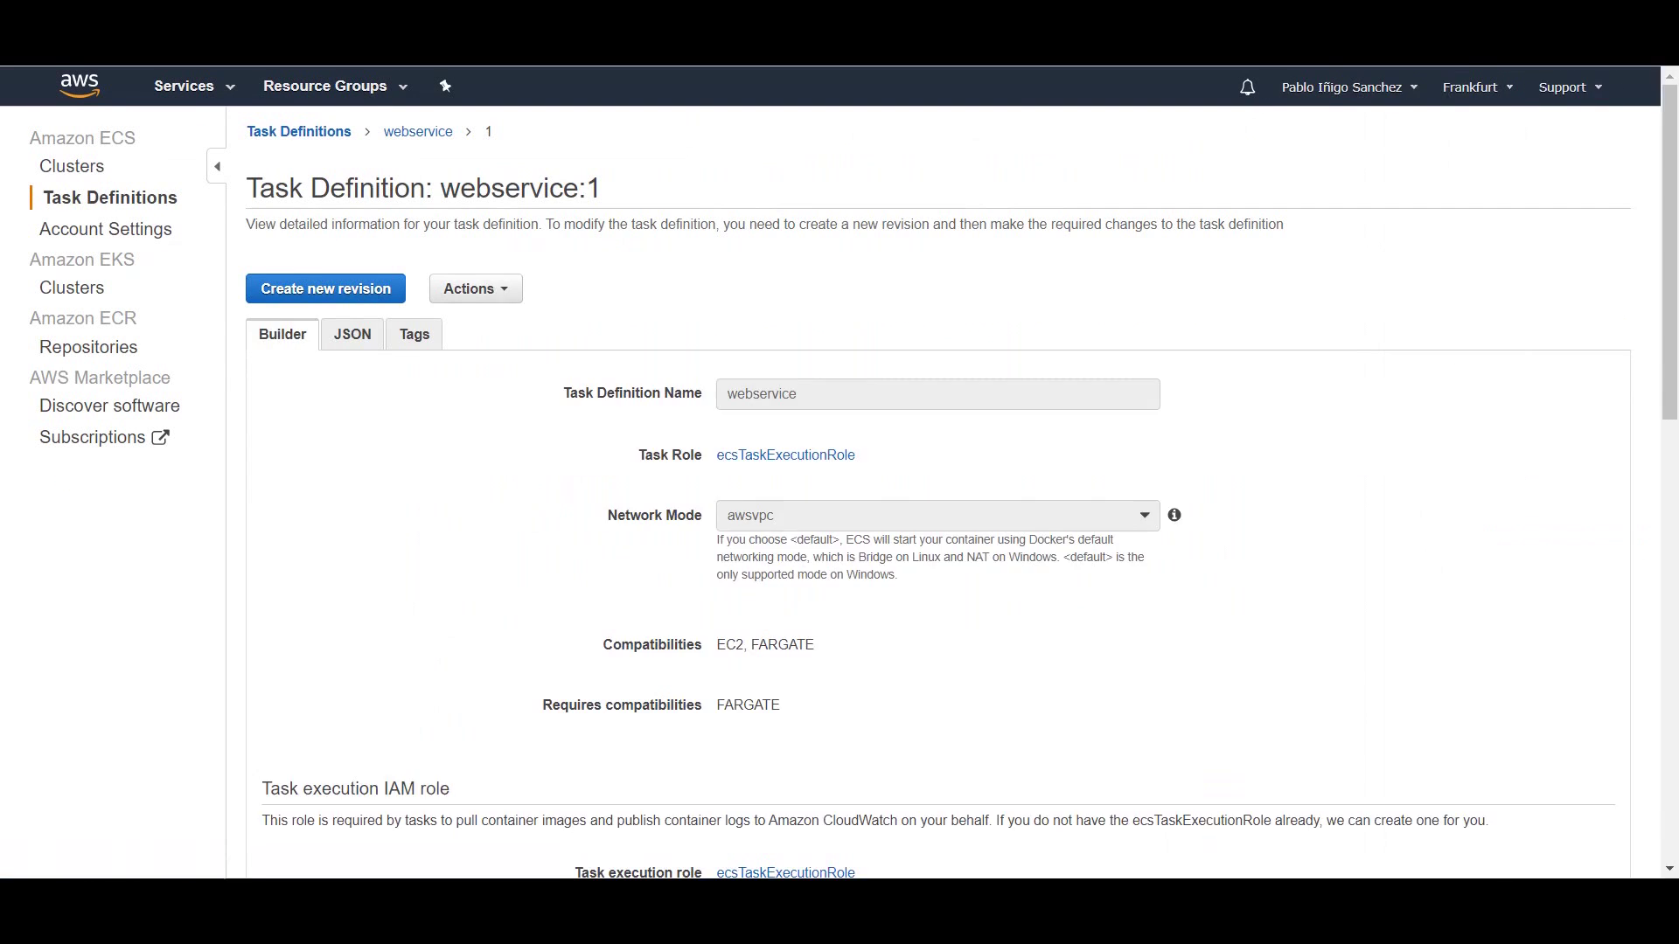
click(71, 166)
click(321, 464)
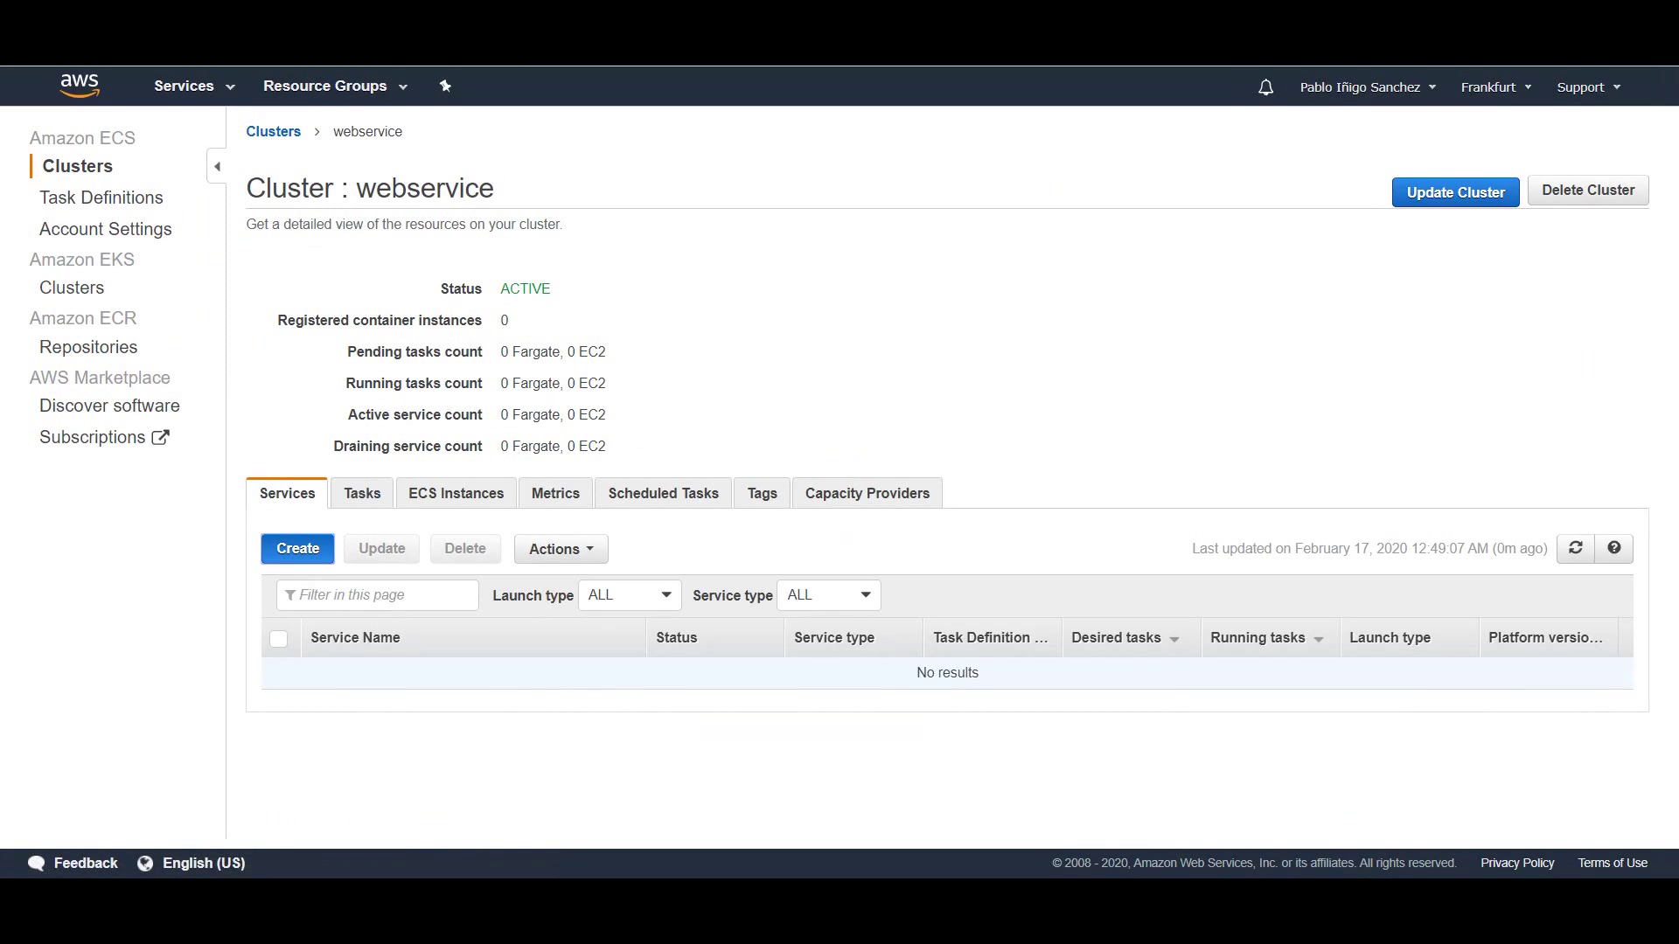
Start a Fargate service in the webservice cluster, naming it and setting the task count.
click(299, 549)
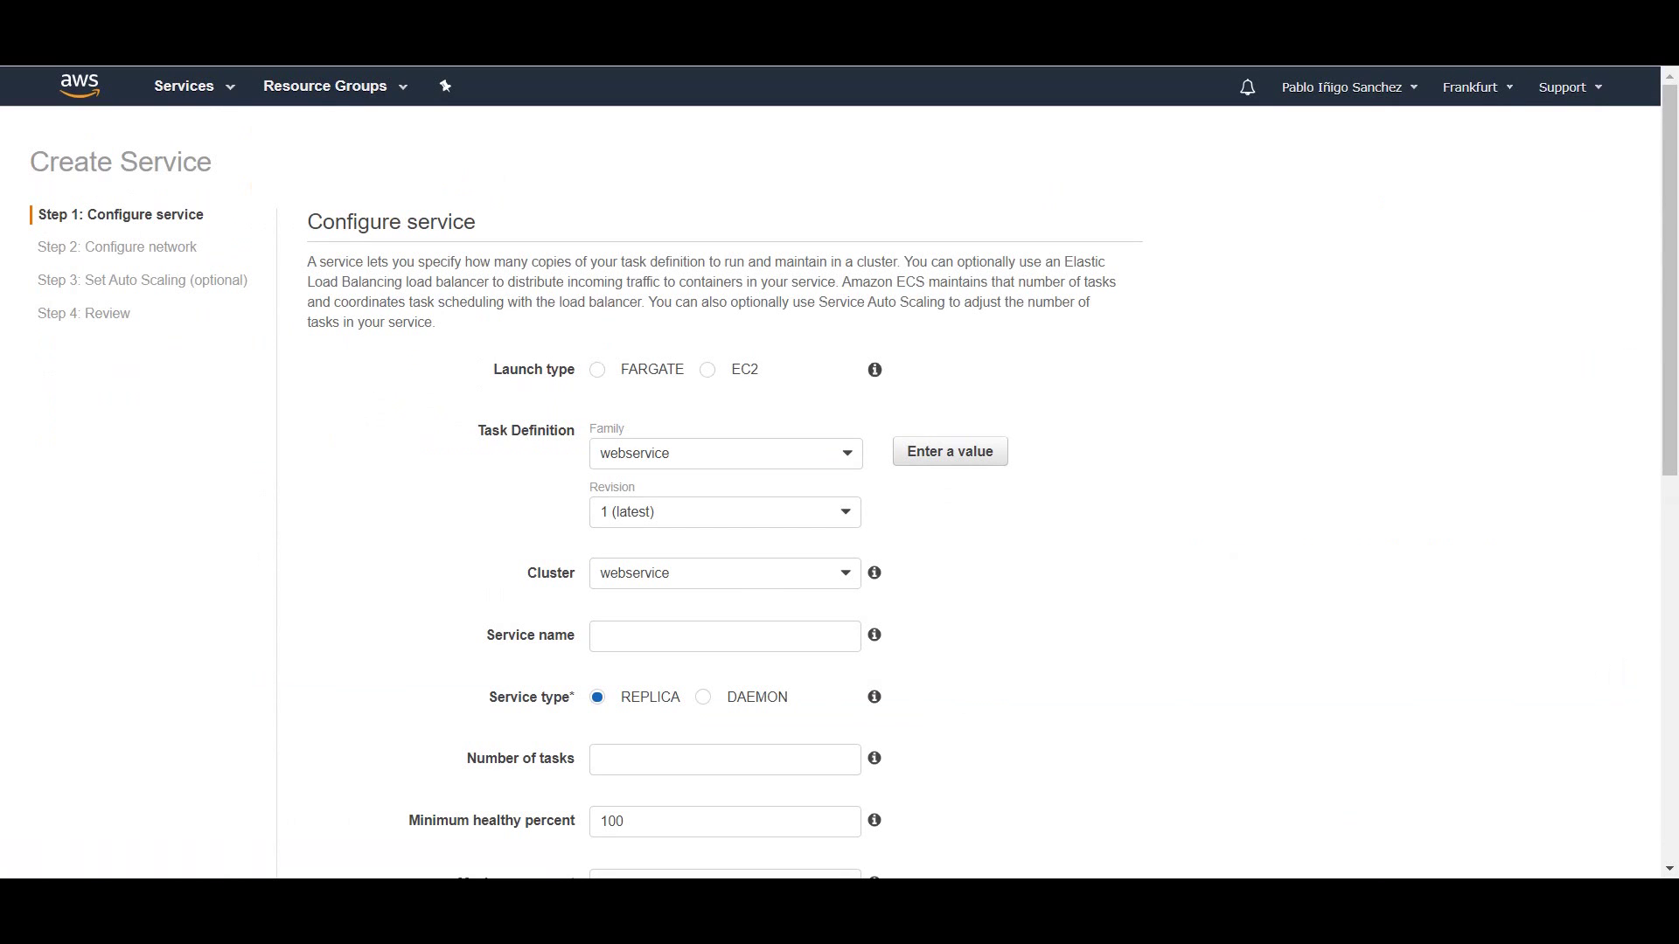
click(596, 369)
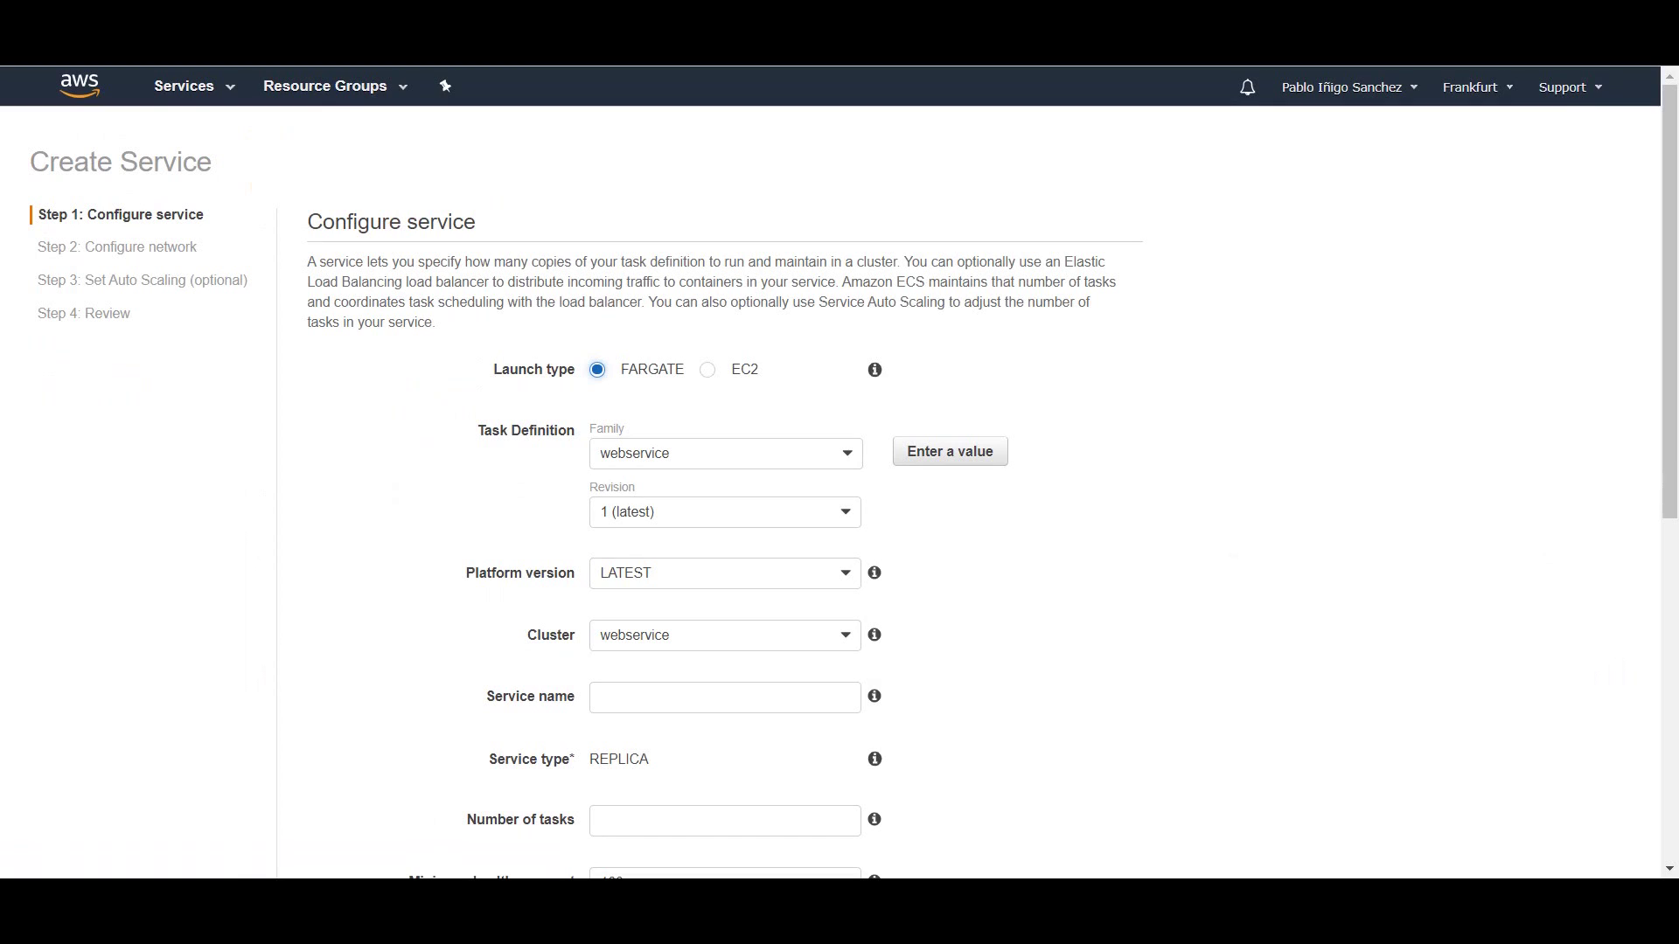
click(726, 452)
click(682, 481)
key(Down)
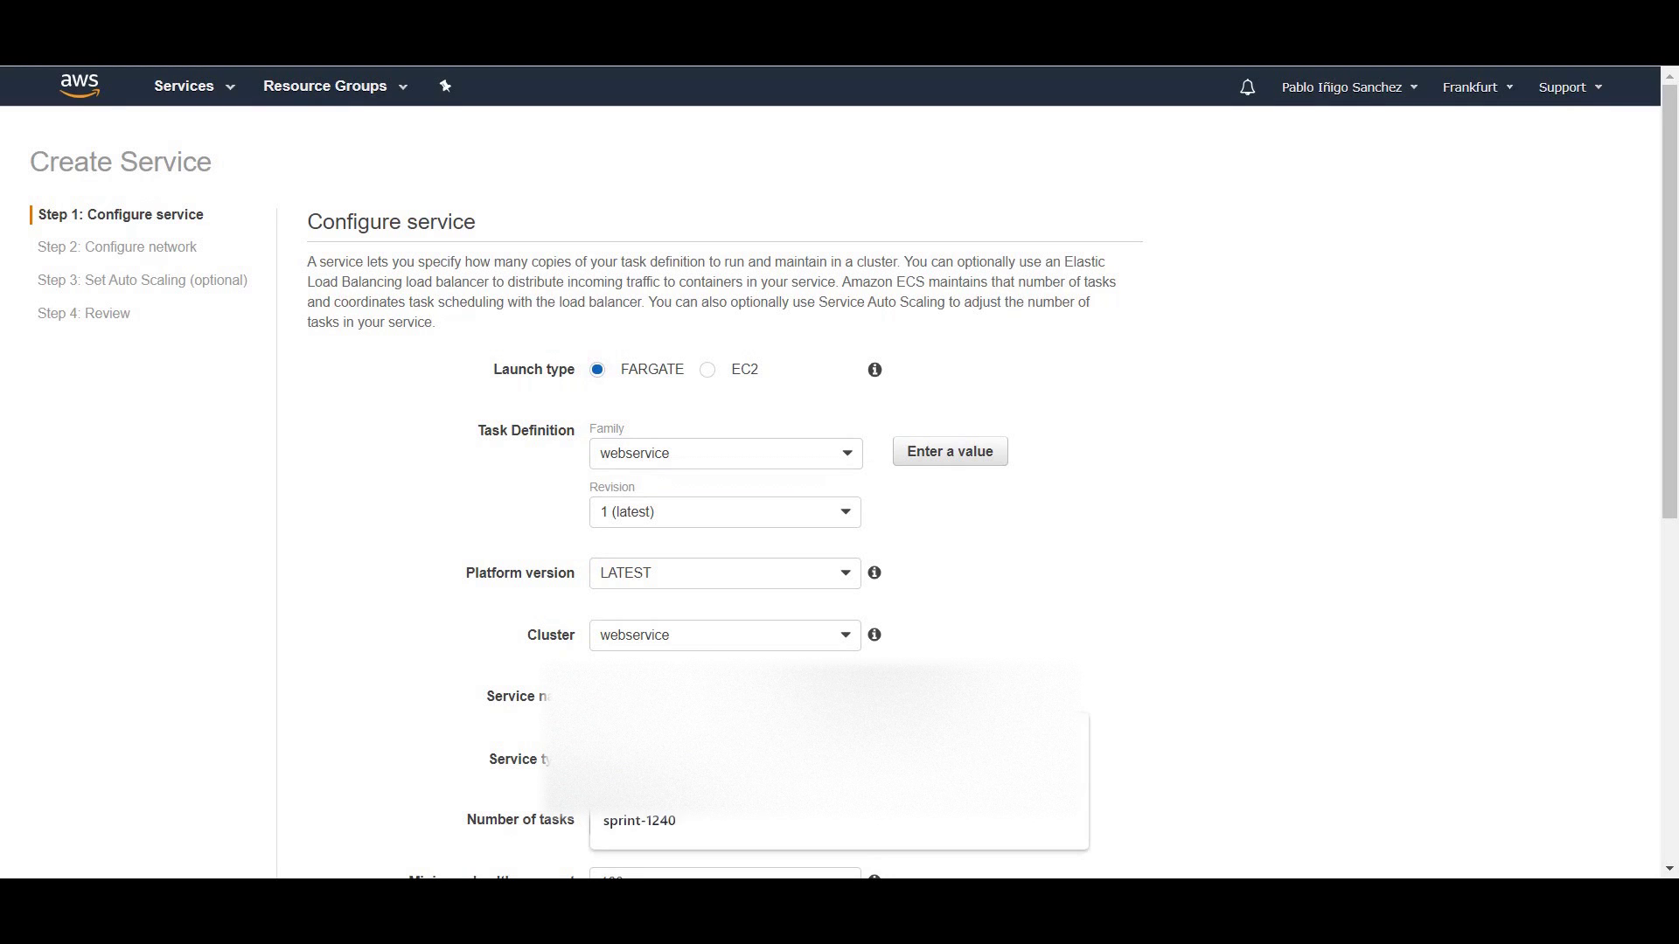
text(webservice)
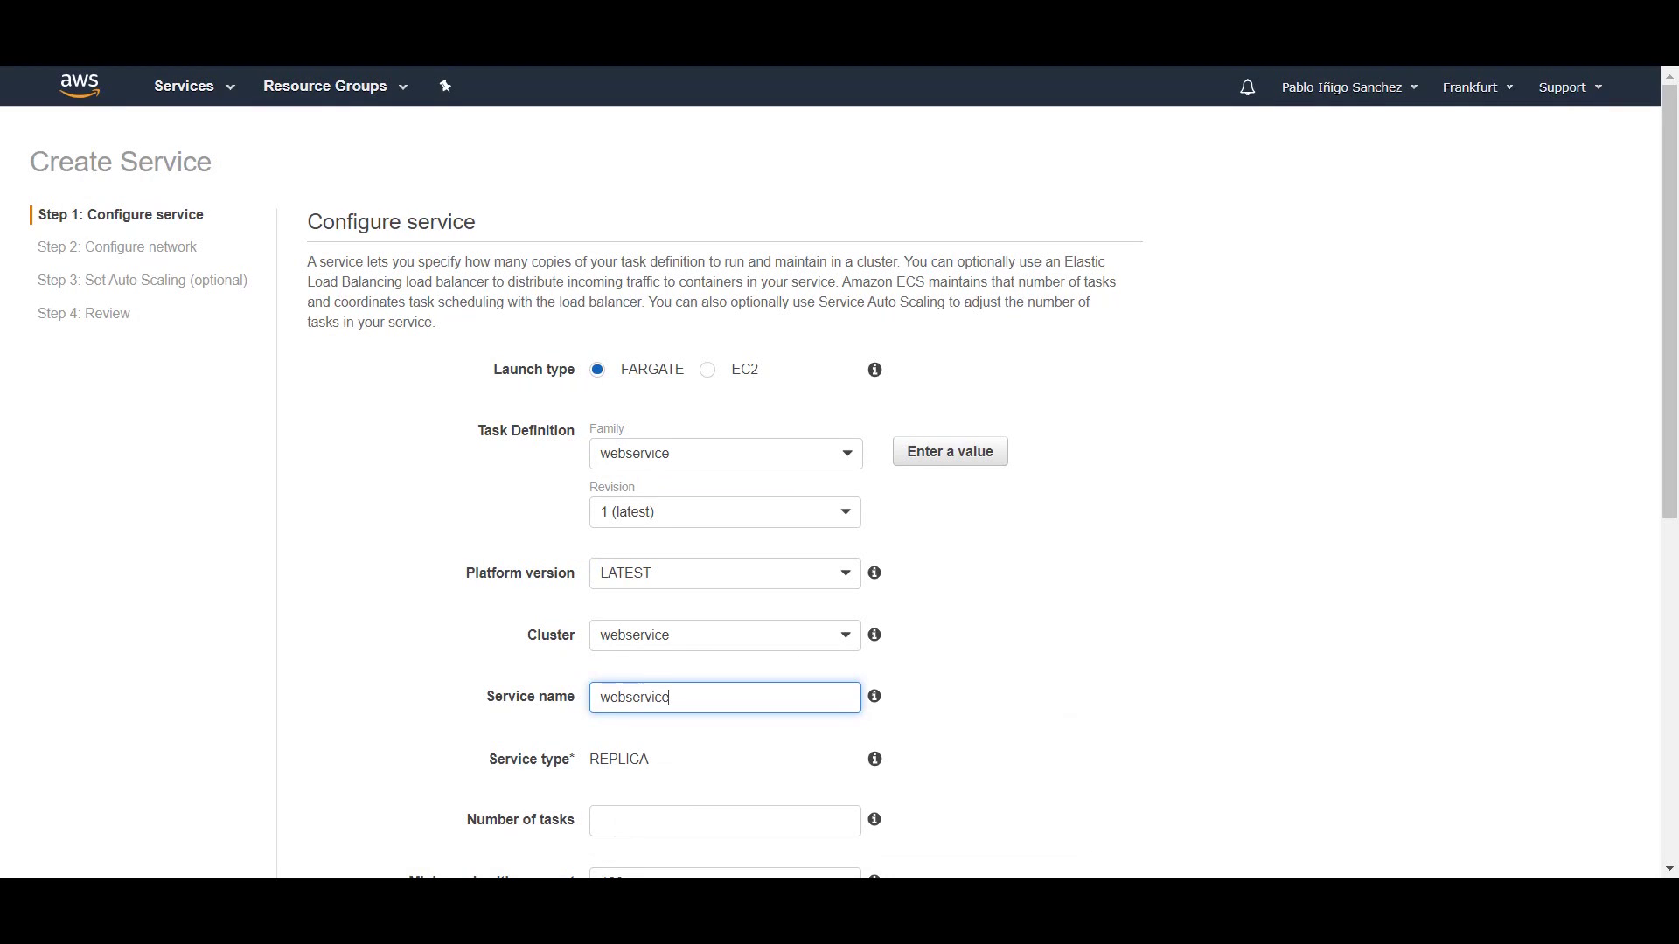
key(Tab)
text(1)
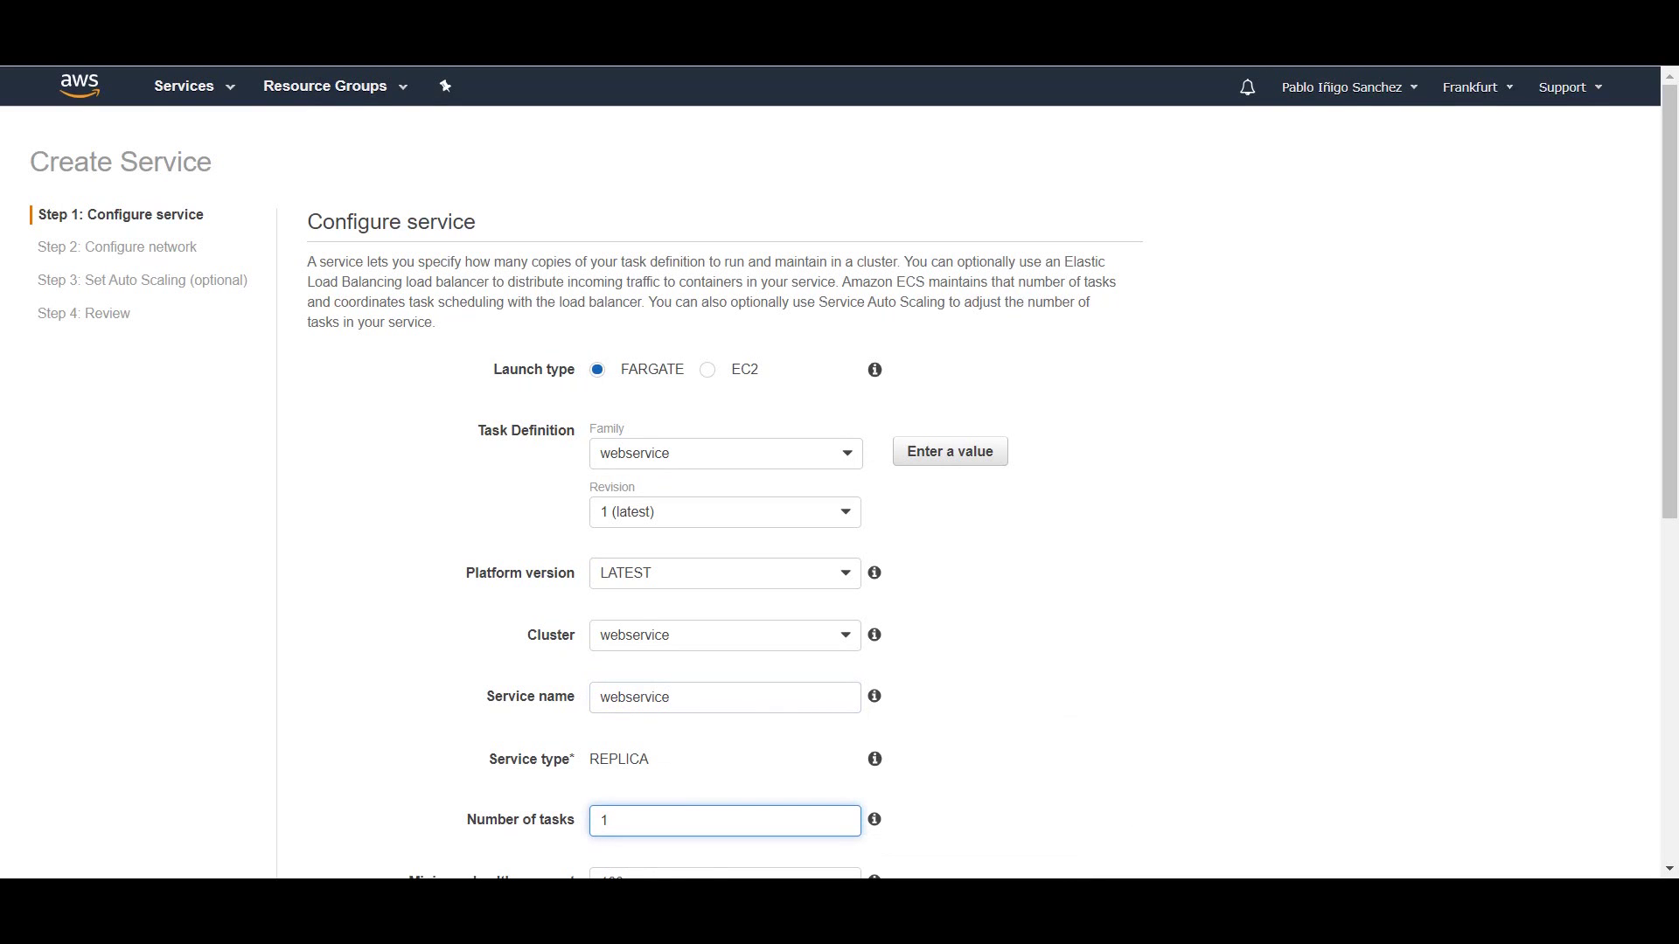
scroll(840, 472, down, 2)
scroll(840, 472, down, 2)
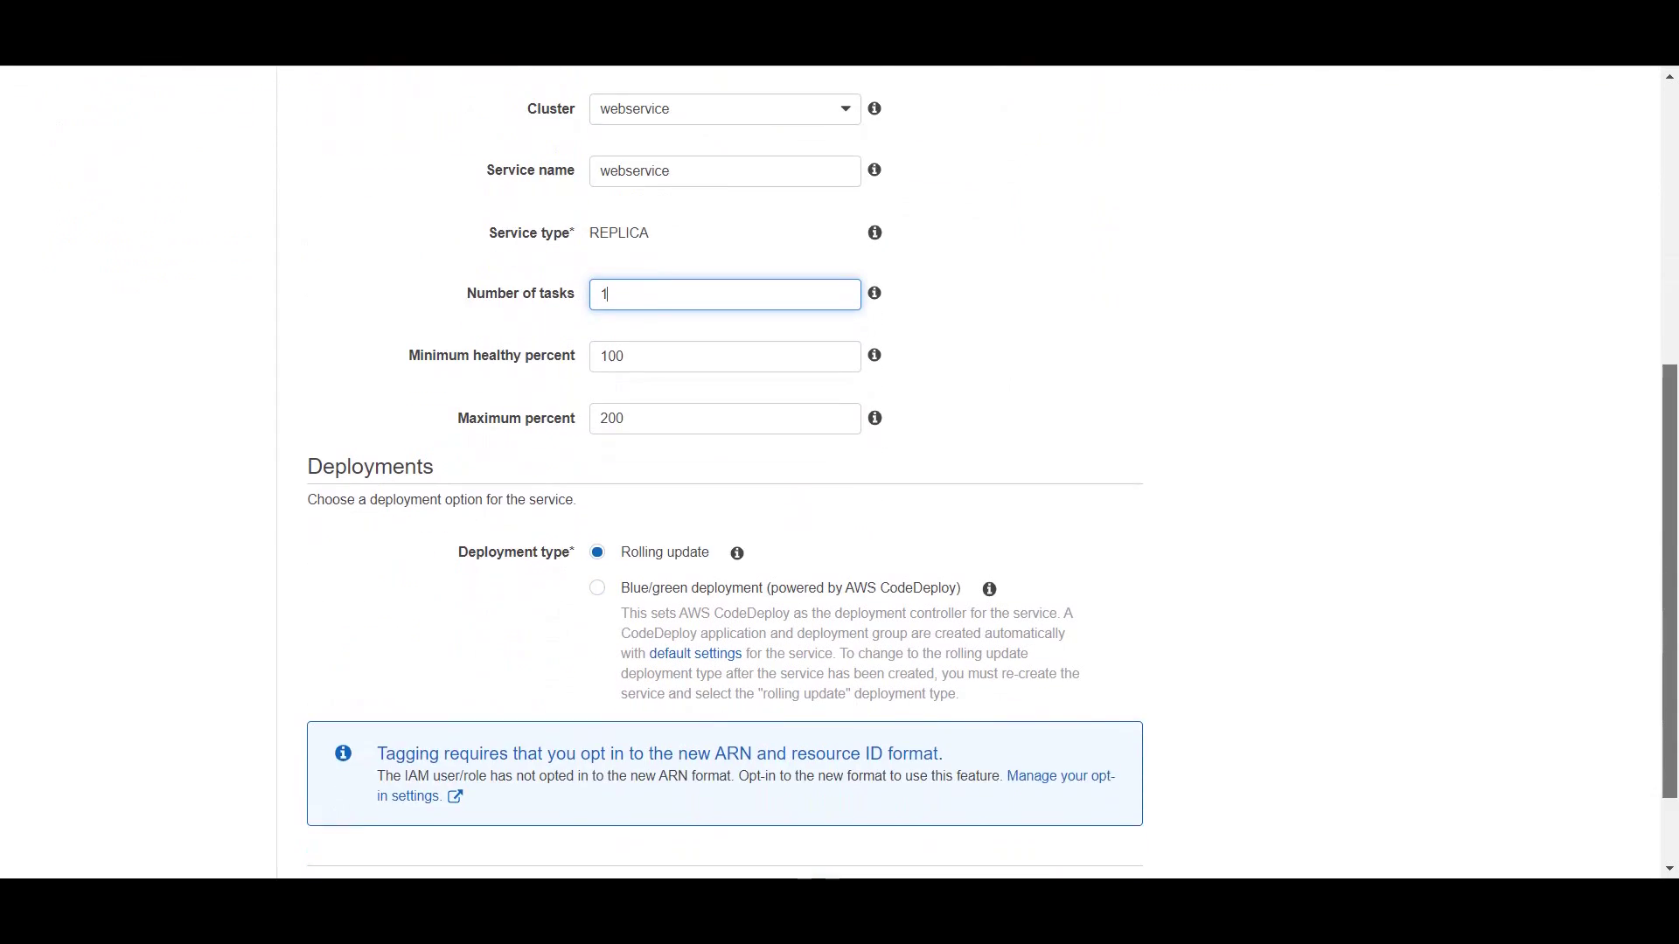
scroll(839, 472, down, 1)
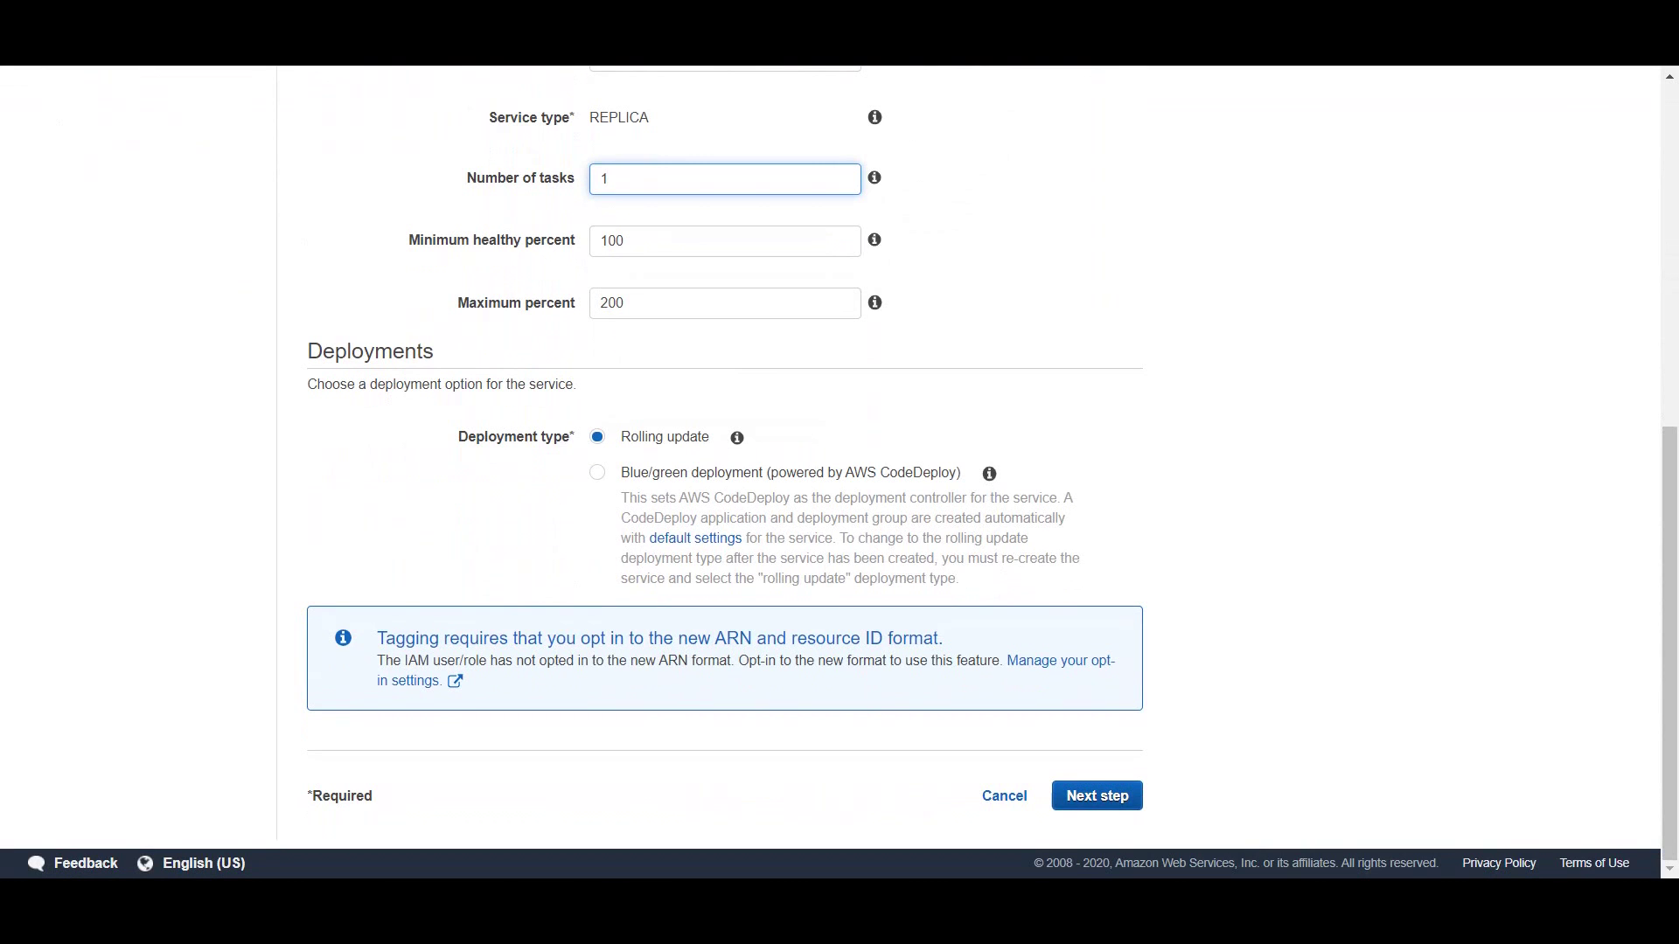
click(1096, 794)
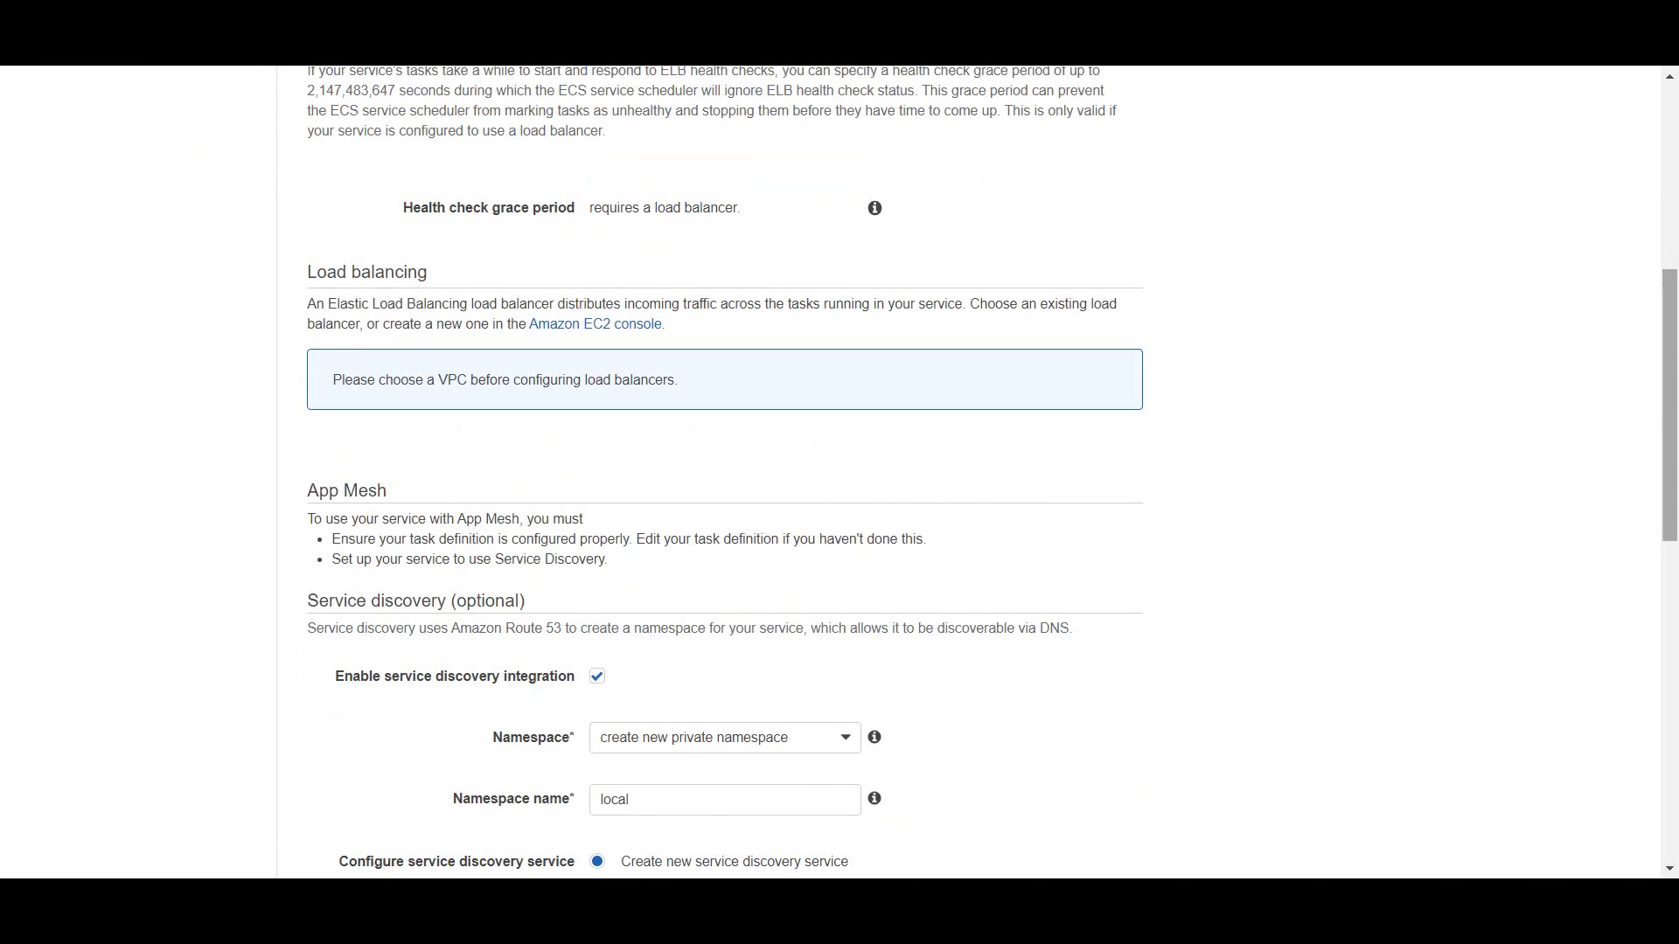
scroll(839, 472, up, 2)
scroll(841, 473, up, 2)
Use the 172.31.0.0/16 VPC with subnets 9f24d9e2, 6574d928 and ecb20a87.
click(724, 200)
click(682, 232)
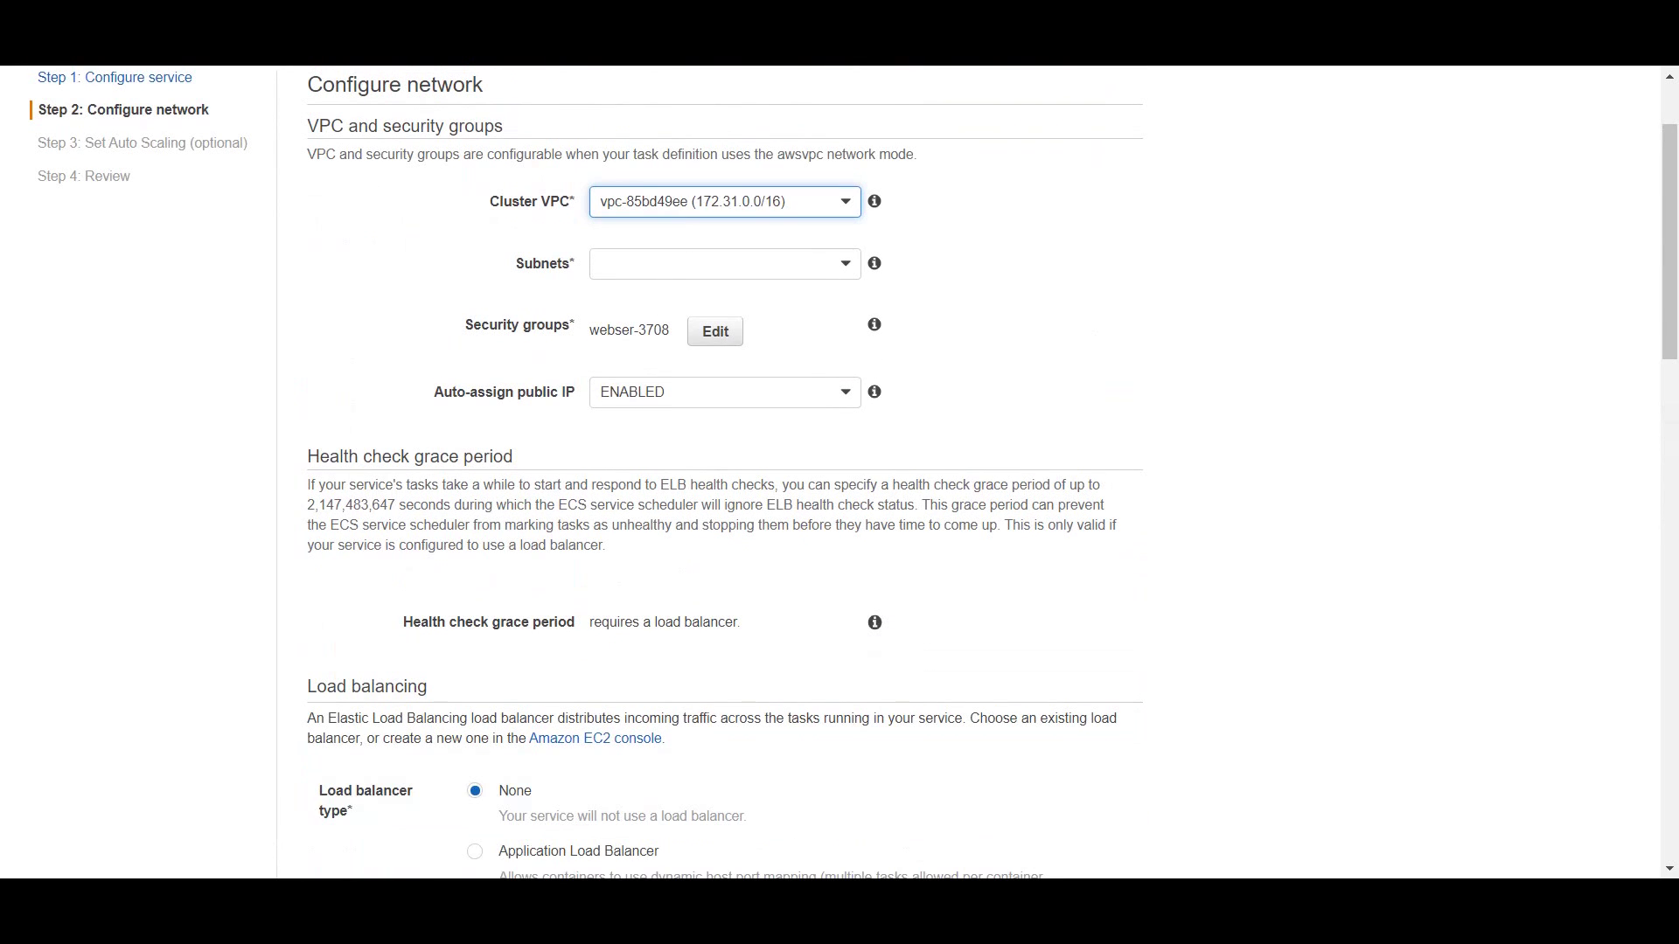
click(724, 262)
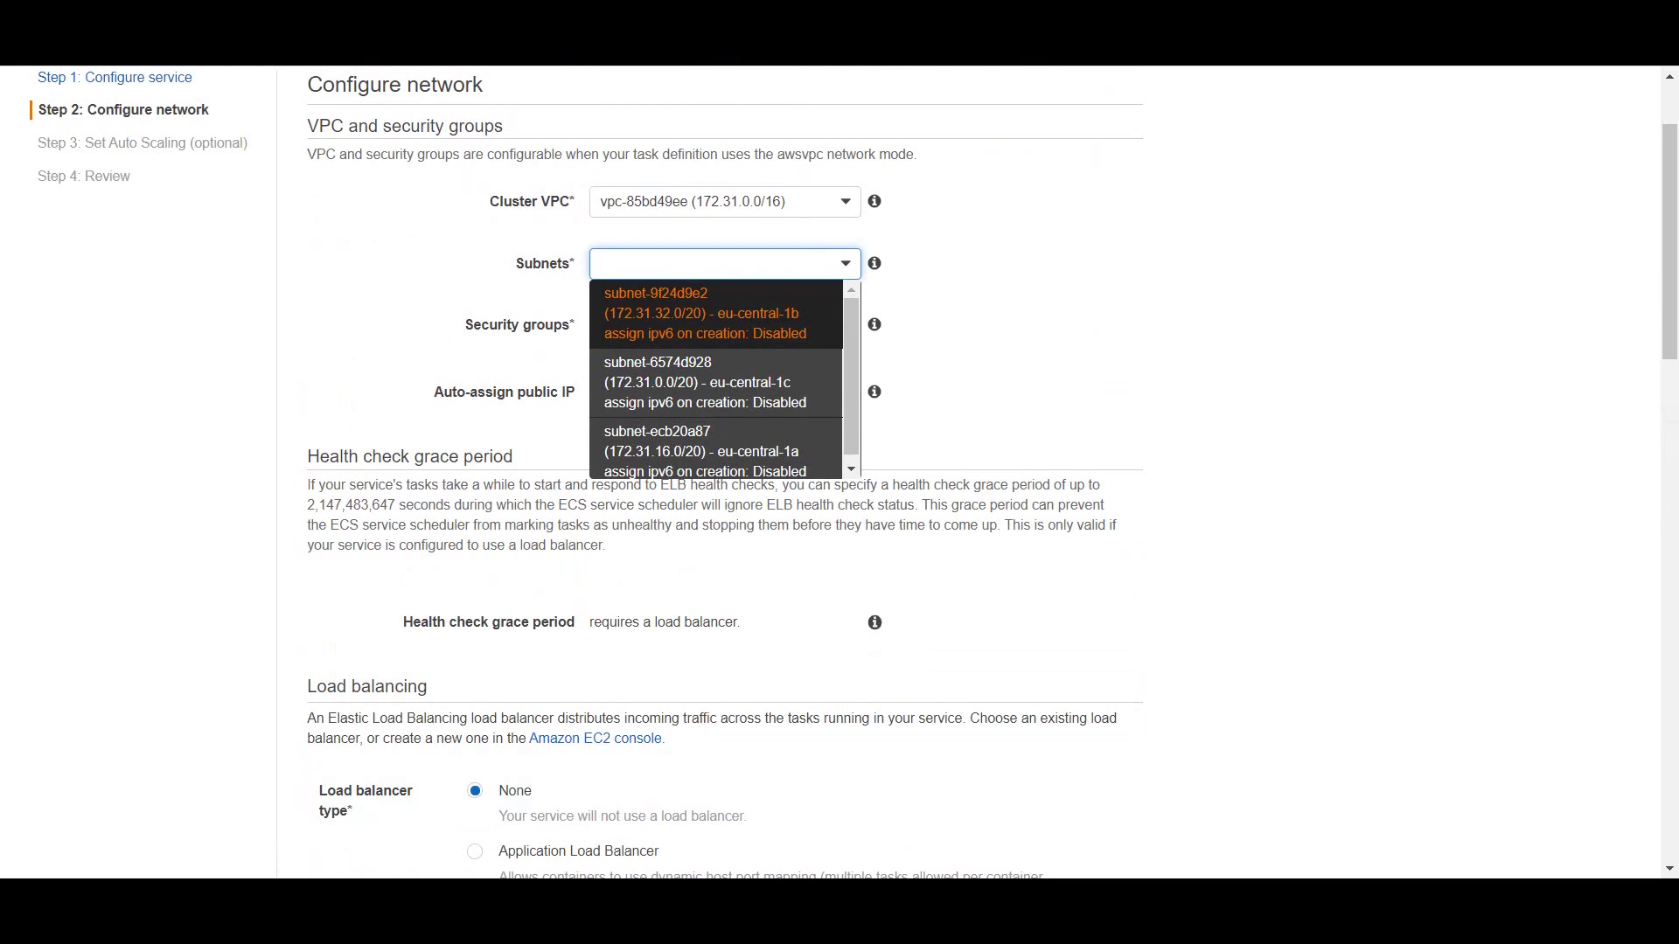
click(735, 308)
click(724, 350)
click(709, 462)
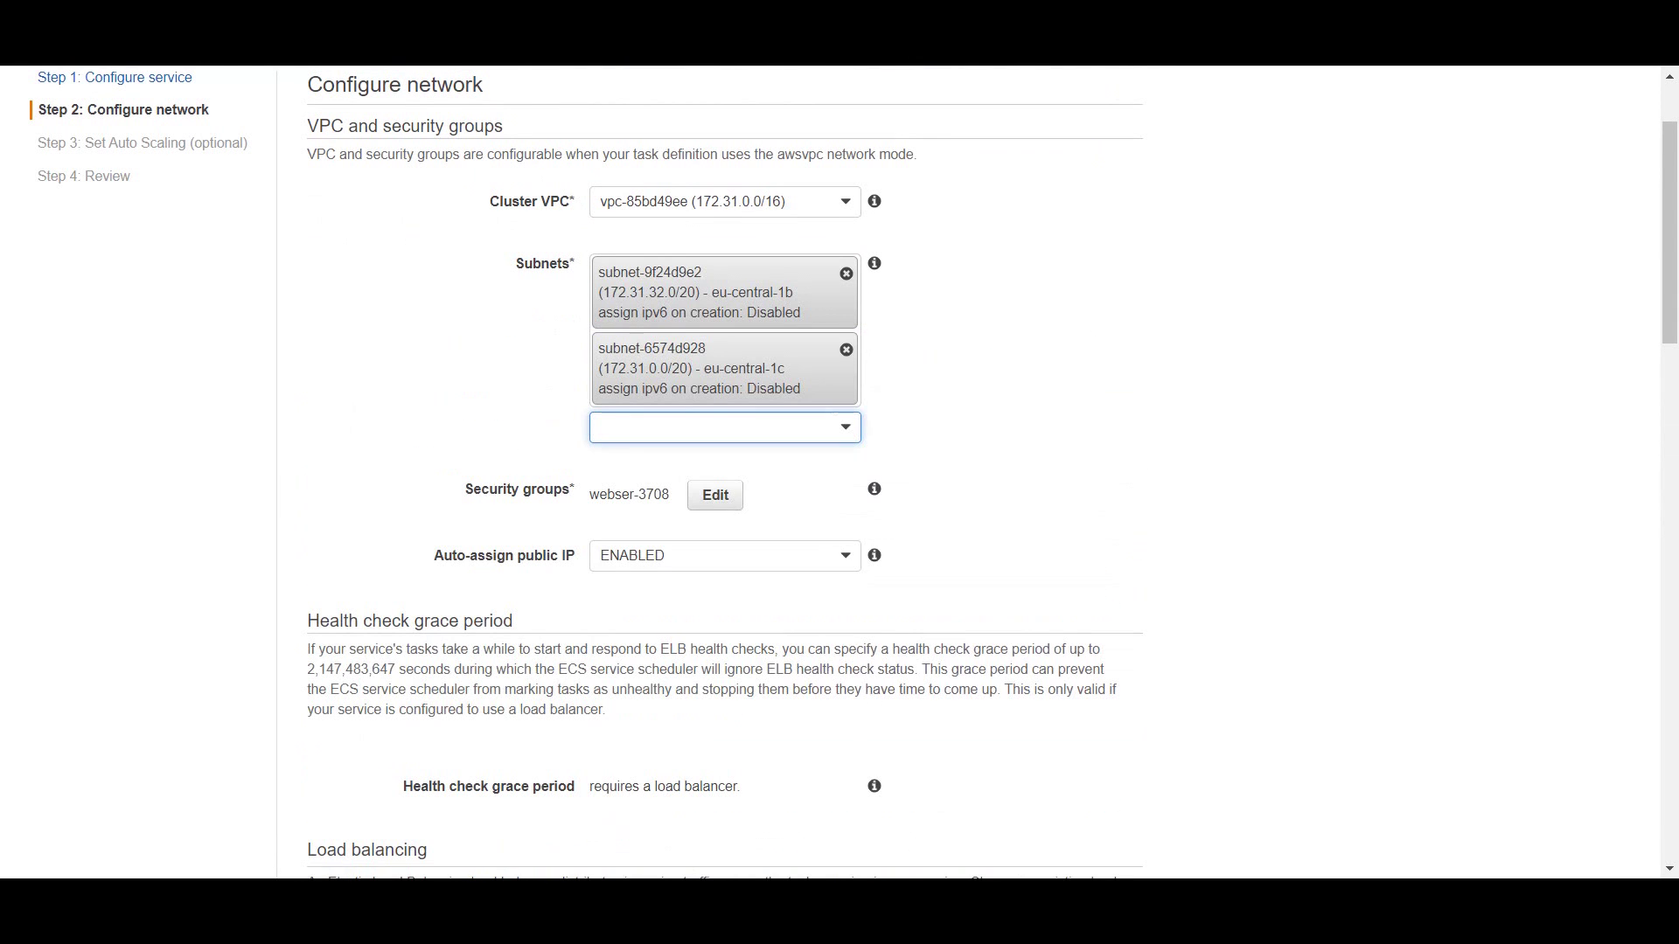
click(723, 427)
click(709, 615)
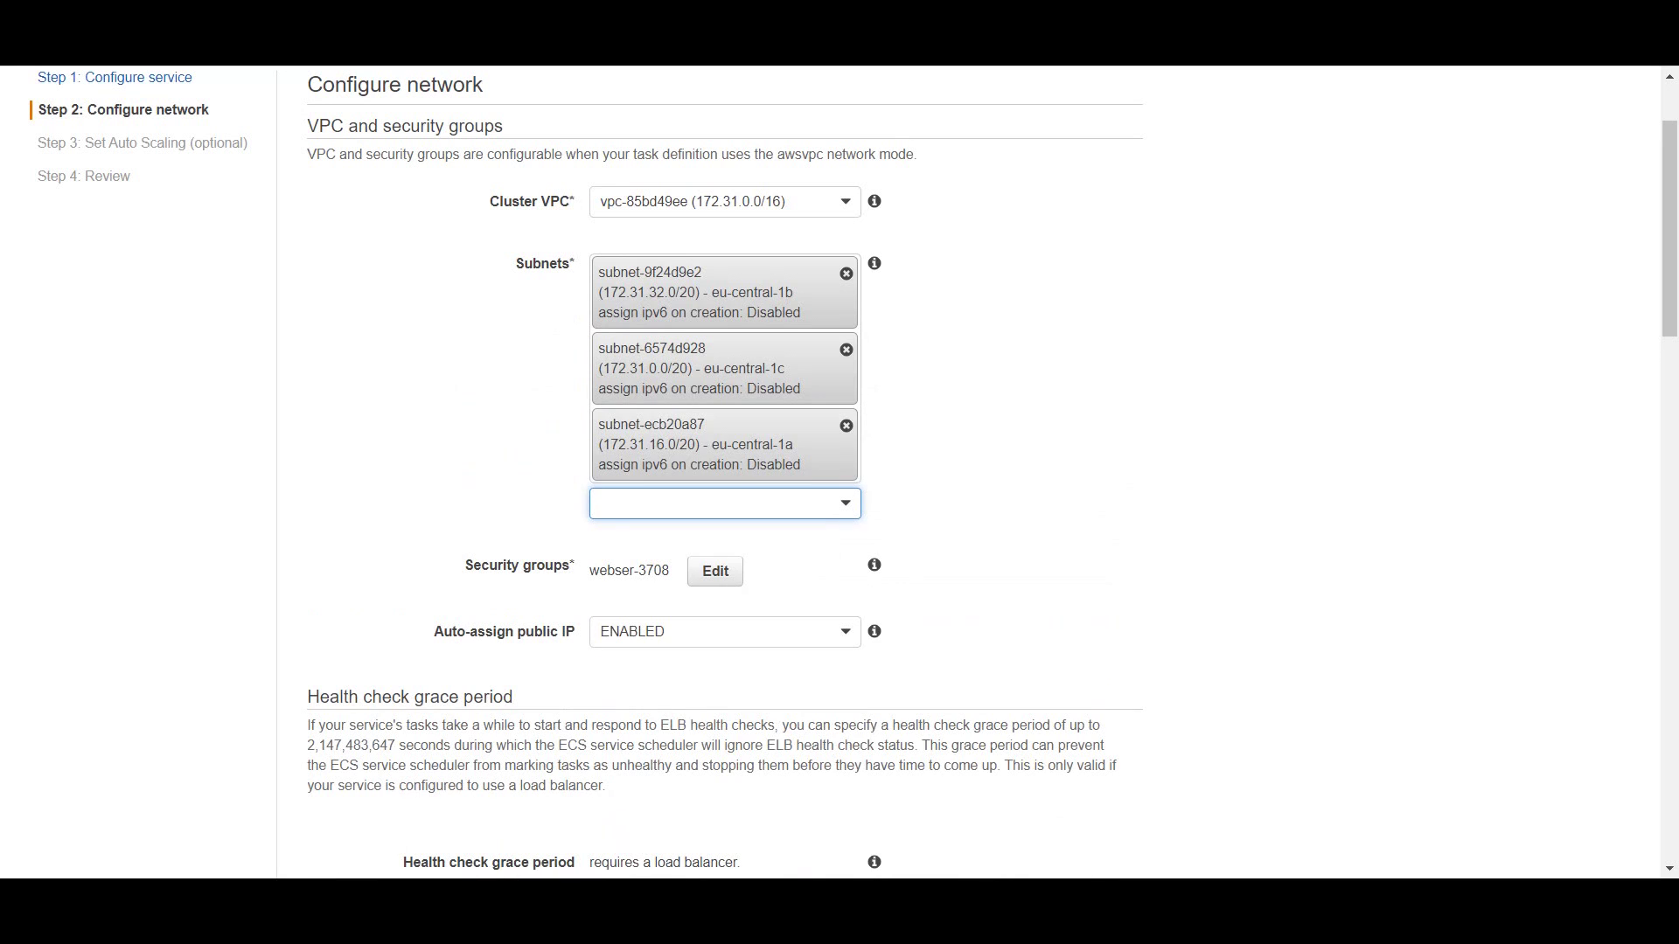
Assign the existing load-balancer-wizard-1 security group to the service.
click(714, 571)
click(942, 259)
click(610, 459)
click(1603, 851)
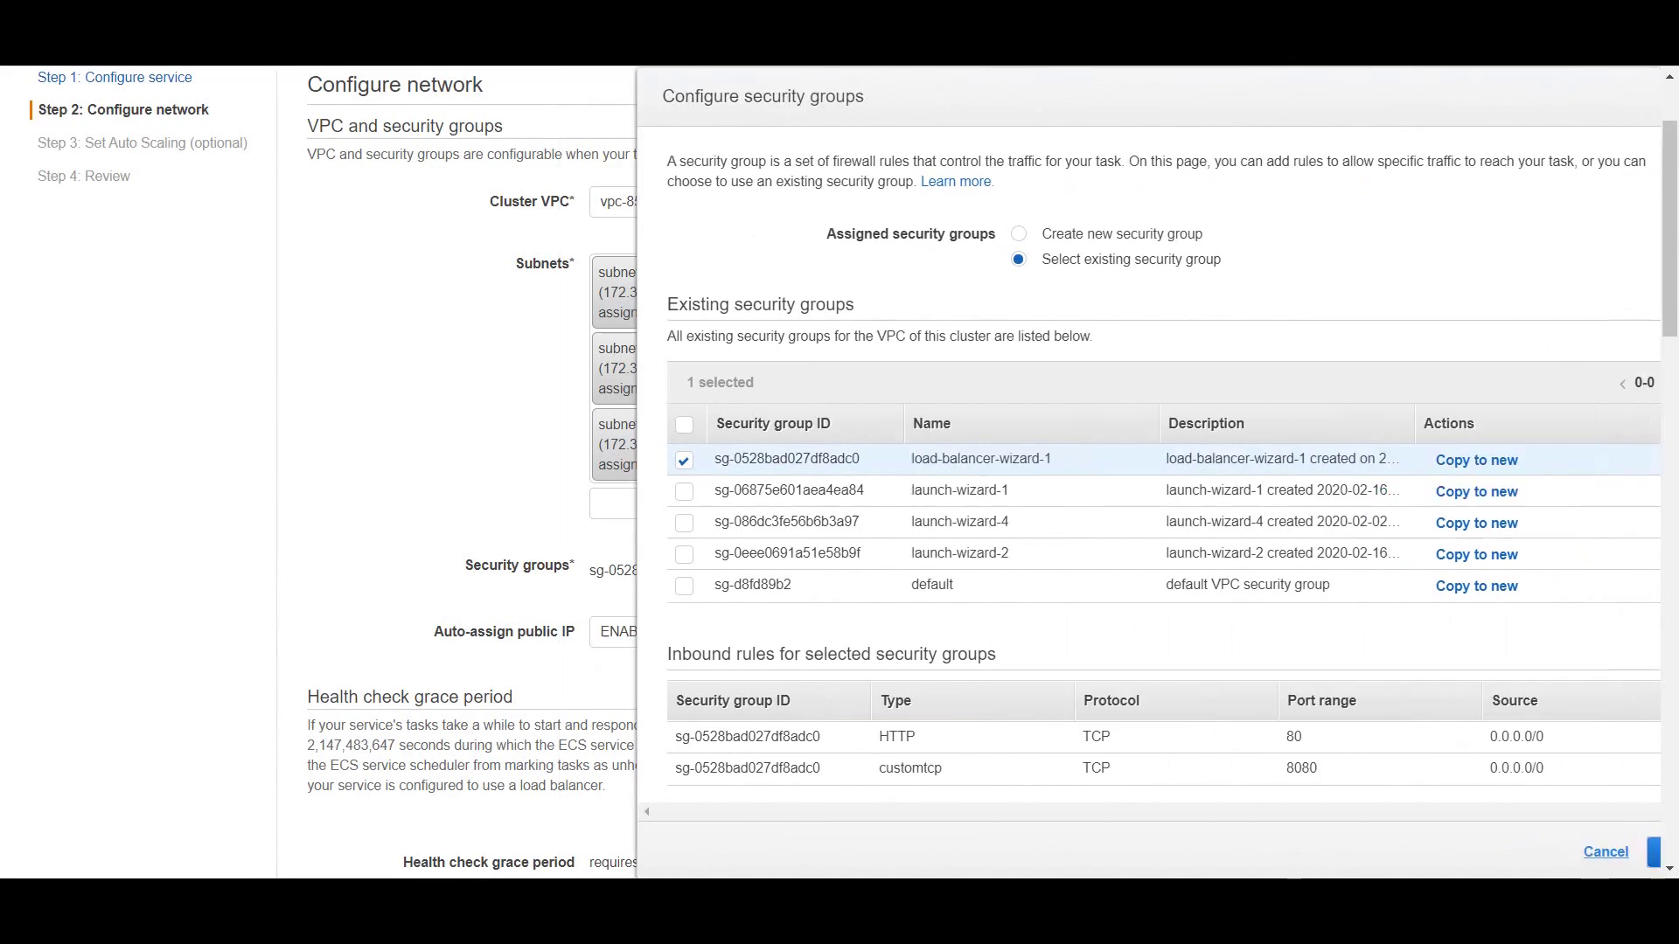
scroll(840, 472, down, 2)
scroll(839, 473, down, 2)
scroll(839, 472, down, 2)
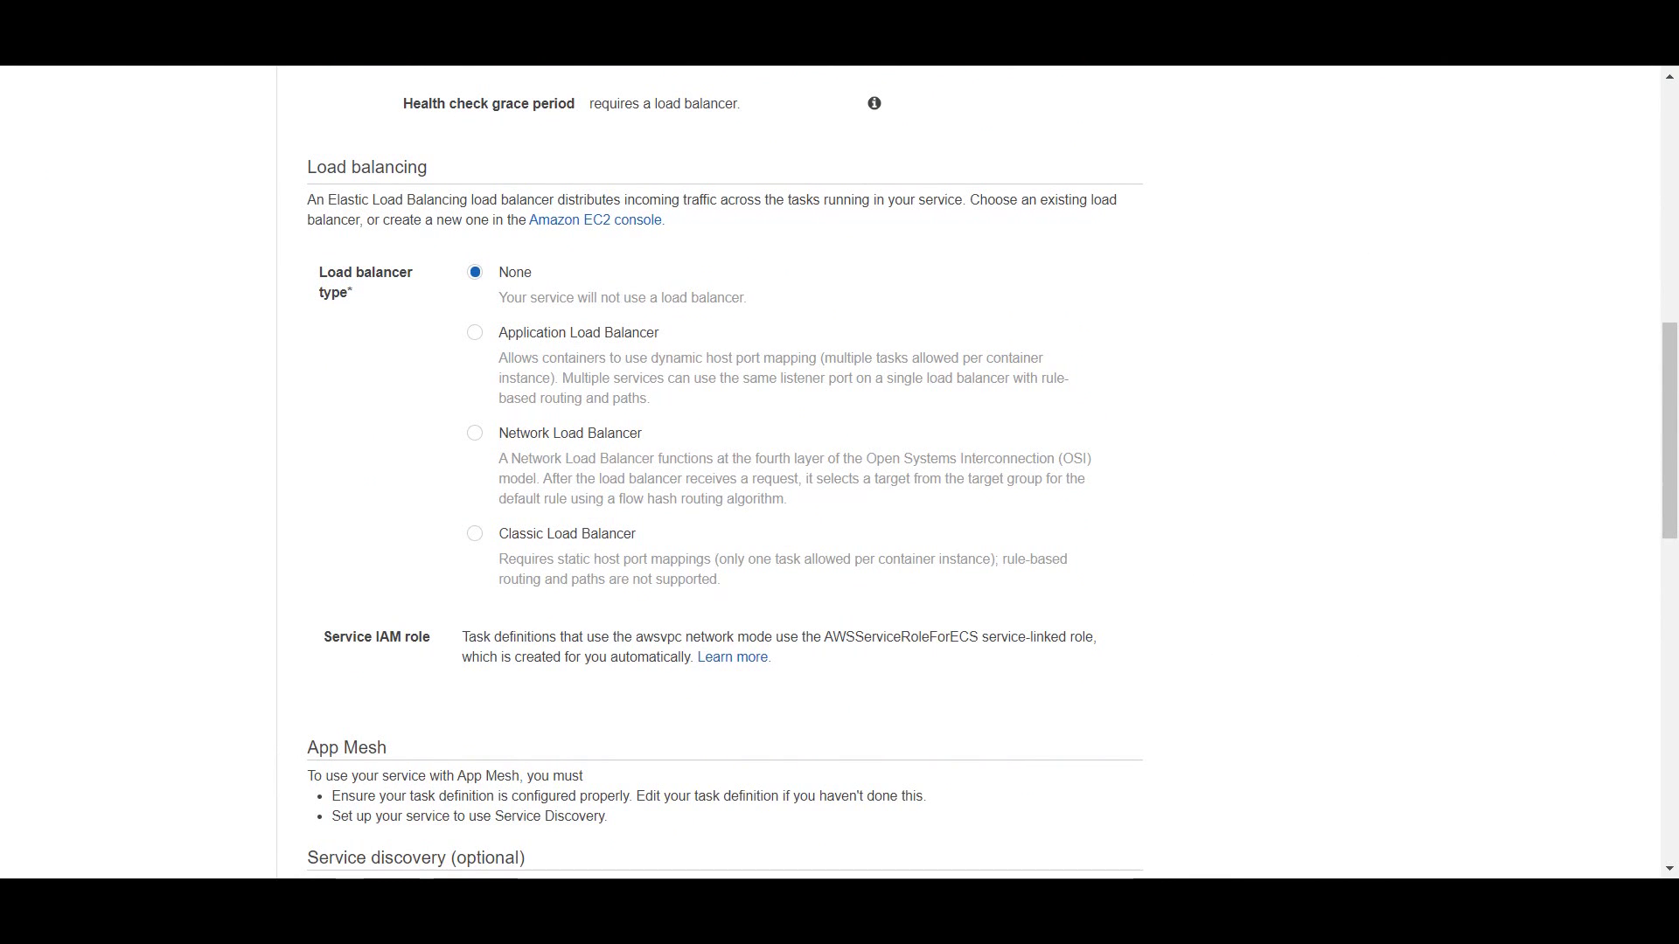
Attach webservice:8080 to an Application Load Balancer using listener 80:HTTP and target group webservice.
key(Down)
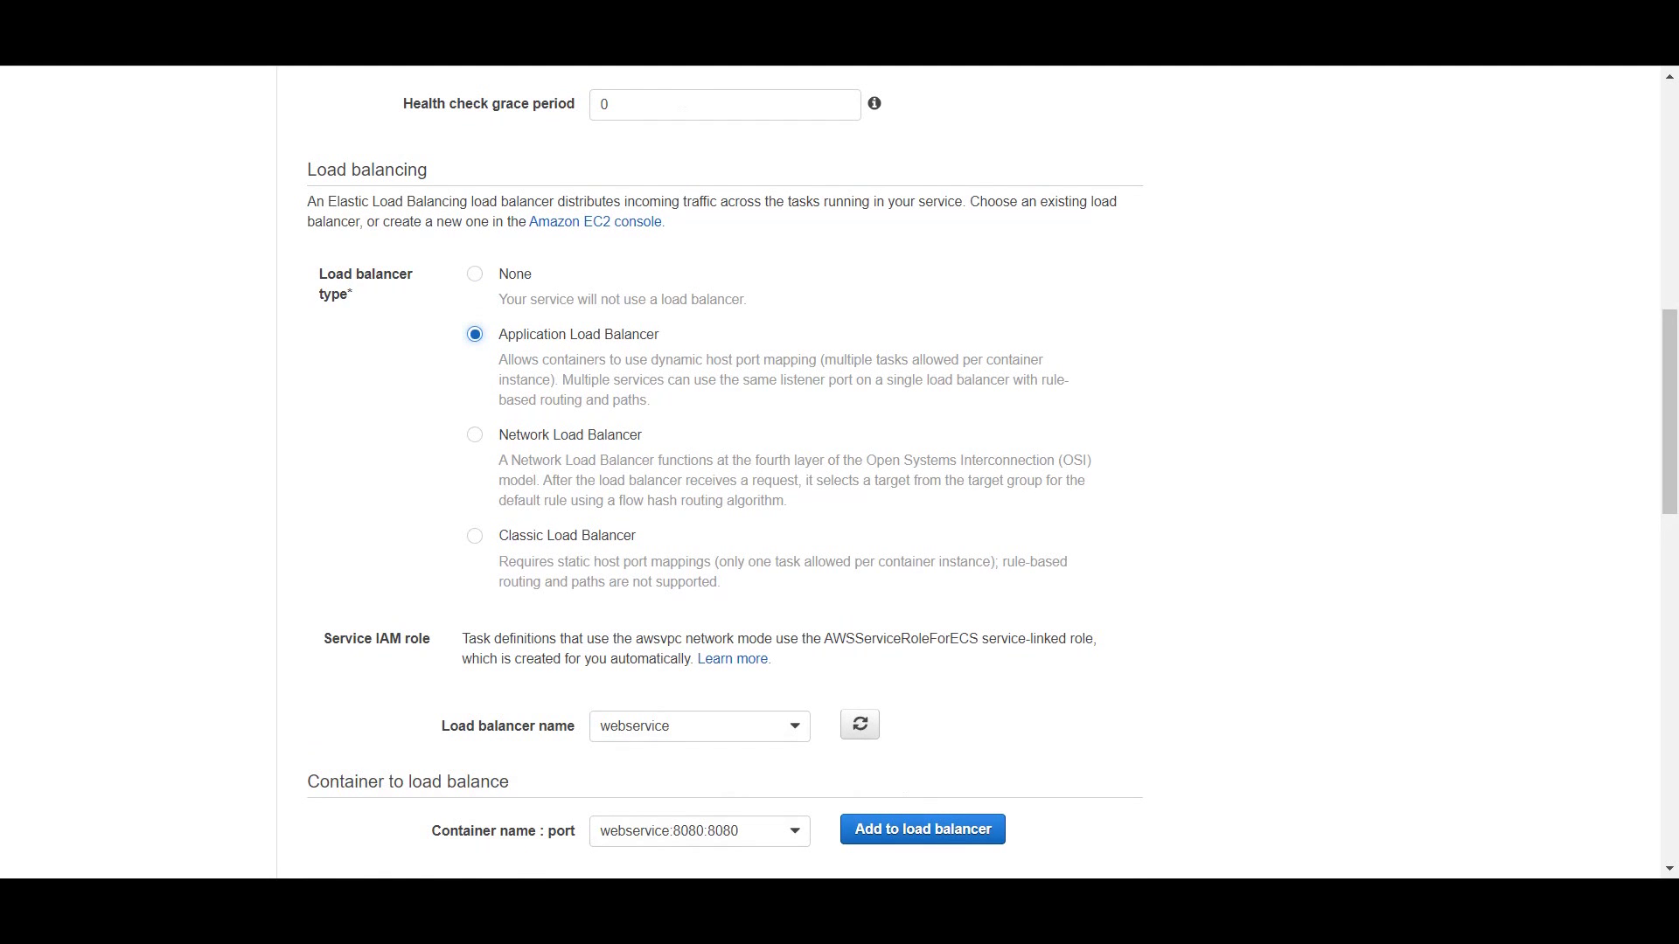
scroll(840, 472, down, 5)
scroll(840, 473, down, 1)
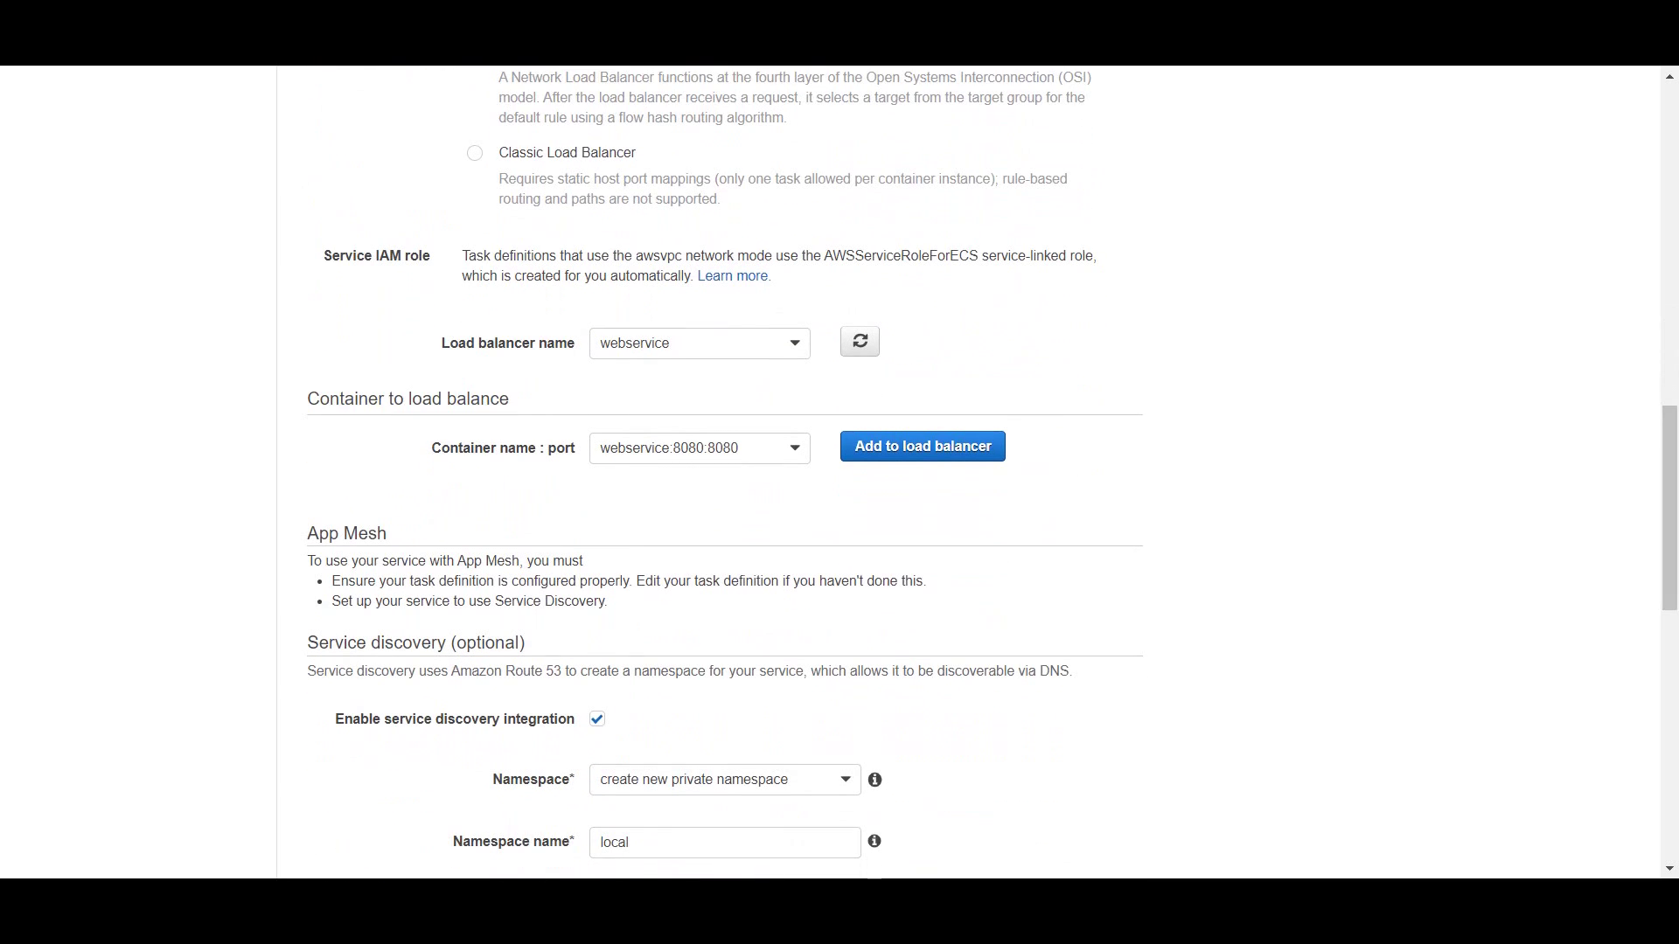
click(922, 446)
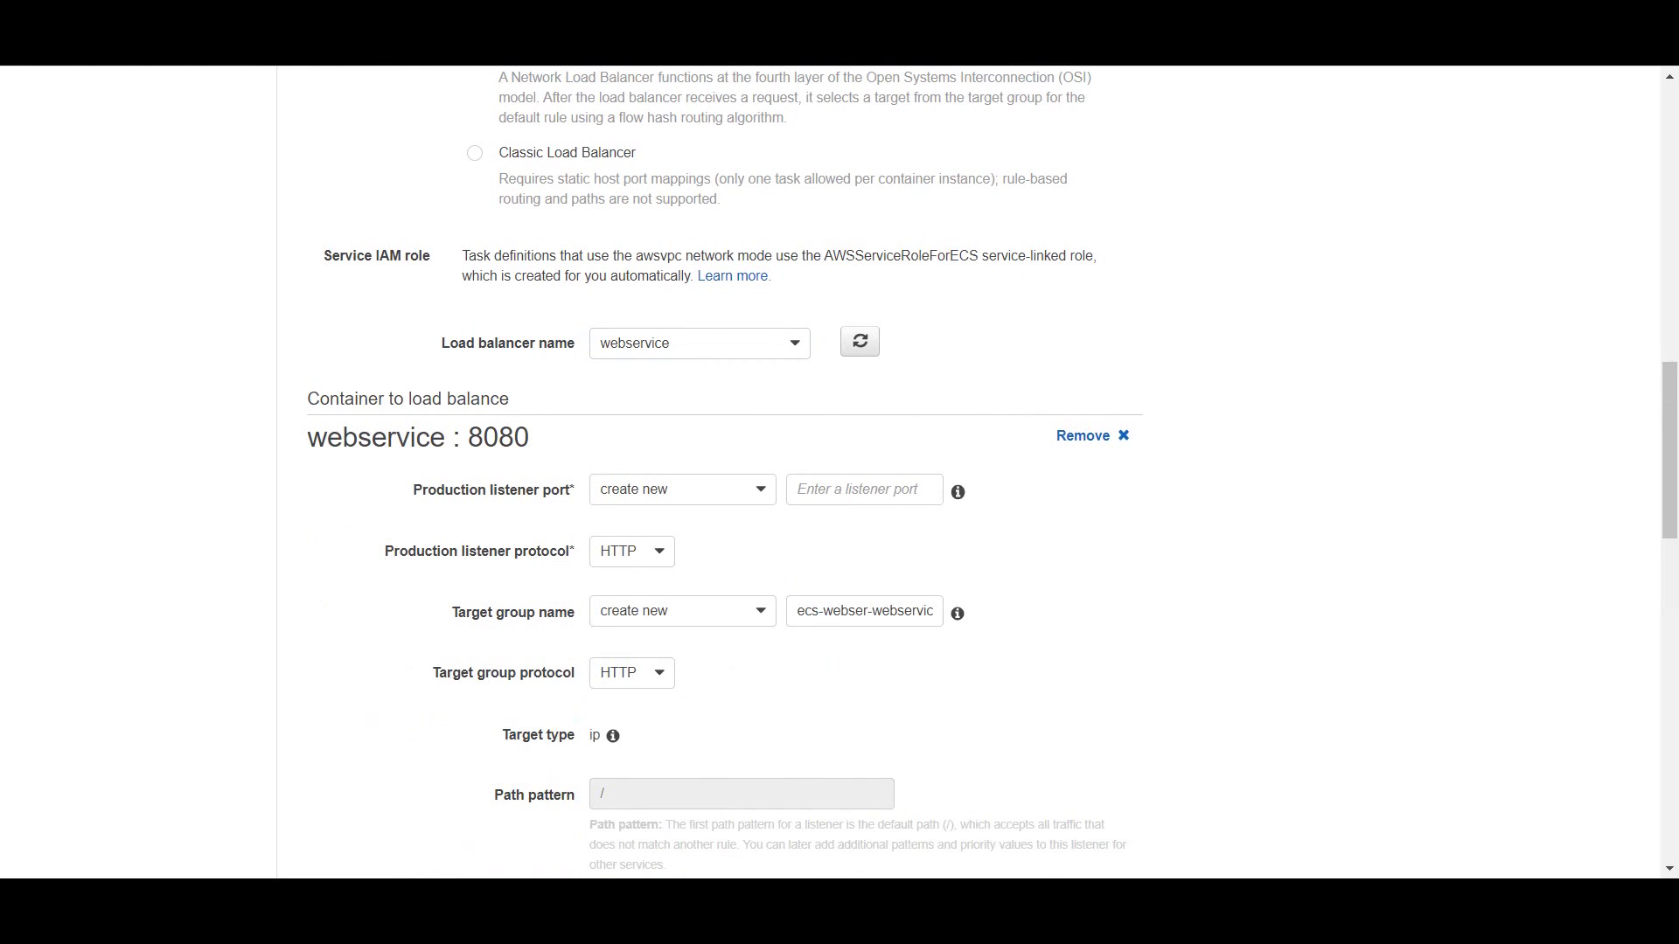
click(682, 490)
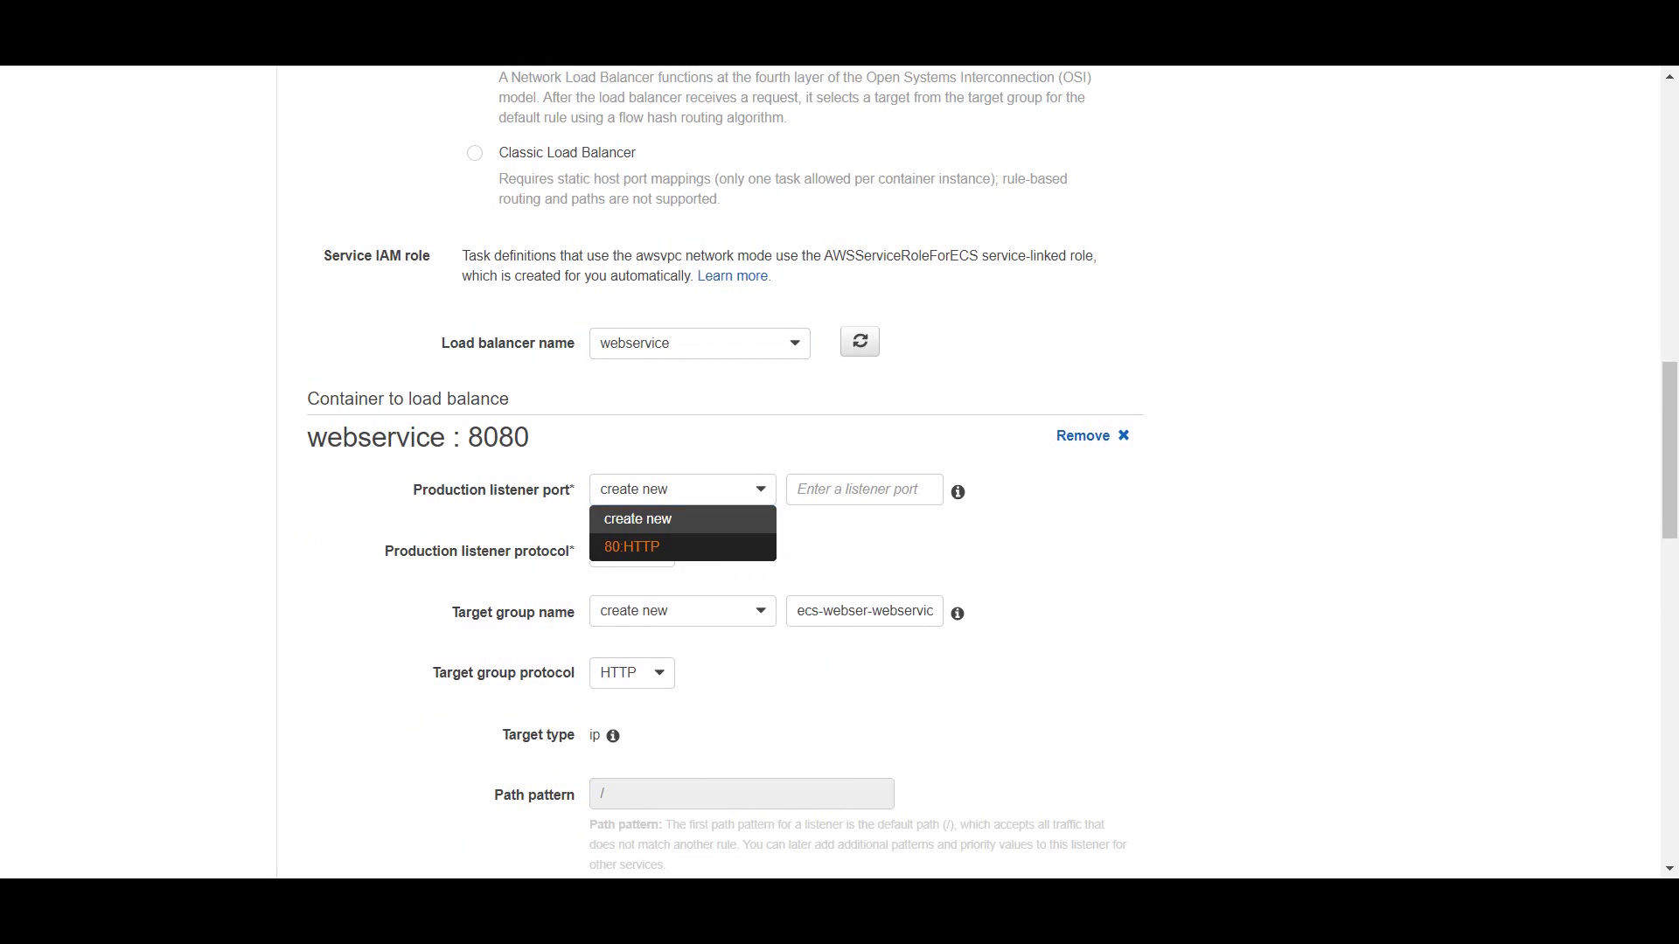
click(683, 546)
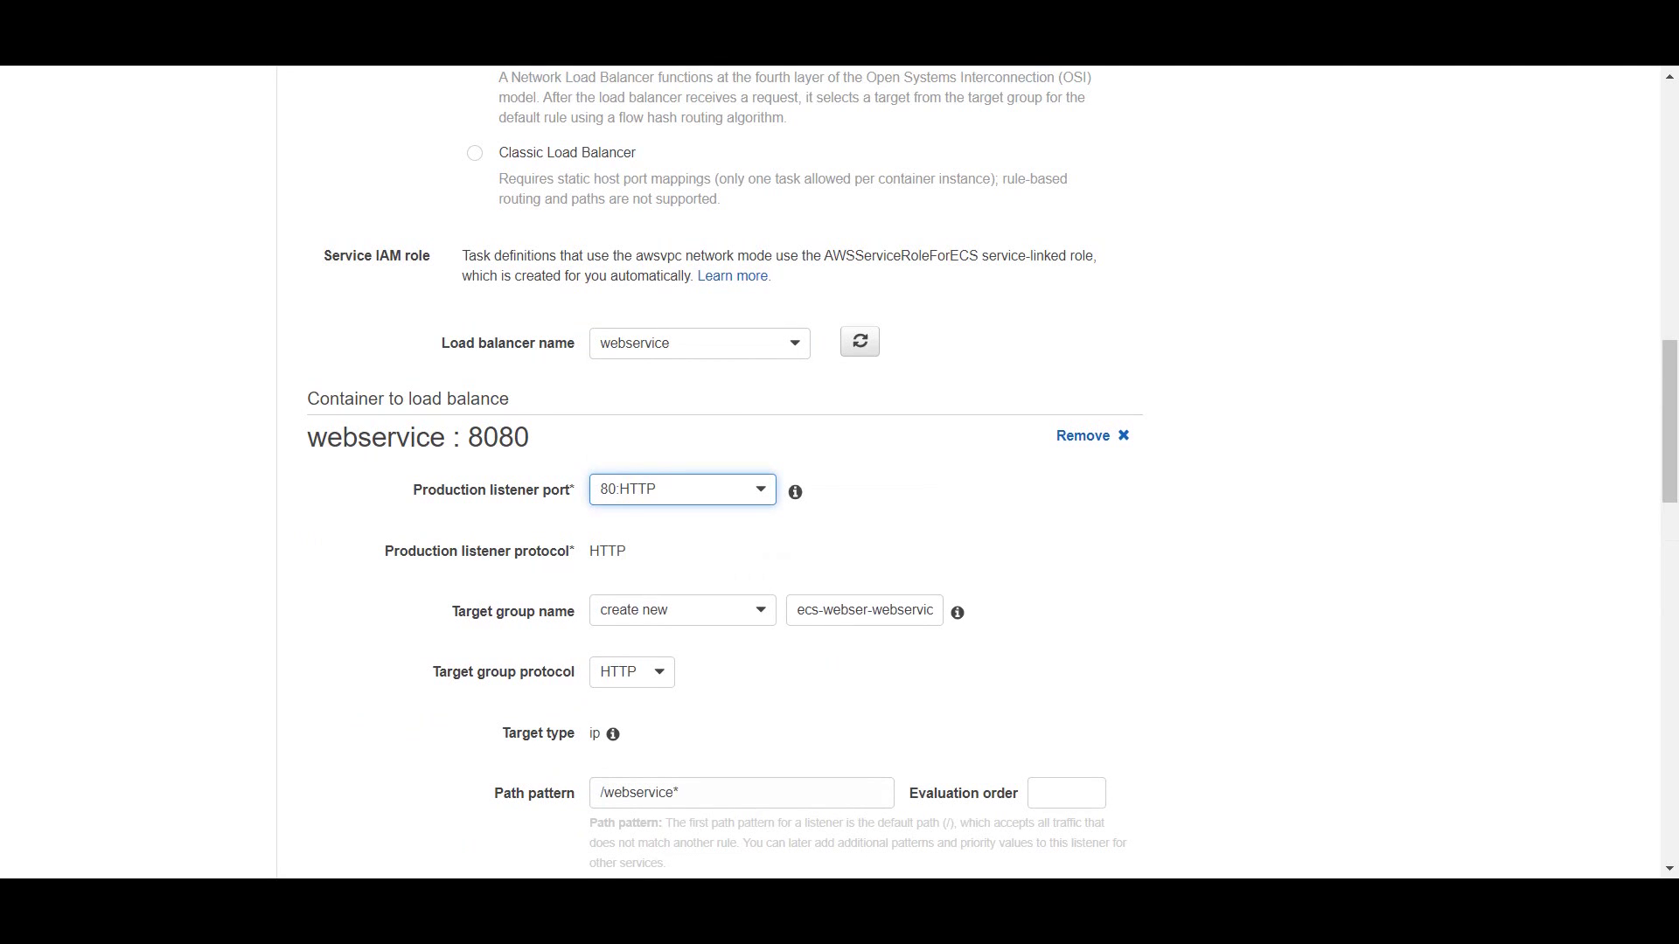
click(683, 610)
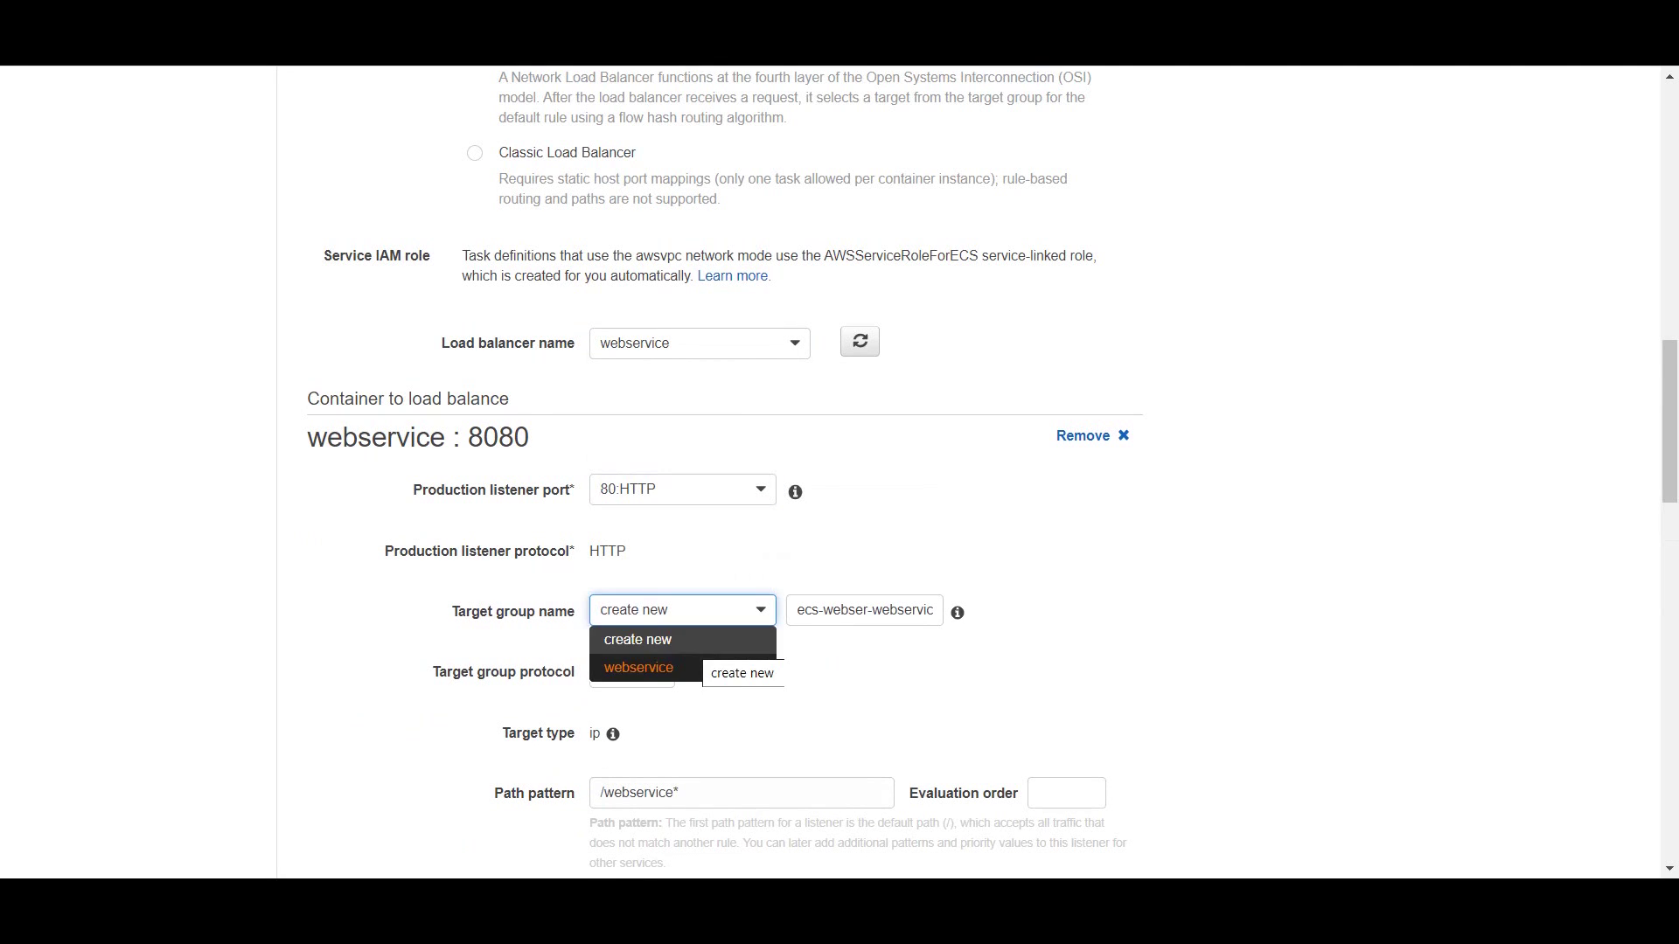
click(689, 668)
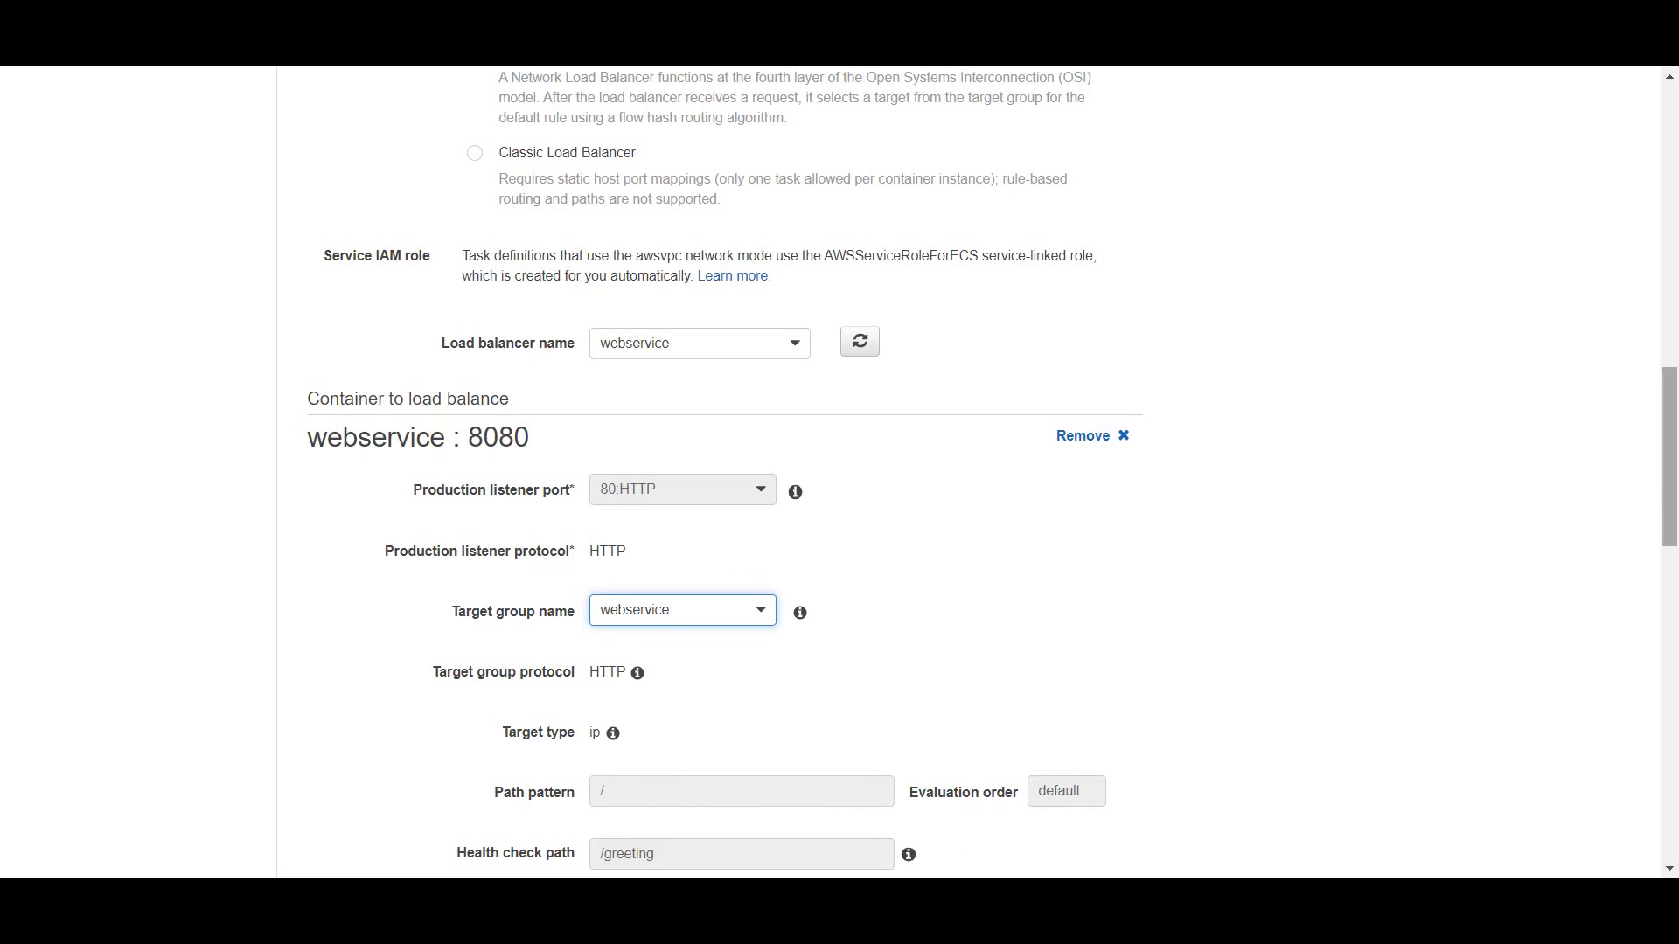
scroll(839, 472, down, 2)
scroll(839, 473, down, 1)
scroll(840, 472, down, 2)
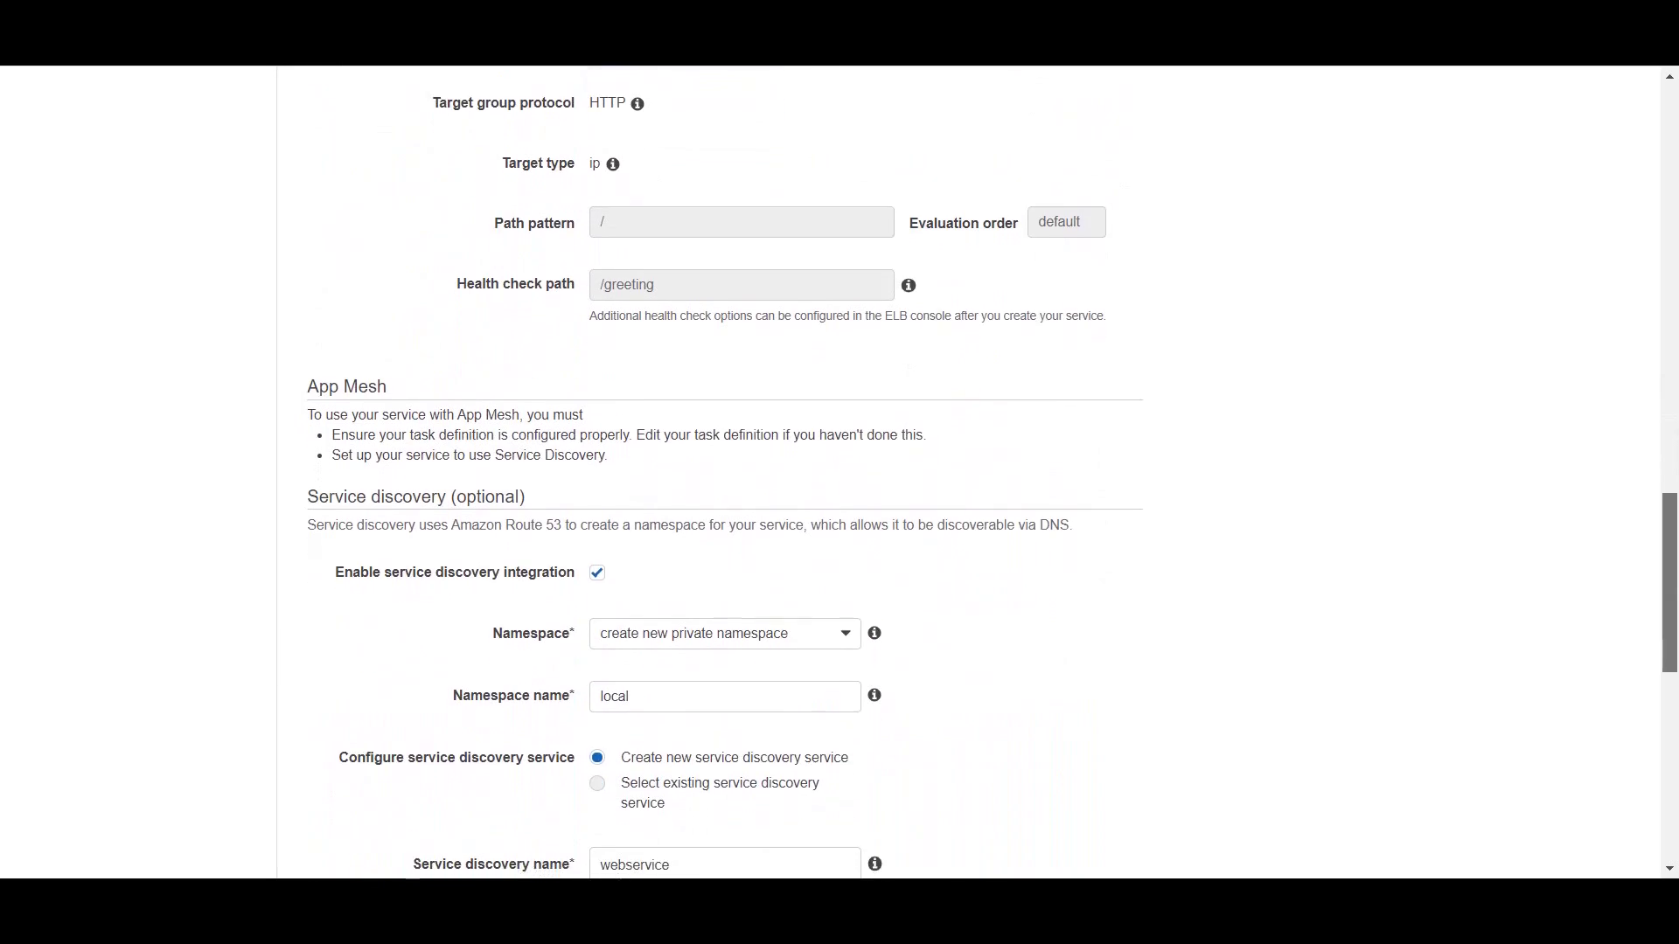
scroll(840, 472, down, 2)
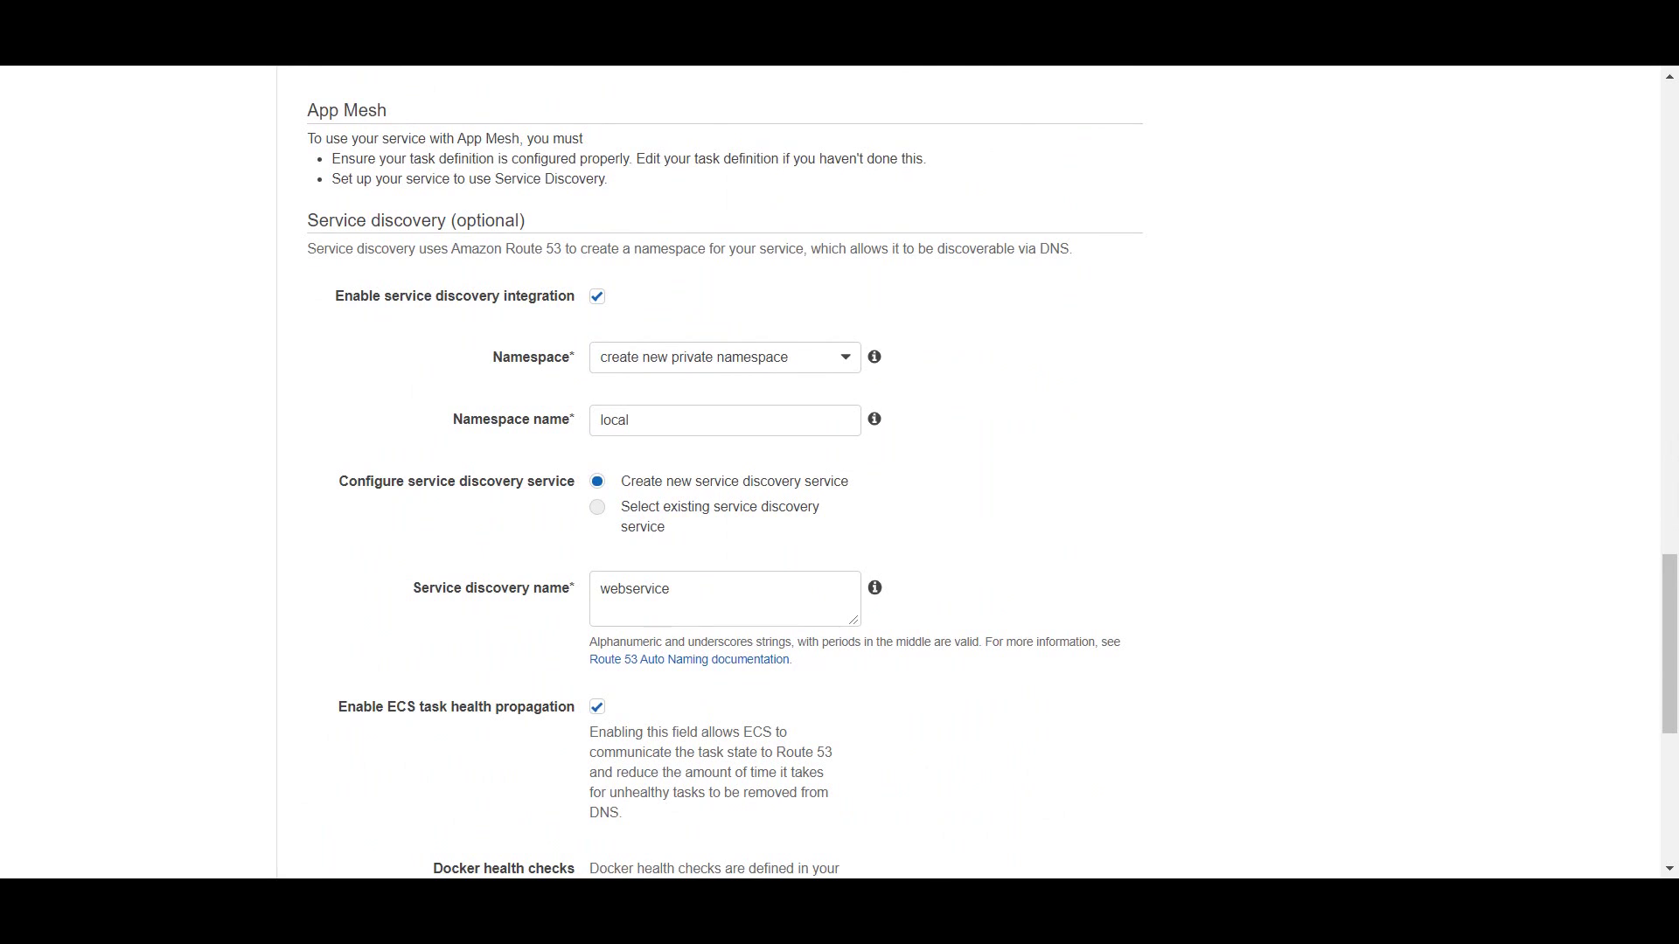
Keep a new private namespace and rename it to webservice.local.
click(724, 357)
click(699, 387)
key(Tab)
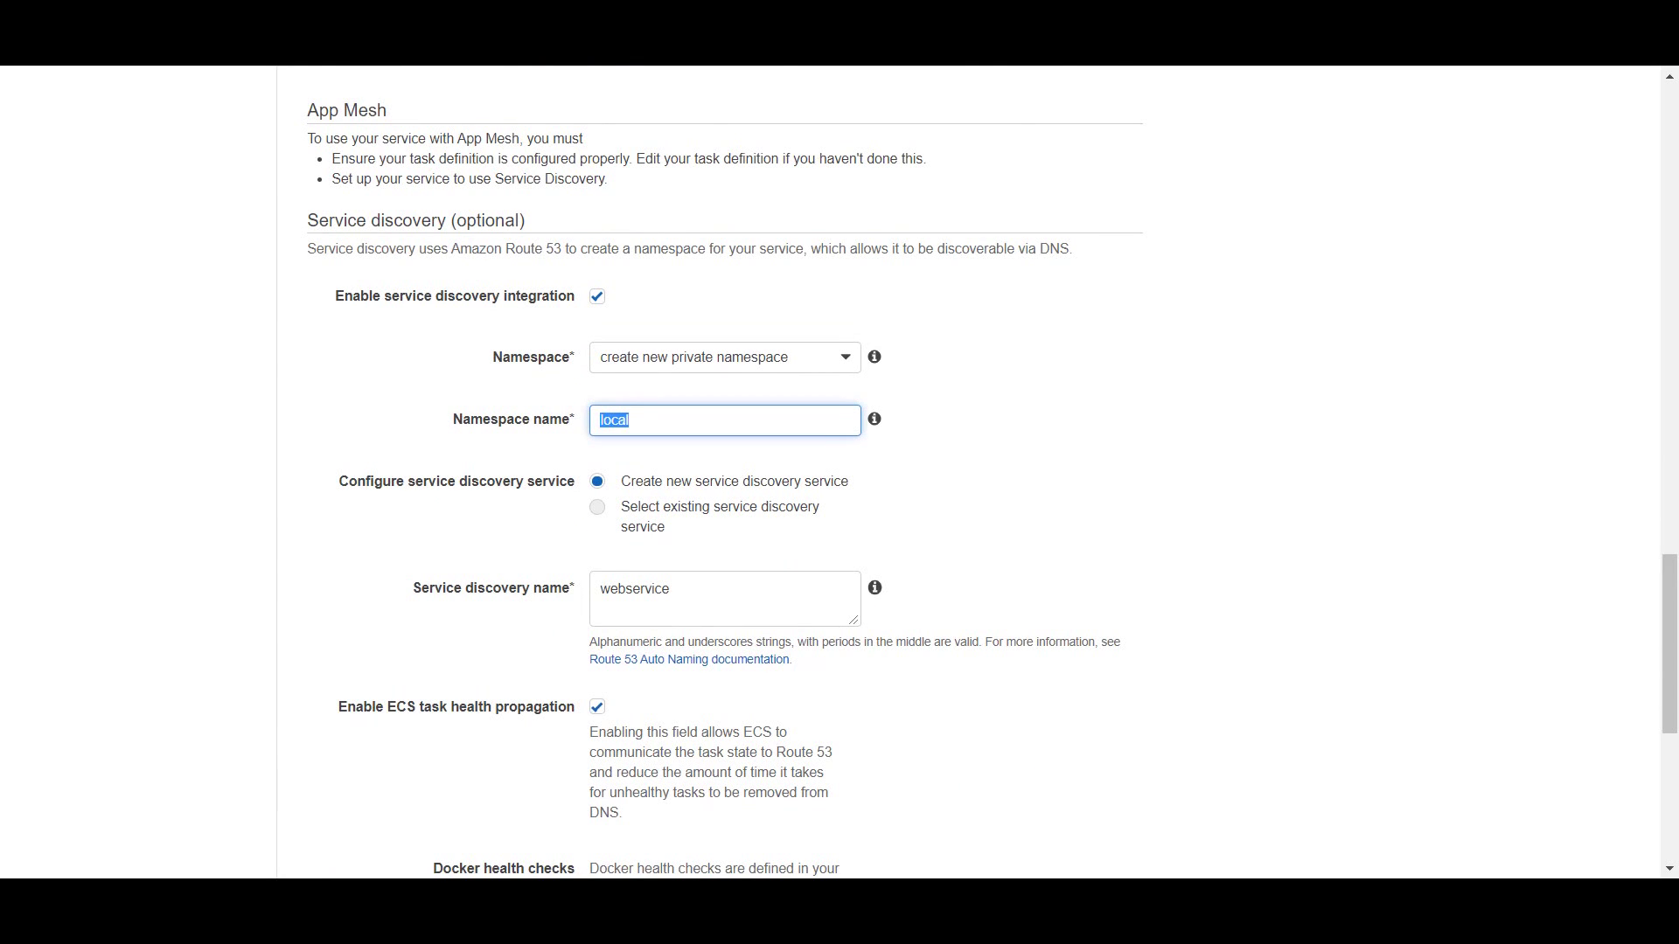
key(Home)
text(webservice/)
key(BackSpace)
text(.)
scroll(839, 472, down, 1)
scroll(839, 473, down, 2)
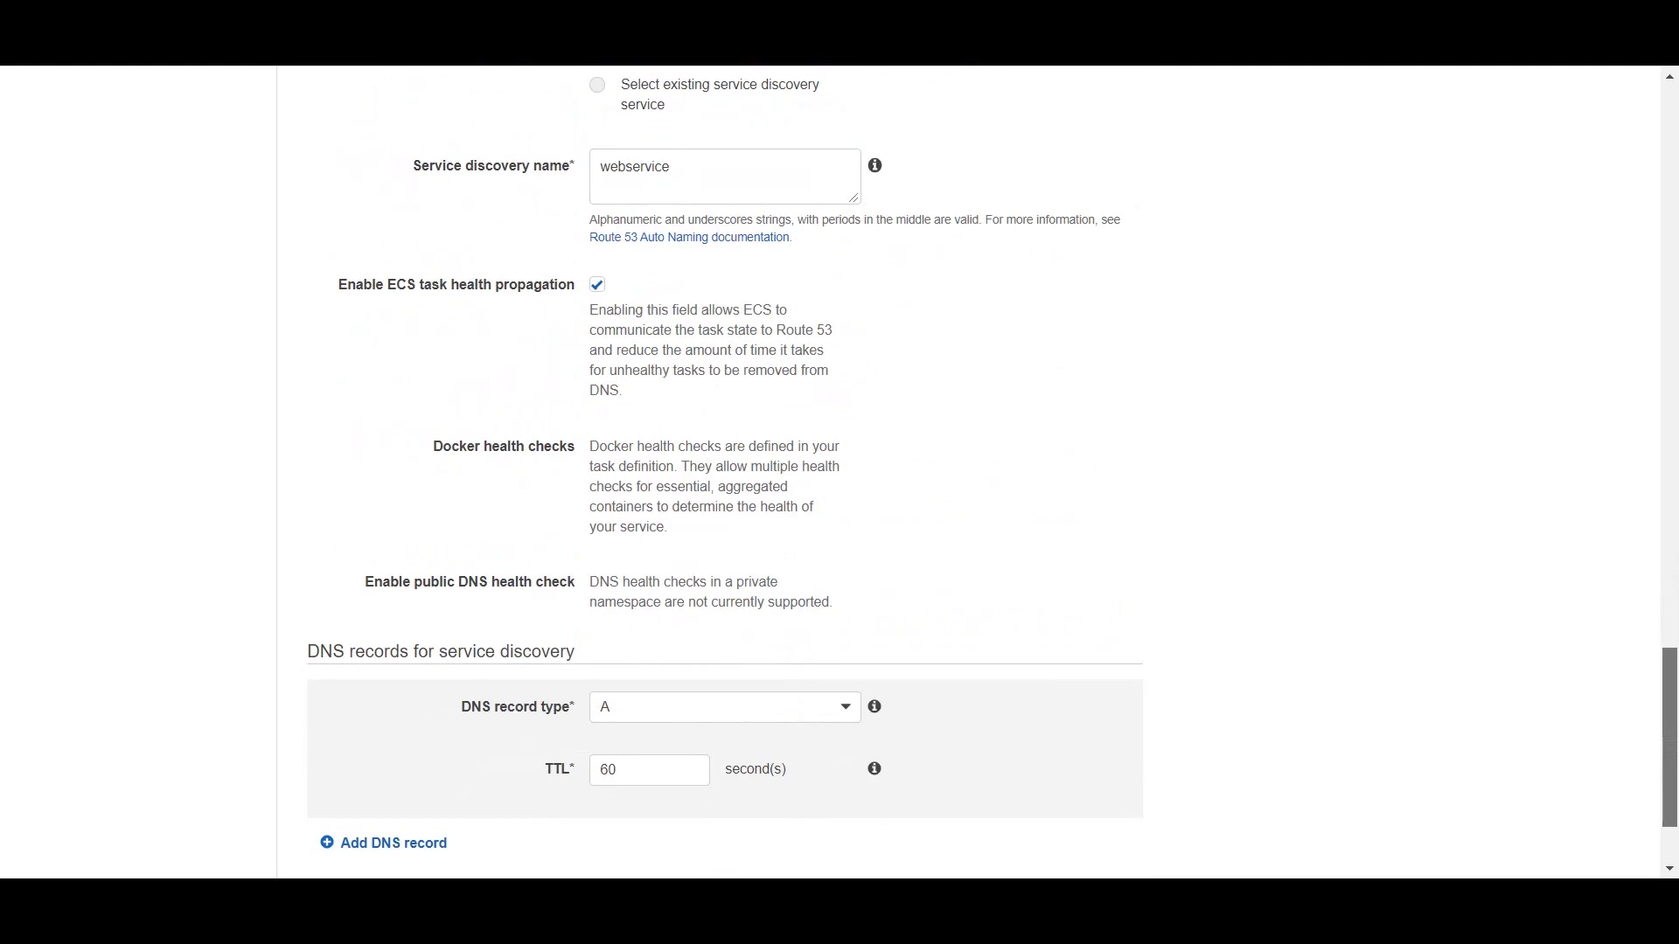
scroll(839, 473, down, 1)
Skip auto scaling, review the settings and create the webservice service.
click(1097, 794)
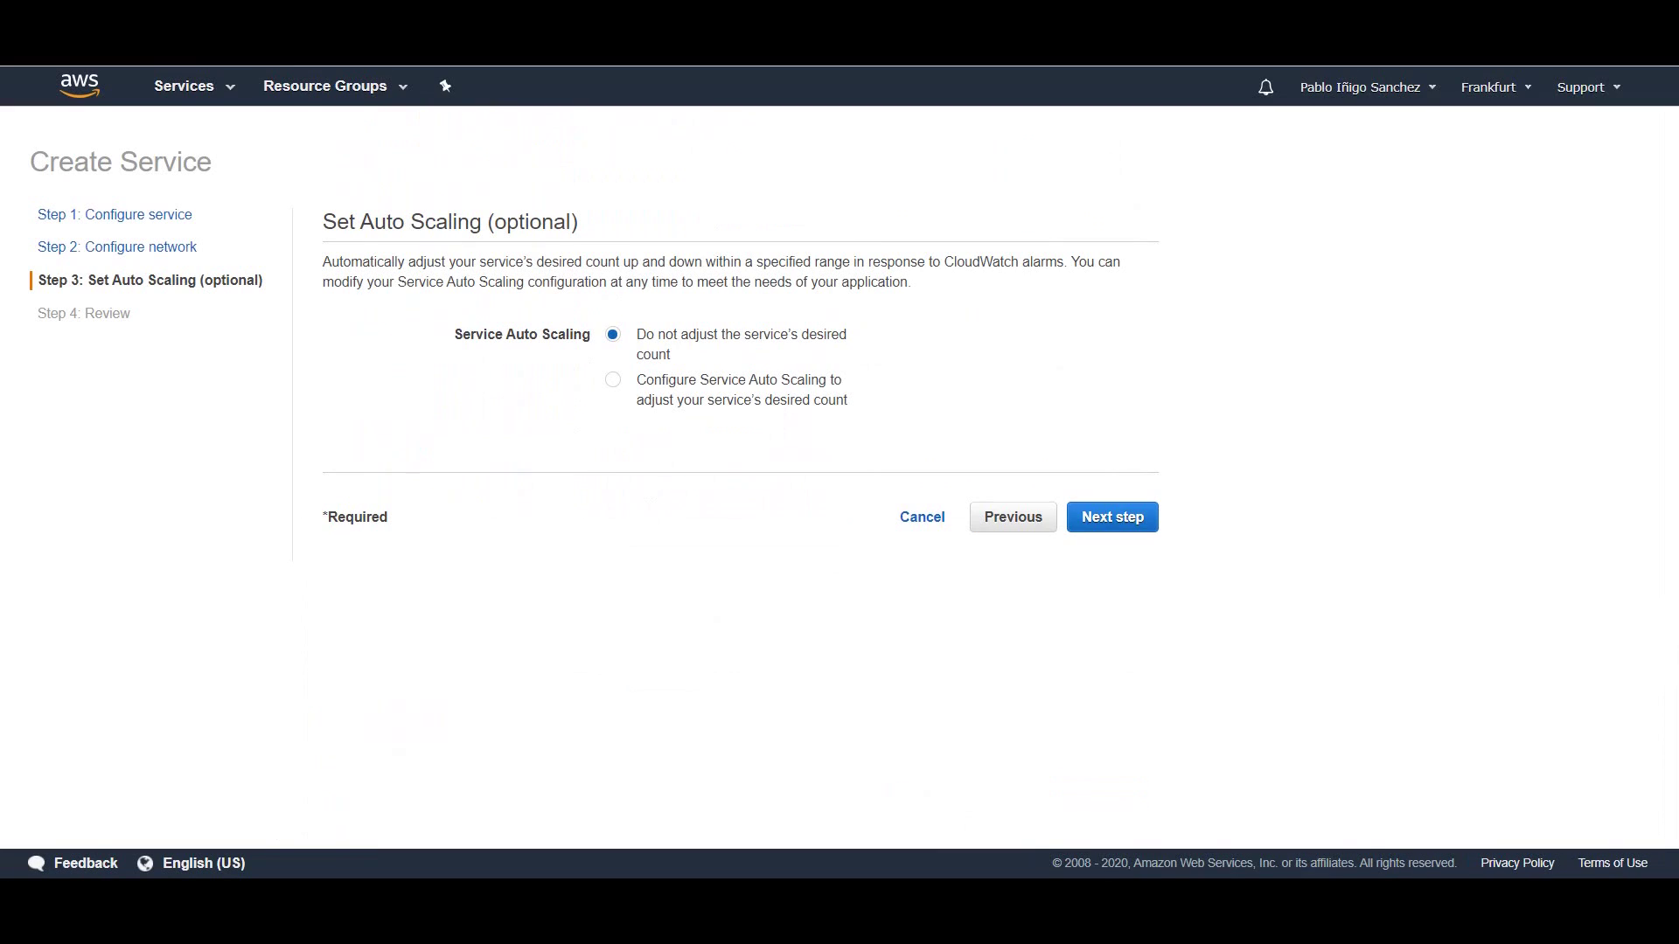
click(1112, 517)
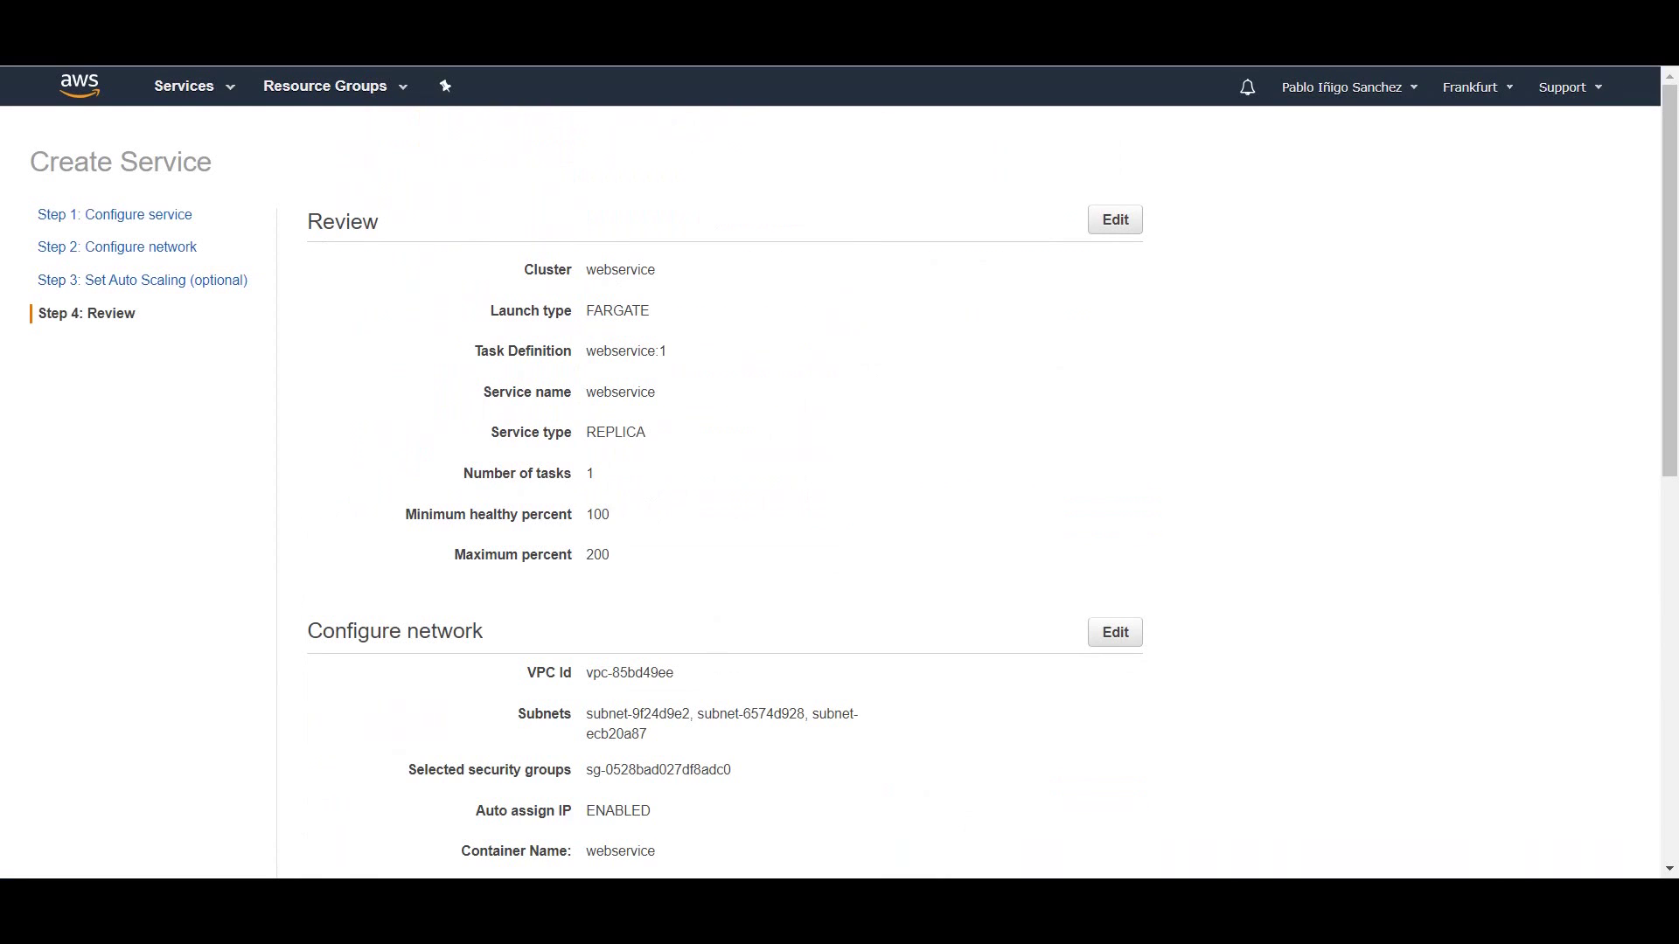
scroll(840, 472, down, 1)
scroll(840, 472, down, 1)
scroll(840, 472, down, 2)
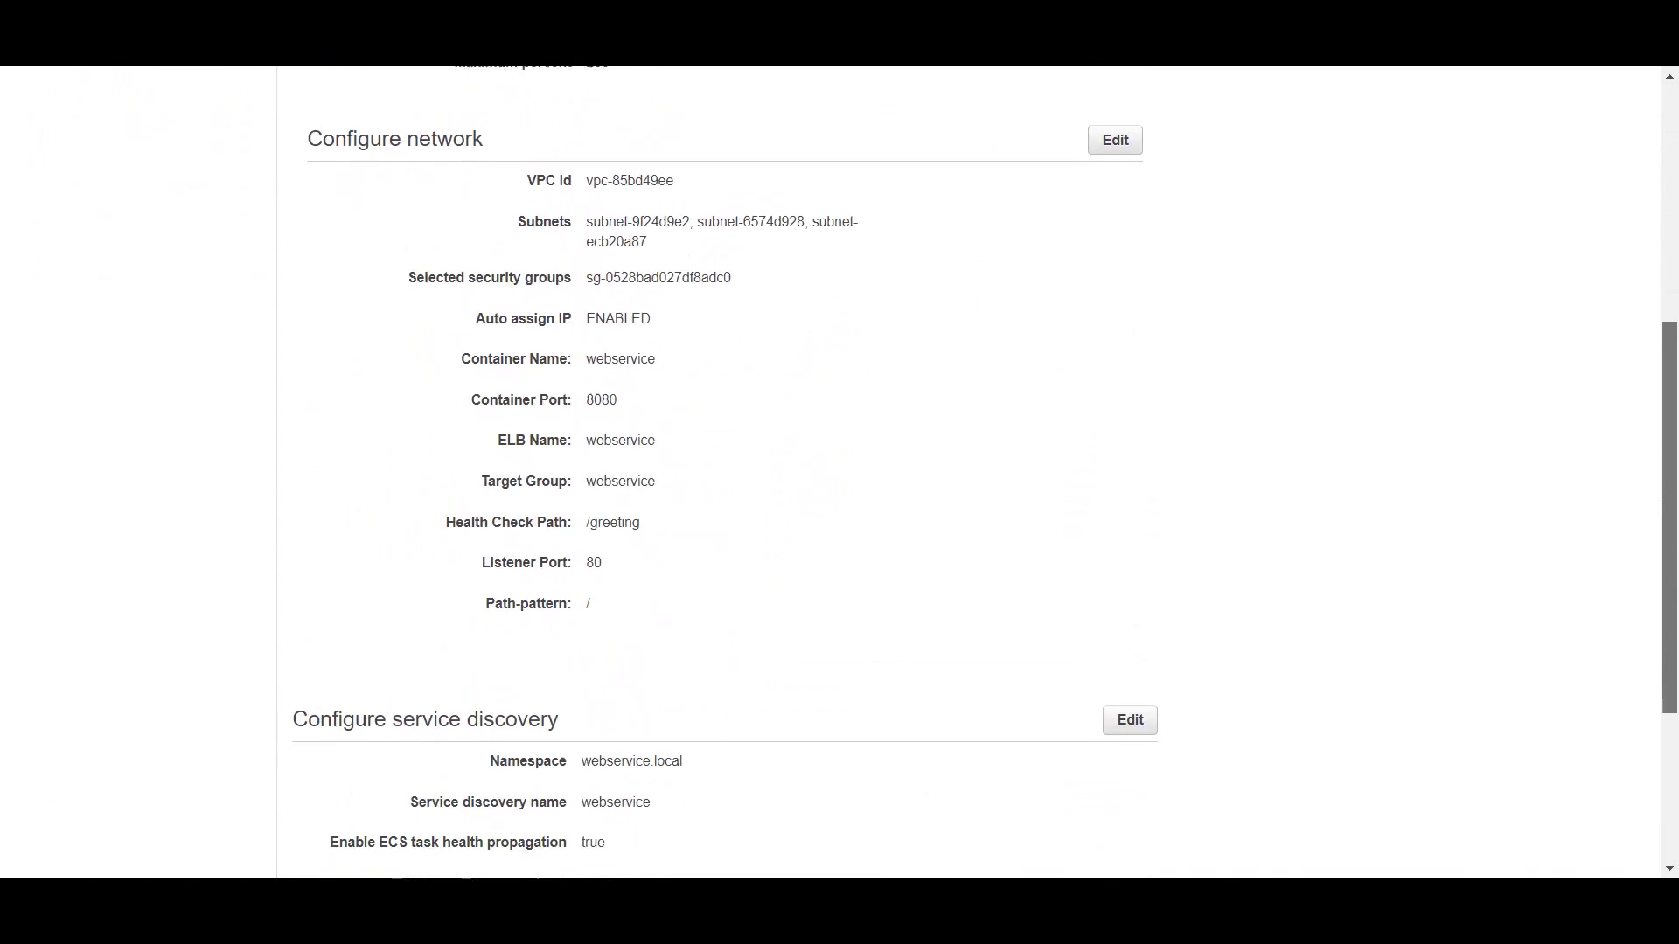
scroll(840, 473, down, 1)
scroll(840, 472, down, 1)
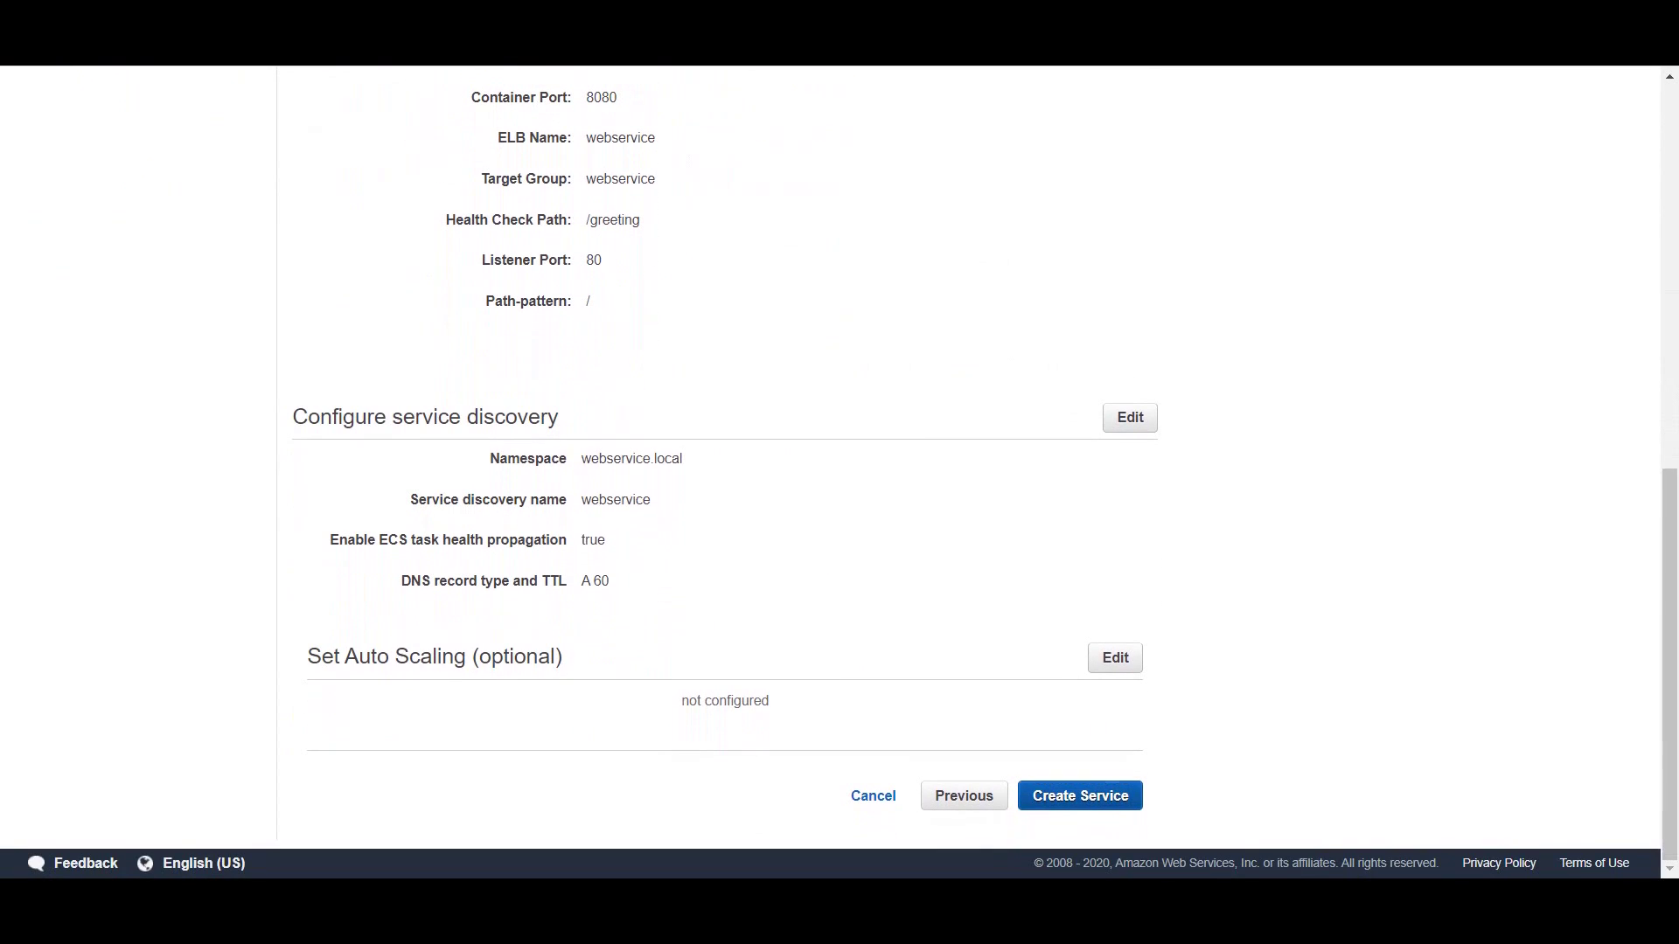
click(1080, 794)
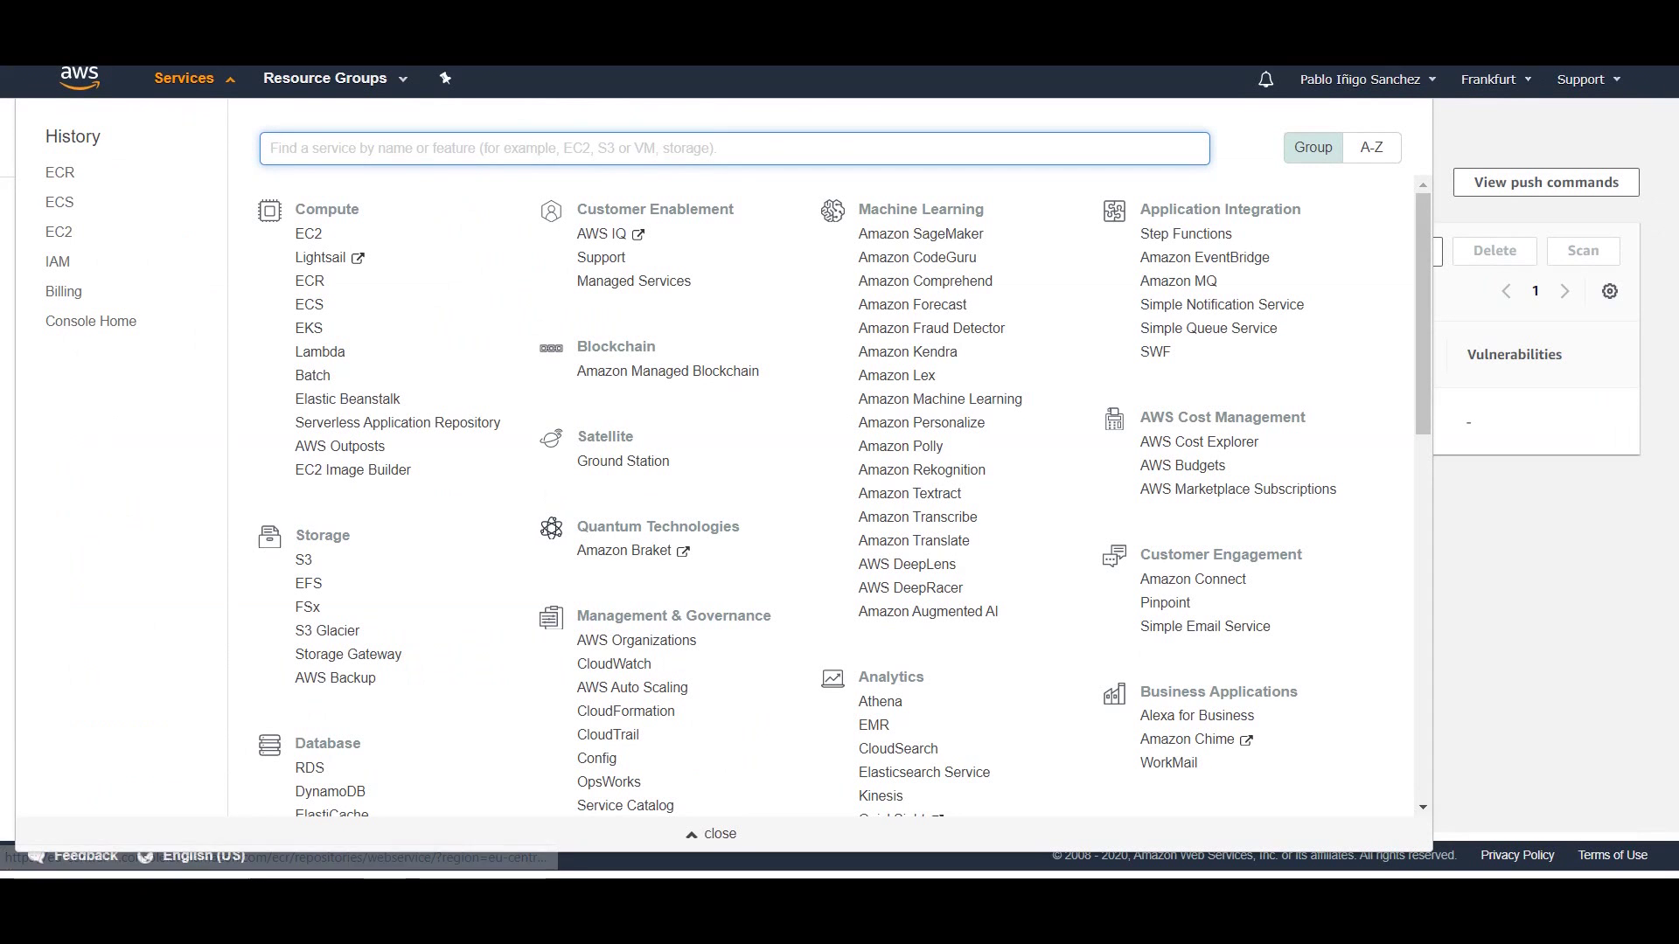
text(aws clo)
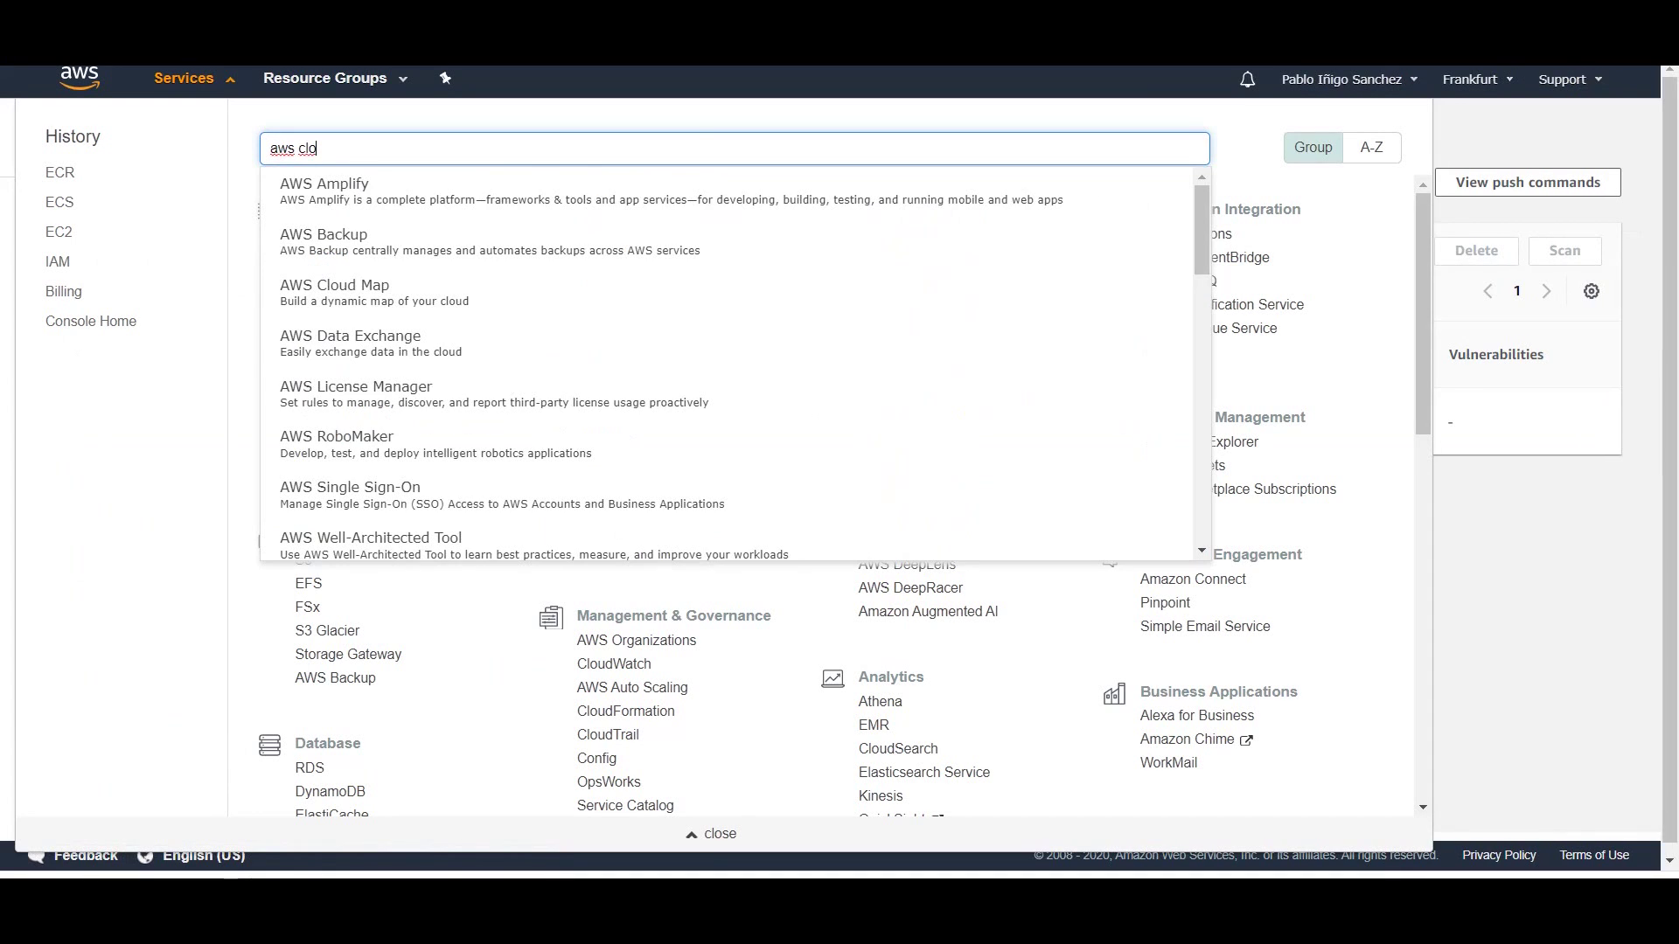
text(ud m)
View the webservice.local namespace in Cloud Map and its private hosted zone in Route 53.
click(846, 301)
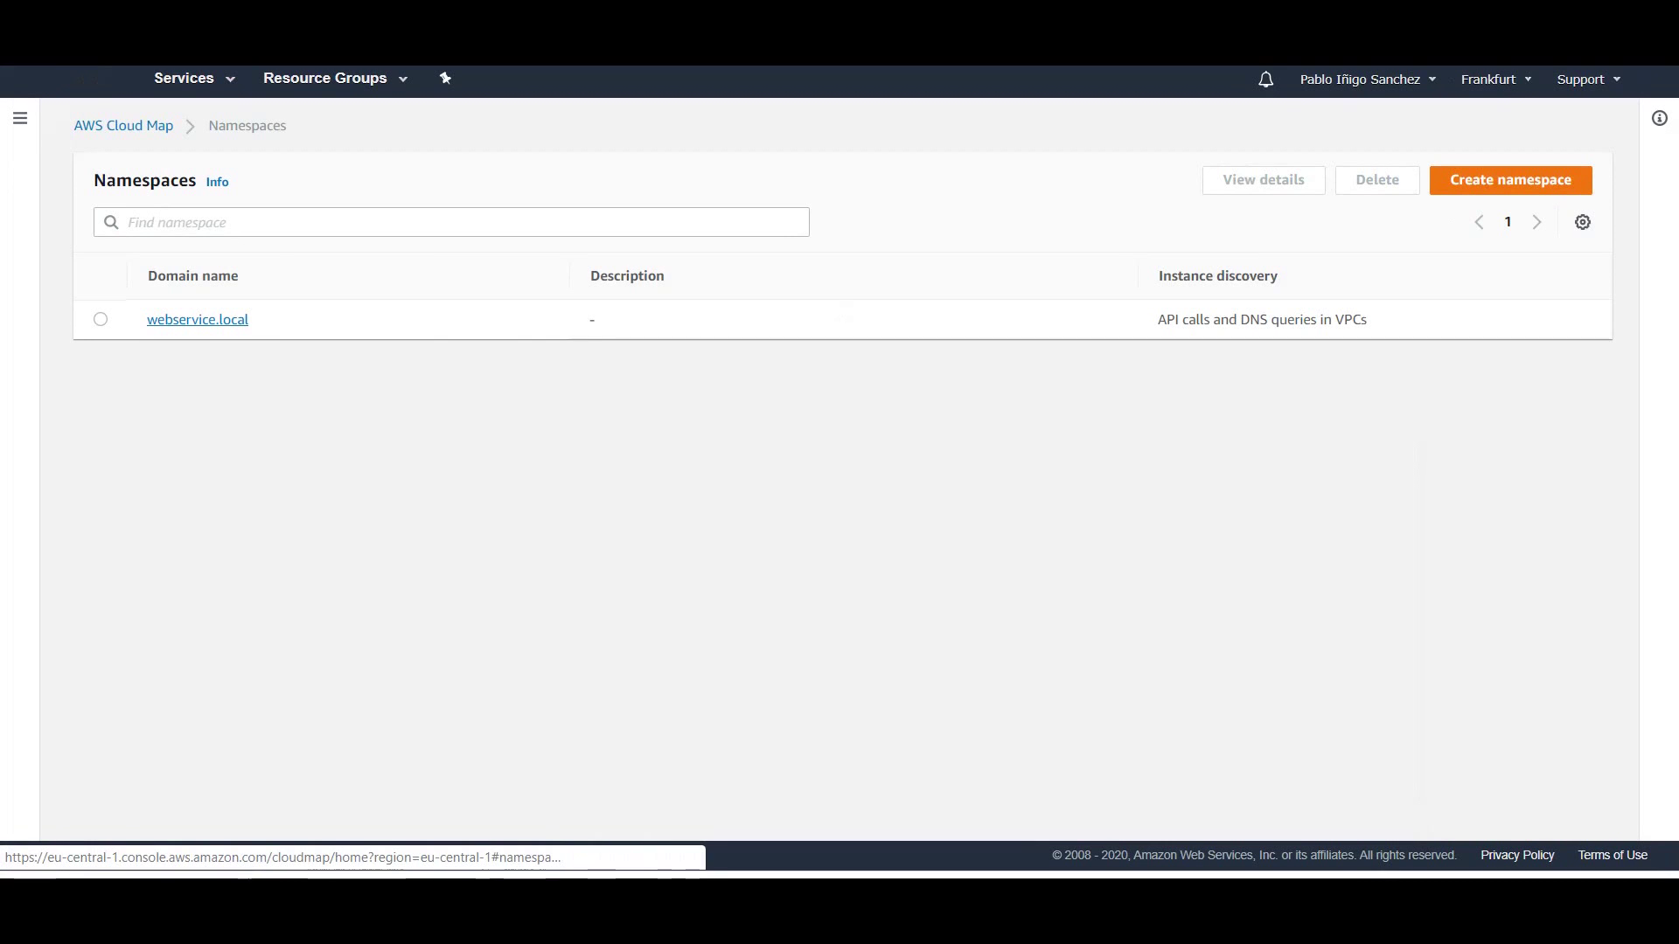
click(197, 319)
key(alt+s)
text(rout)
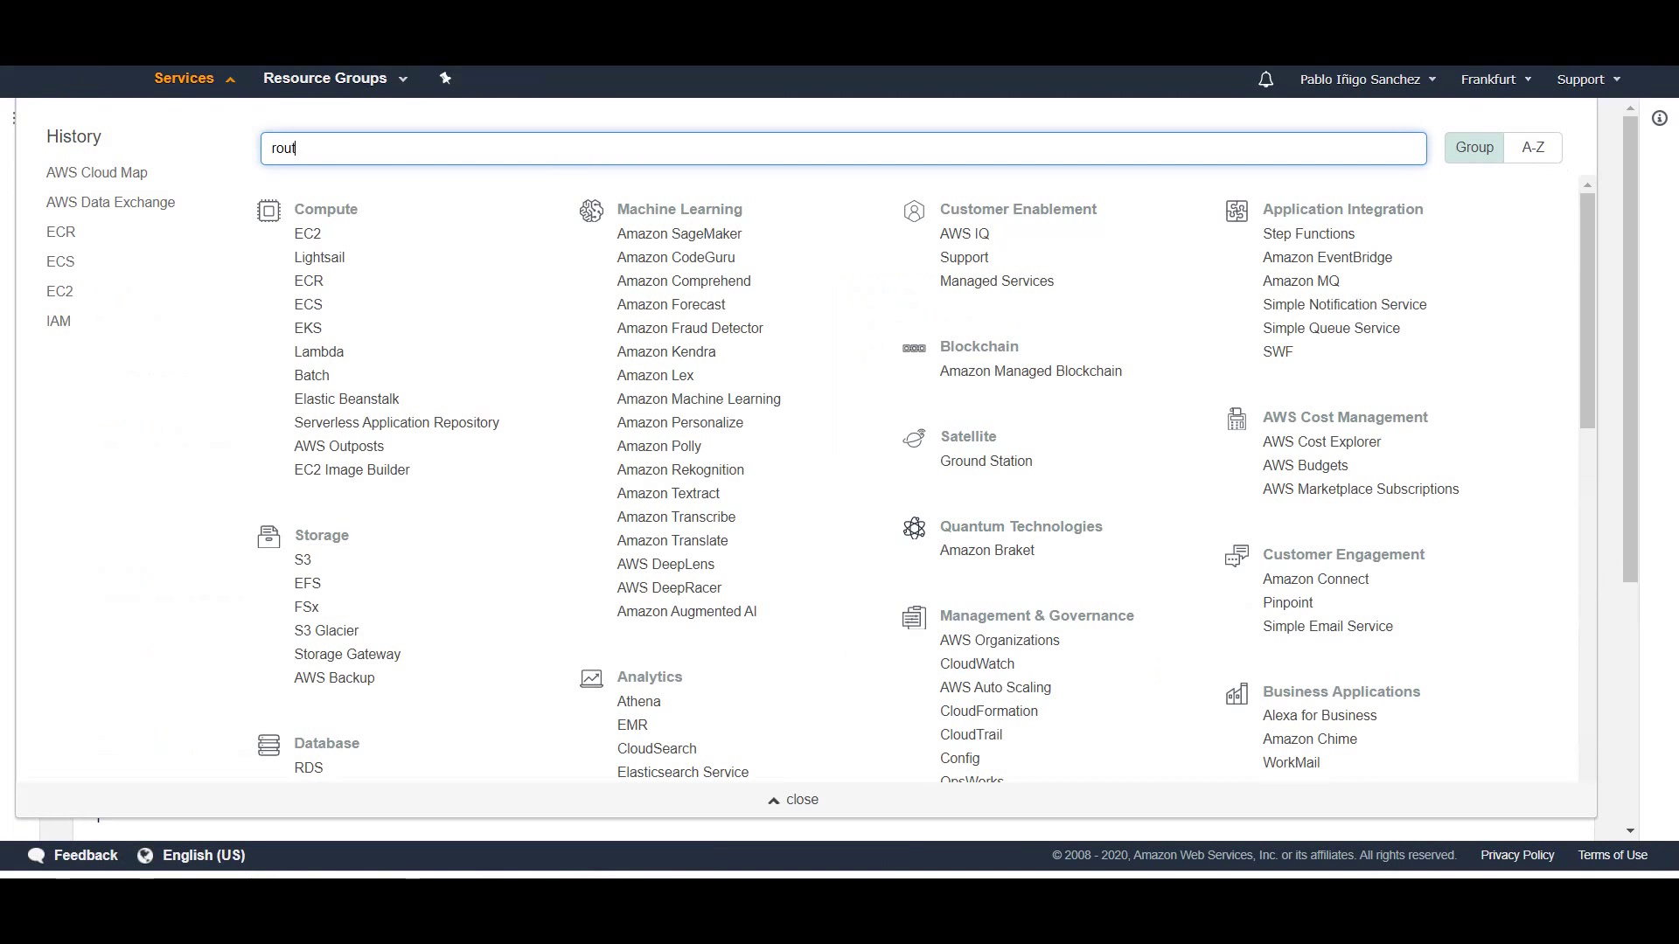
text(e)
key(Return)
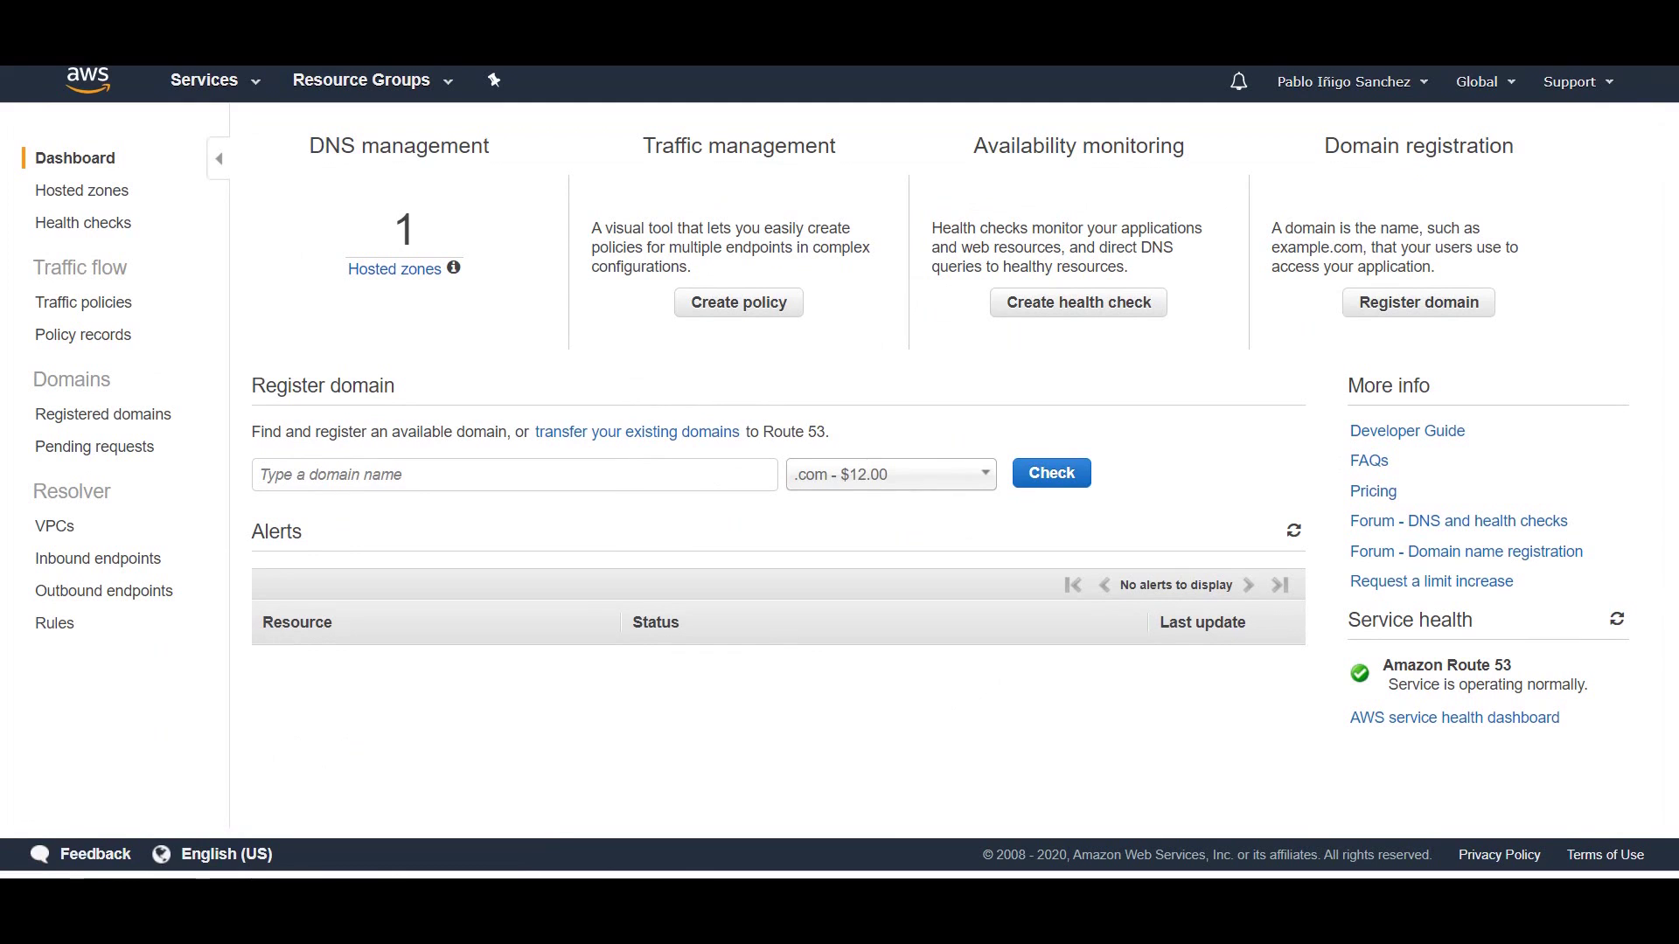
click(397, 272)
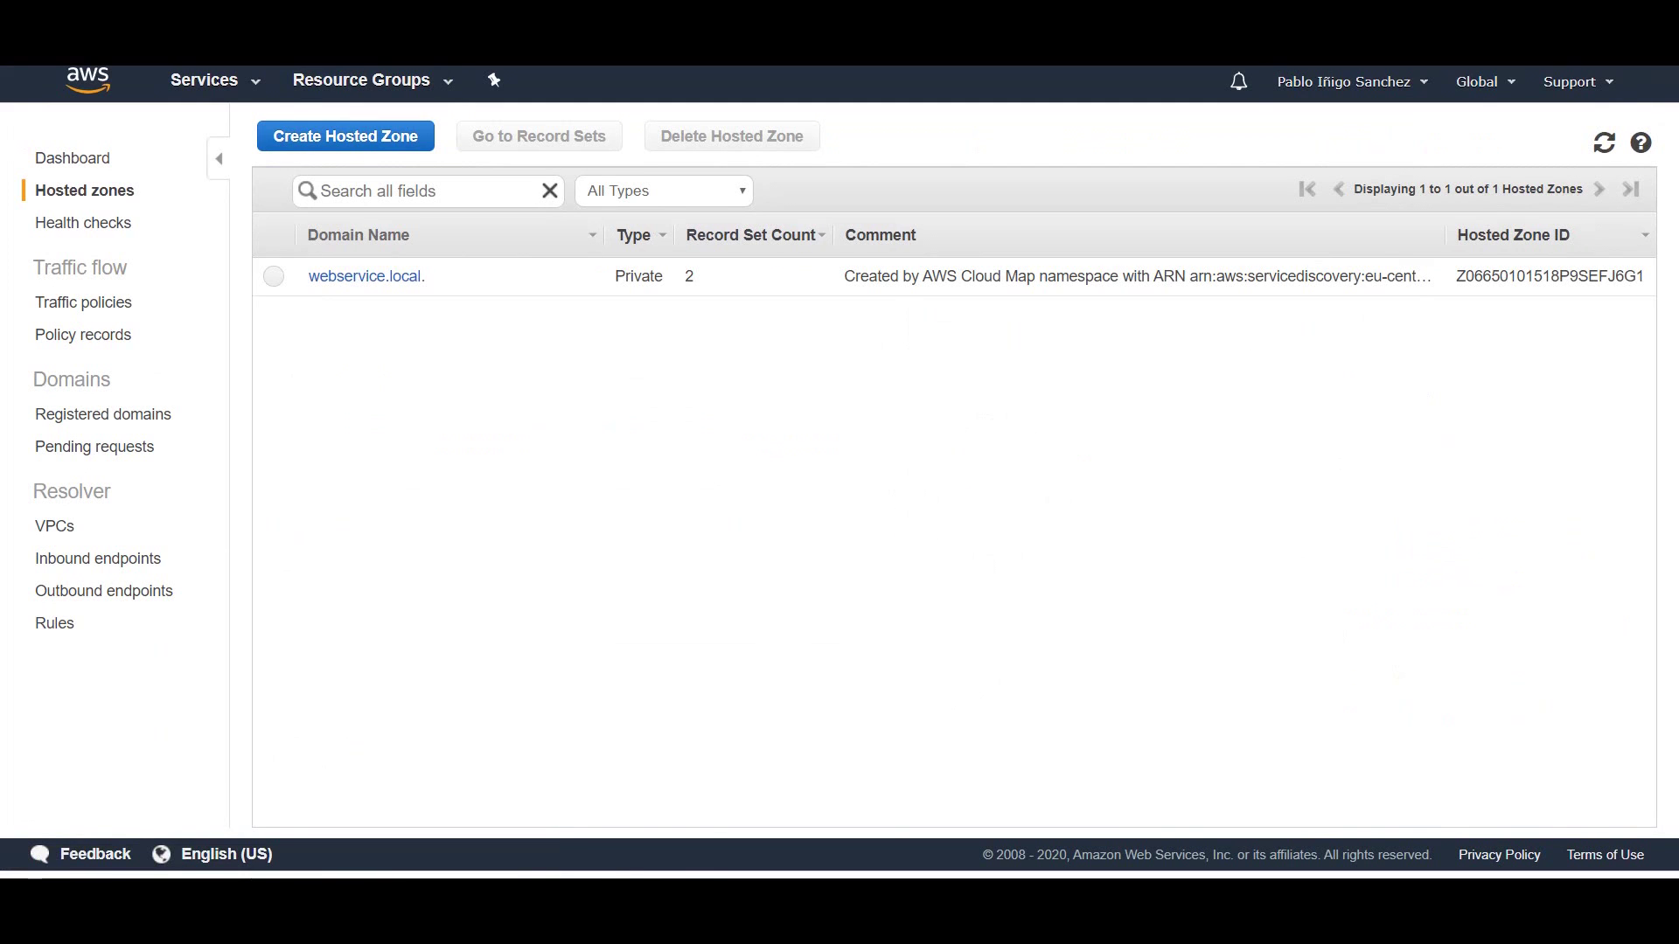
click(366, 277)
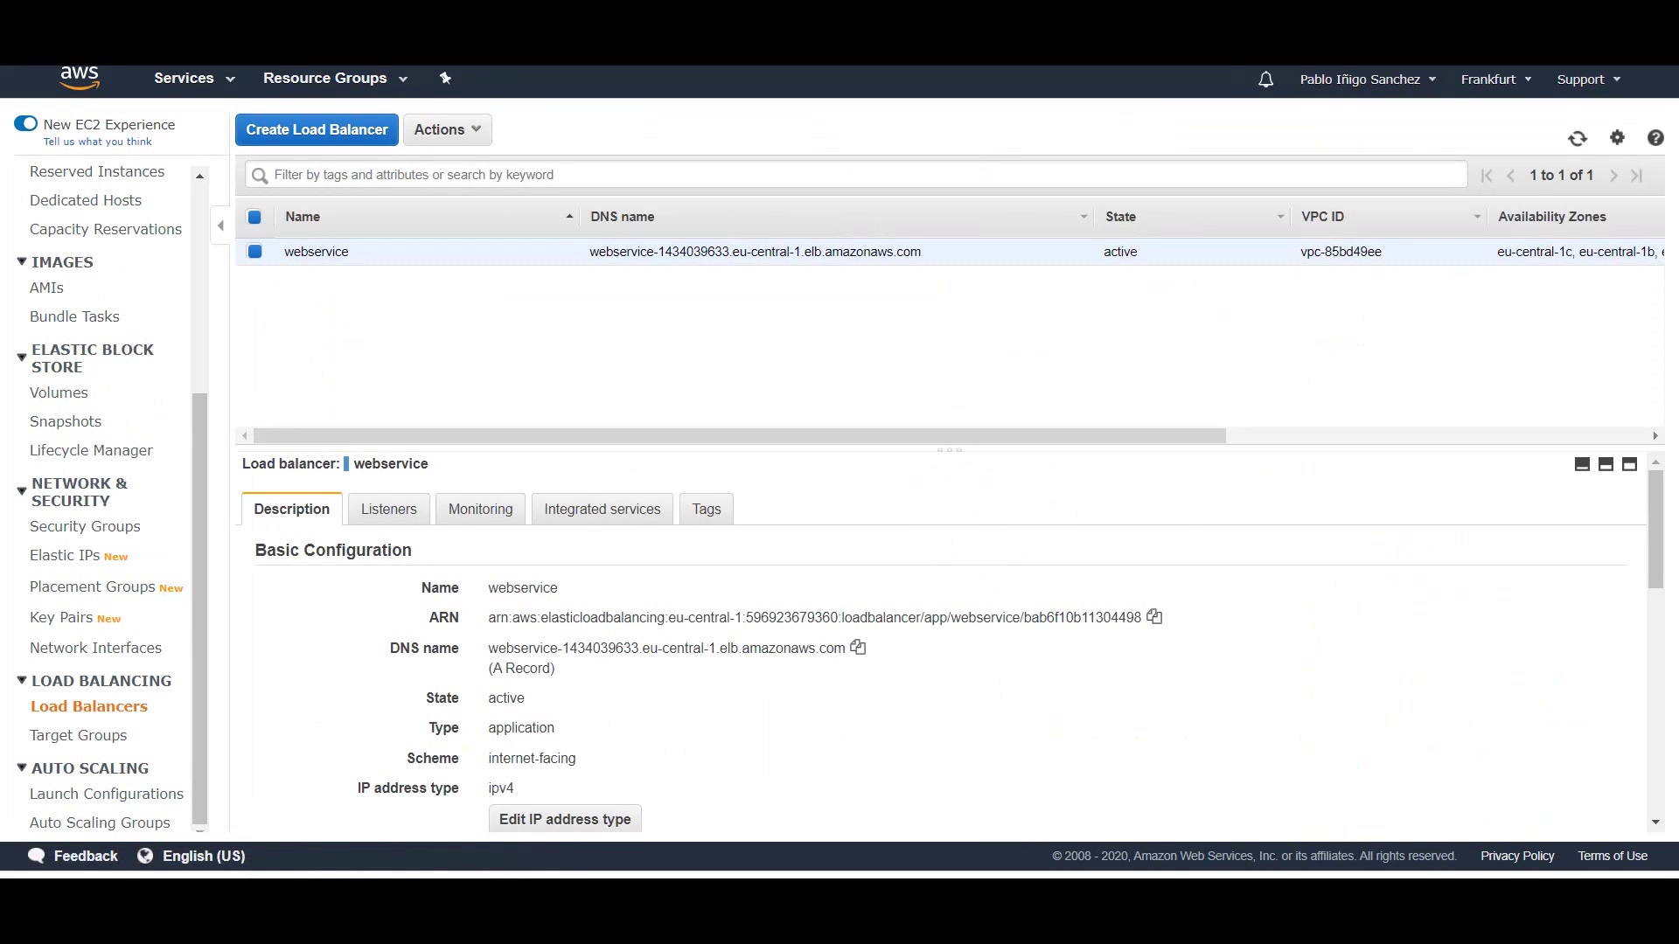
View the routing rules of the webservice load balancer's HTTP:80 listener.
click(388, 509)
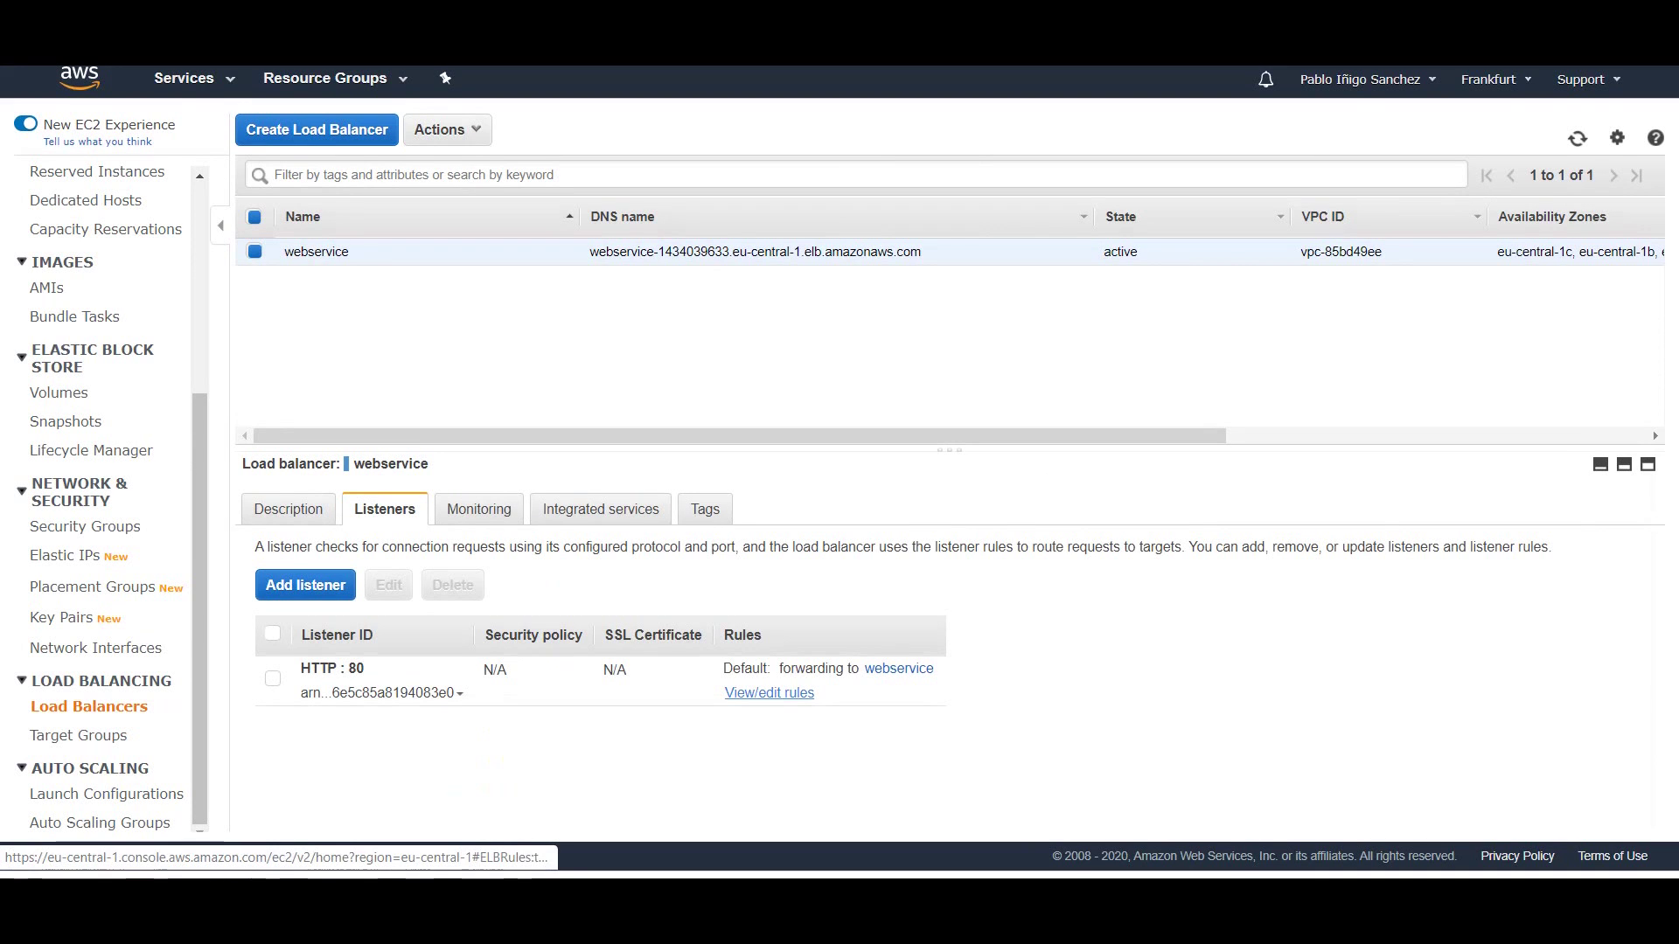
click(768, 694)
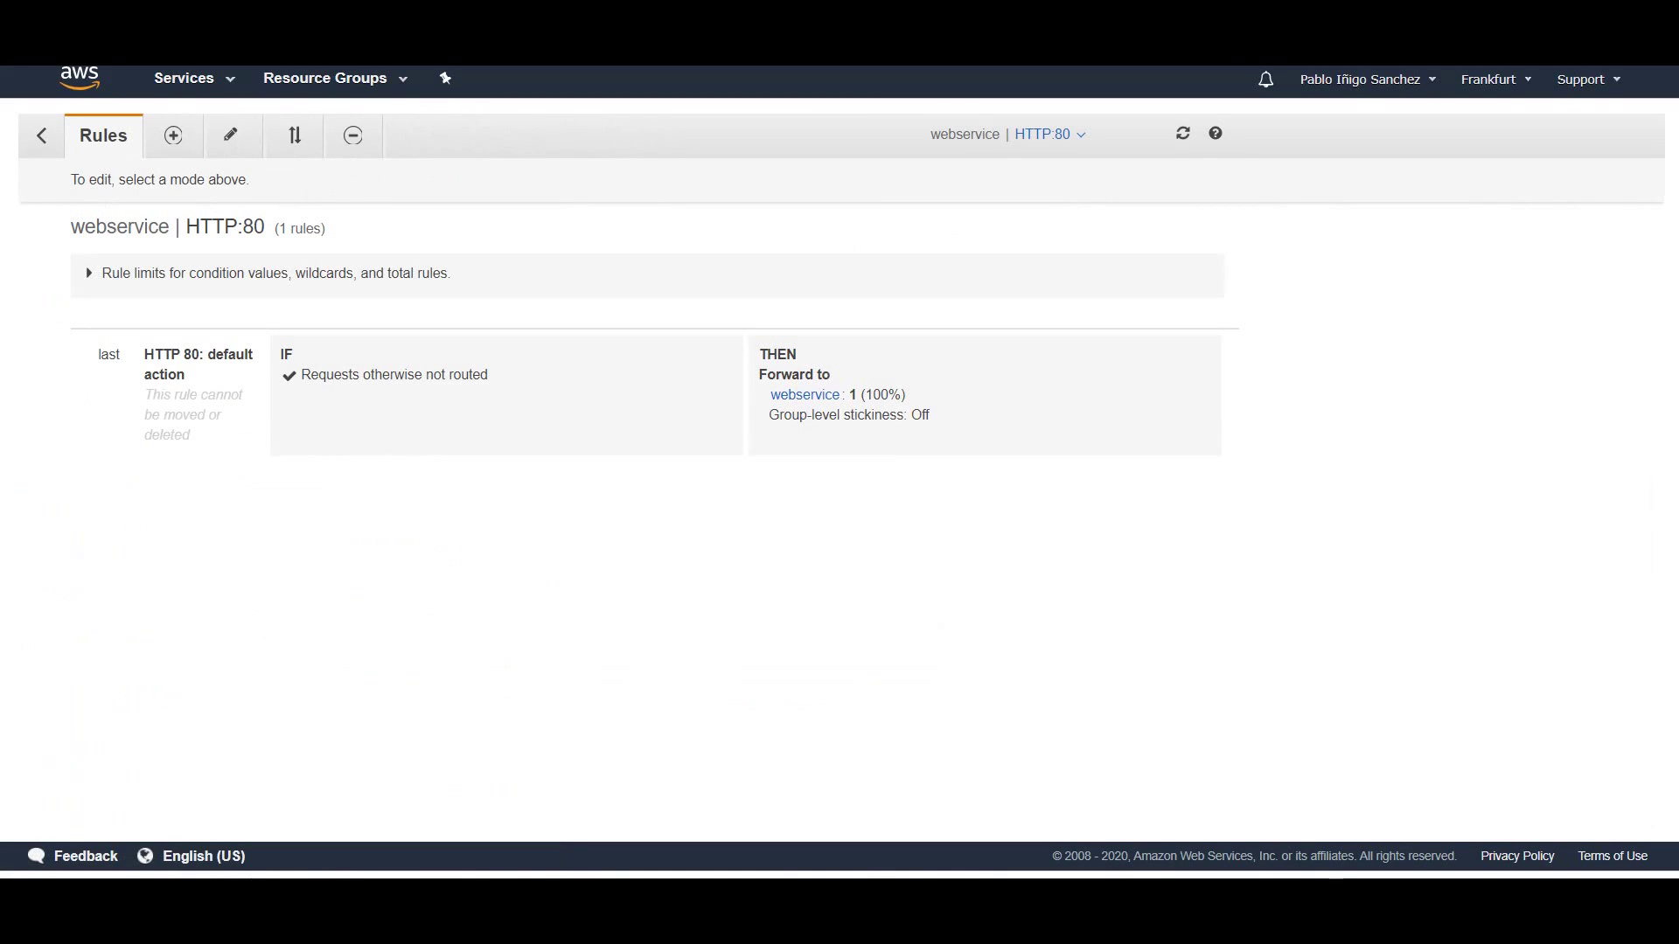
Insert a new rule above the default with a Path condition of /greeting.
click(230, 135)
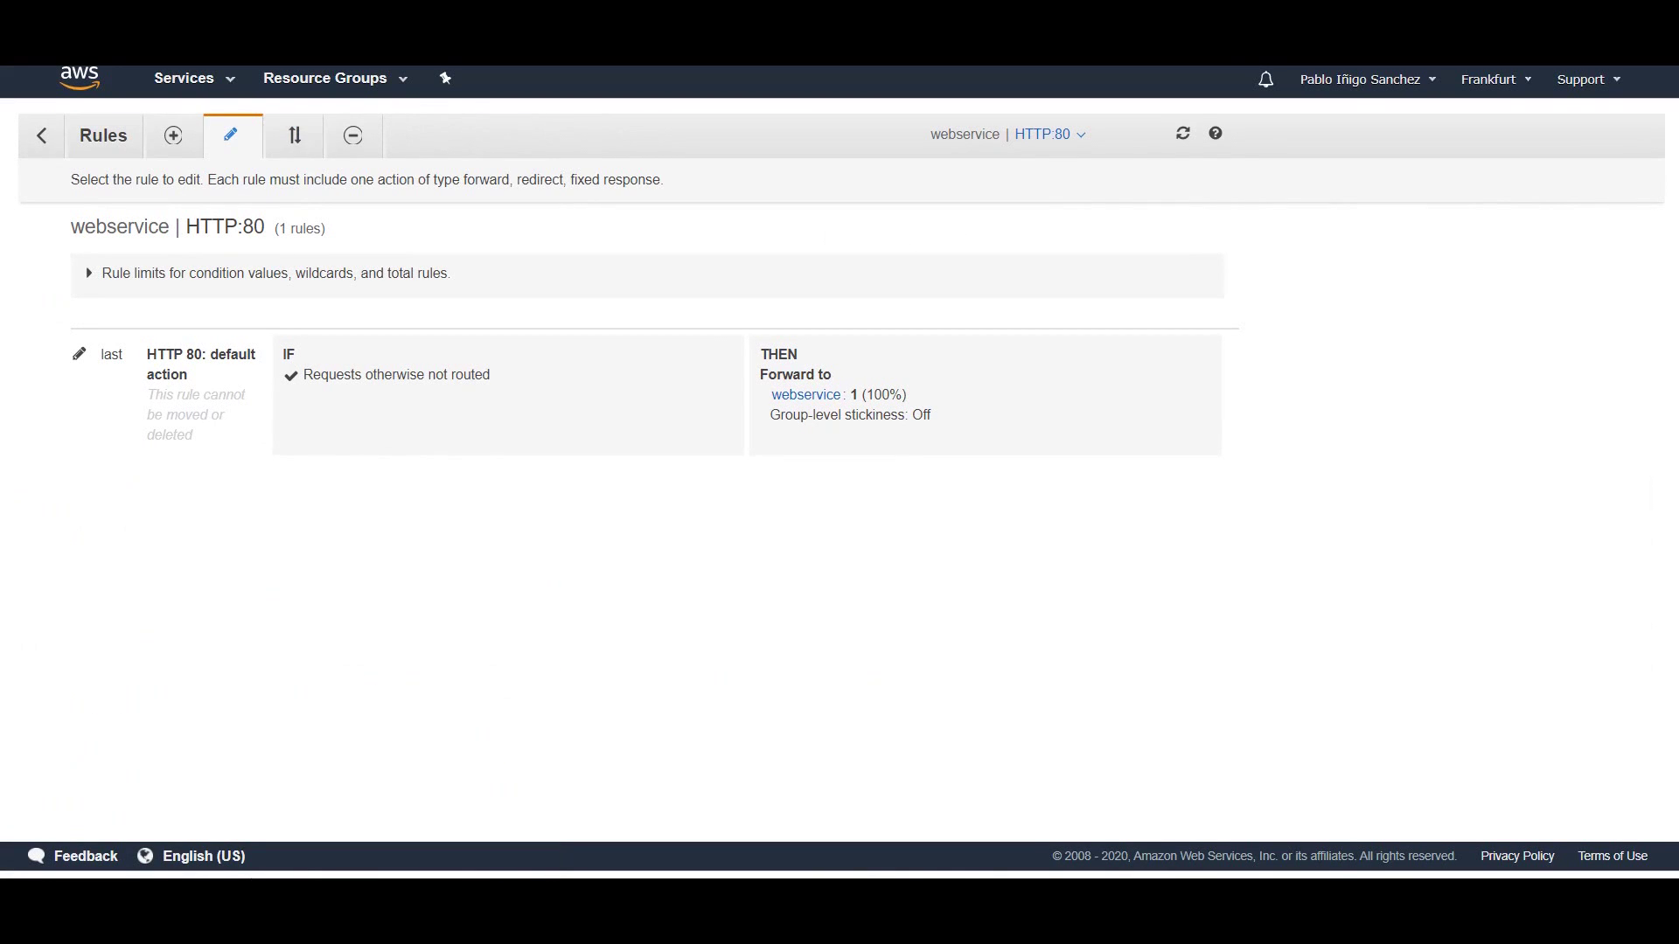
click(172, 135)
click(655, 342)
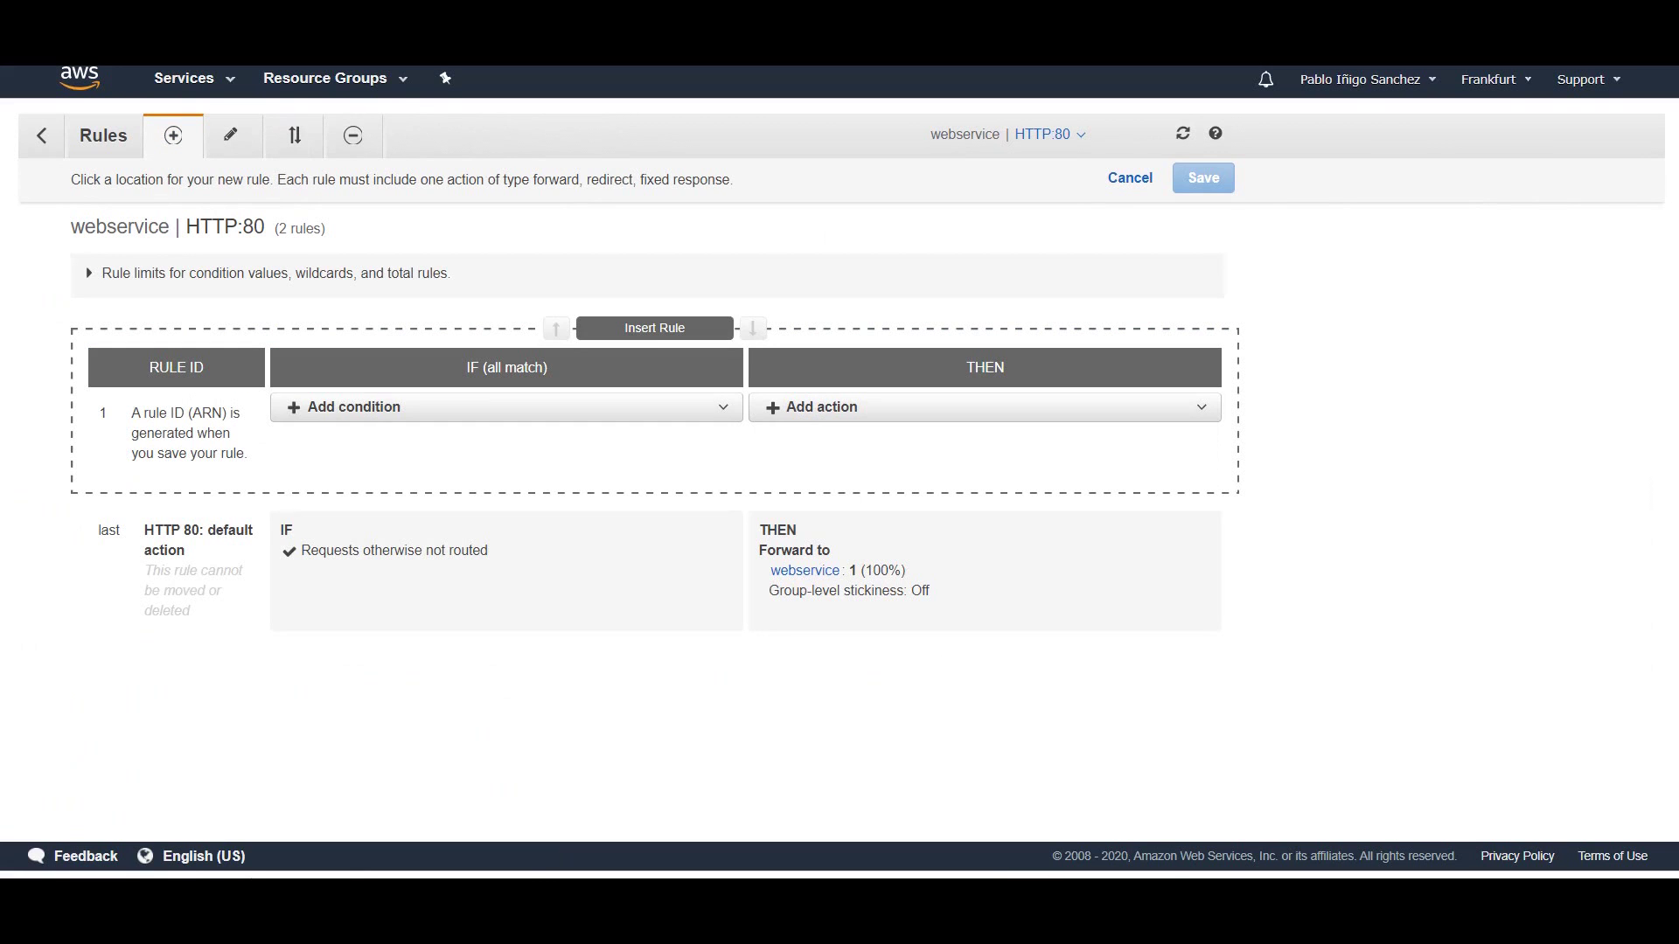
click(507, 407)
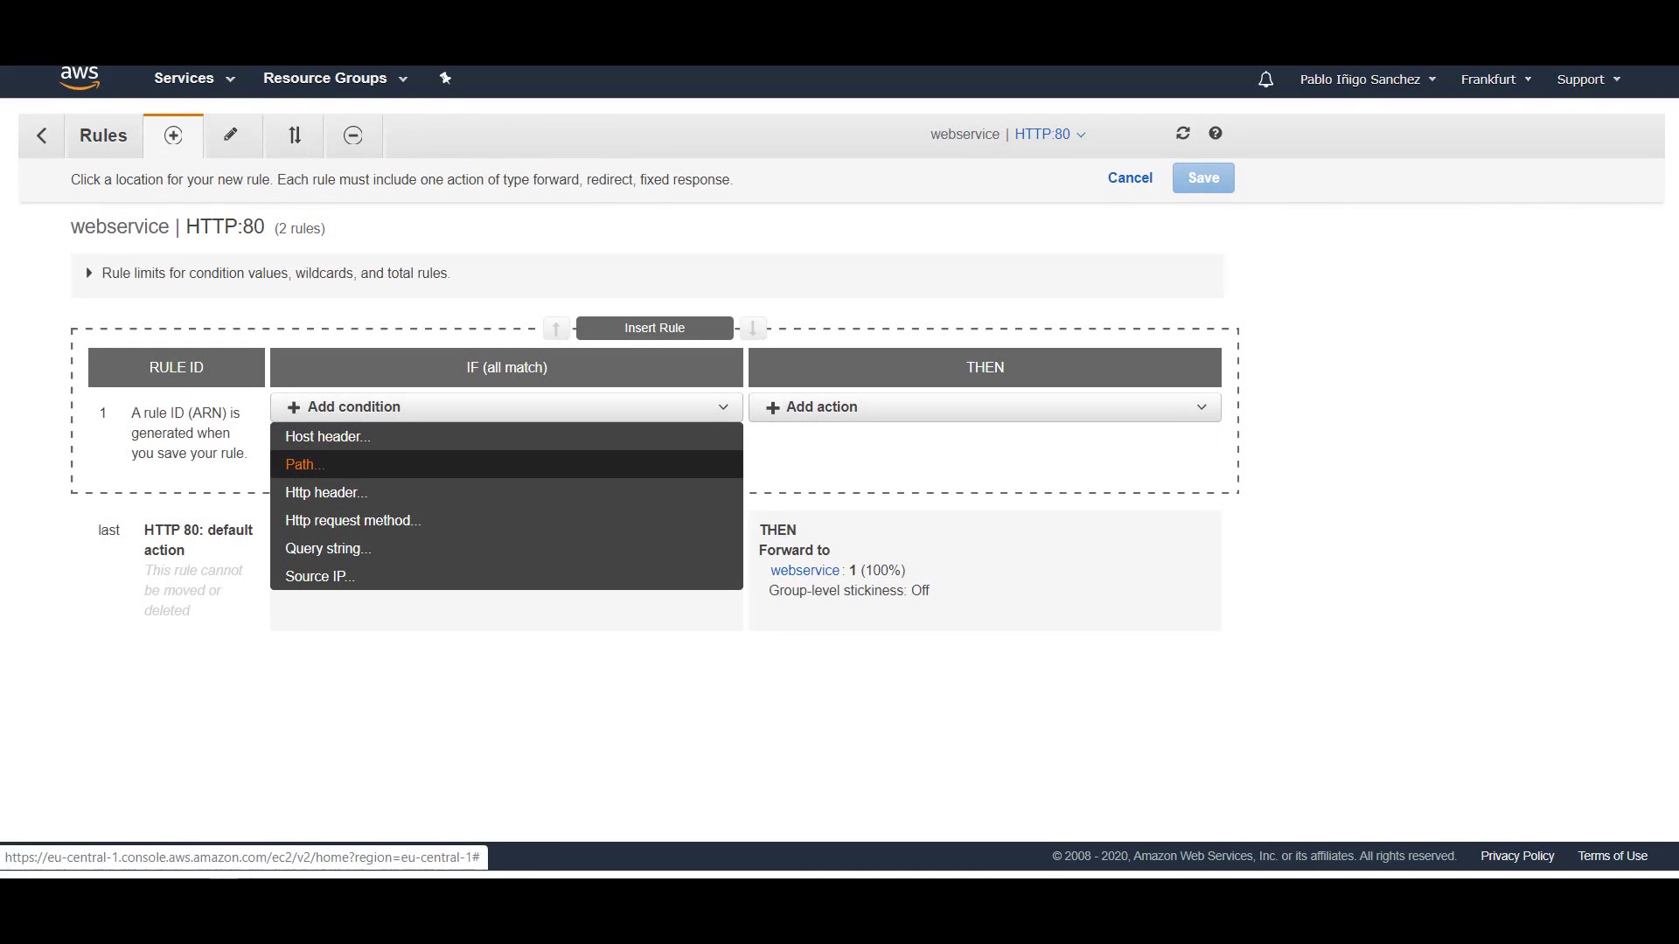
click(315, 466)
click(498, 451)
text(/api/*)
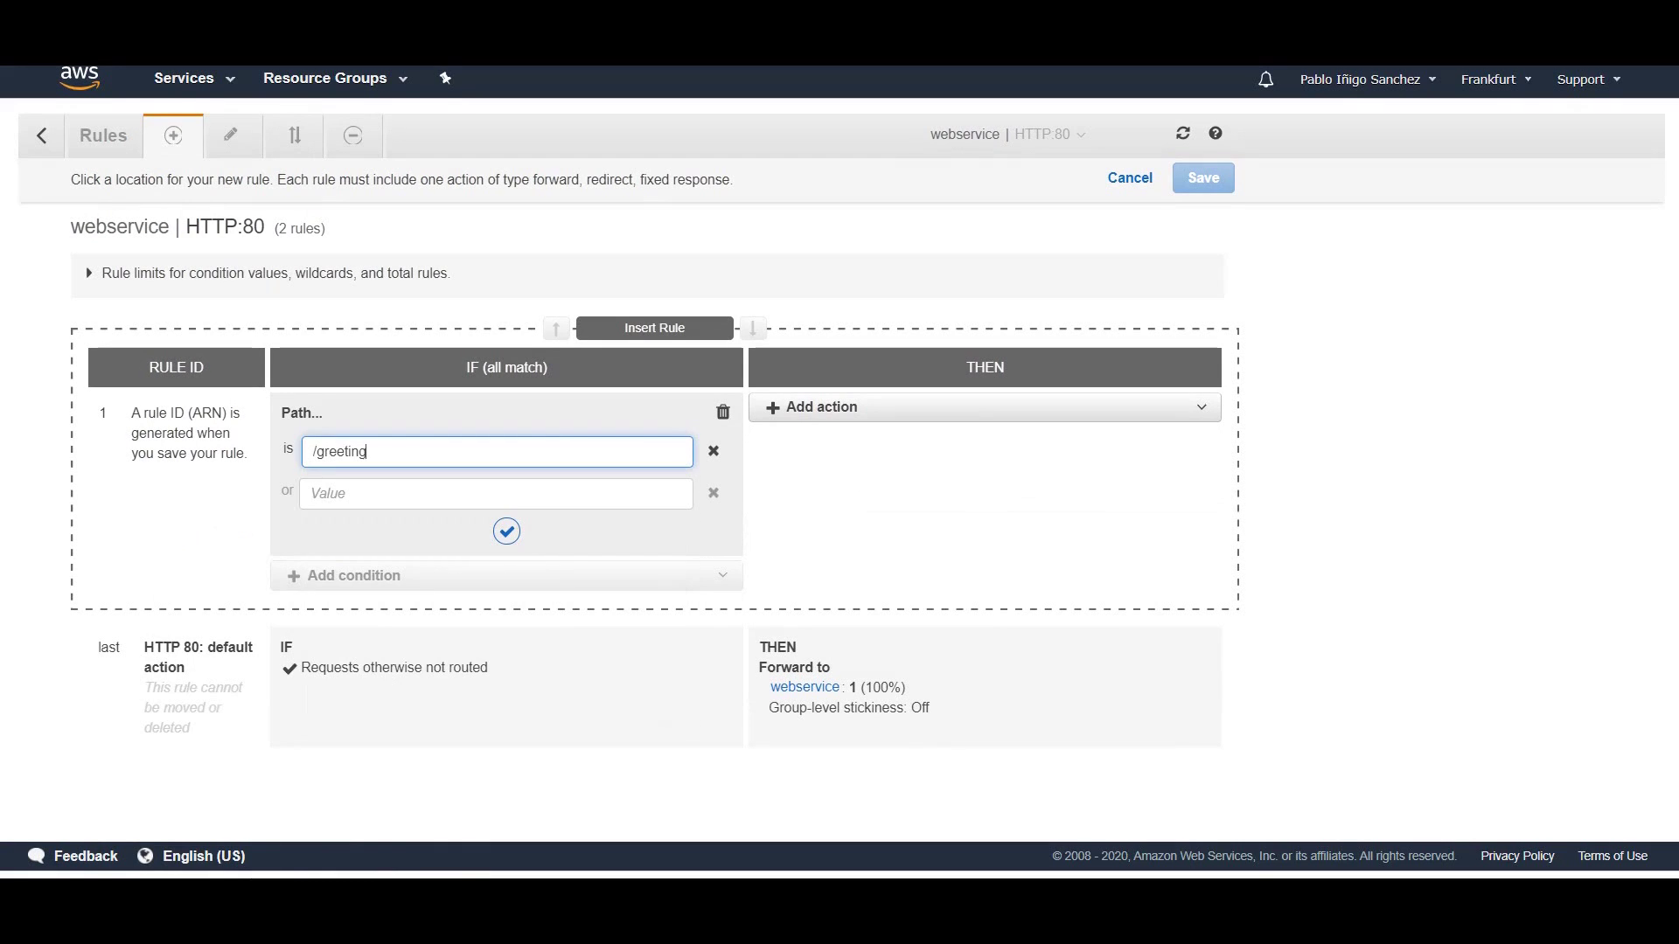
click(507, 531)
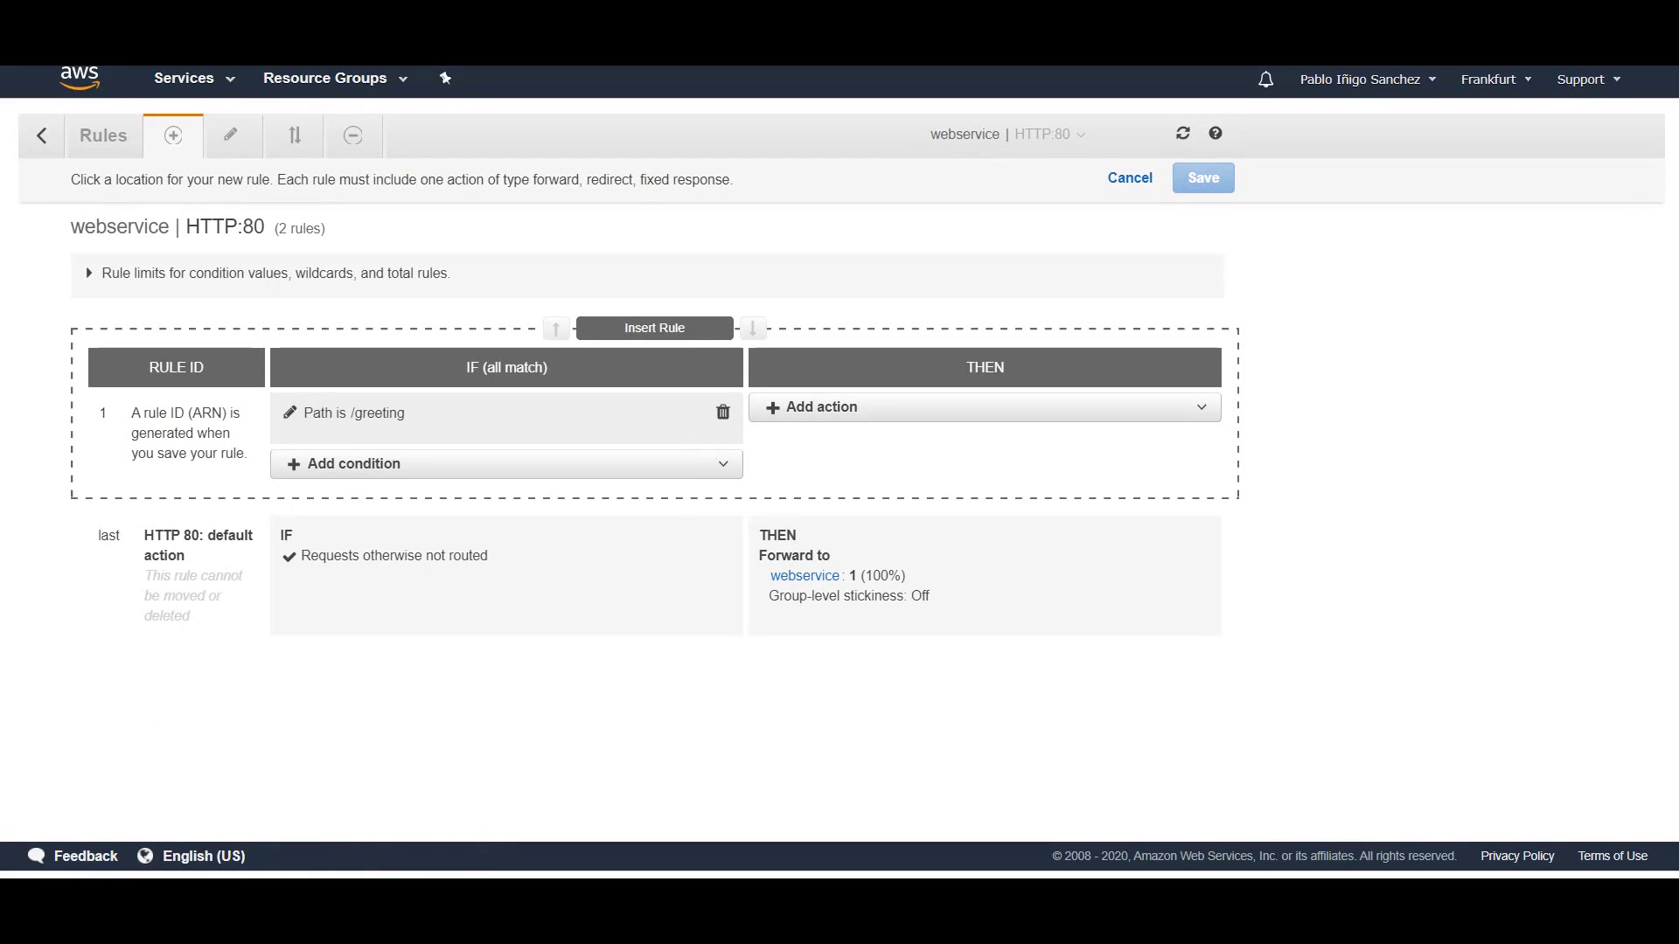
Forward matching requests to the webservice target group and save the rule.
click(821, 407)
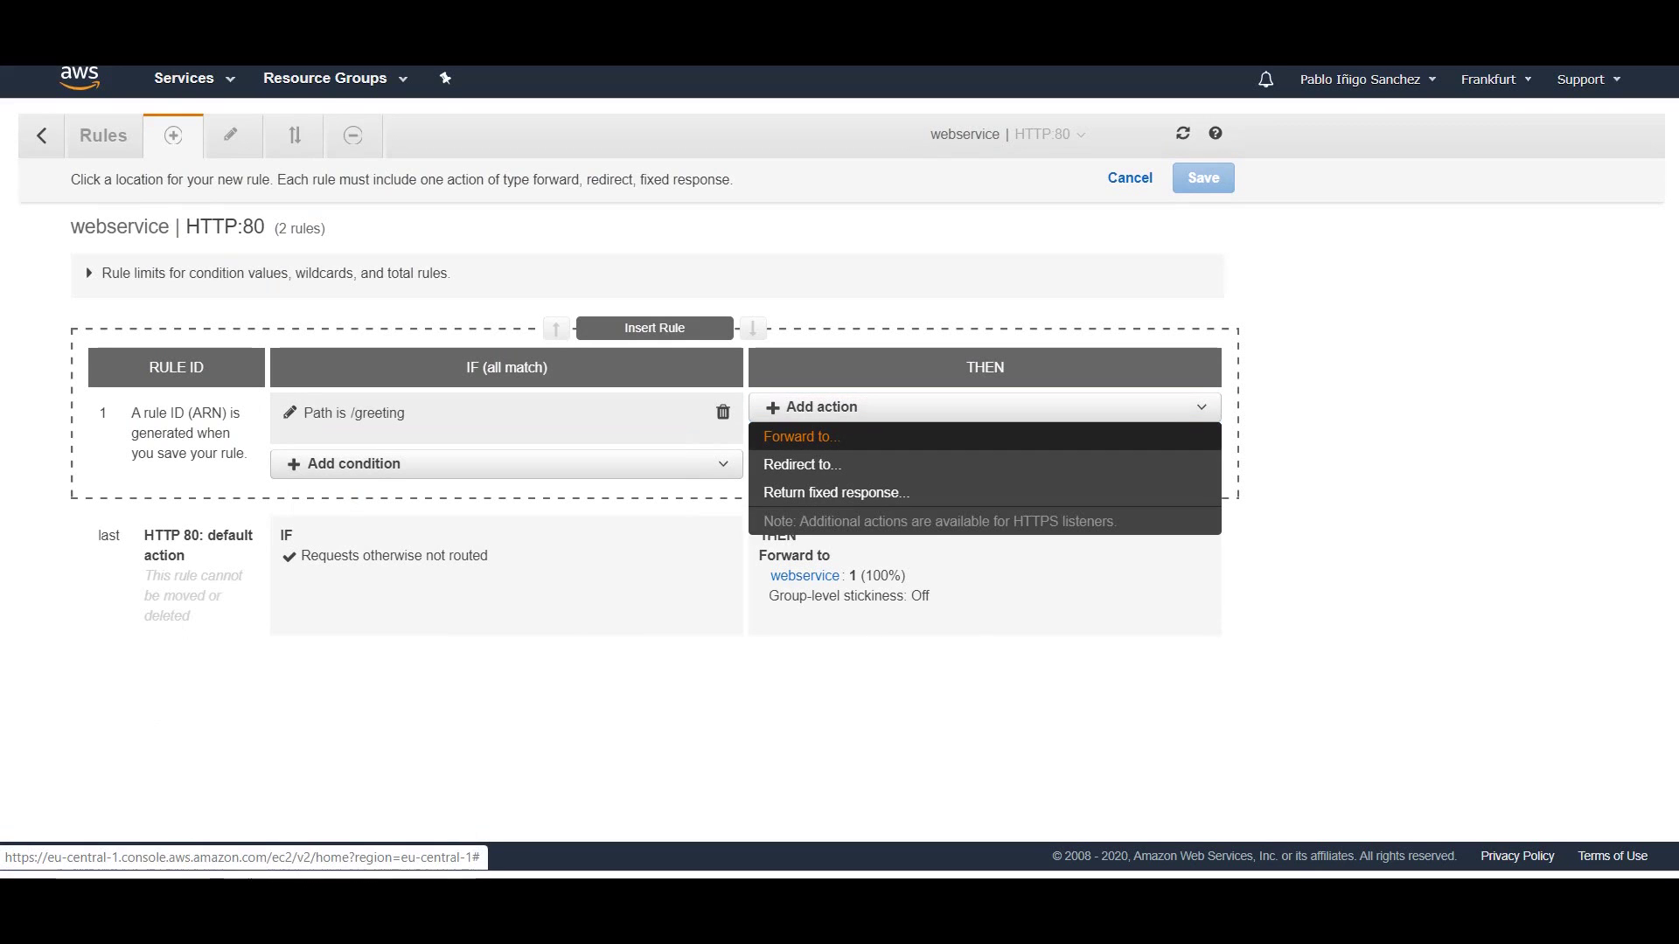
click(802, 435)
click(934, 470)
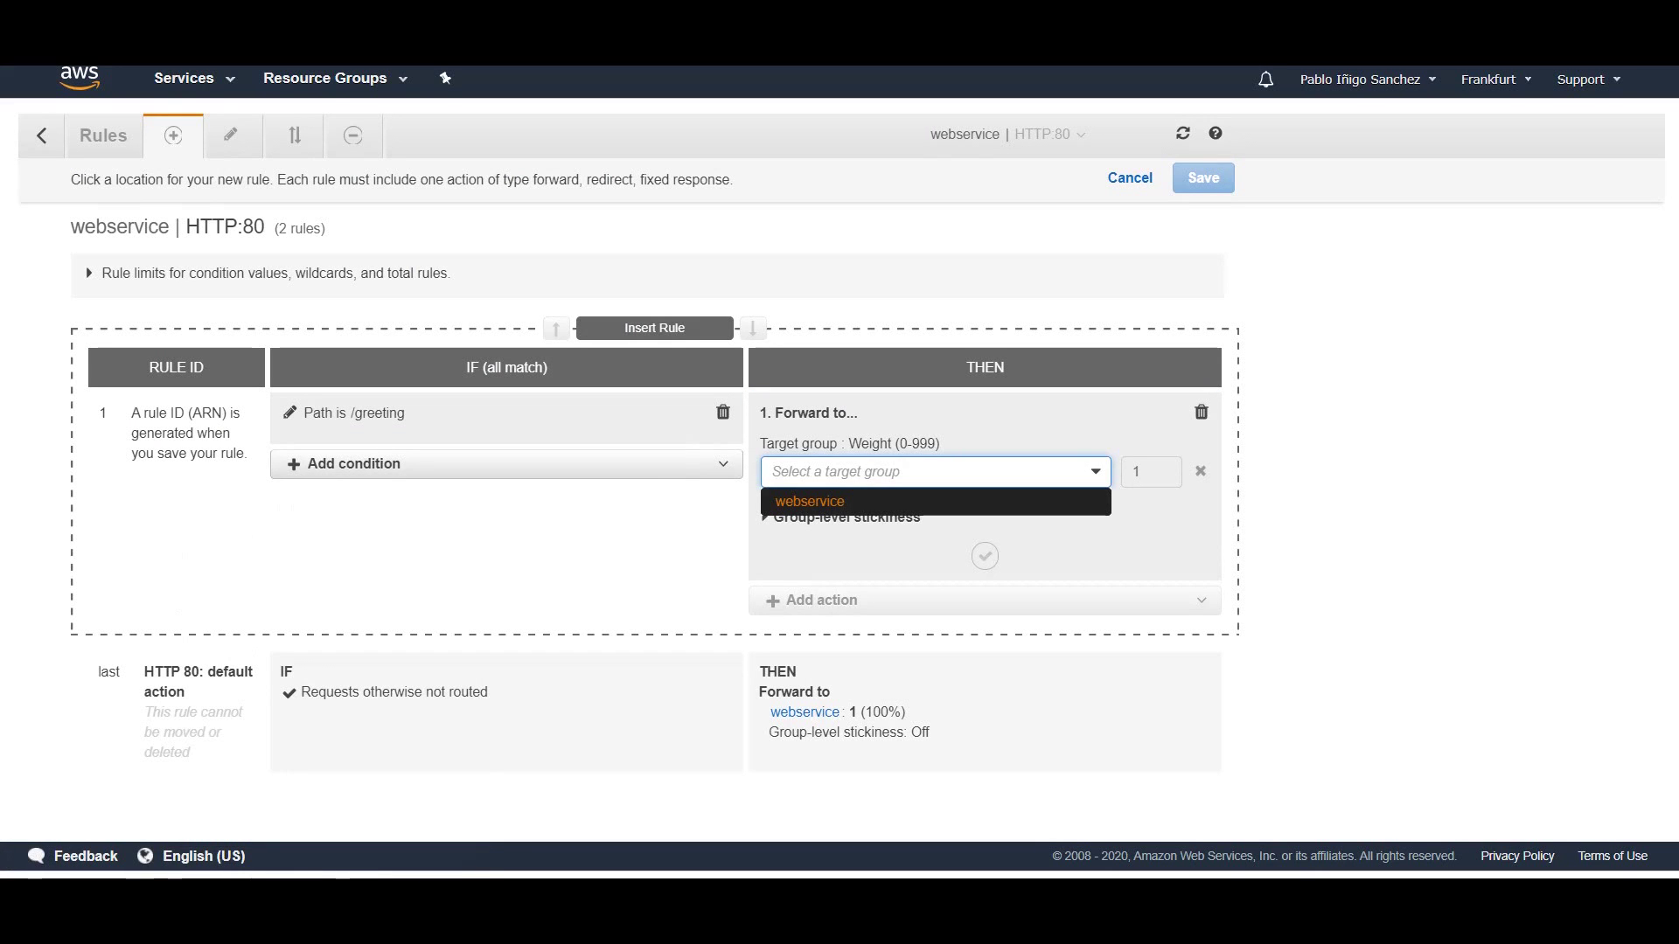
click(810, 501)
click(985, 624)
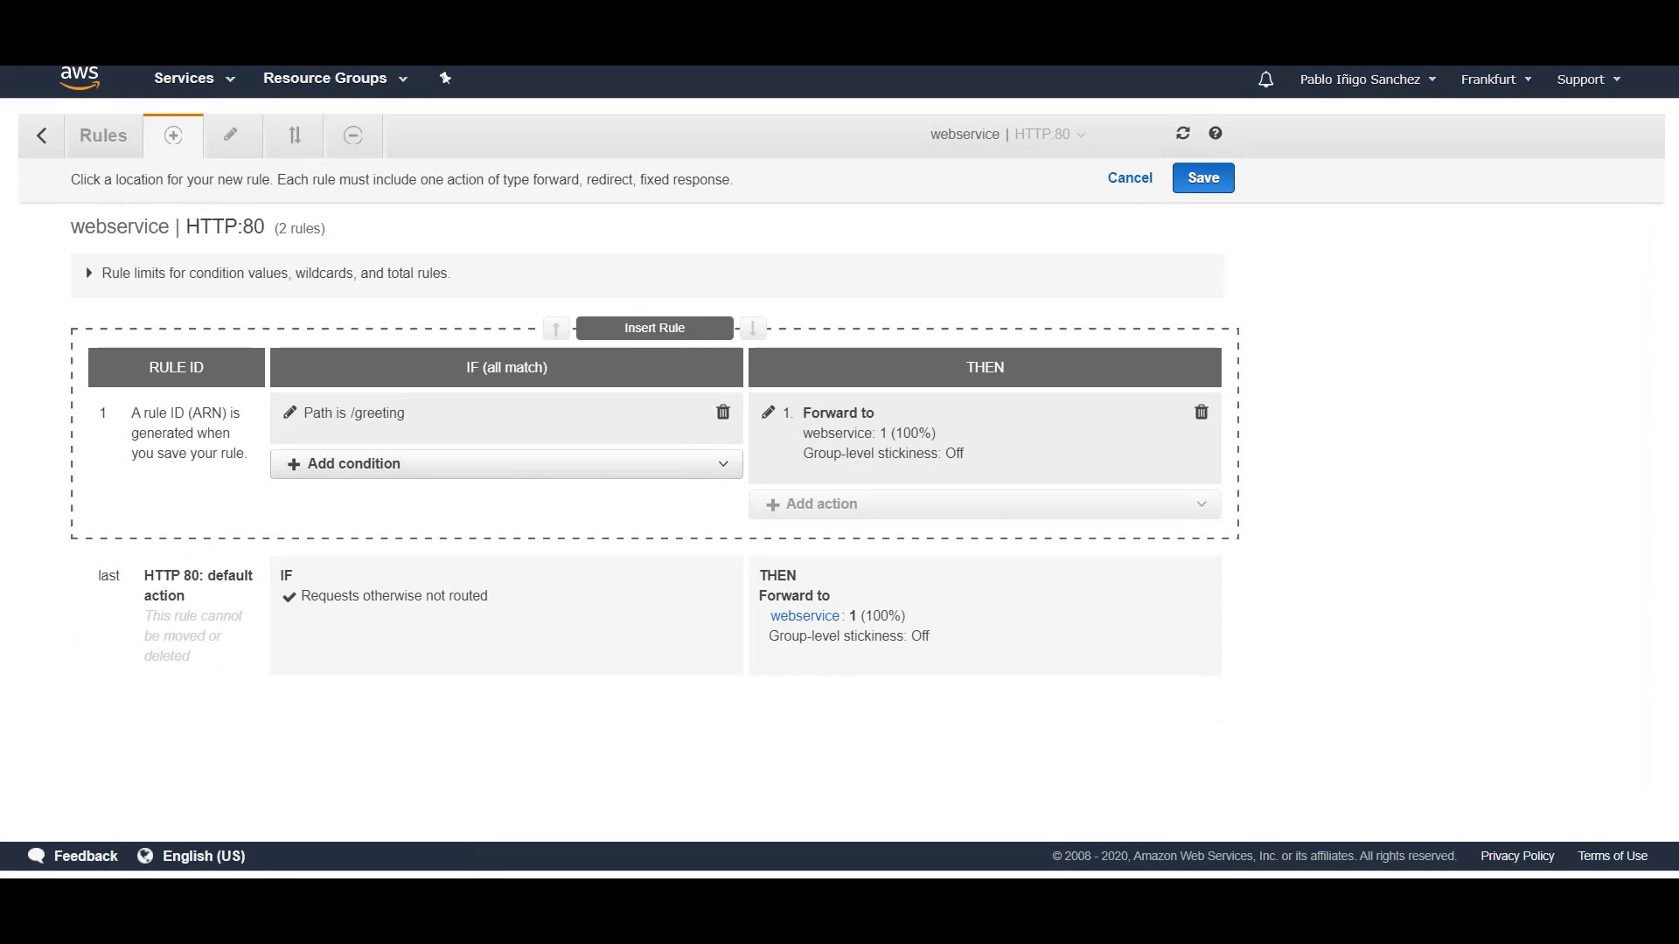
click(1202, 177)
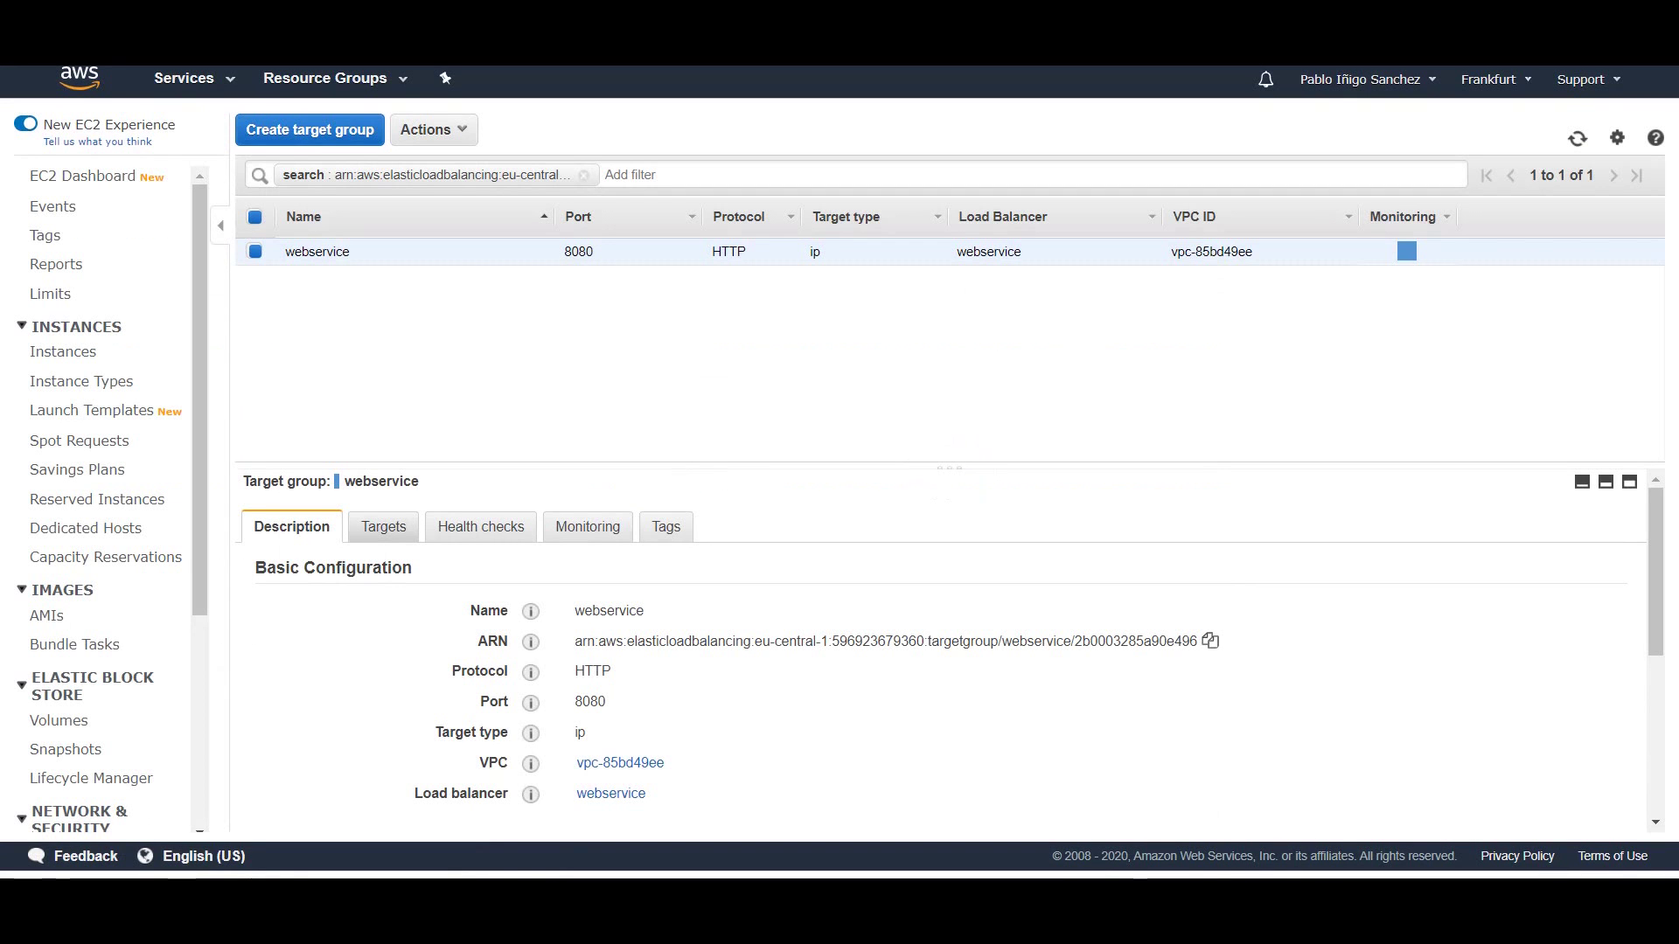
Check the registered target at 8080 is healthy and review the health check settings.
click(383, 527)
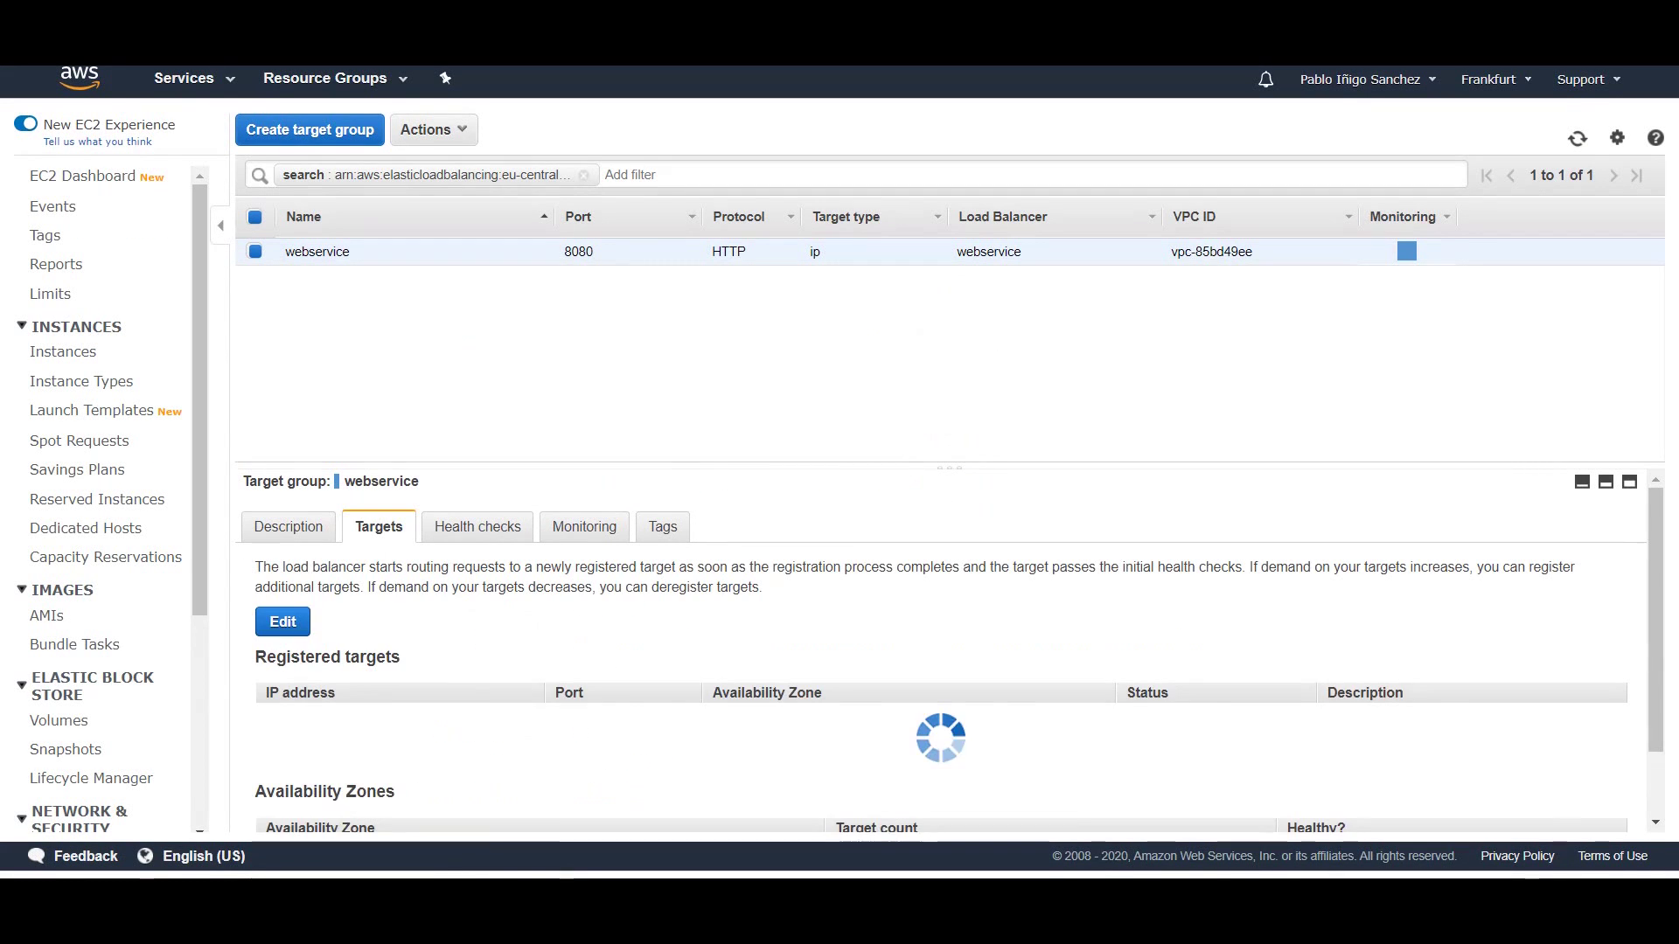
double_click(831, 715)
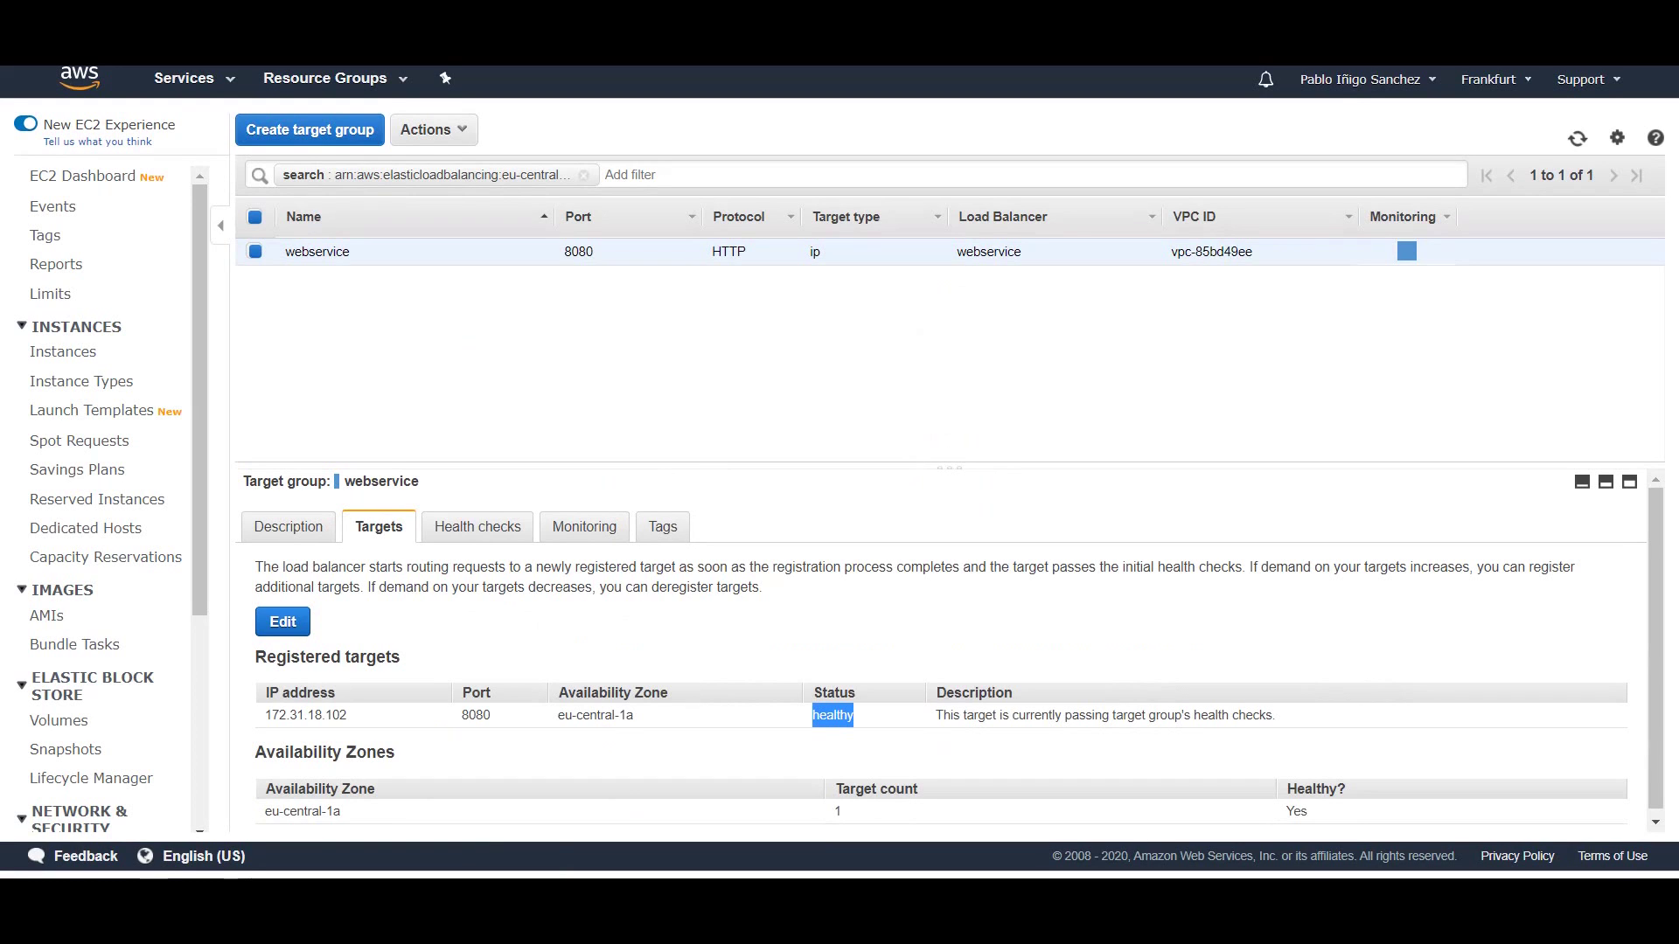
click(478, 526)
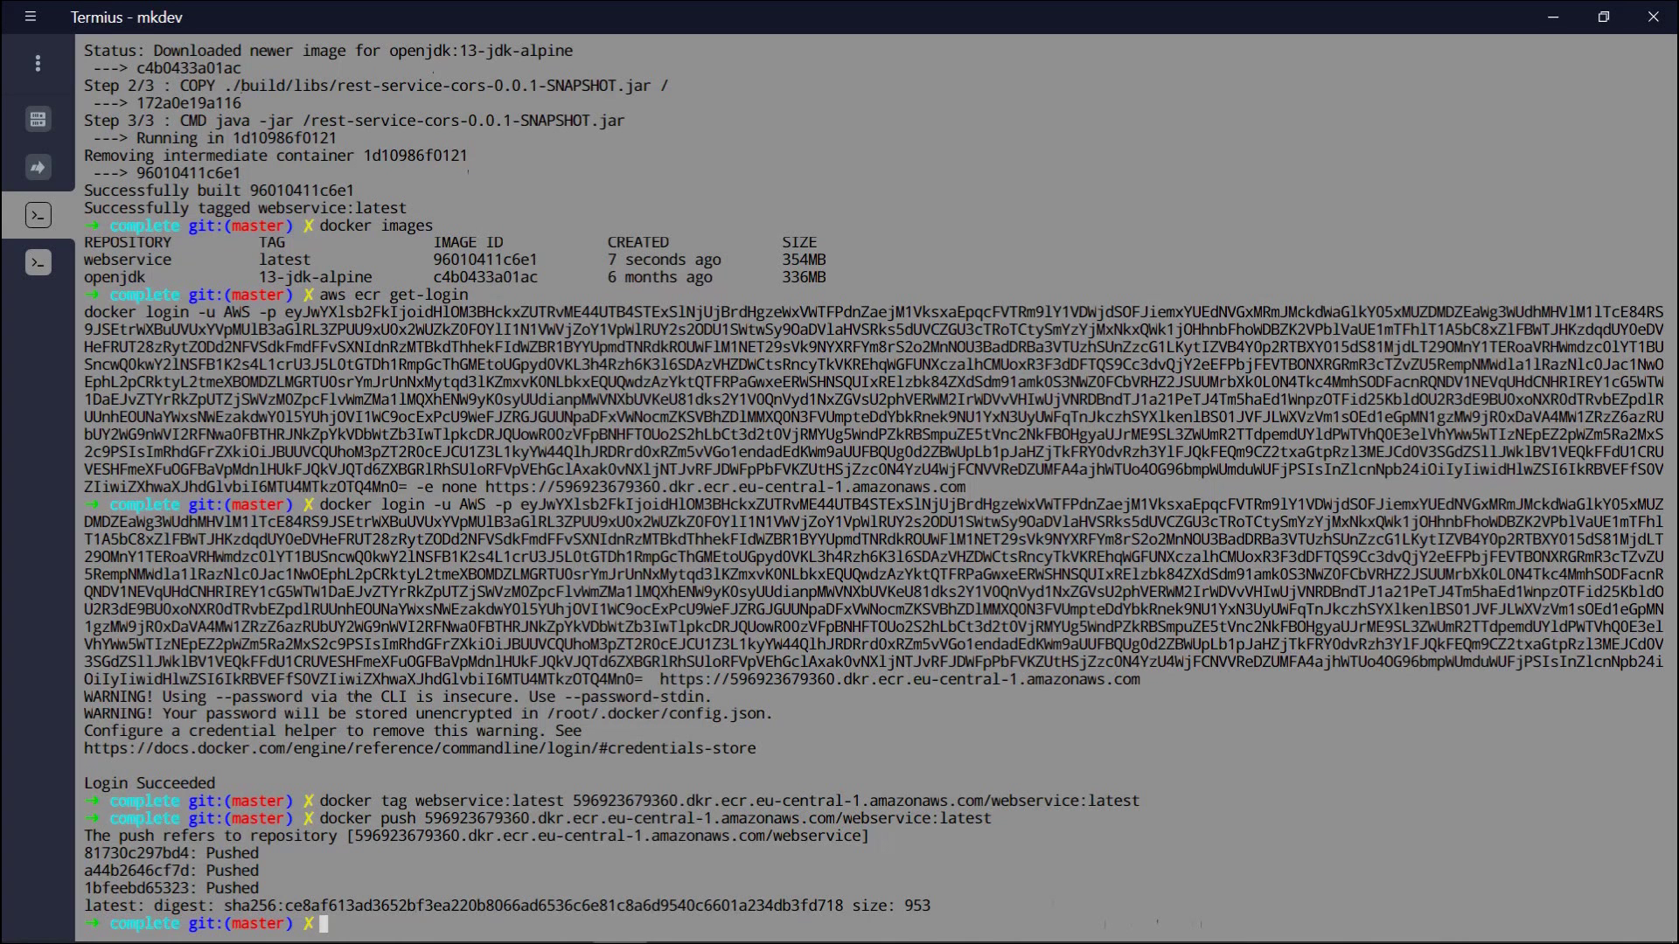
text(curl -vvv )
text(http://)
Curl the load balancer's /greeting endpoint, returning Hello, World!
text(webservice-1434039633.eu-central-1.elb.amazonaws.com)
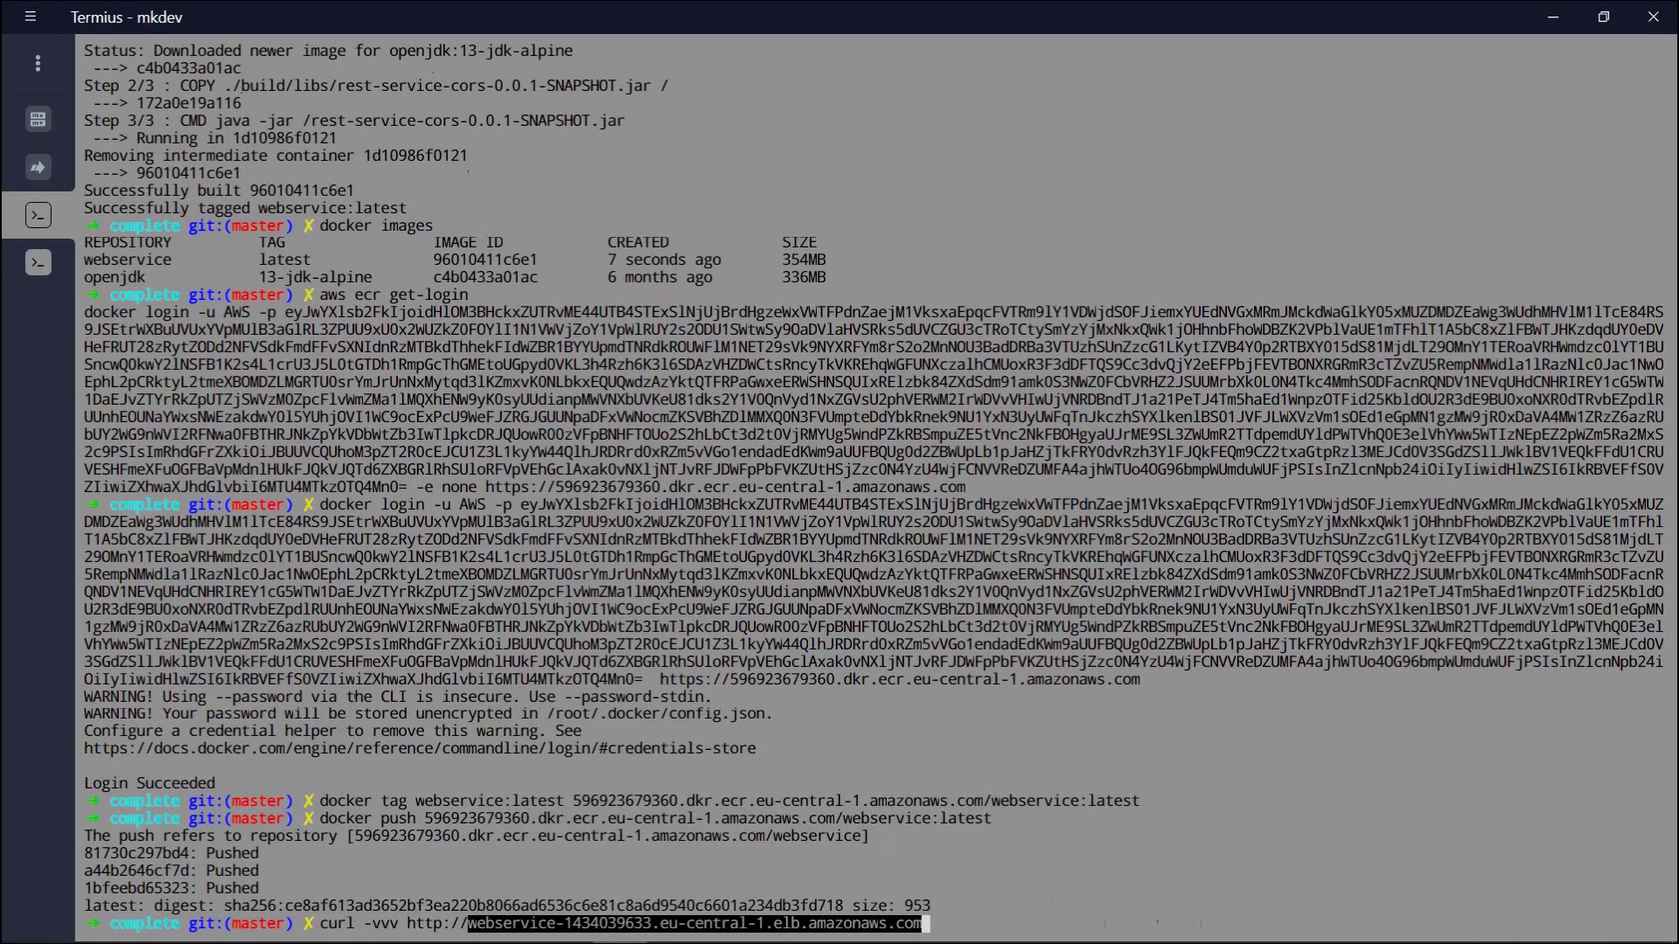
text(/greeting)
key(Return)
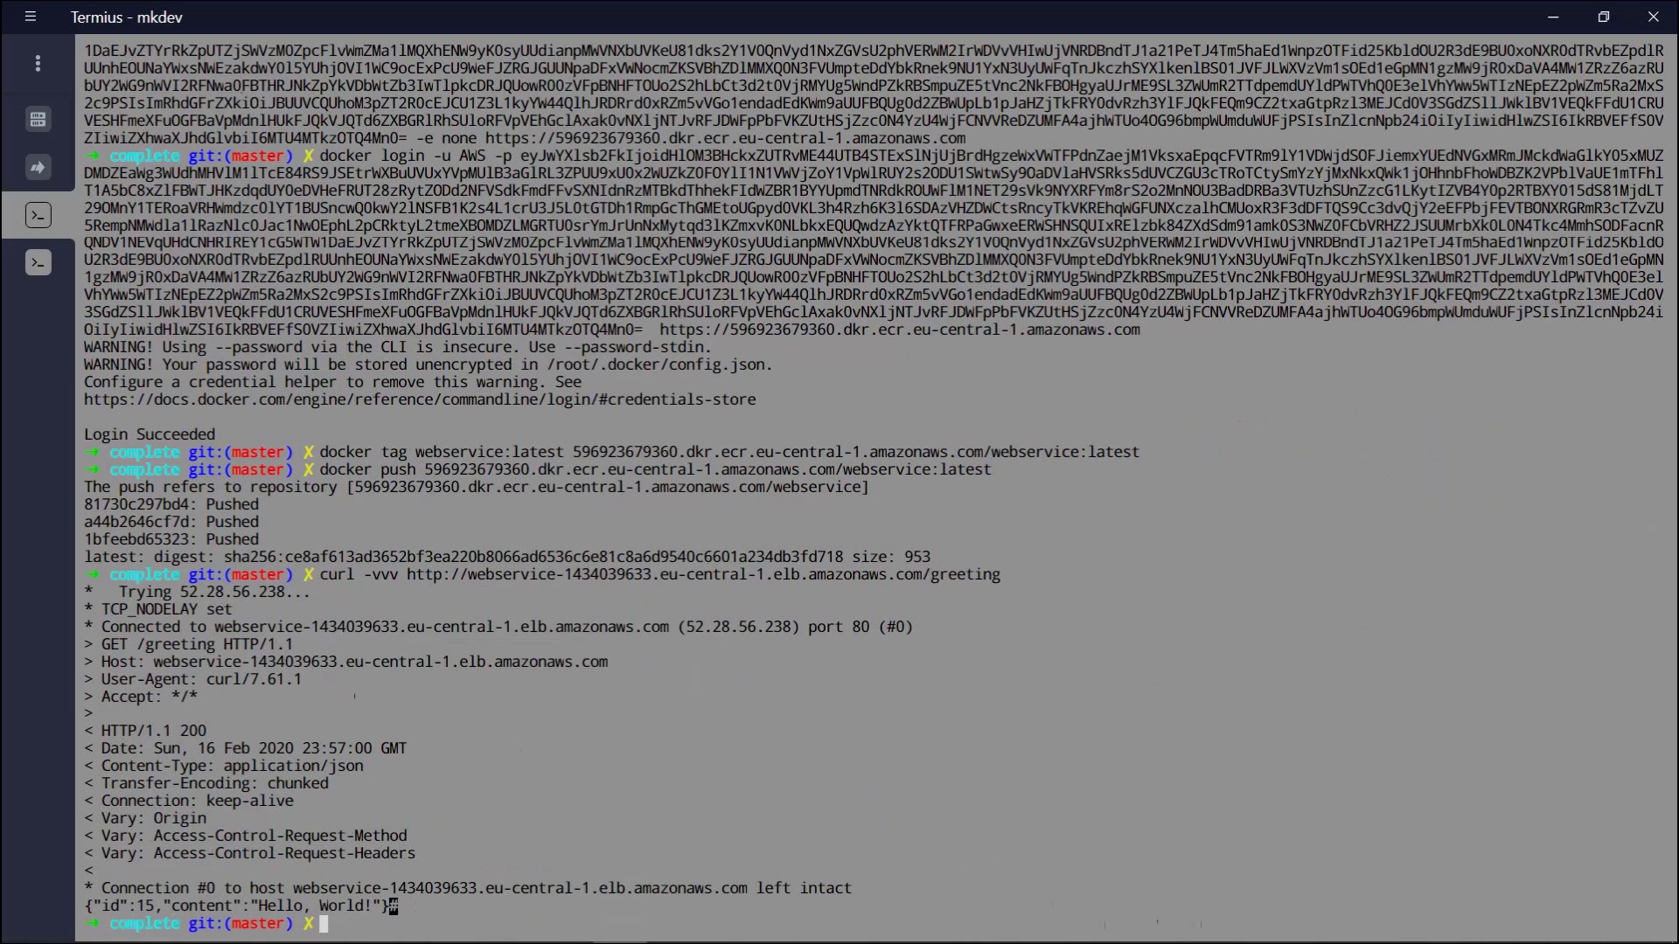
drag(118, 907, 162, 906)
Rerun the curl with ?name=Peter appended, returning Hello, Peter!
key(Up)
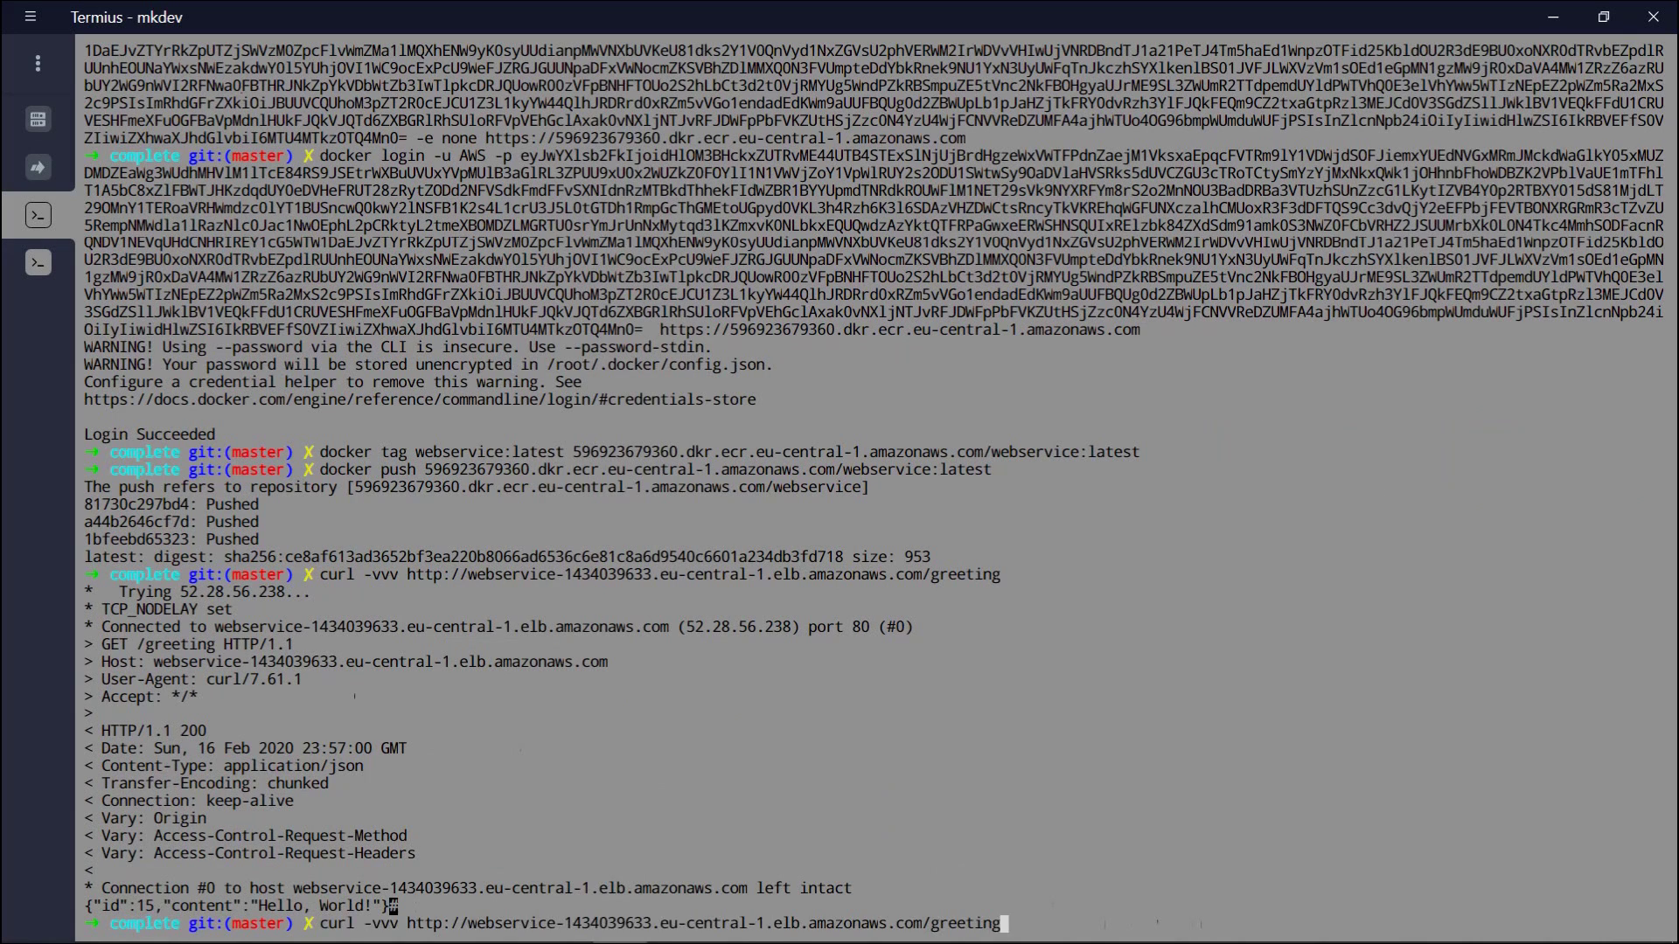
text(?)
text(name\=Peter)
key(Return)
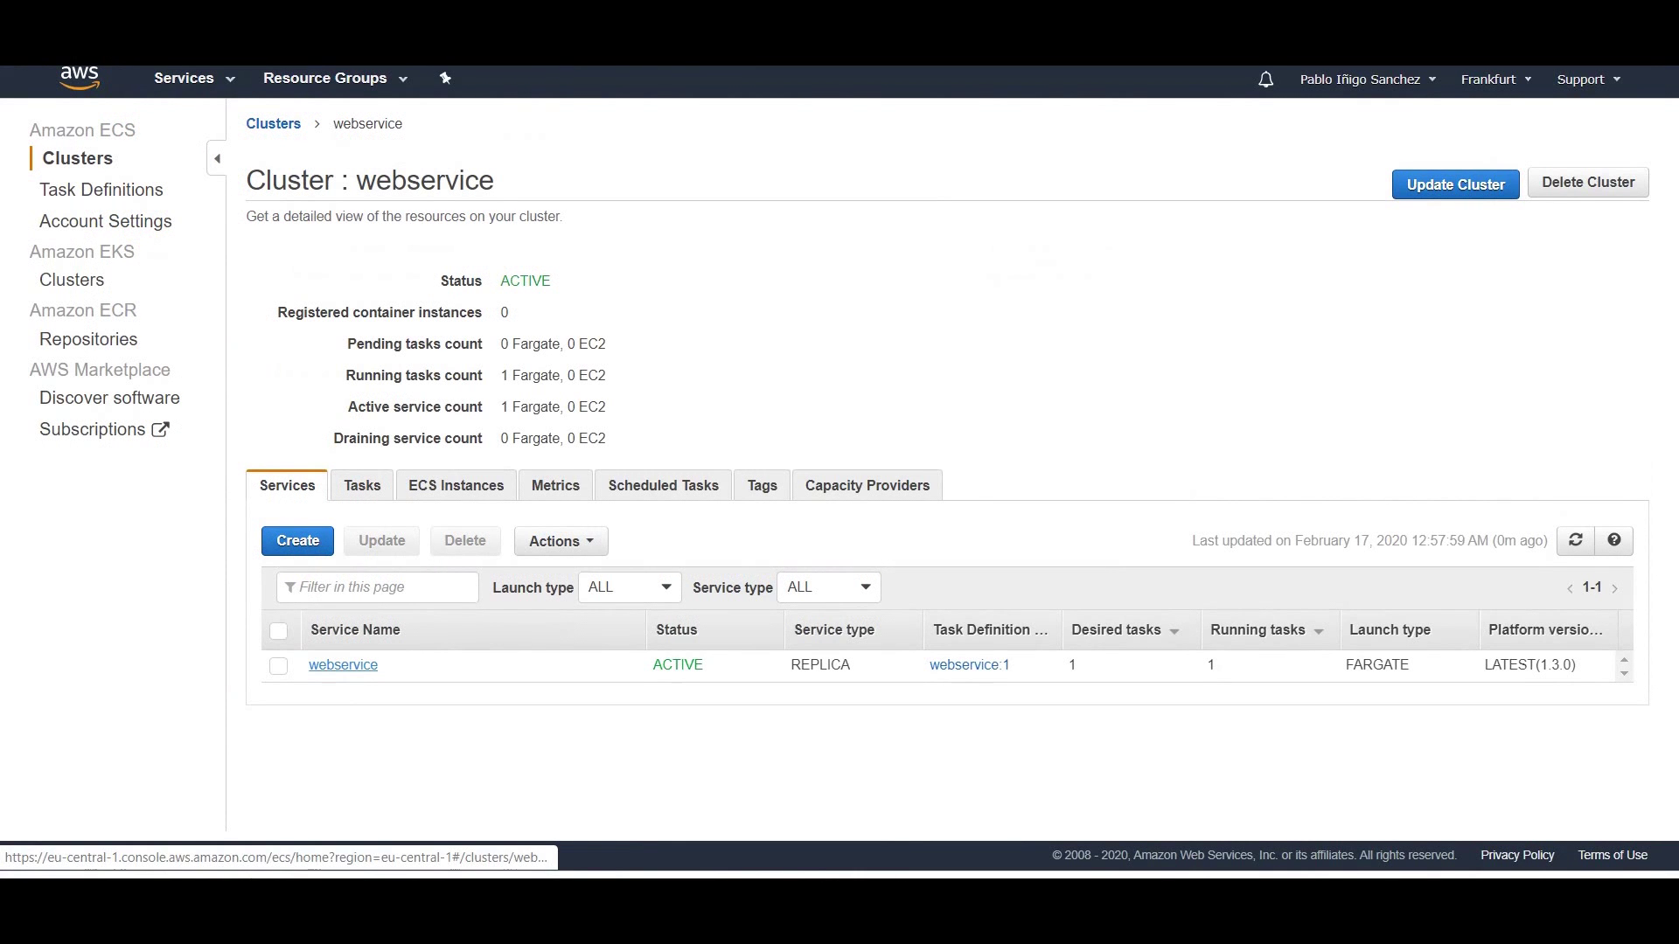
Begin updating the webservice service and set Number of tasks to 5.
click(278, 666)
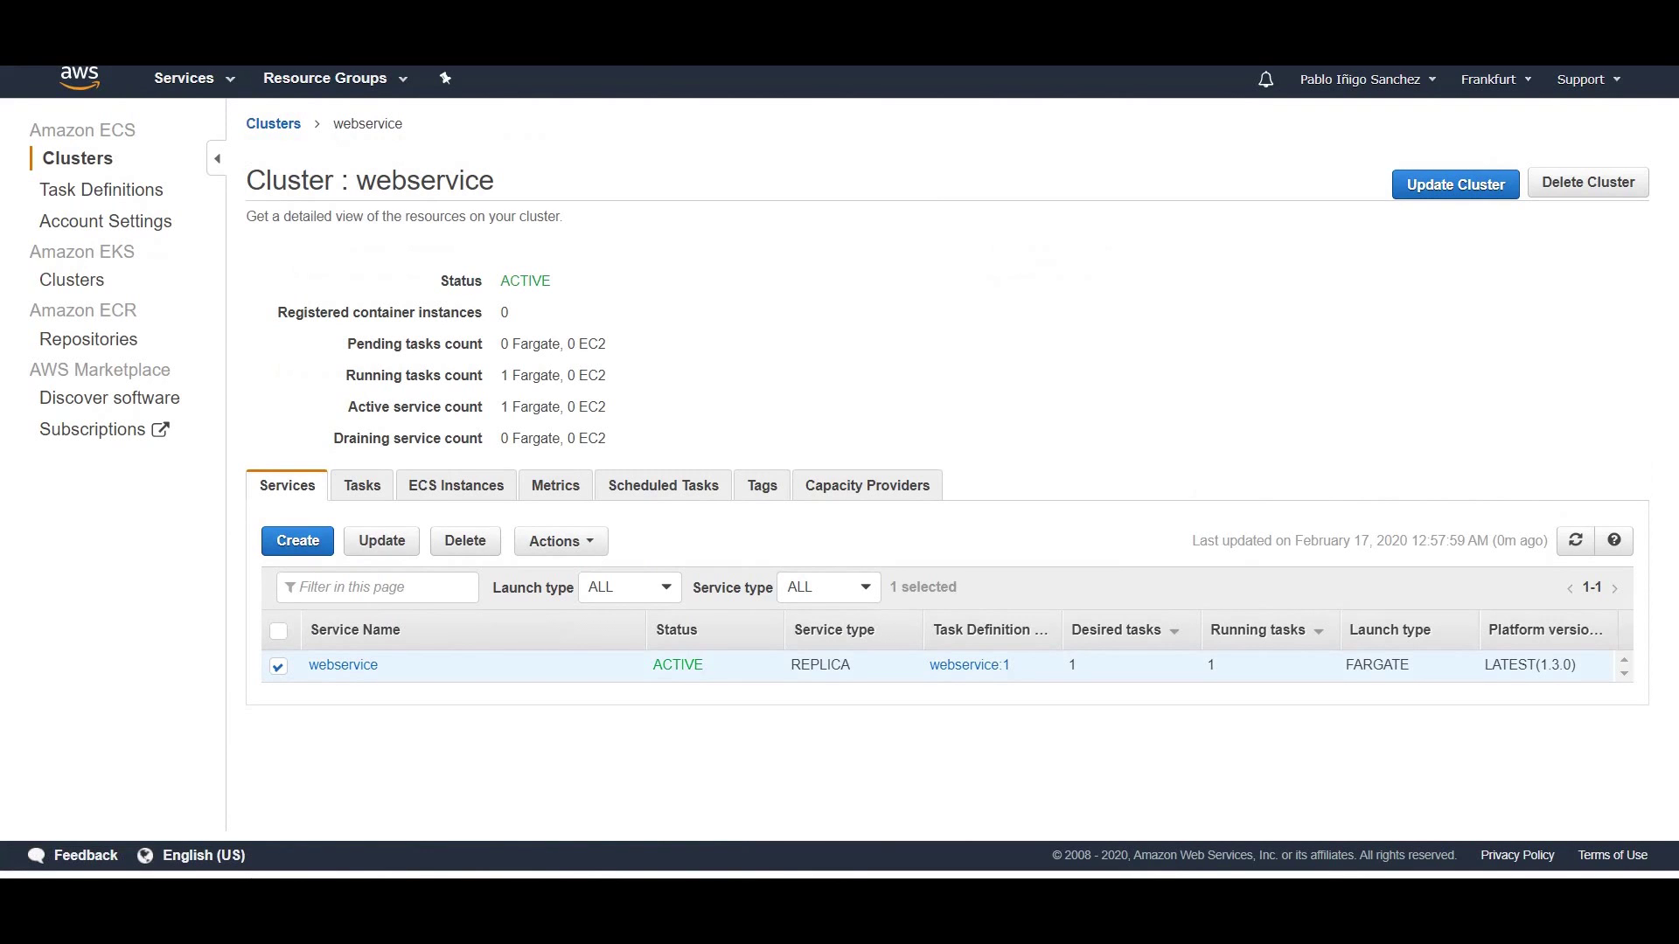
click(382, 541)
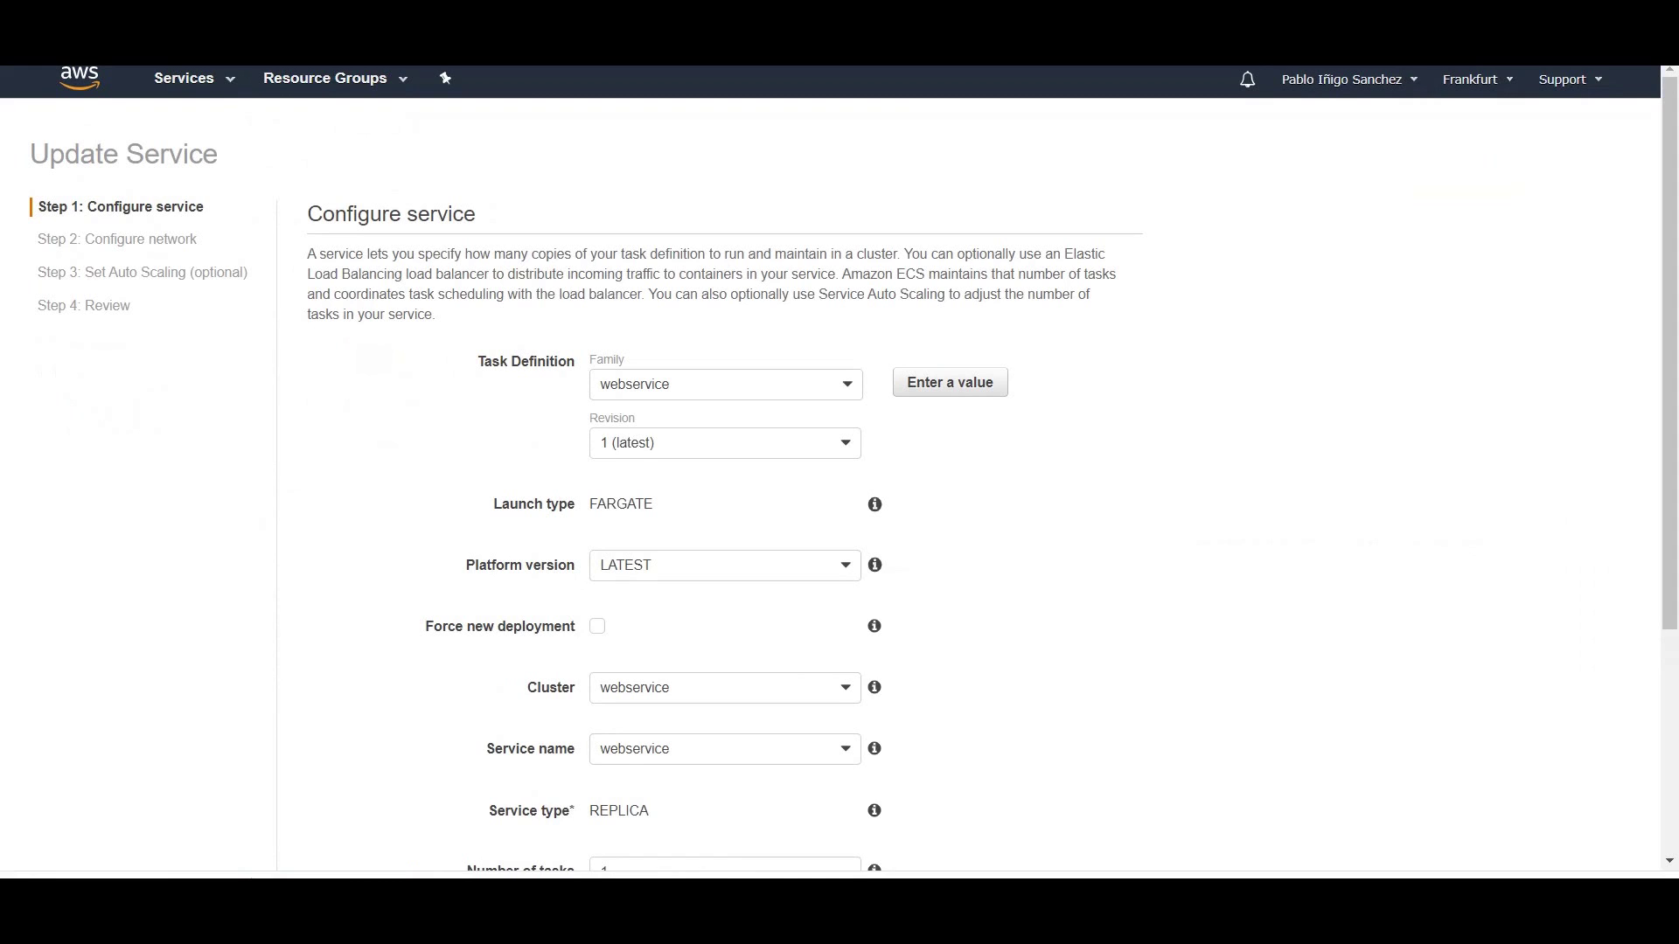
scroll(840, 468, down, 3)
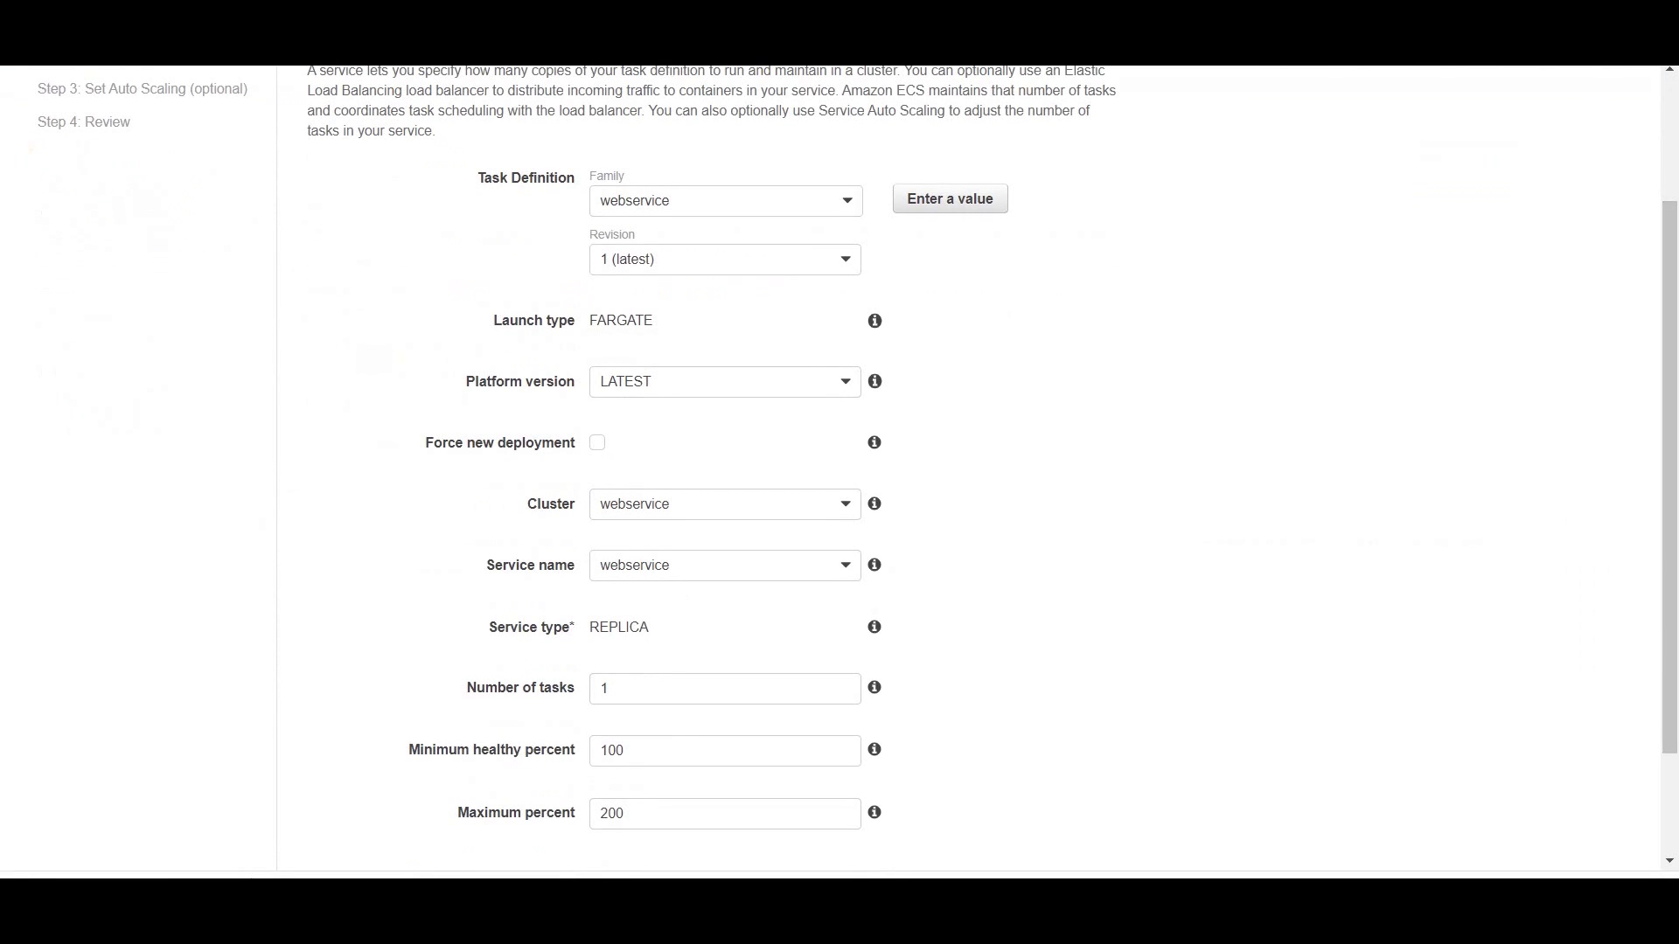
double_click(603, 688)
text(5)
scroll(839, 468, down, 2)
Step through the wizard to review and apply the service update.
click(1096, 787)
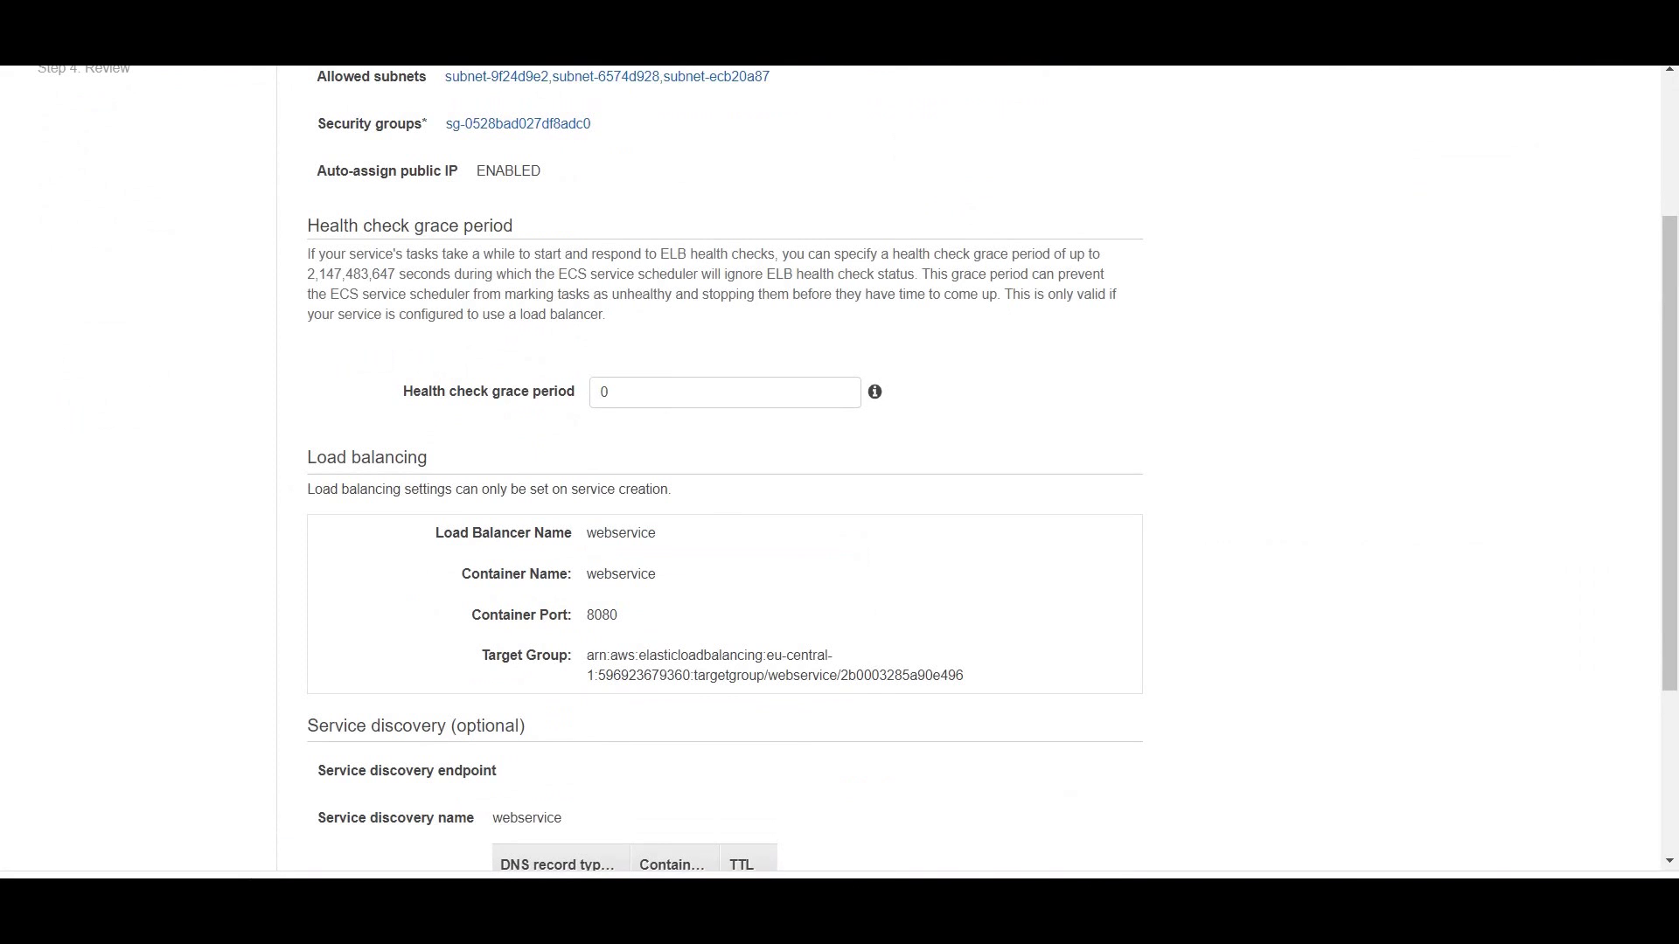
scroll(840, 468, down, 3)
scroll(839, 469, down, 1)
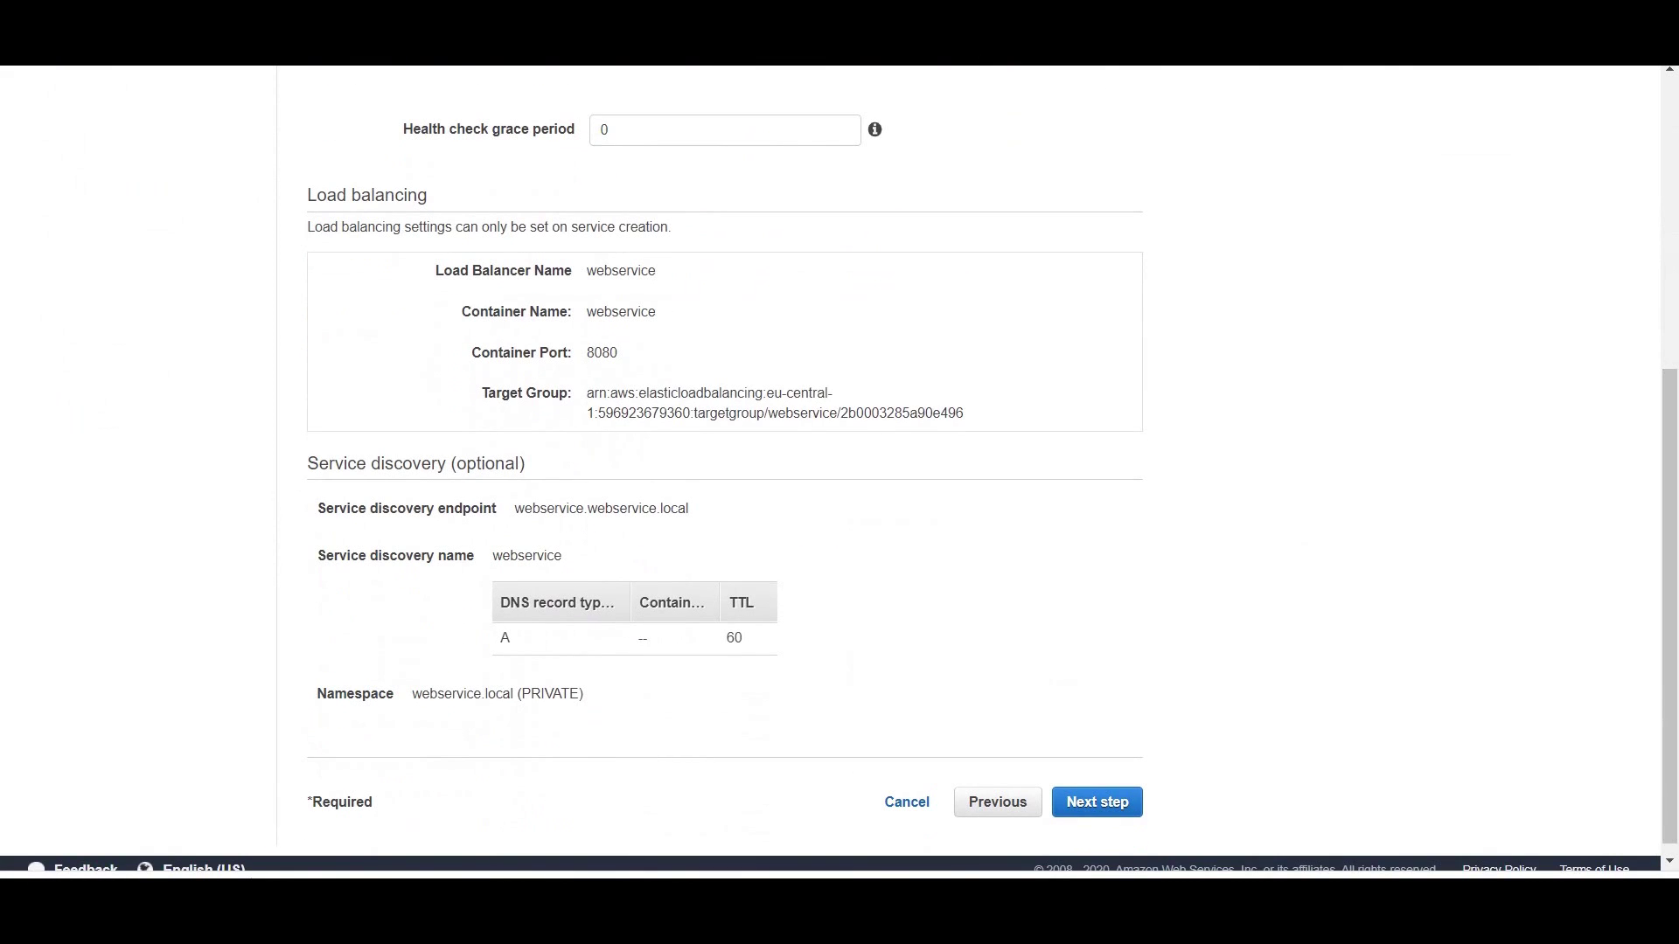
click(1098, 801)
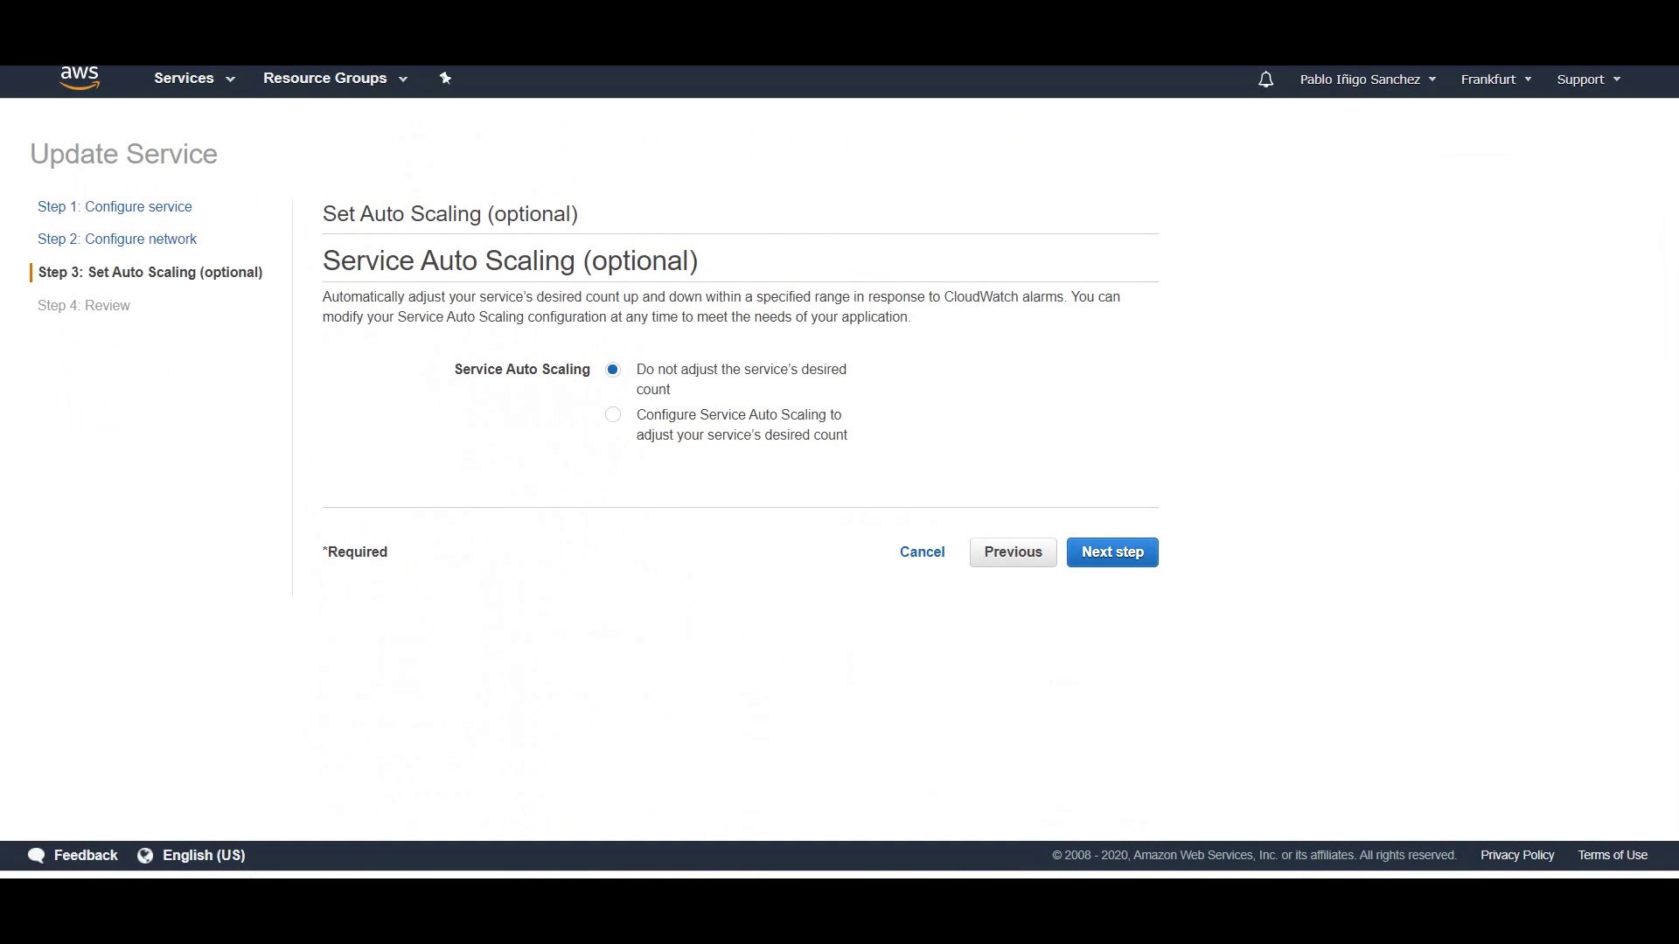
click(1114, 553)
scroll(841, 468, down, 1)
scroll(839, 469, down, 4)
scroll(839, 469, down, 1)
click(1078, 787)
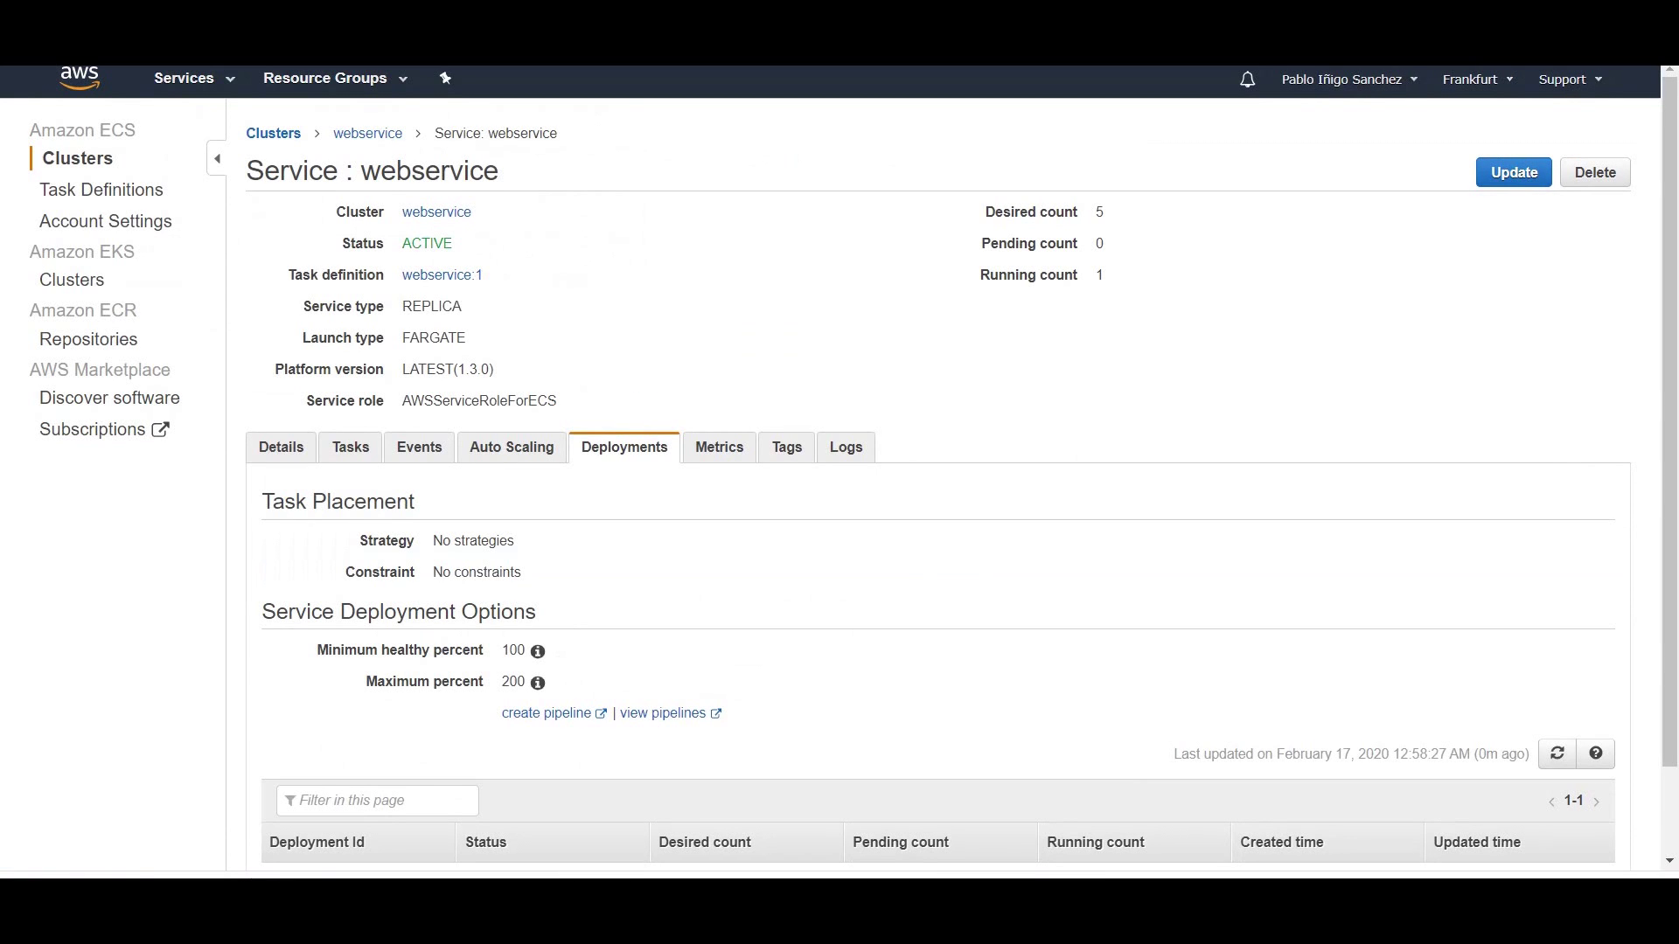
scroll(839, 472, down, 2)
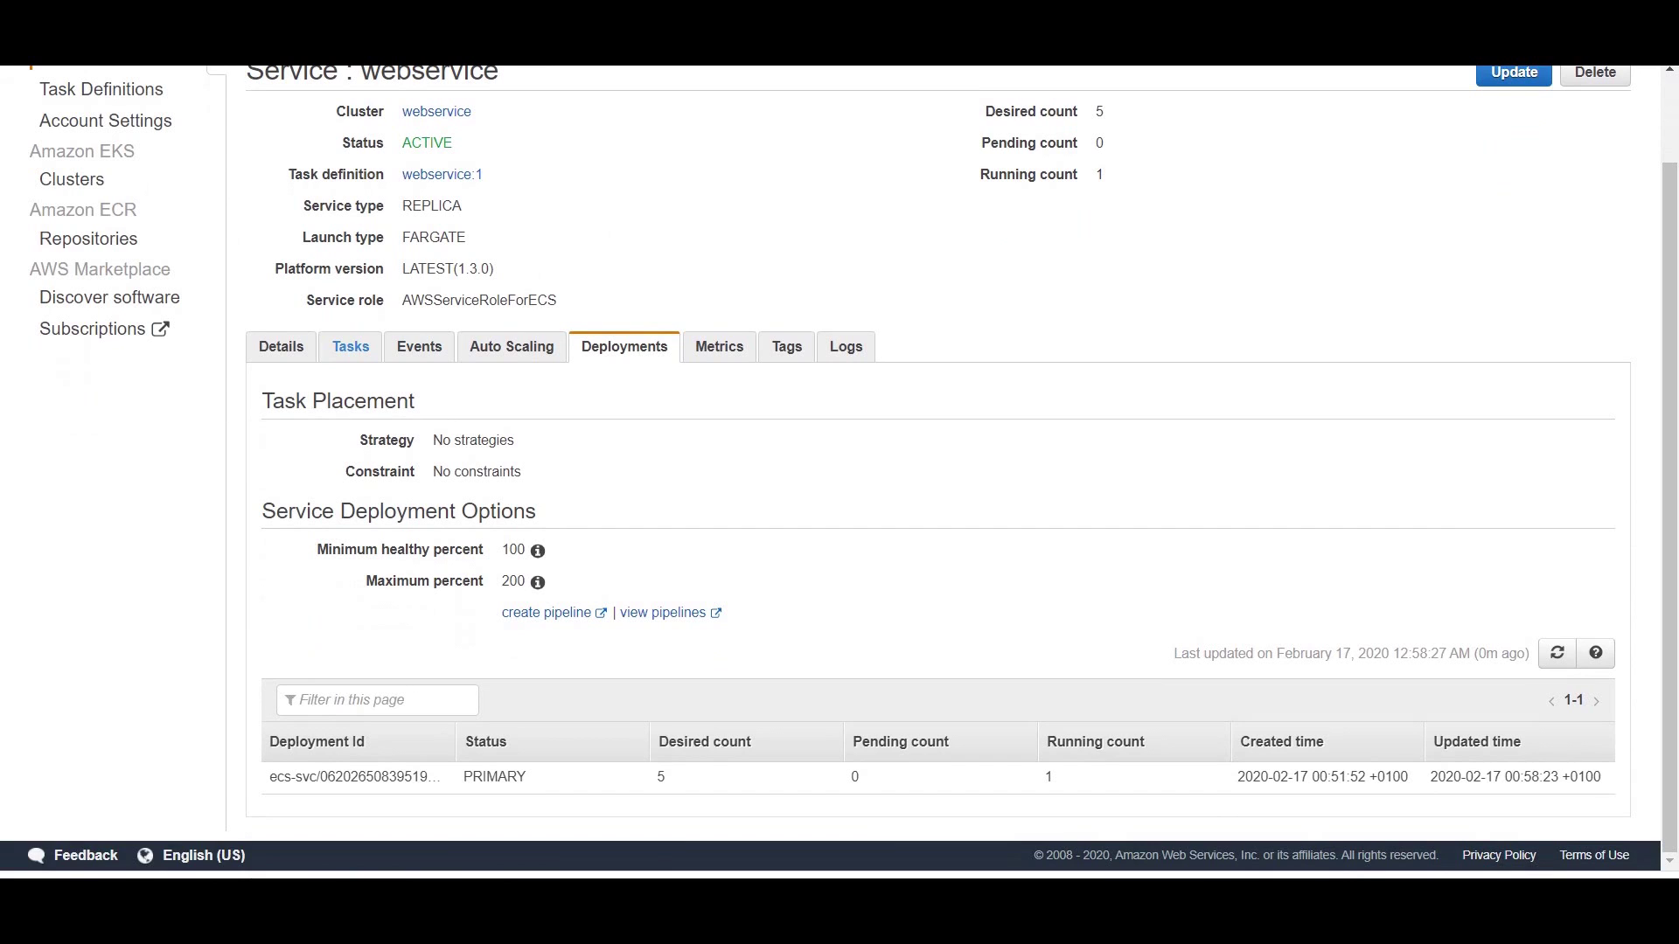
Refresh the Tasks list until five tasks appear, then view running task 0a8d78fd's details.
click(350, 346)
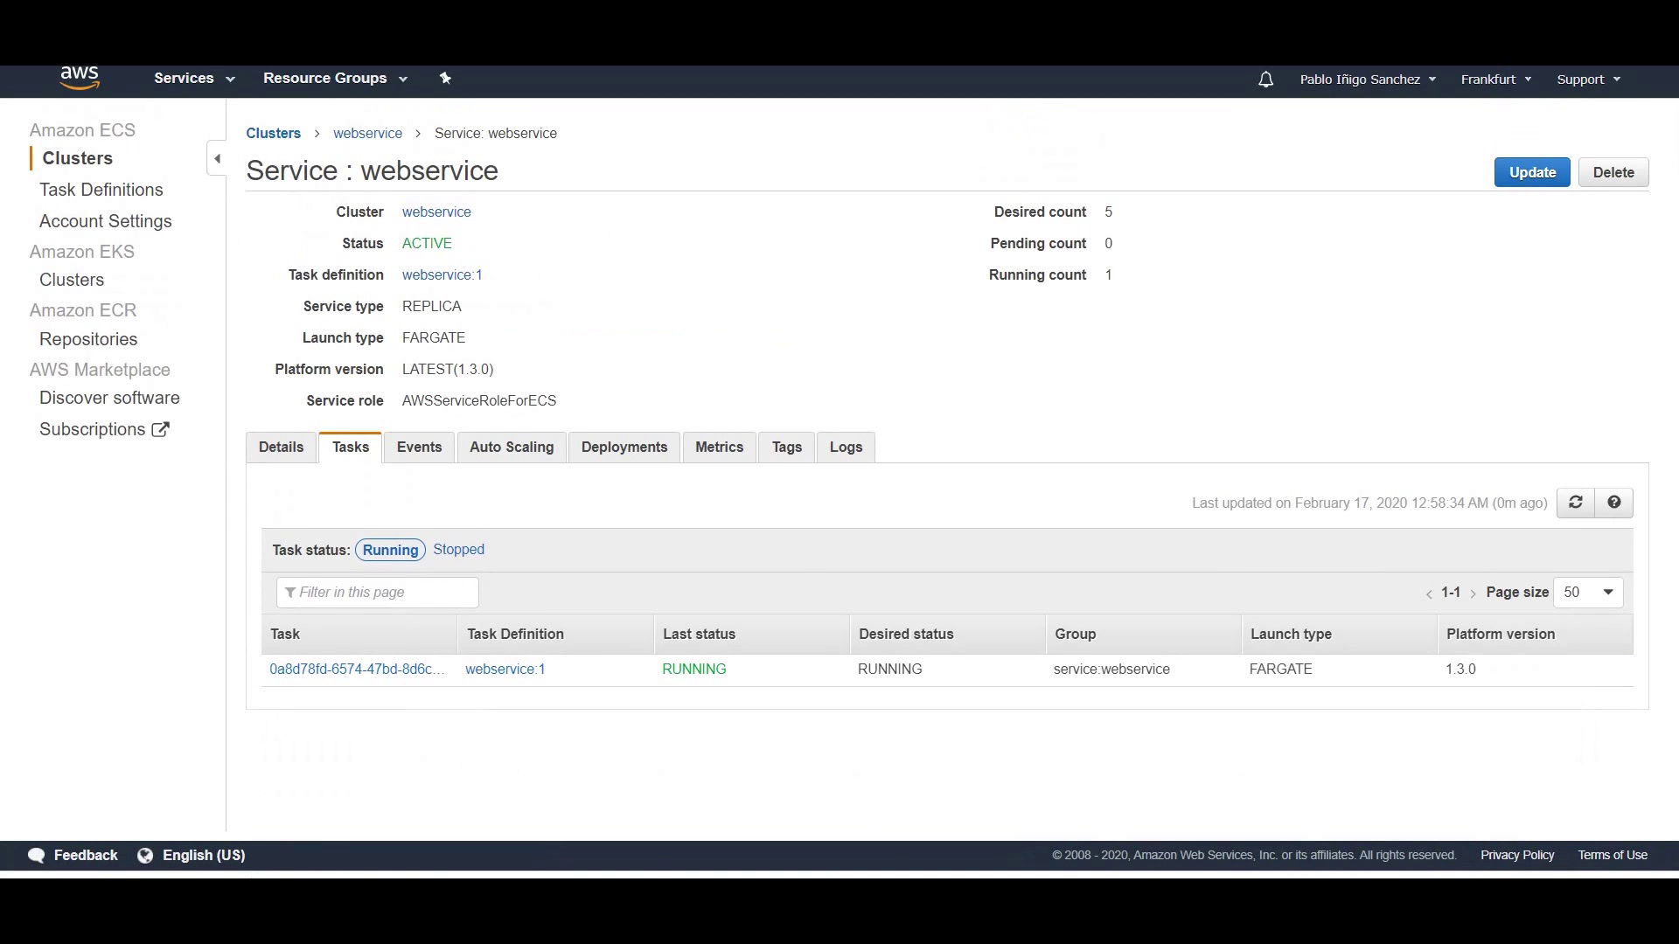
click(1575, 502)
click(1575, 503)
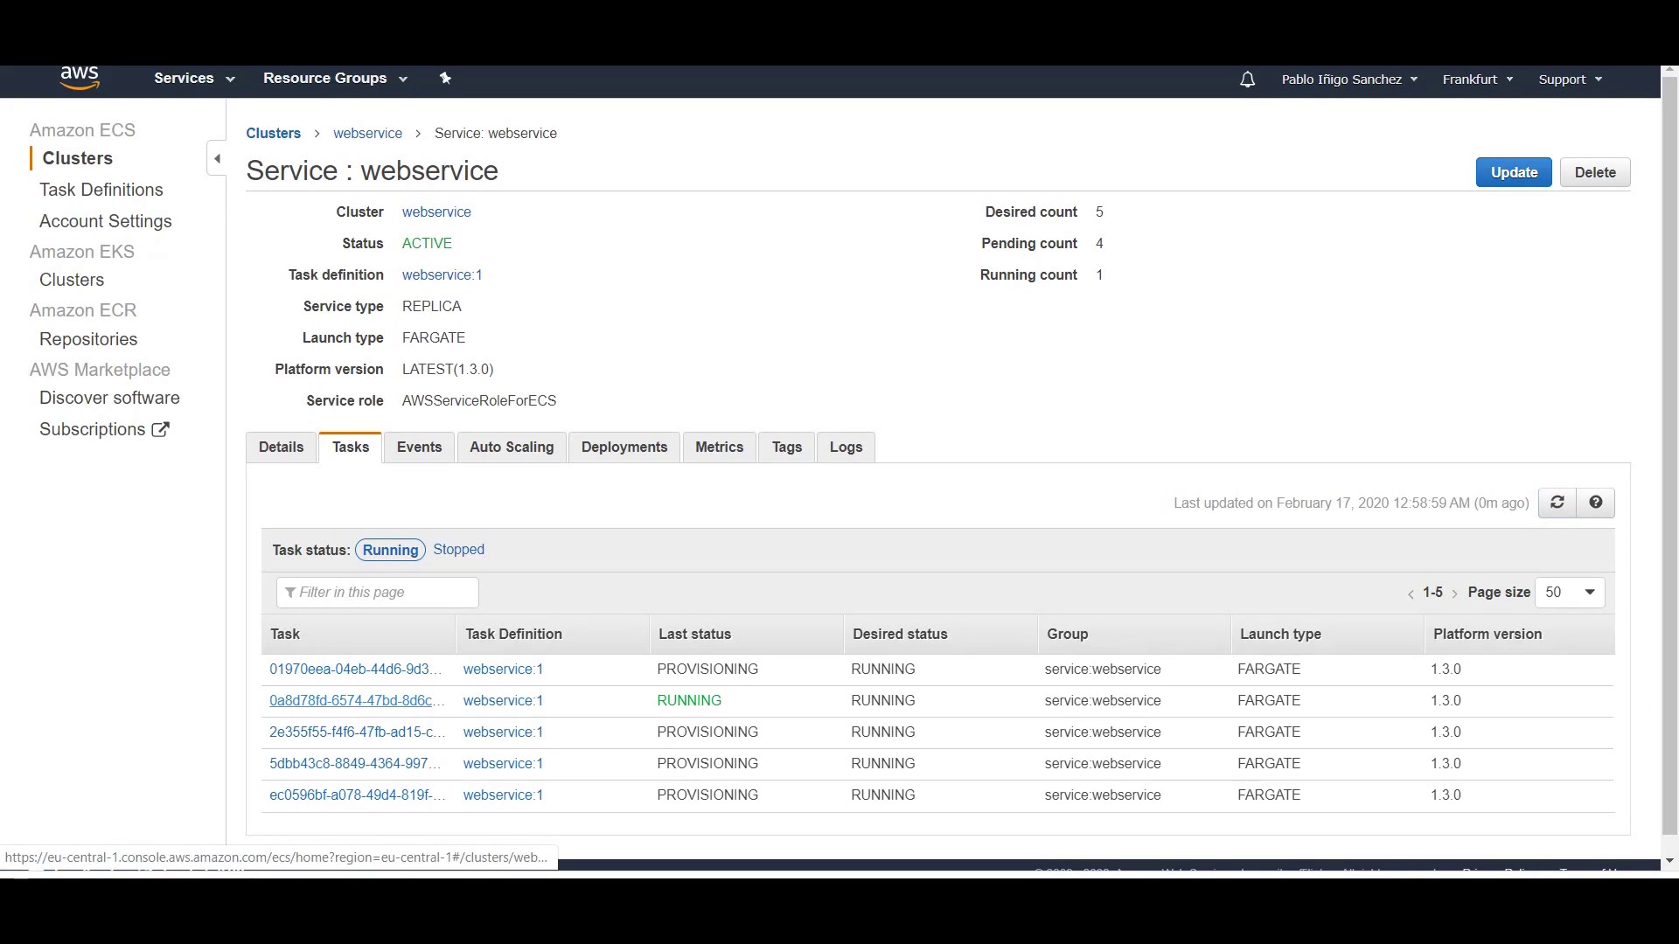
click(355, 700)
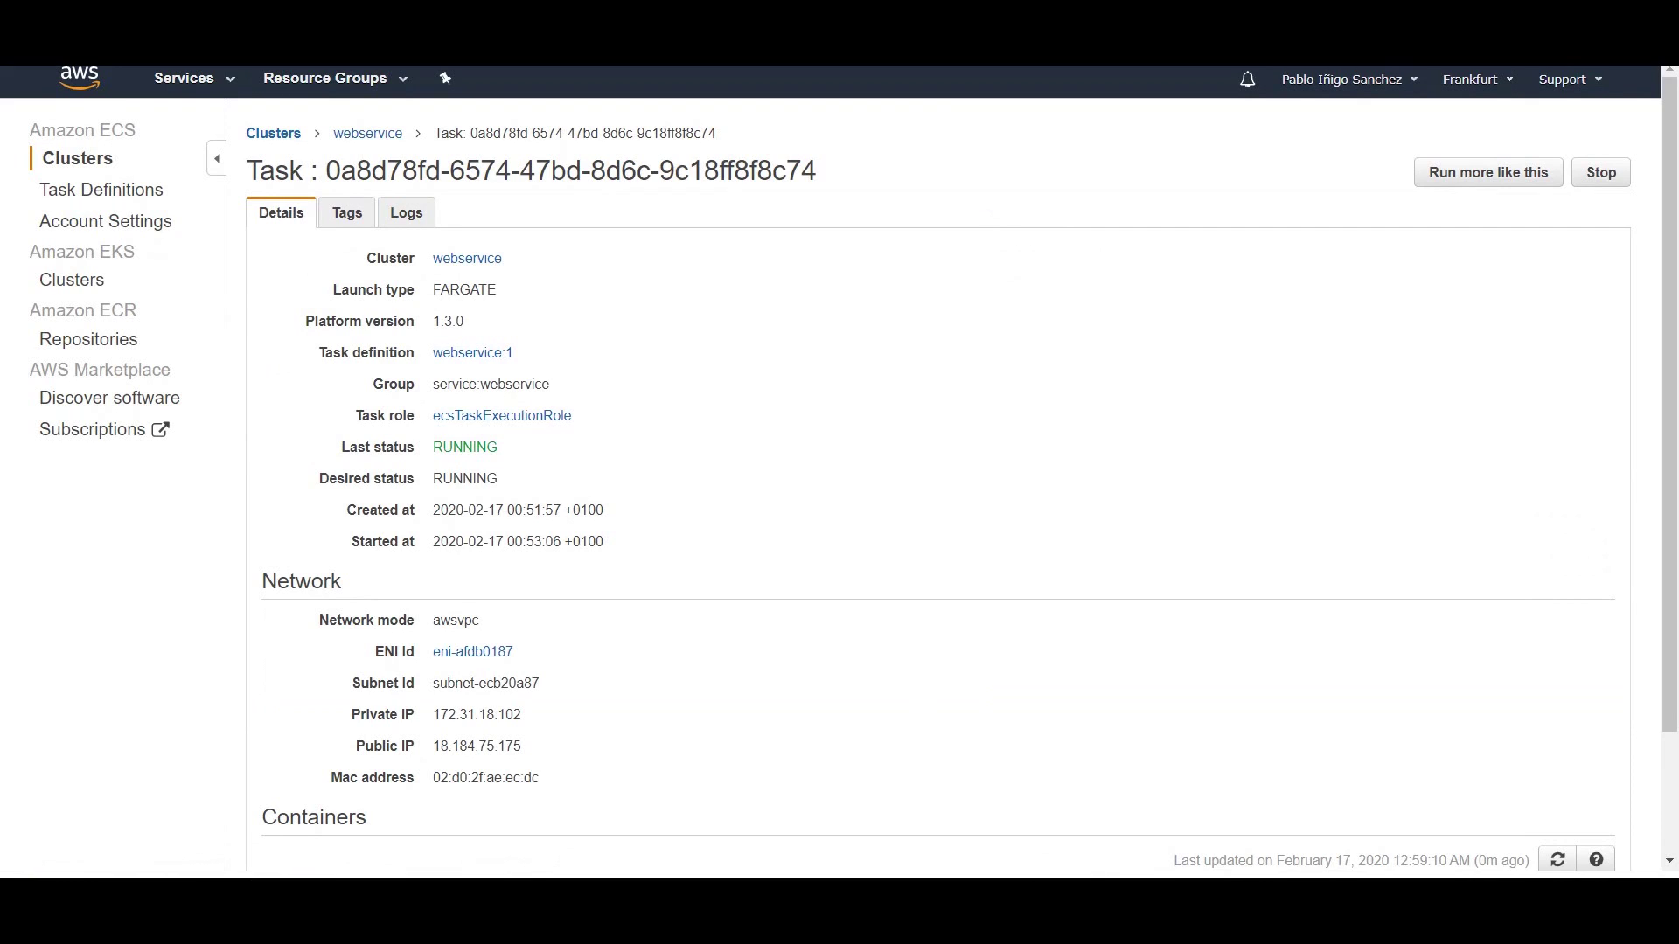
scroll(839, 469, down, 2)
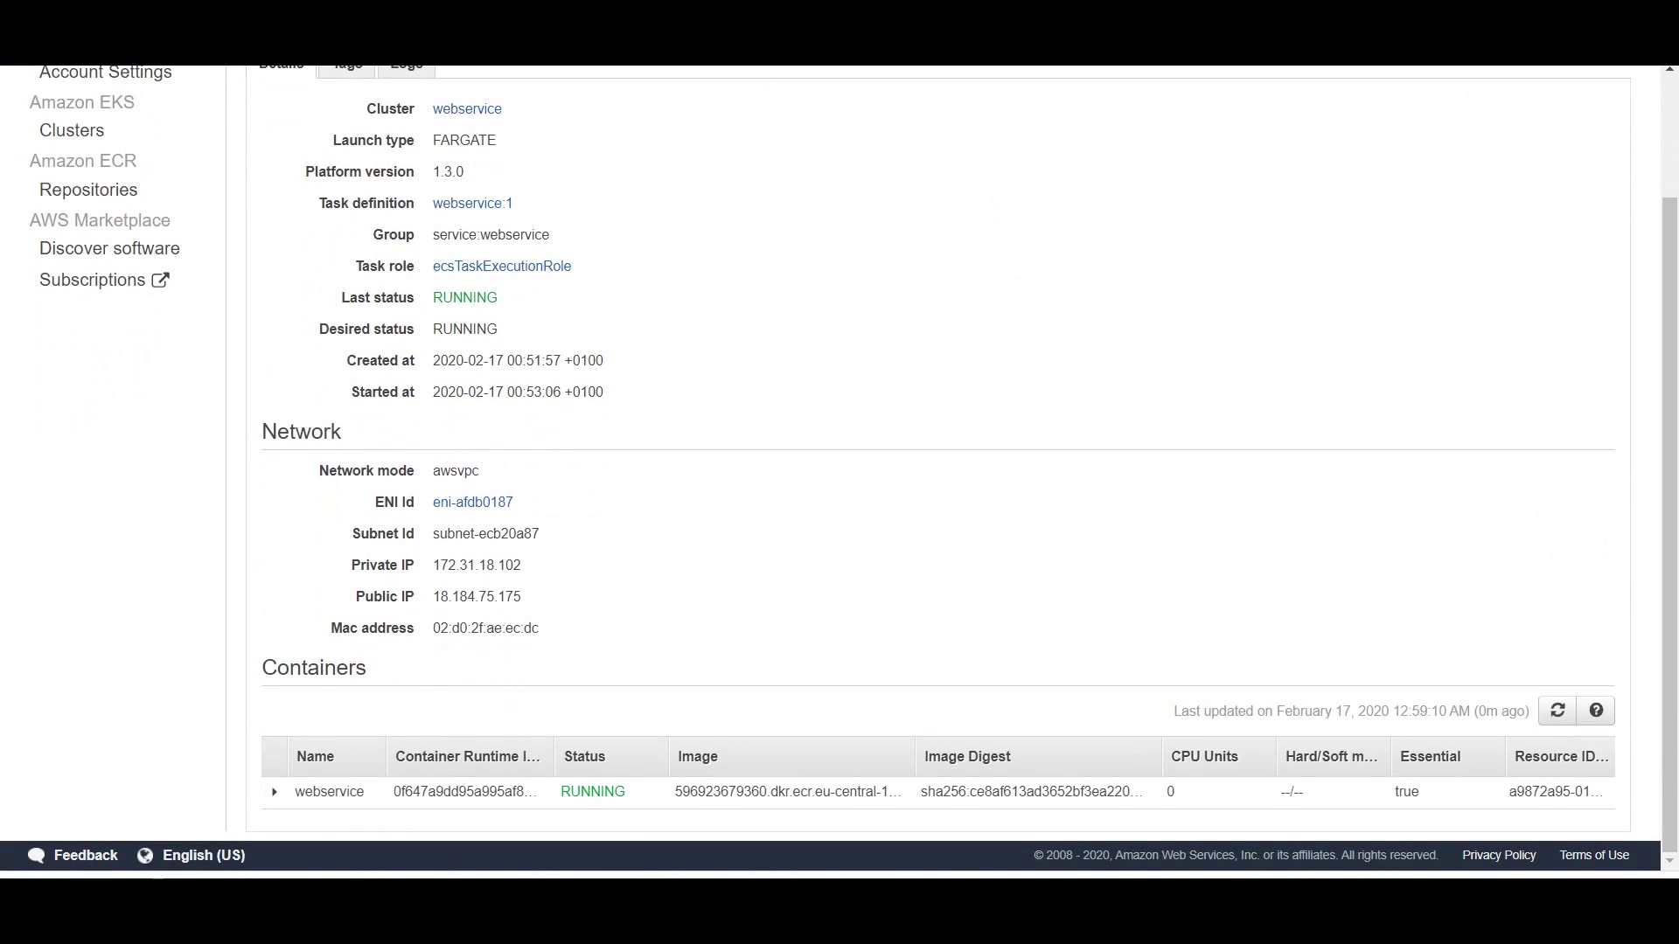
Expand the webservice container and view its CloudWatch logs showing Spring Boot startup.
click(274, 791)
scroll(839, 525, down, 4)
scroll(840, 525, down, 3)
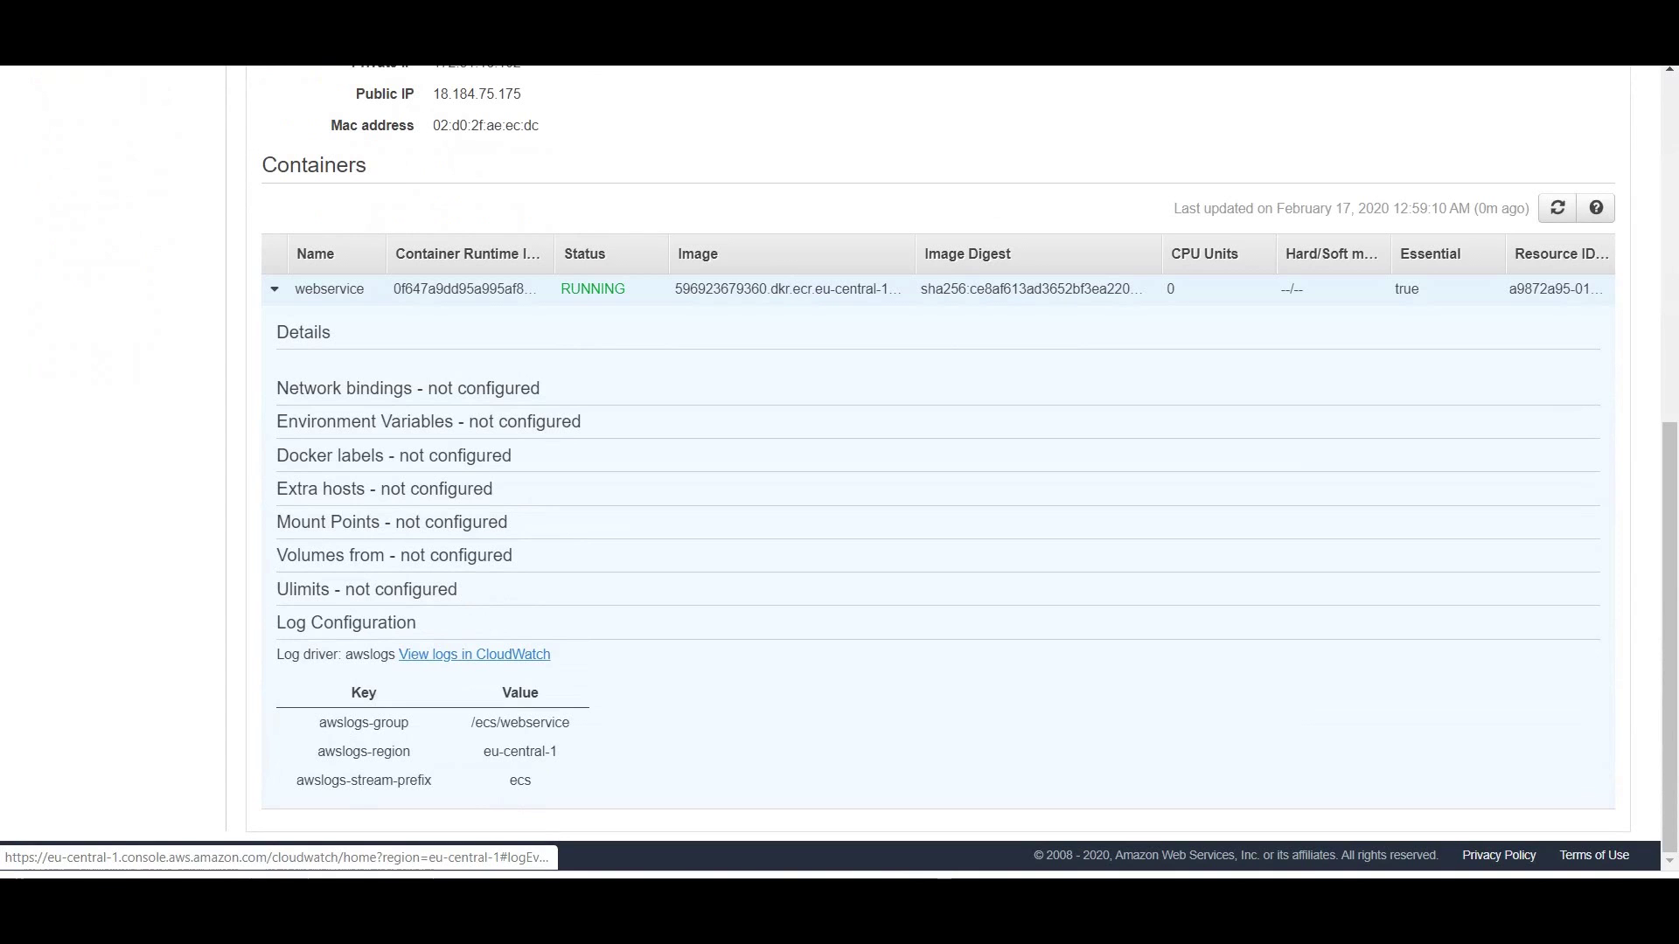
click(475, 654)
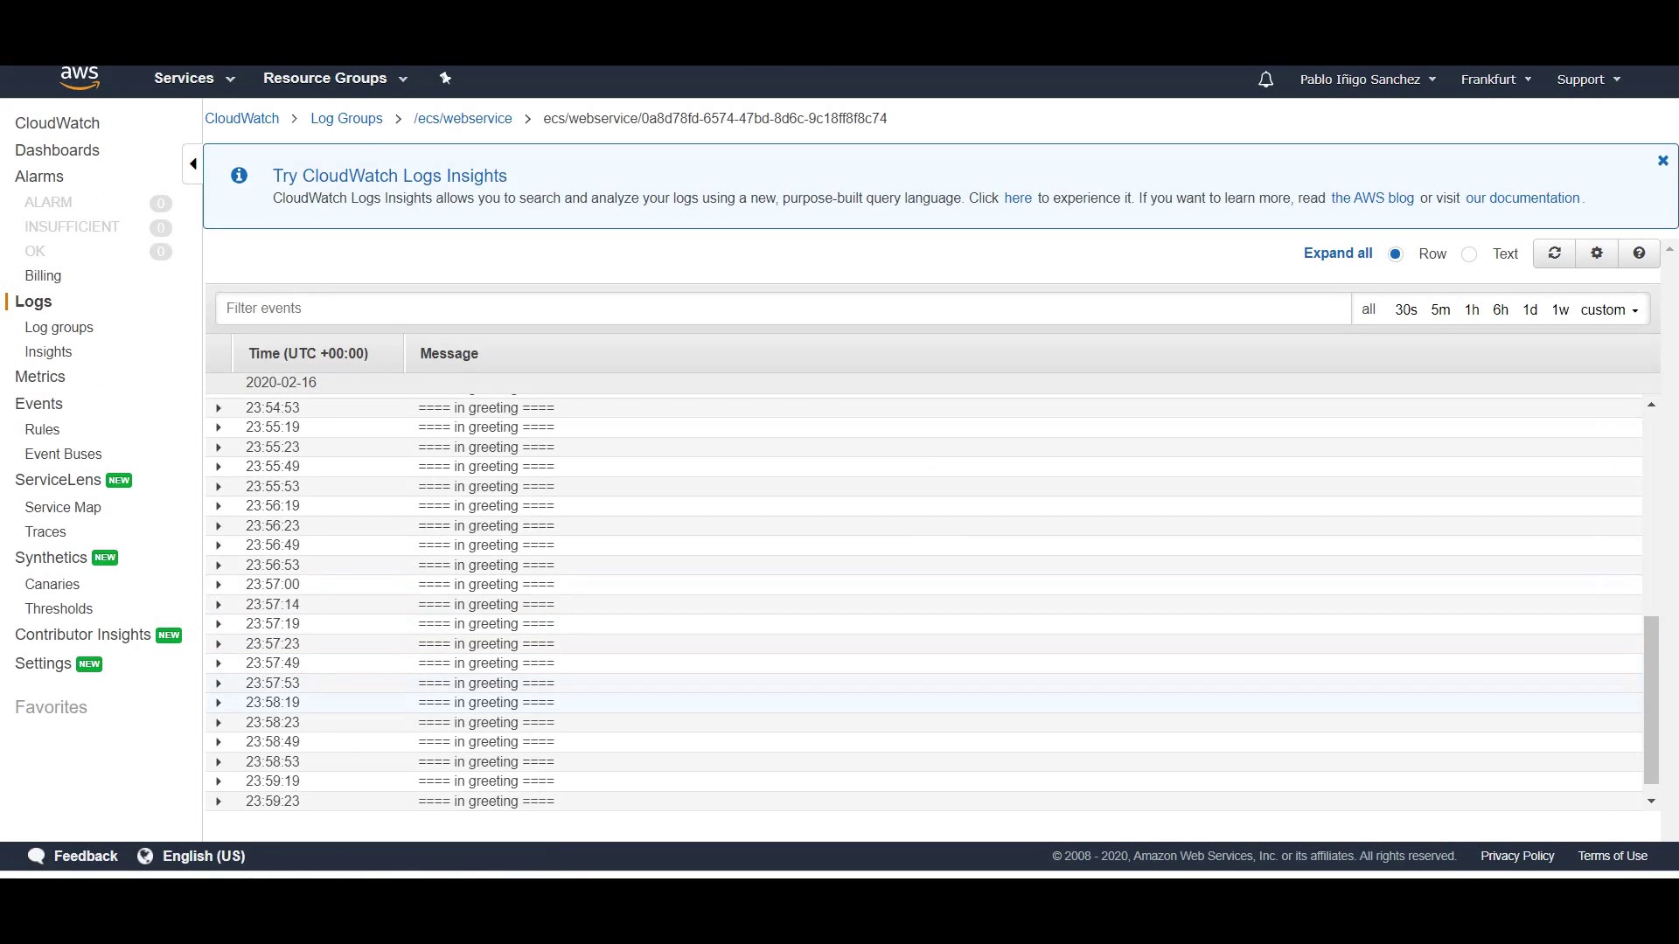
scroll(1651, 700, up, 10)
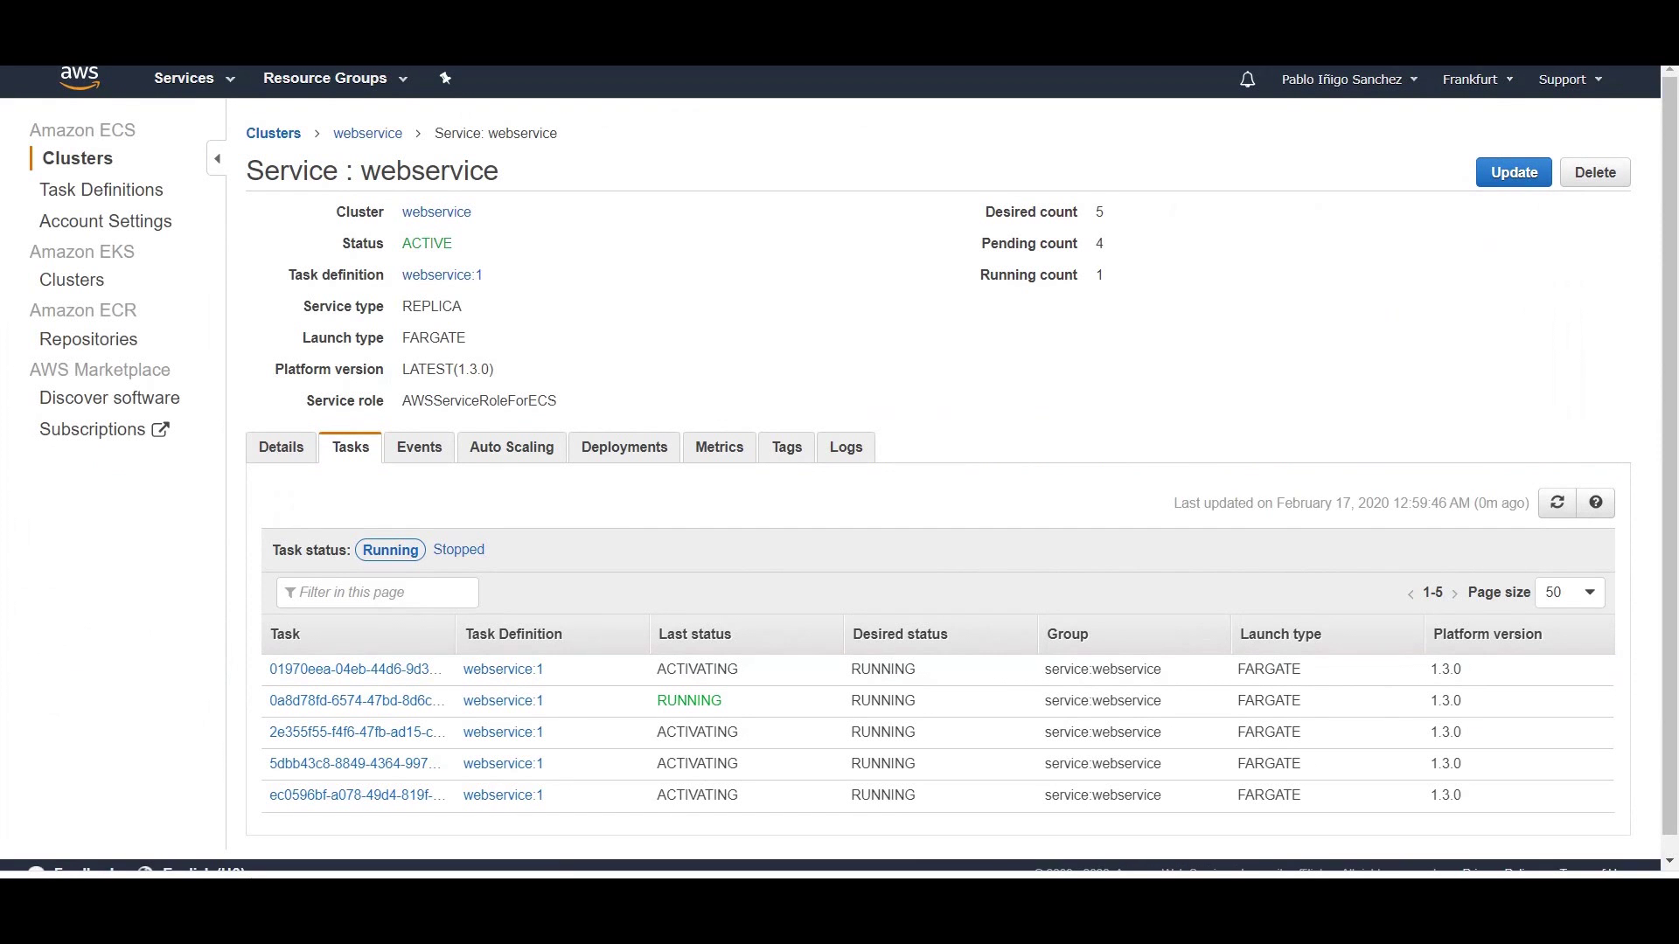
click(1556, 502)
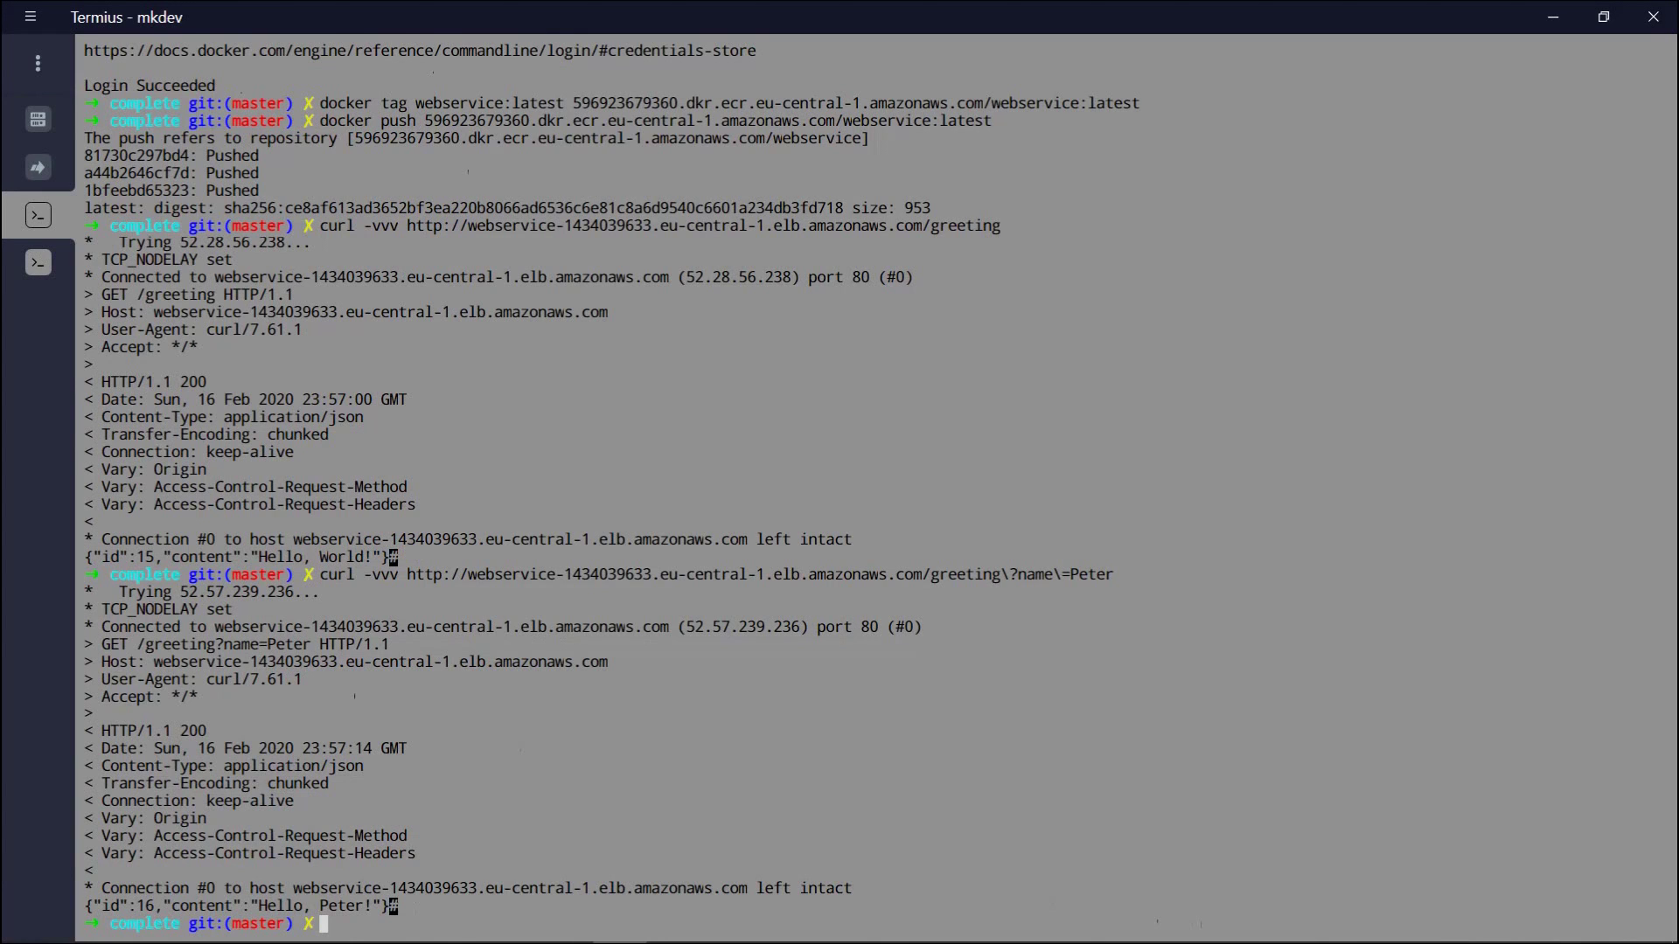
Rerun curl /greeting?name=Peter many times, getting Hello, Peter! from alternating task IPs.
key(Up)
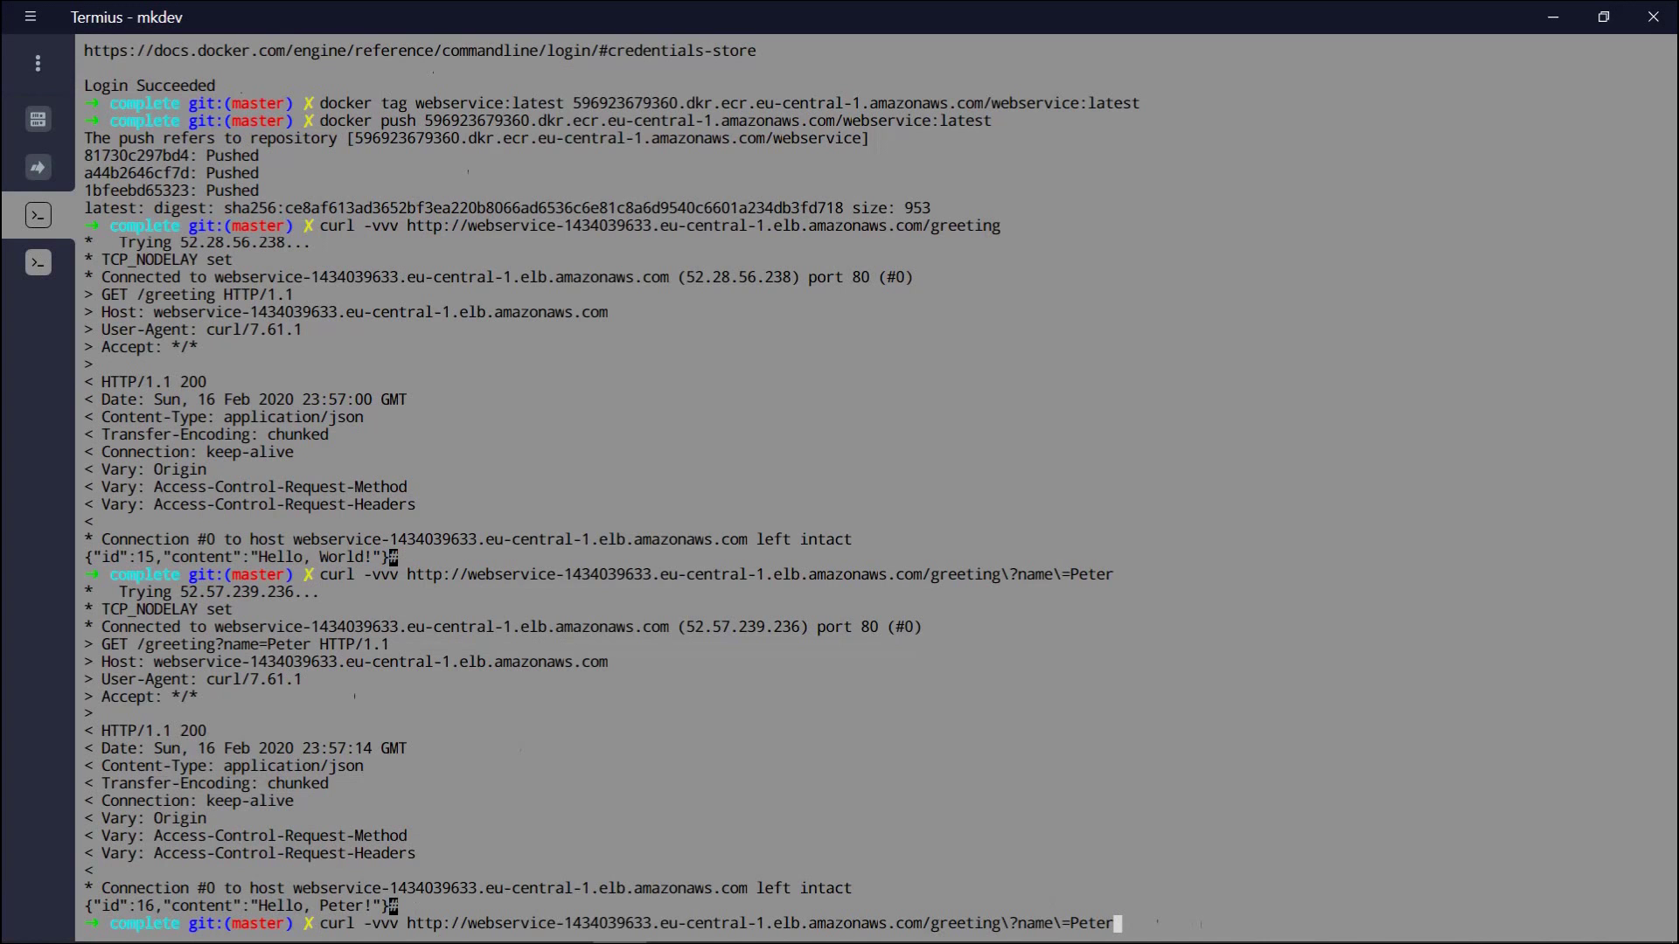
key(Return)
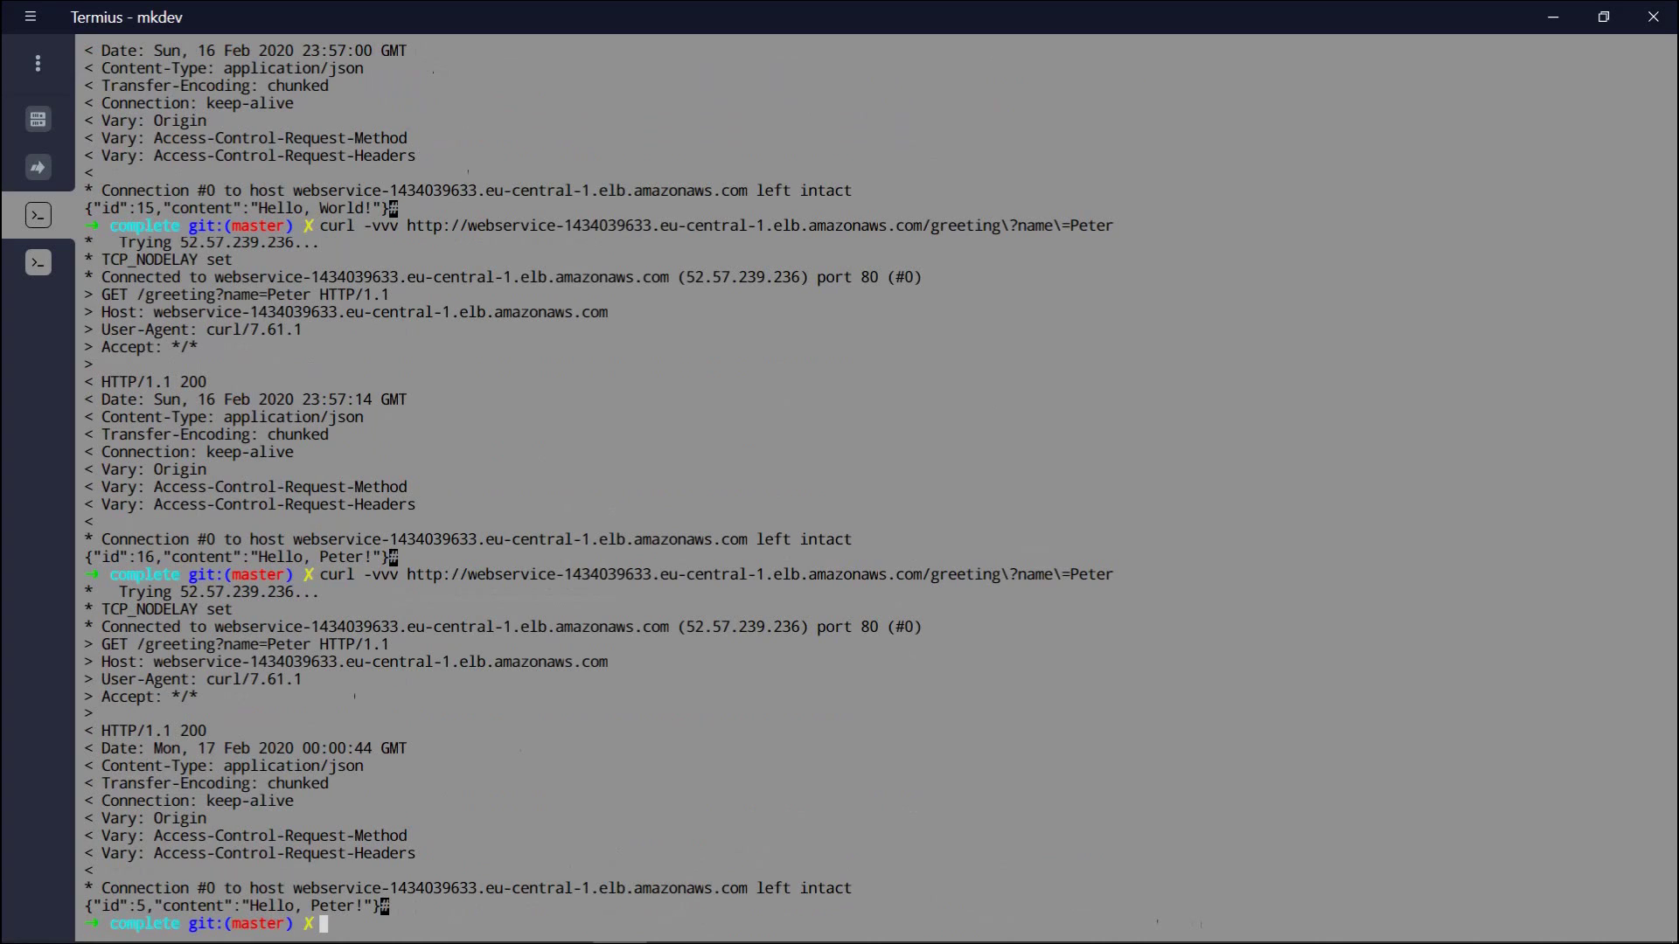
key(Up)
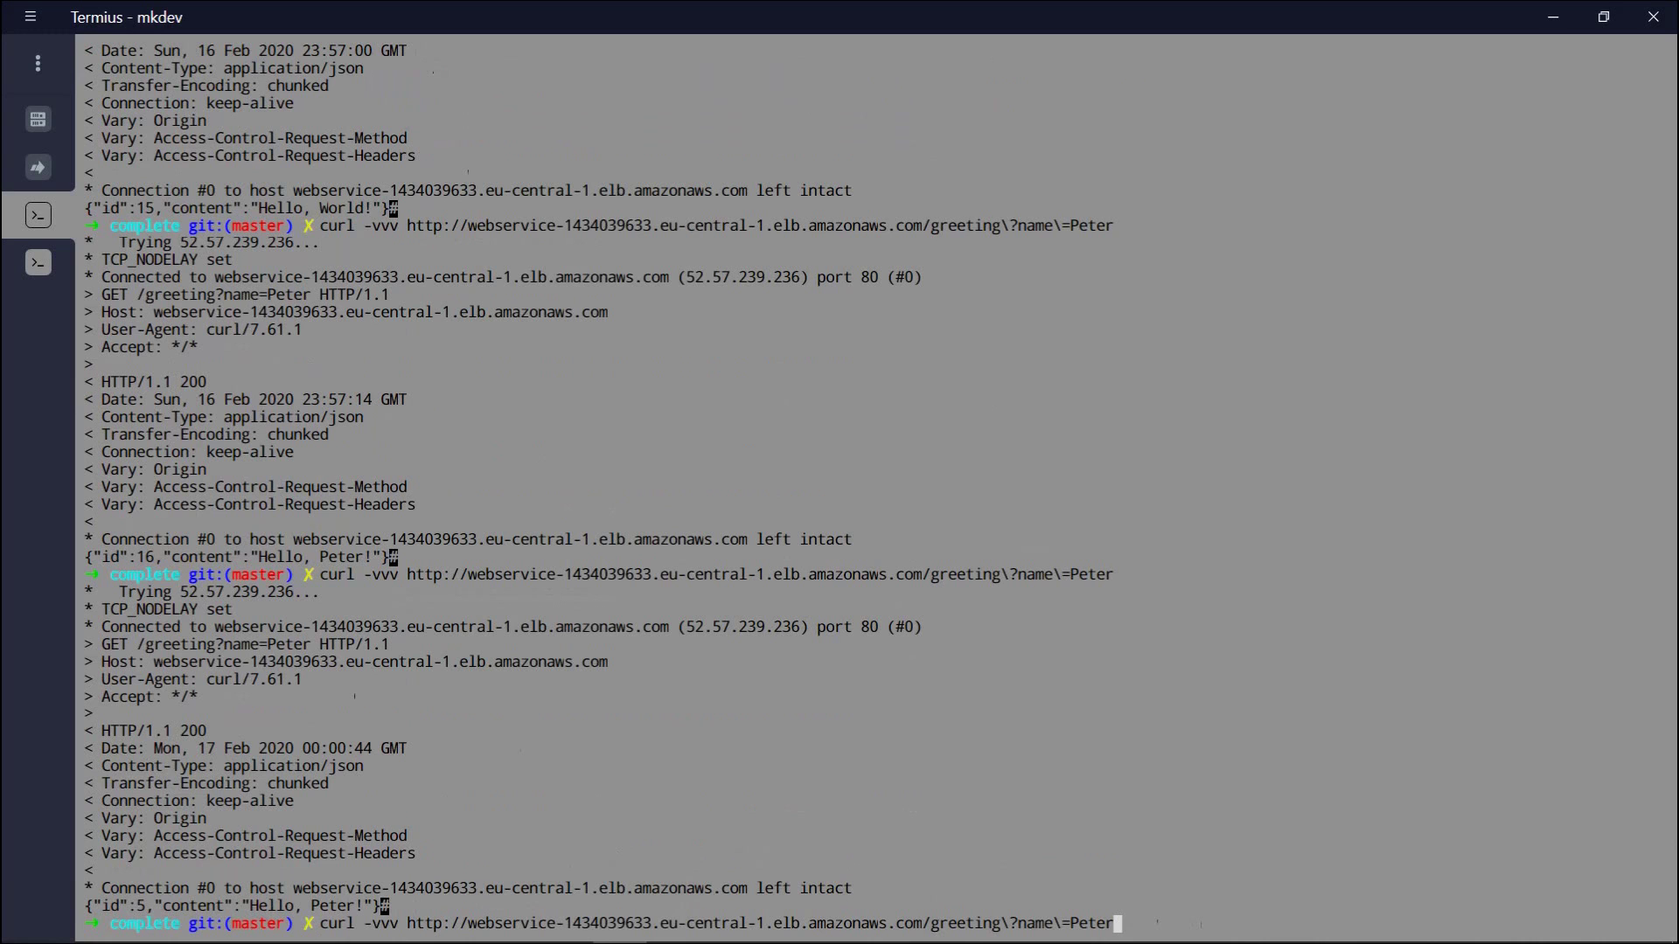
key(Return)
key(Up)
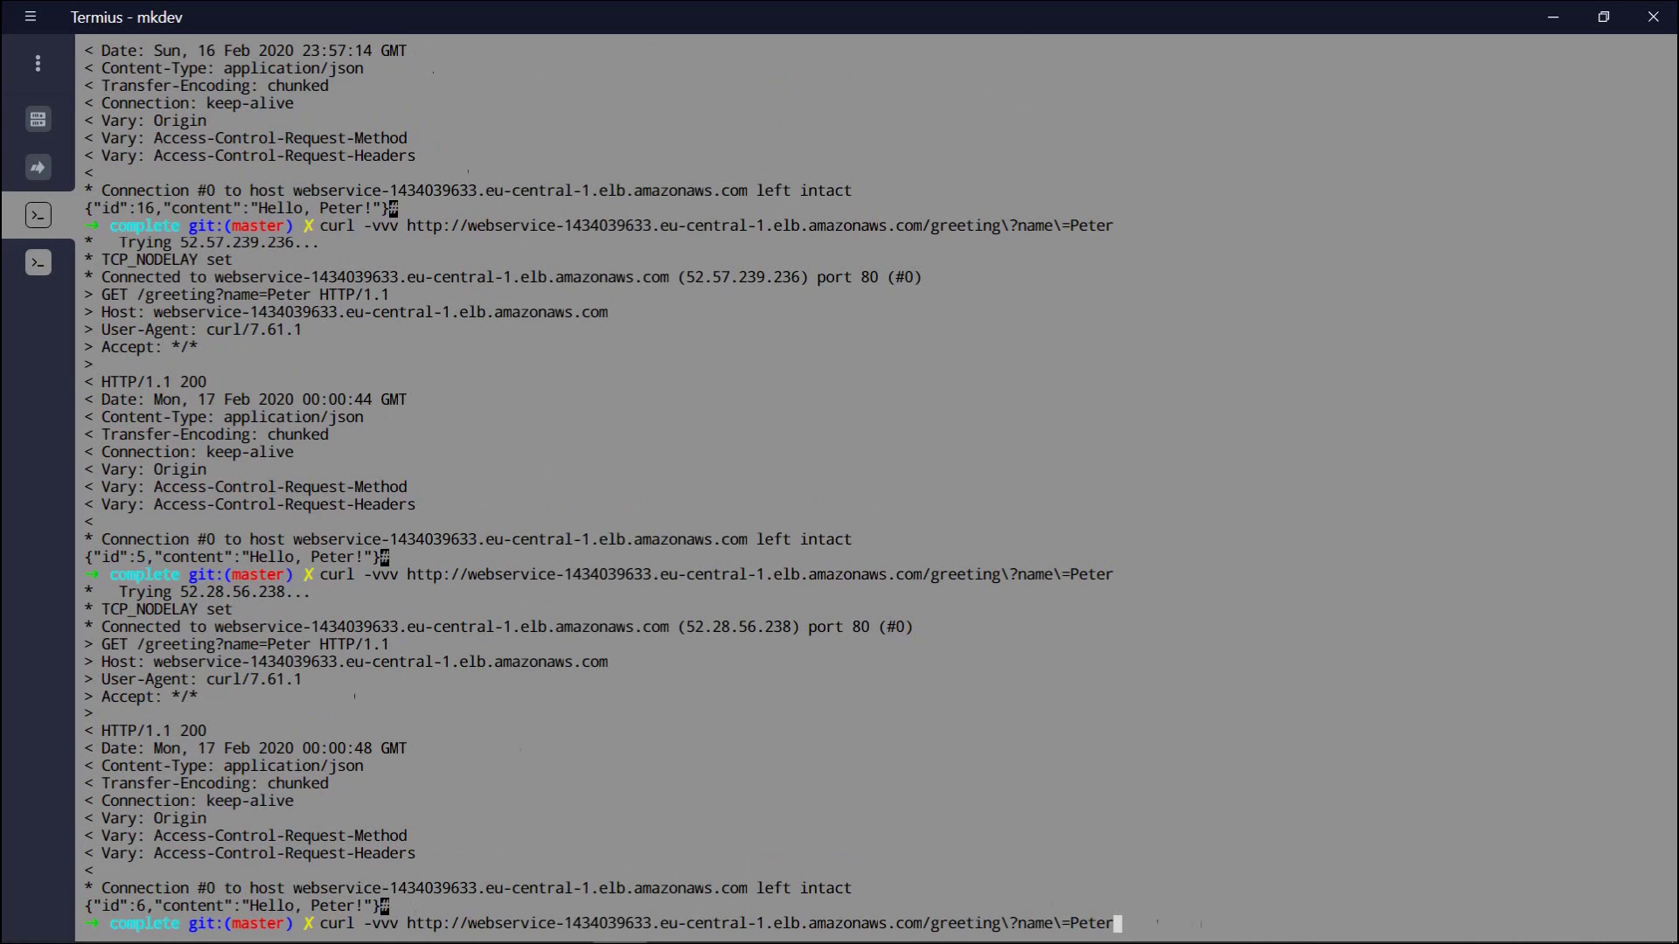
key(Return)
key(Up)
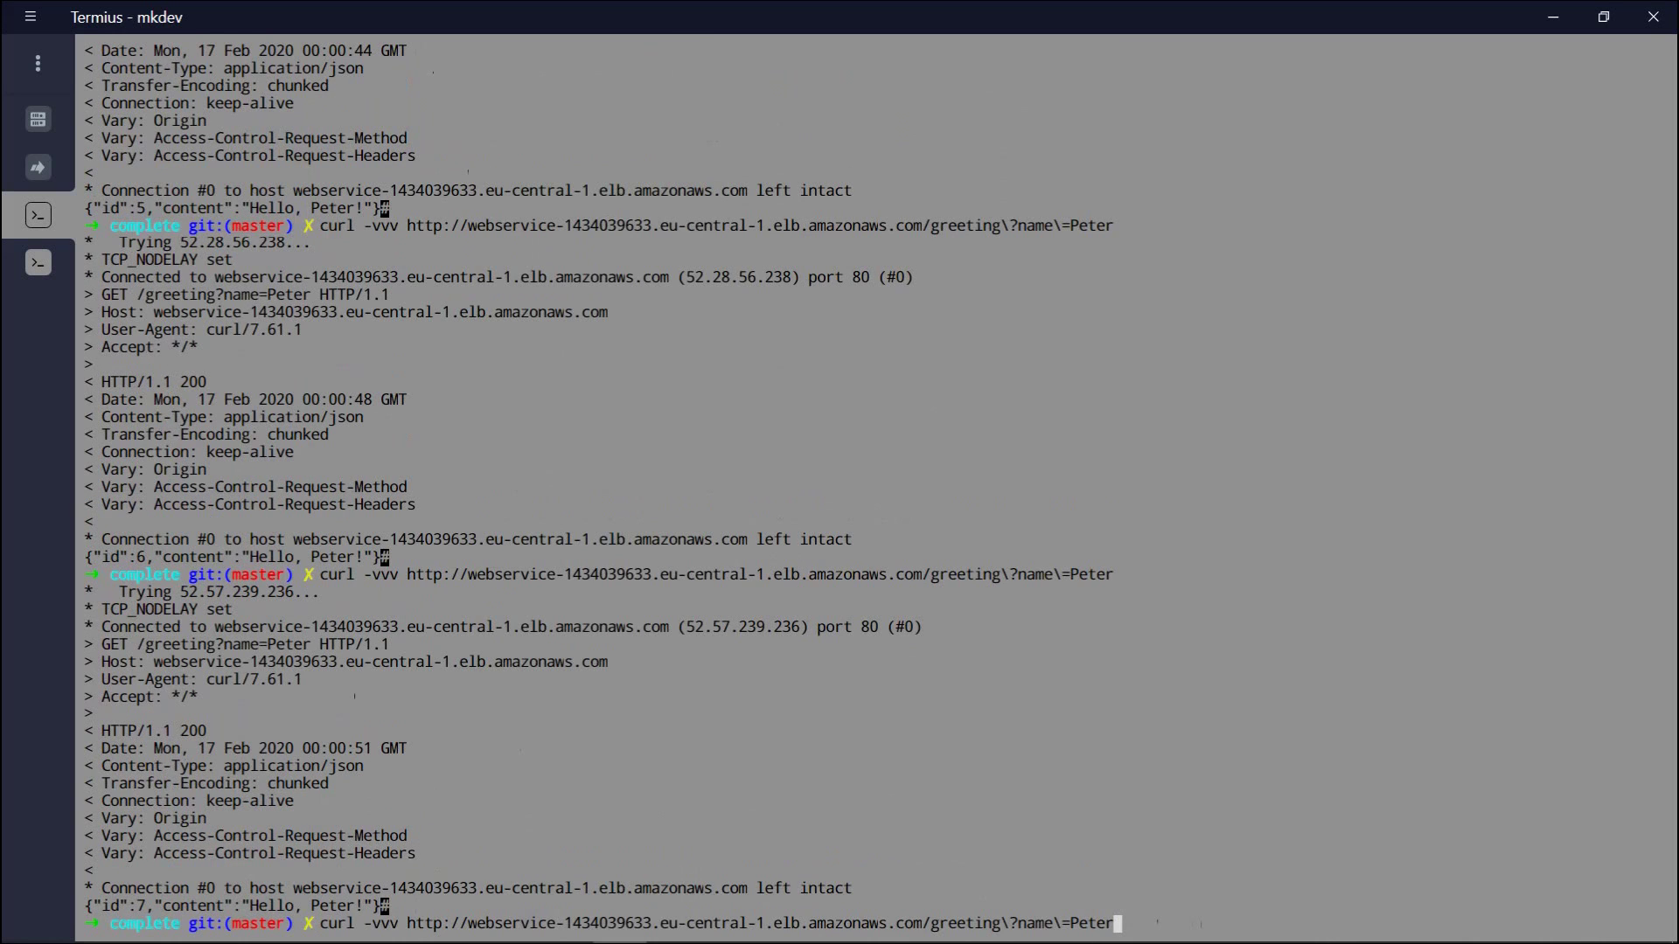
key(Return)
key(Up)
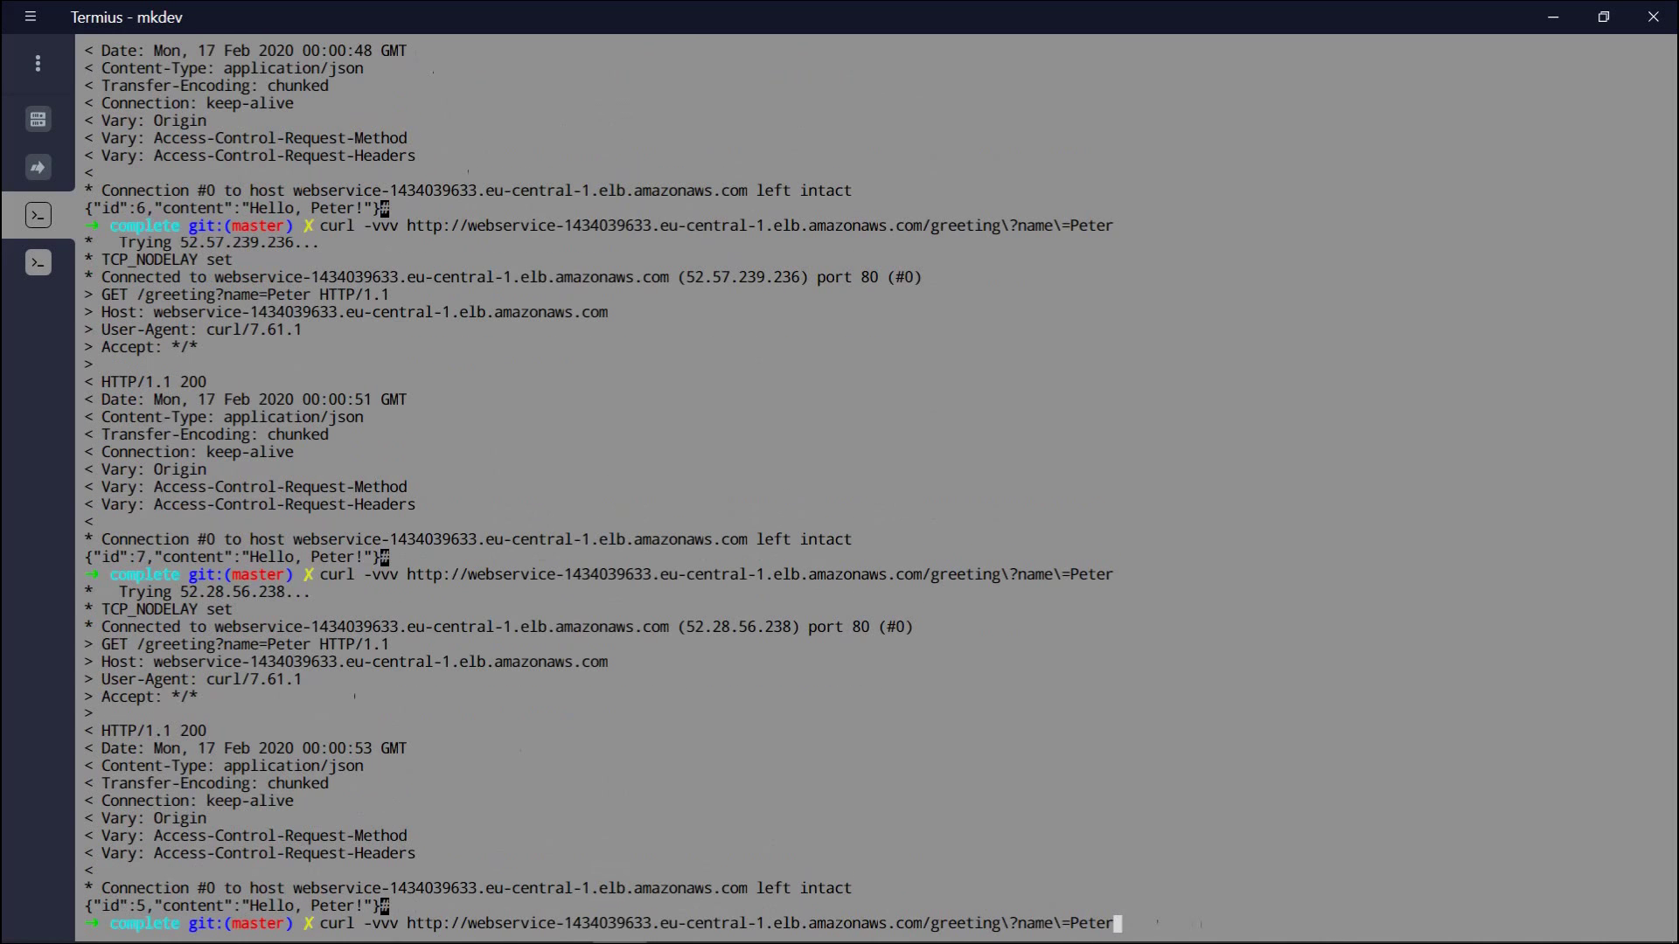
key(Return)
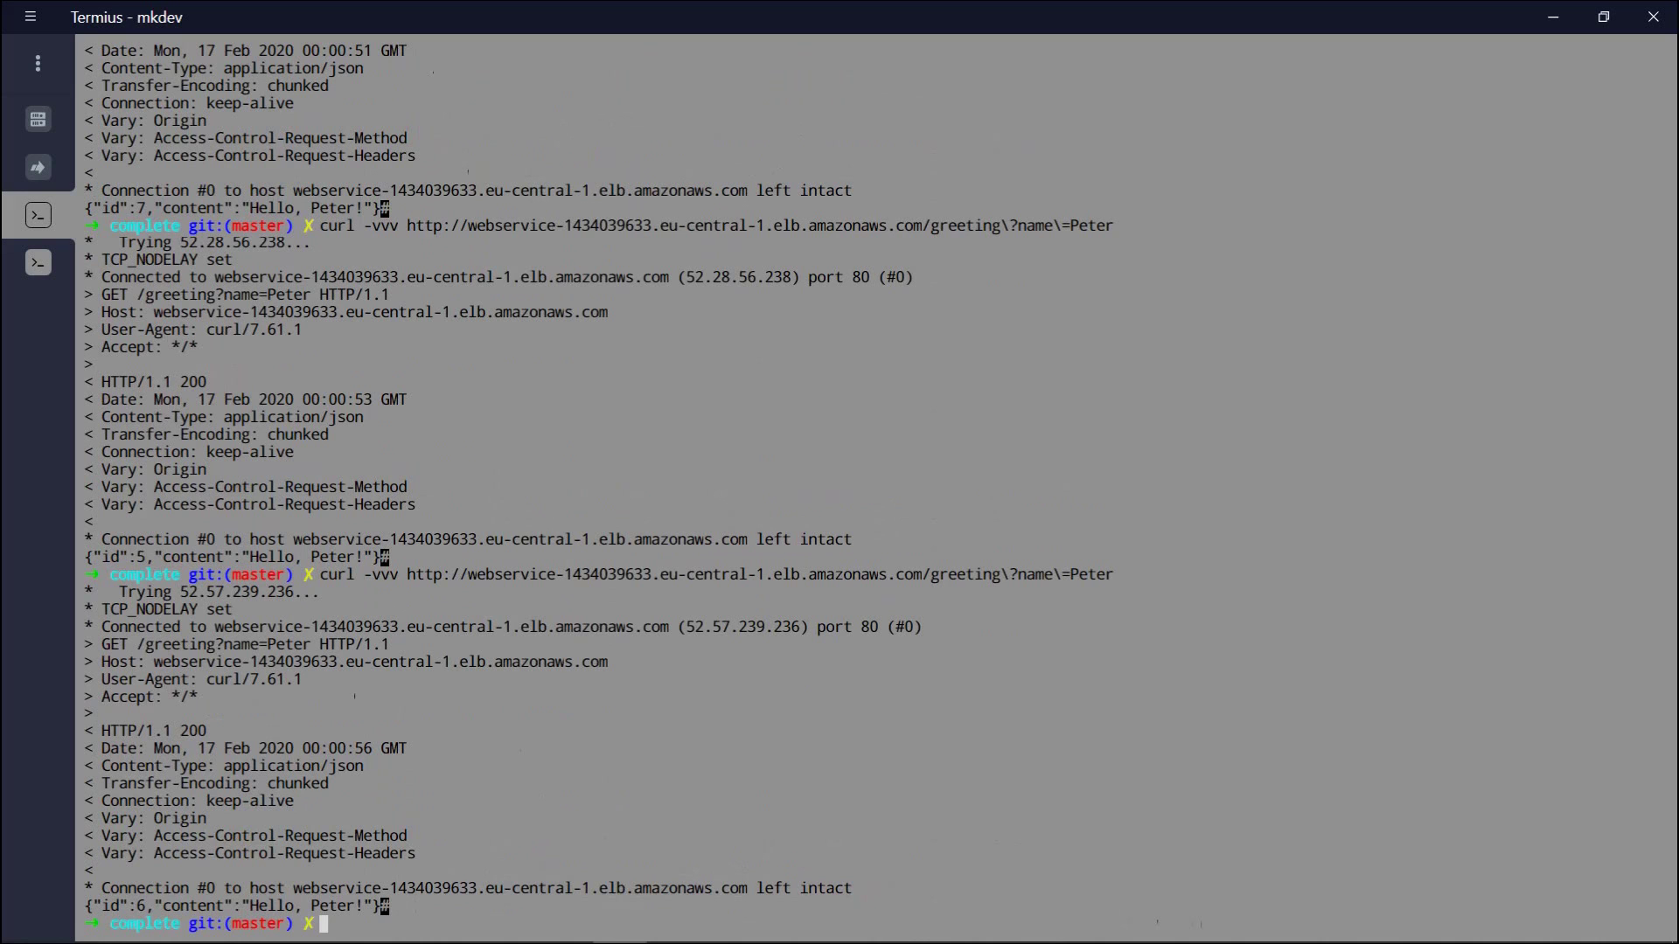
key(Up)
key(Return)
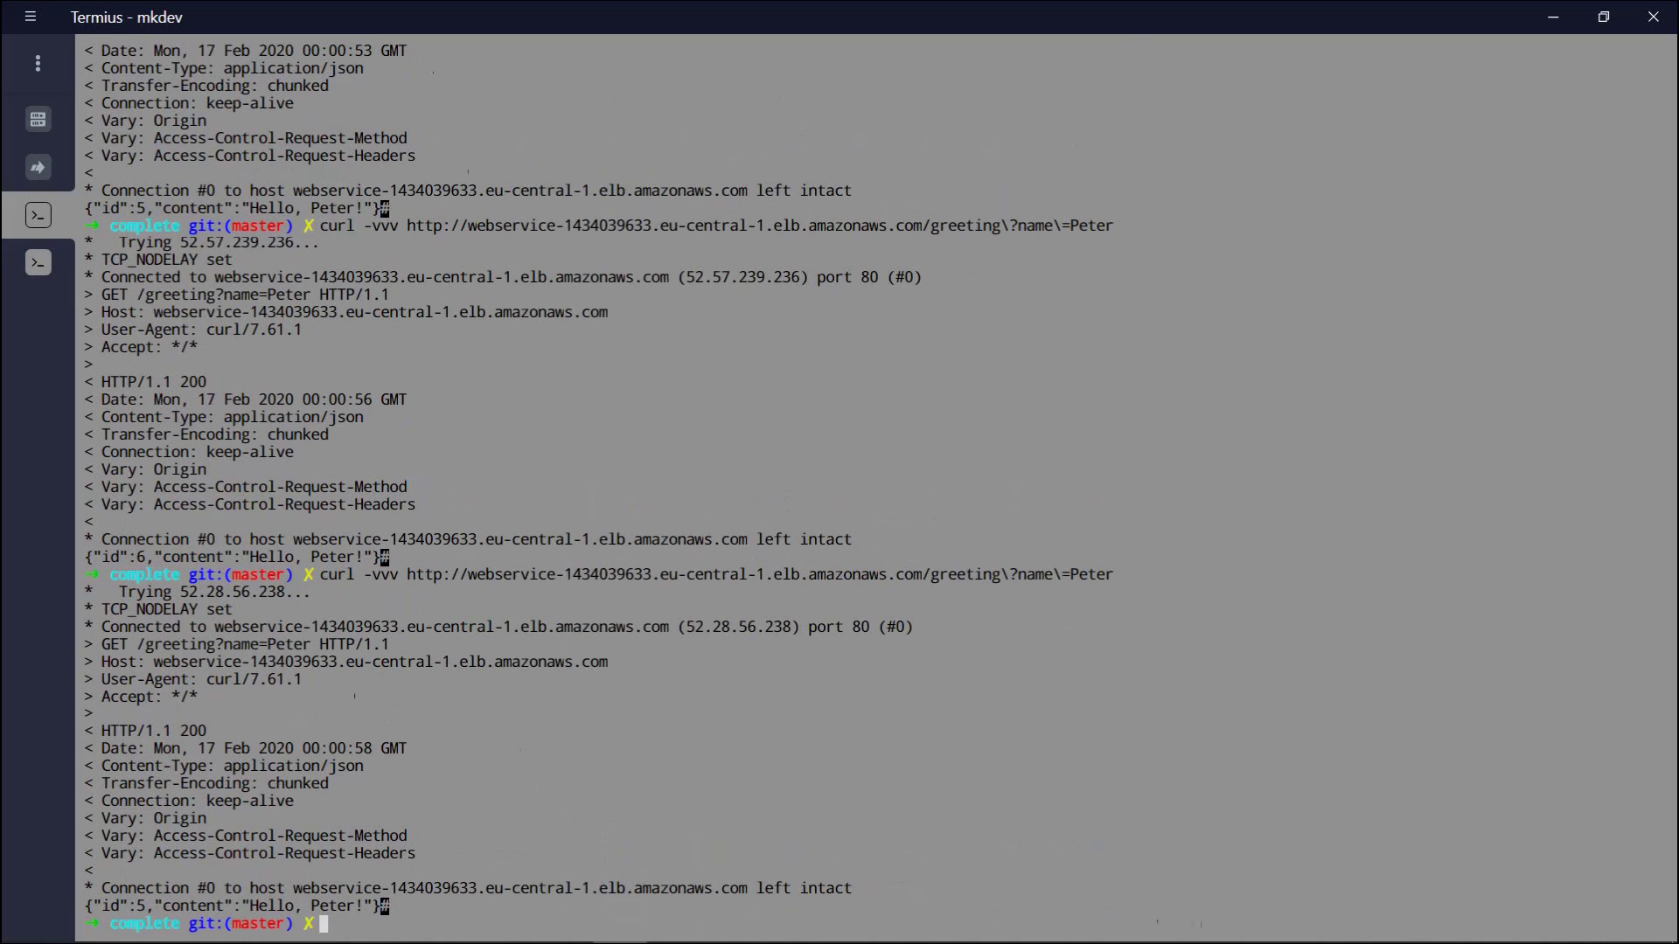
key(Up)
key(Return)
key(Up)
key(Return)
key(Up)
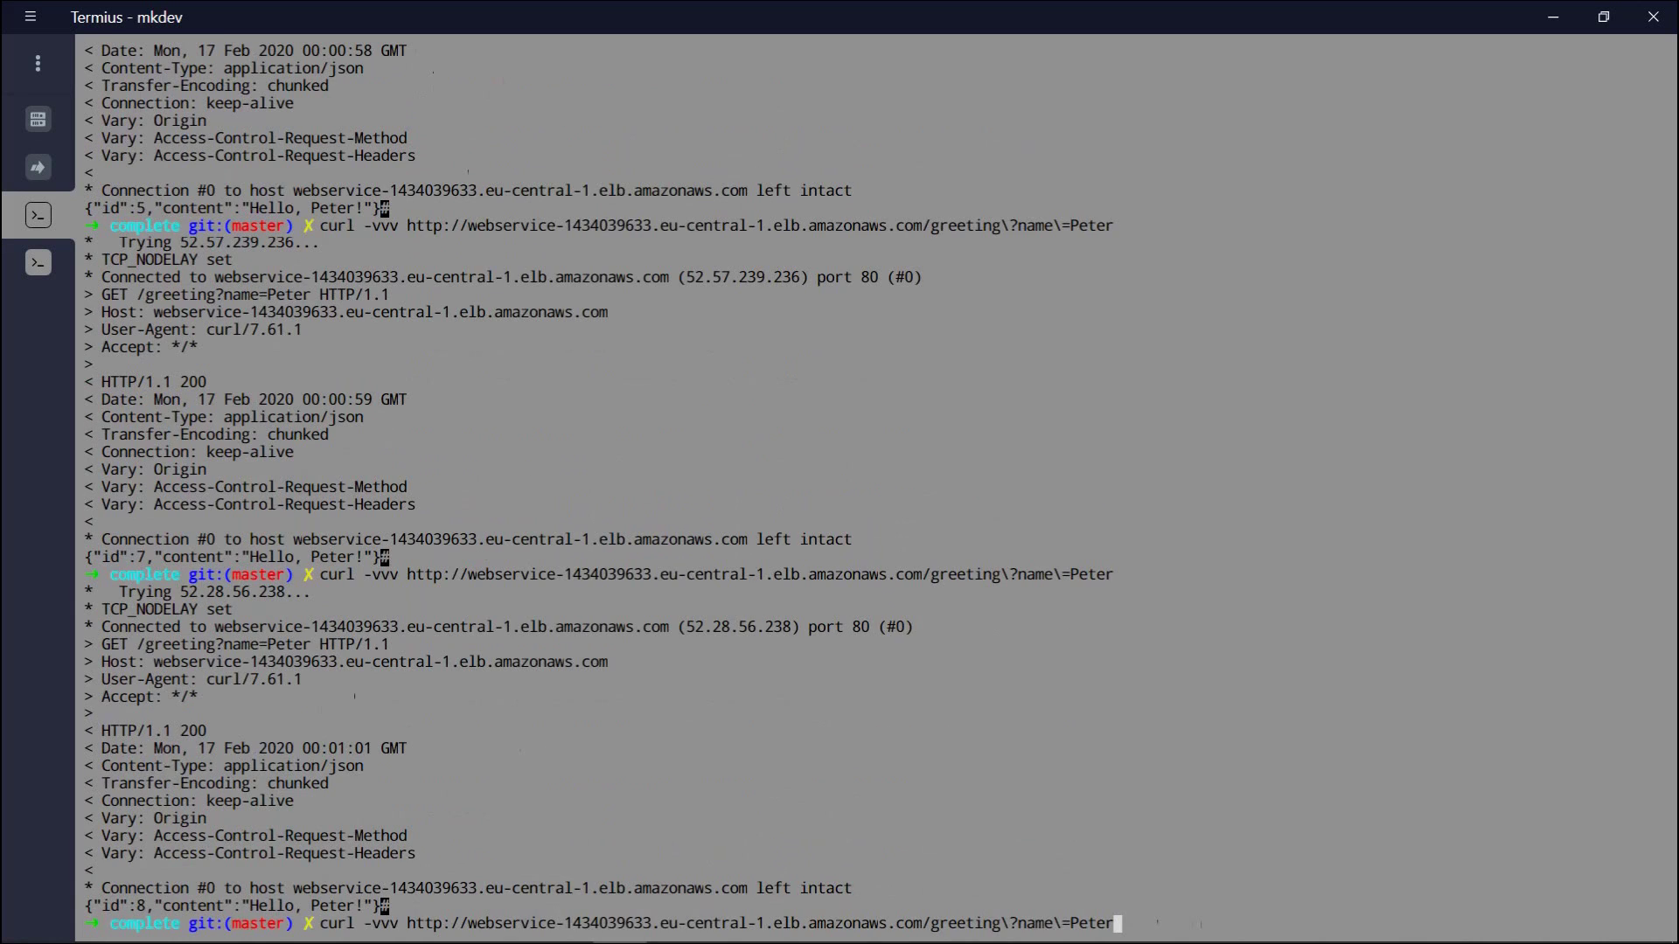
key(Return)
key(Up)
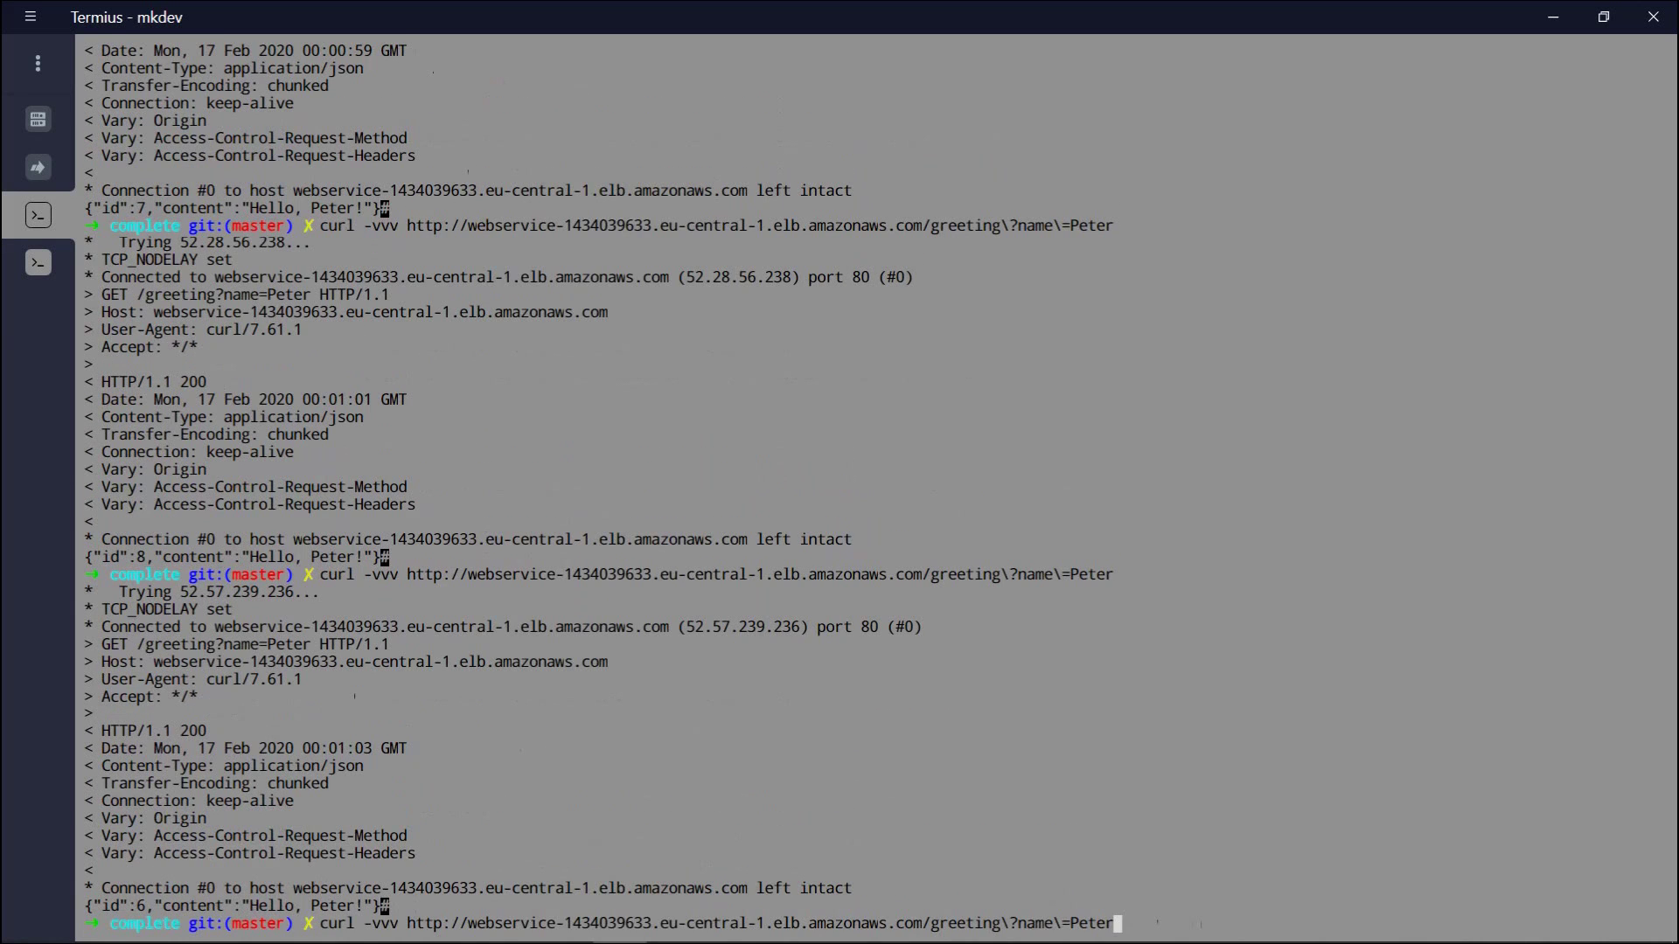
key(Return)
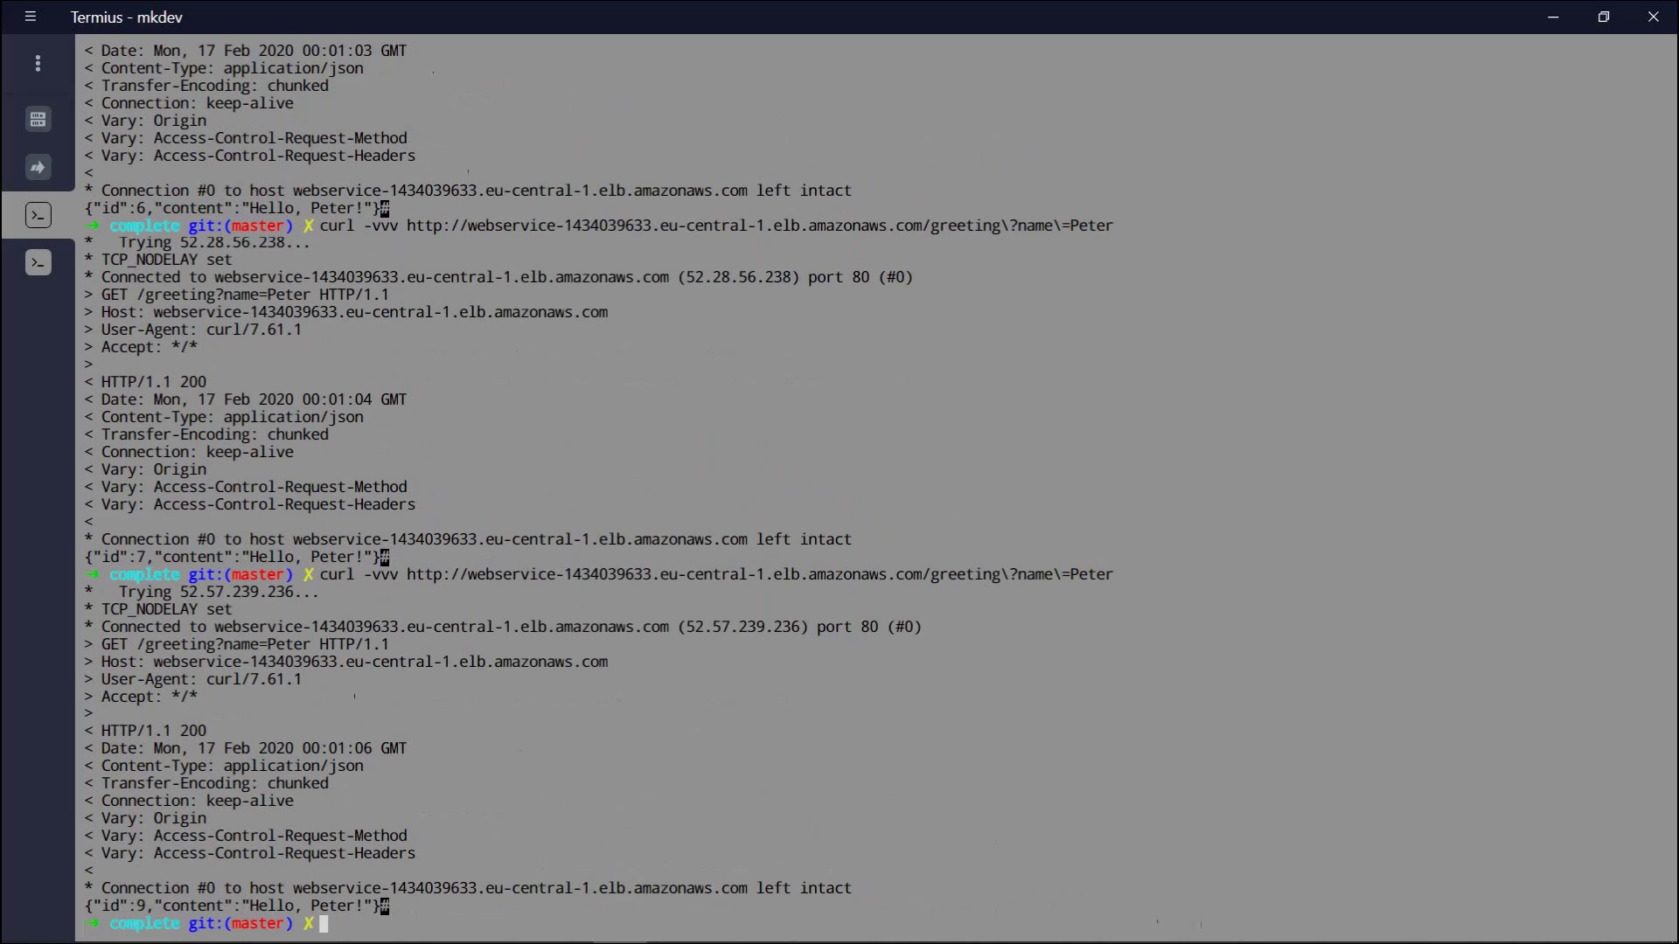
key(Up)
key(Return)
key(Up)
key(Return)
key(Up)
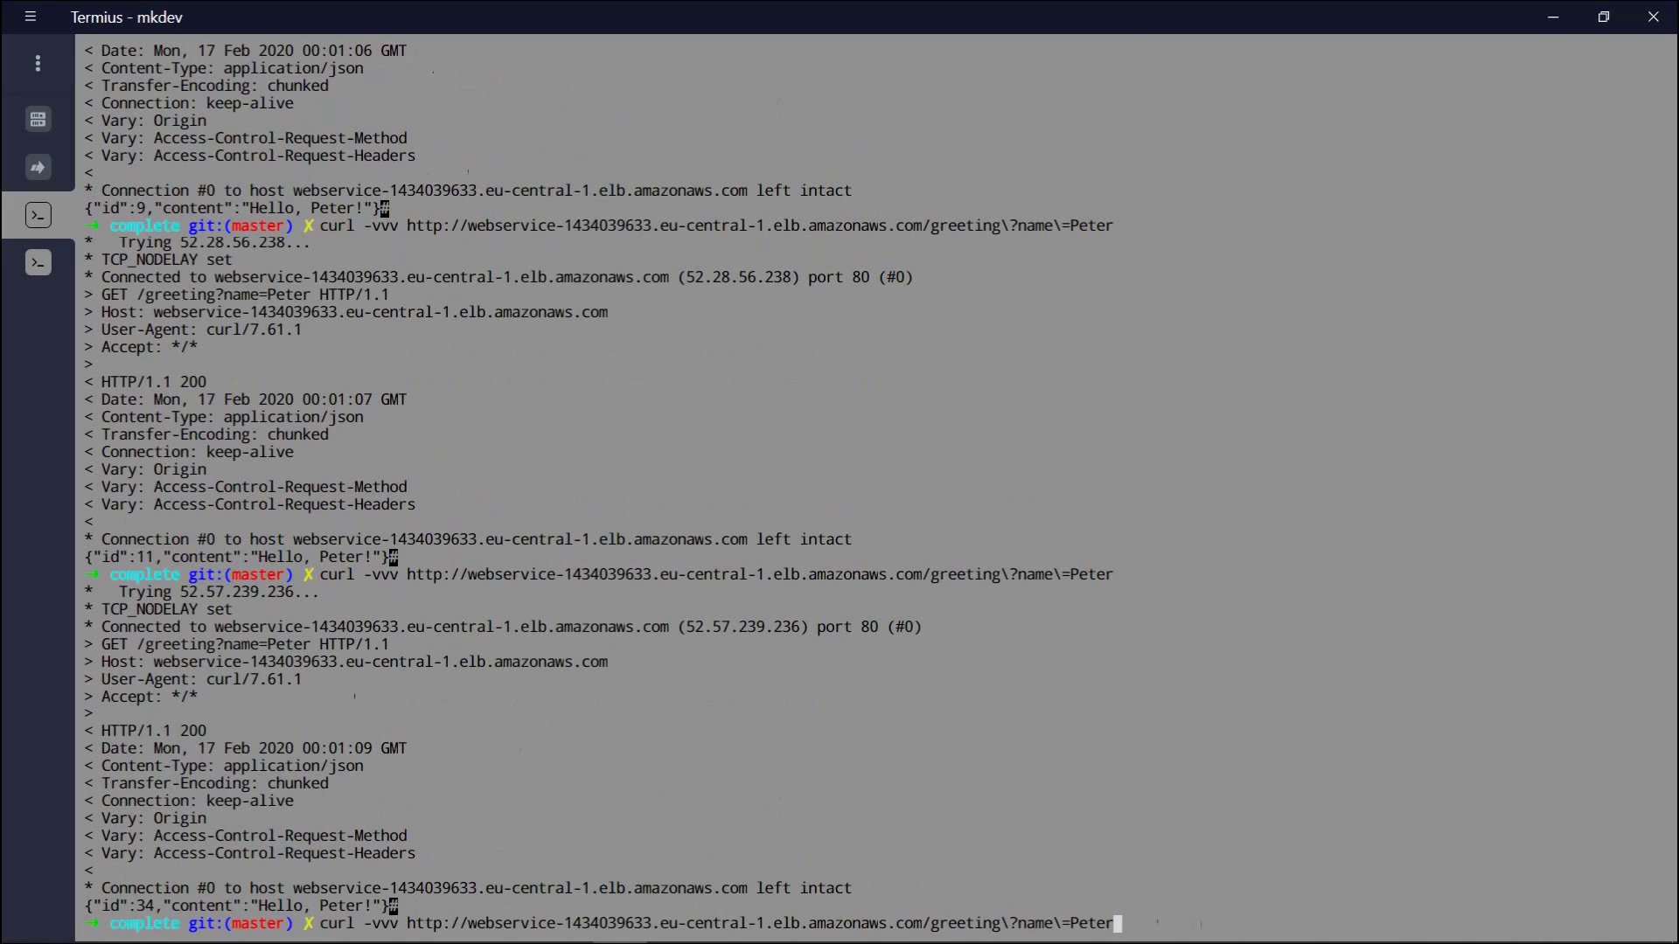
key(Return)
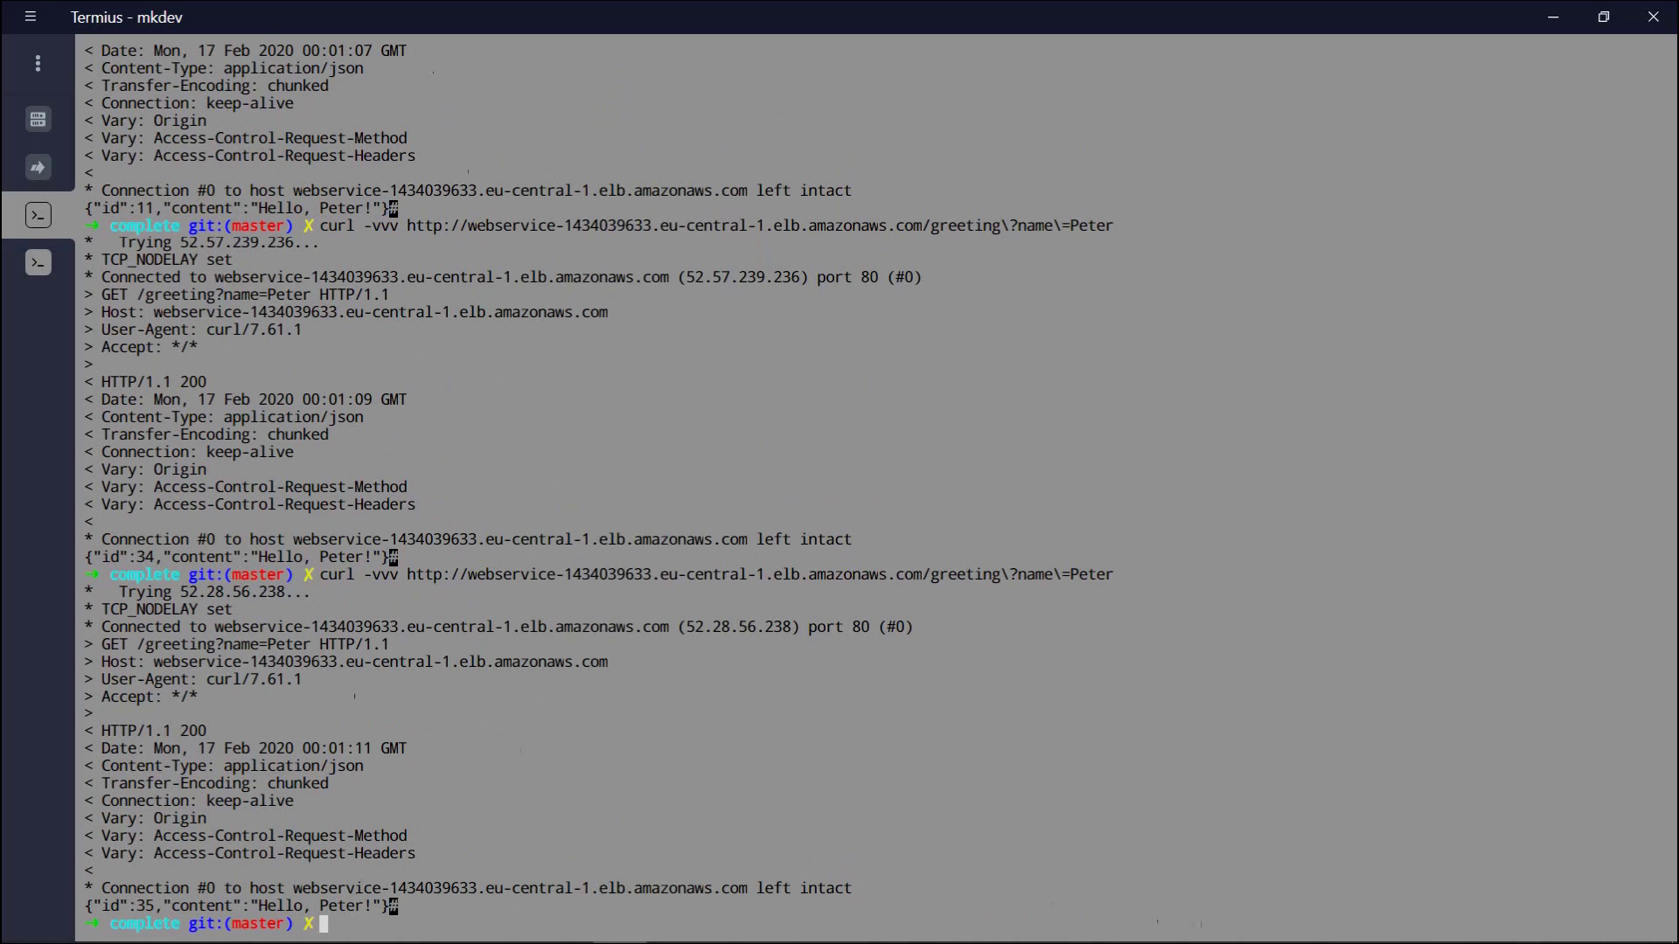